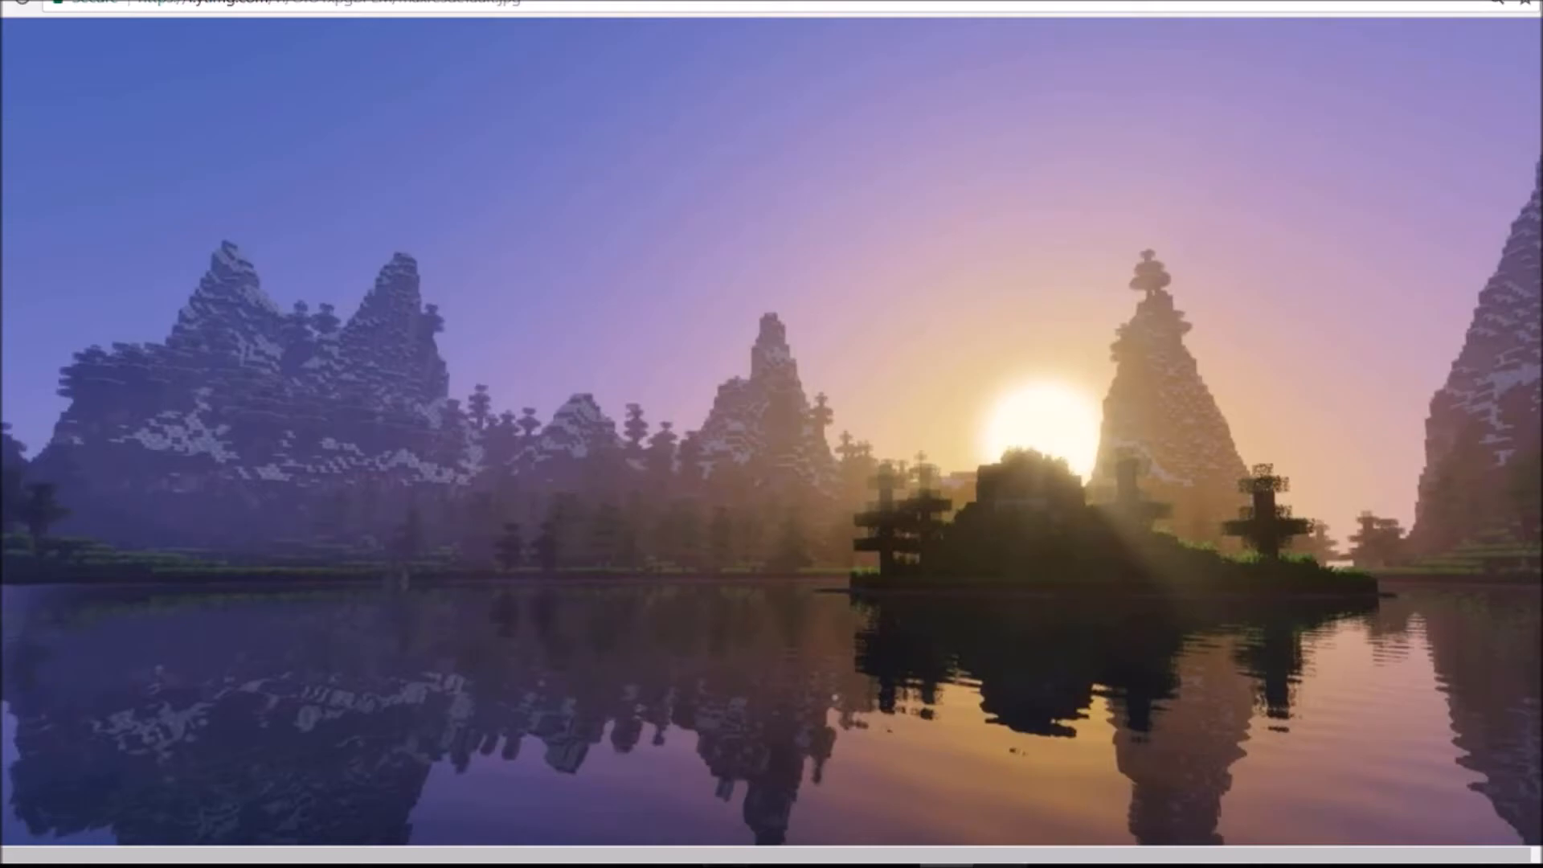
Return to Eclipse, skim Main.java, then add blank lines after onPlayerJoin in MyFirstListener.java.
key("alt+Tab")
scroll(844, 422, "down", 3)
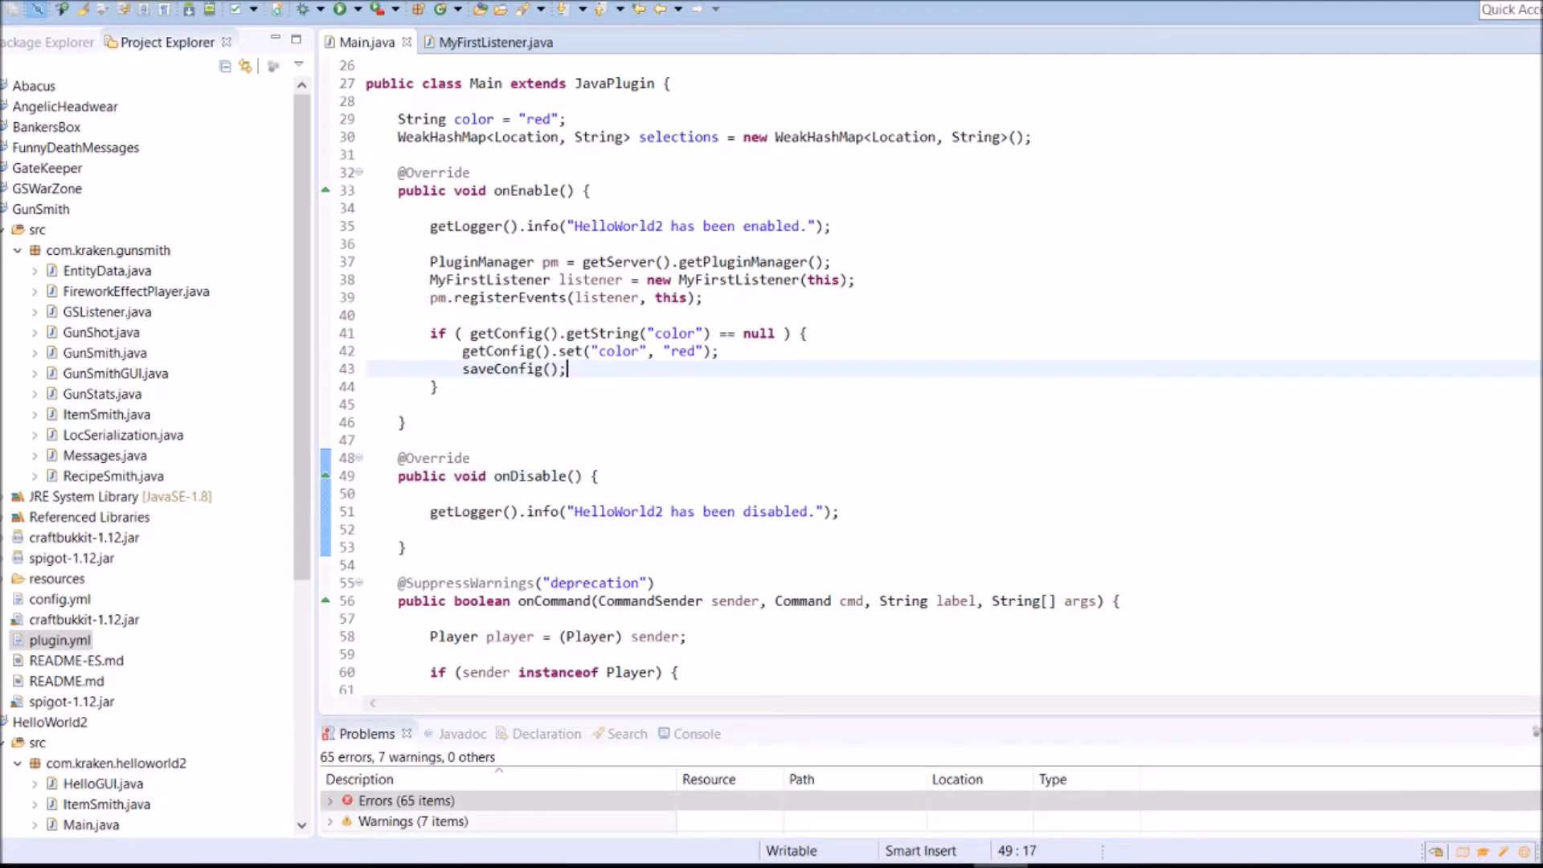
left_click(747, 369)
scroll(844, 422, "down", 3)
scroll(845, 422, "down", 2)
scroll(844, 421, "down", 7)
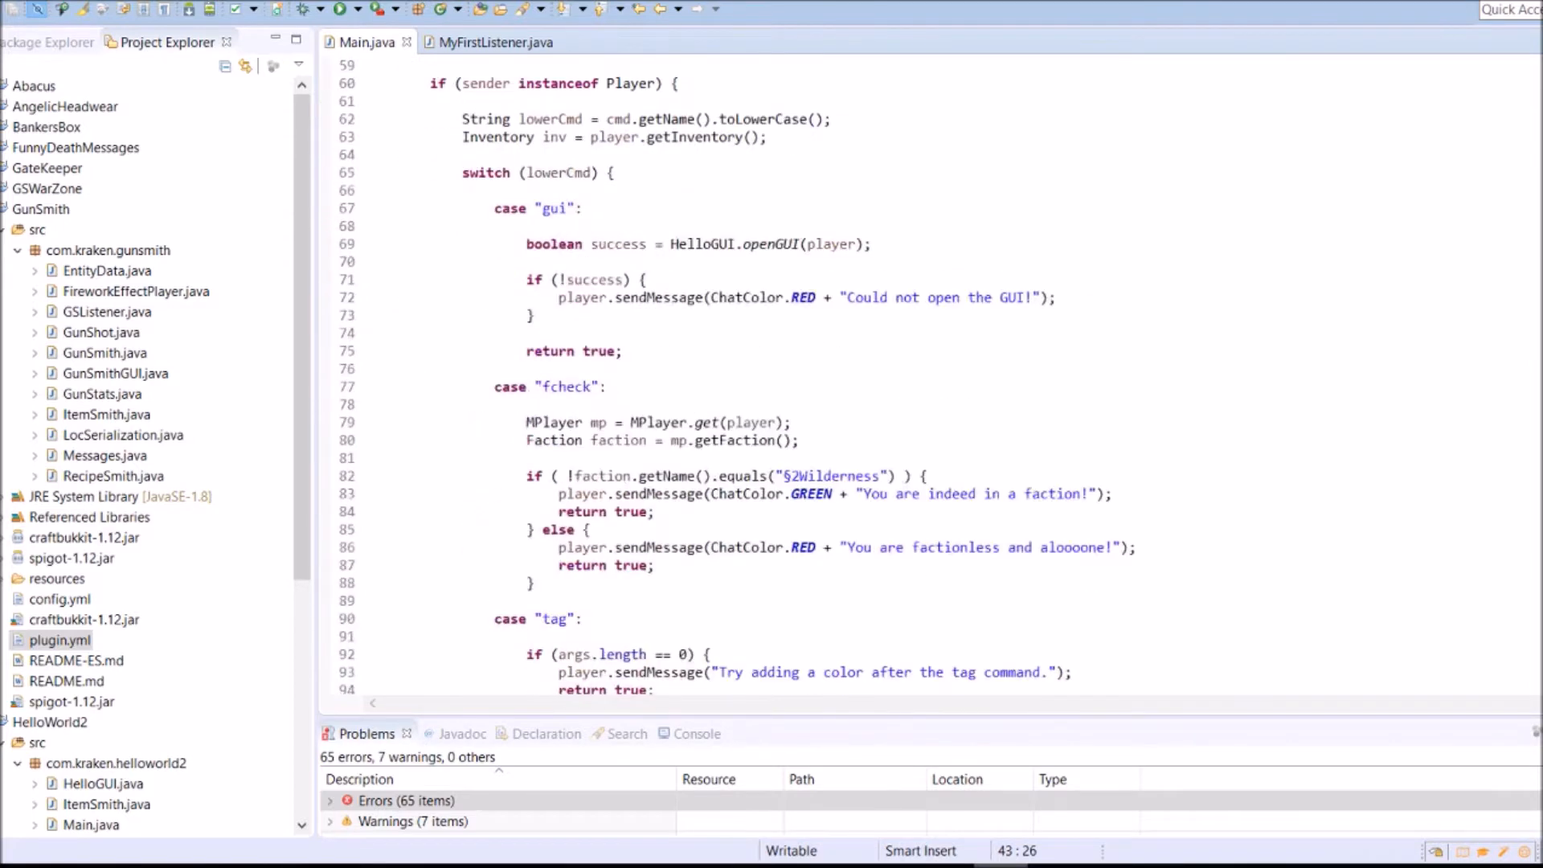
scroll(844, 422, "down", 4)
scroll(845, 423, "up", 9)
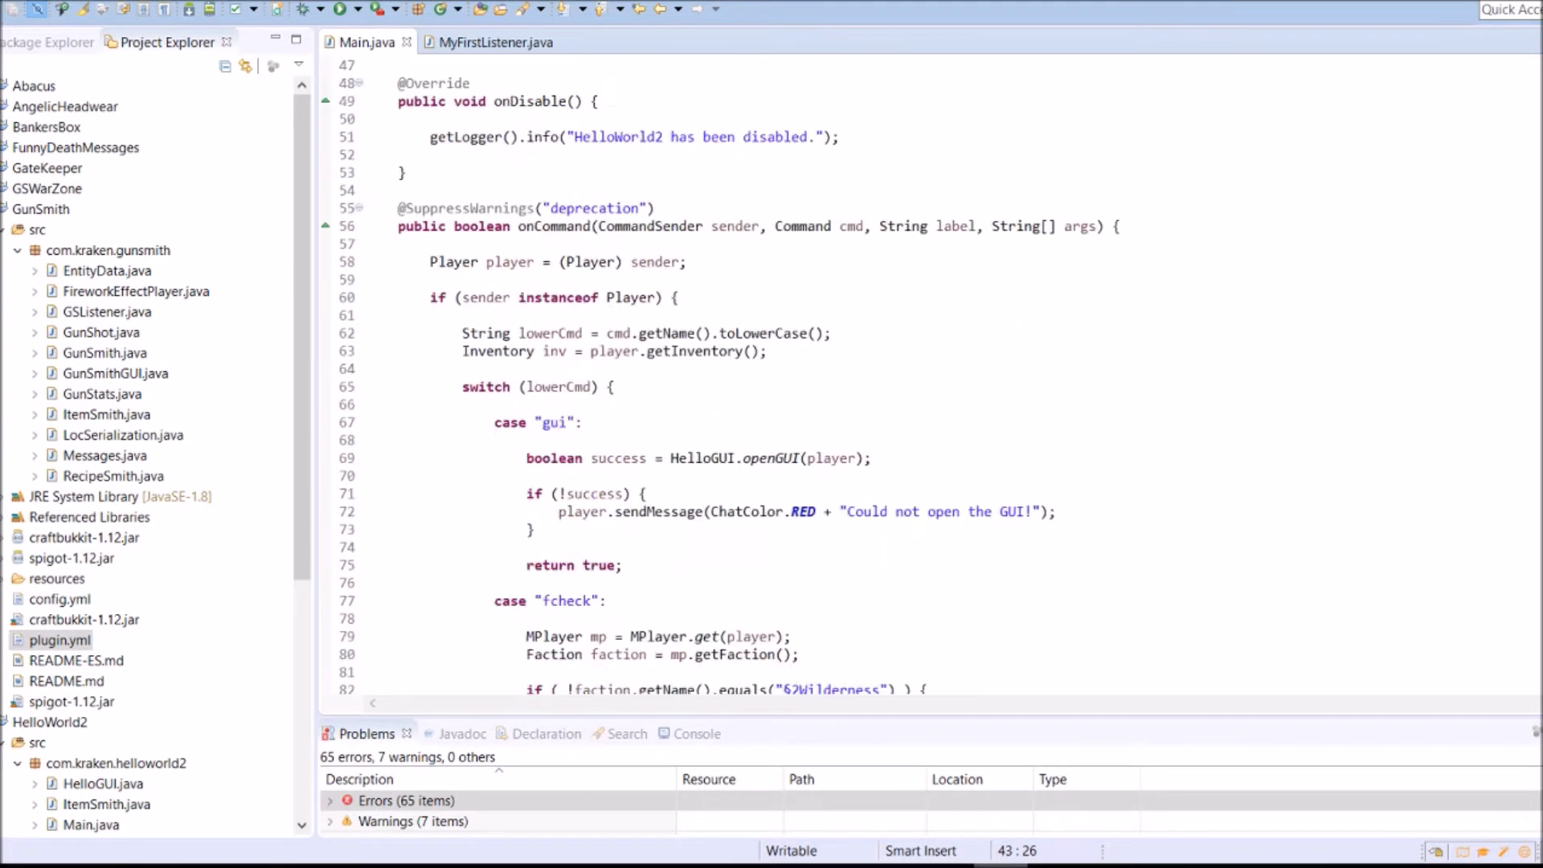
scroll(845, 422, "down", 5)
scroll(844, 422, "down", 3)
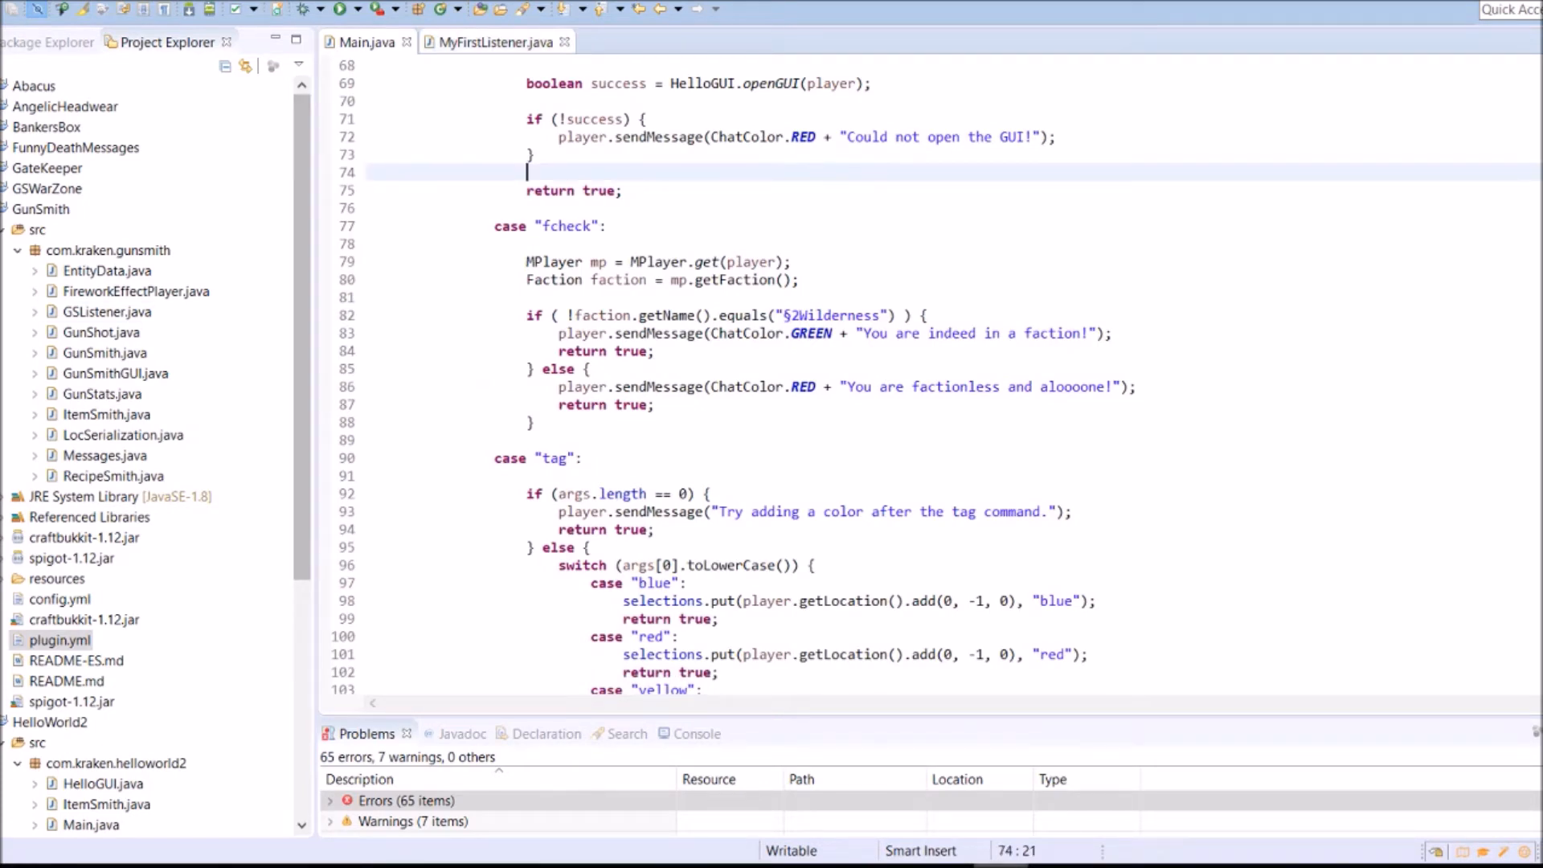
left_click(495, 43)
scroll(843, 422, "up", 4)
scroll(844, 422, "up", 4)
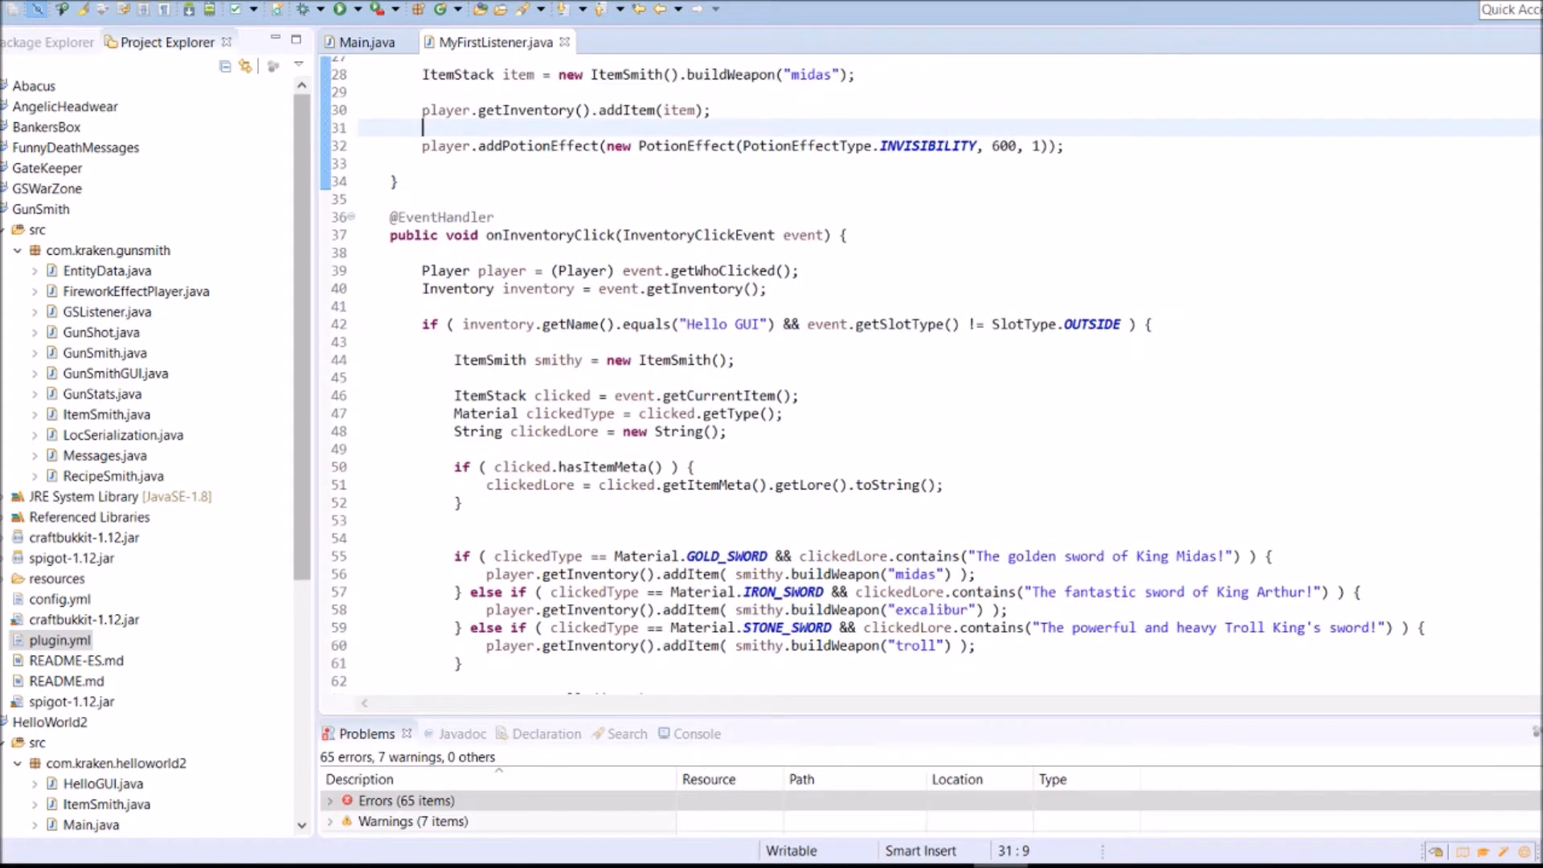
scroll(845, 423, "up", 4)
scroll(844, 422, "up", 4)
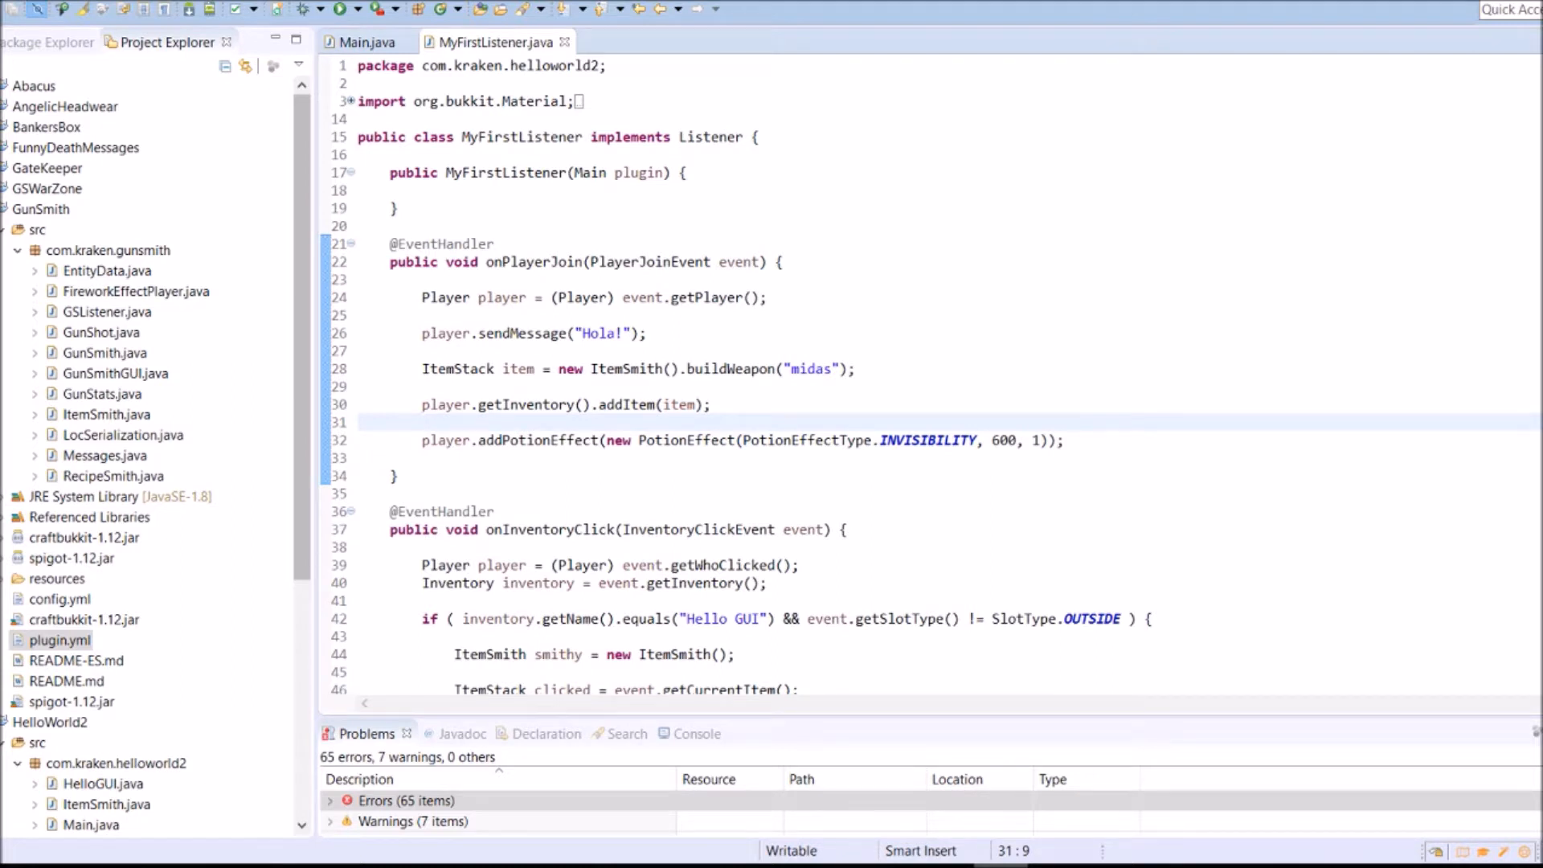
key("Down")
key("Down")
key("Down")
key("Return")
key("Return")
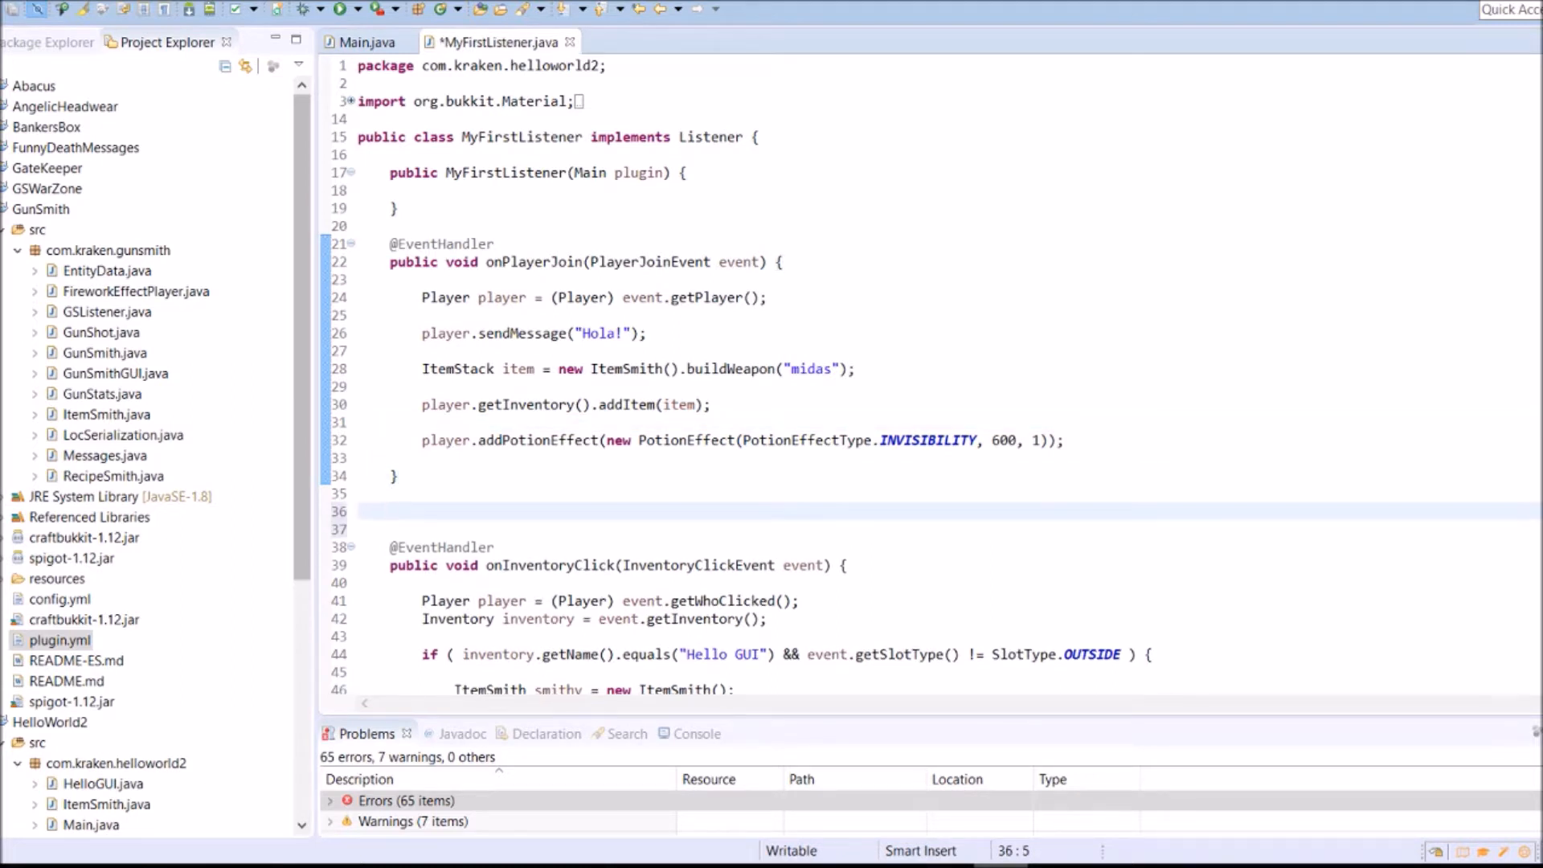
scroll(940, 399, "down", 3)
scroll(941, 398, "down", 3)
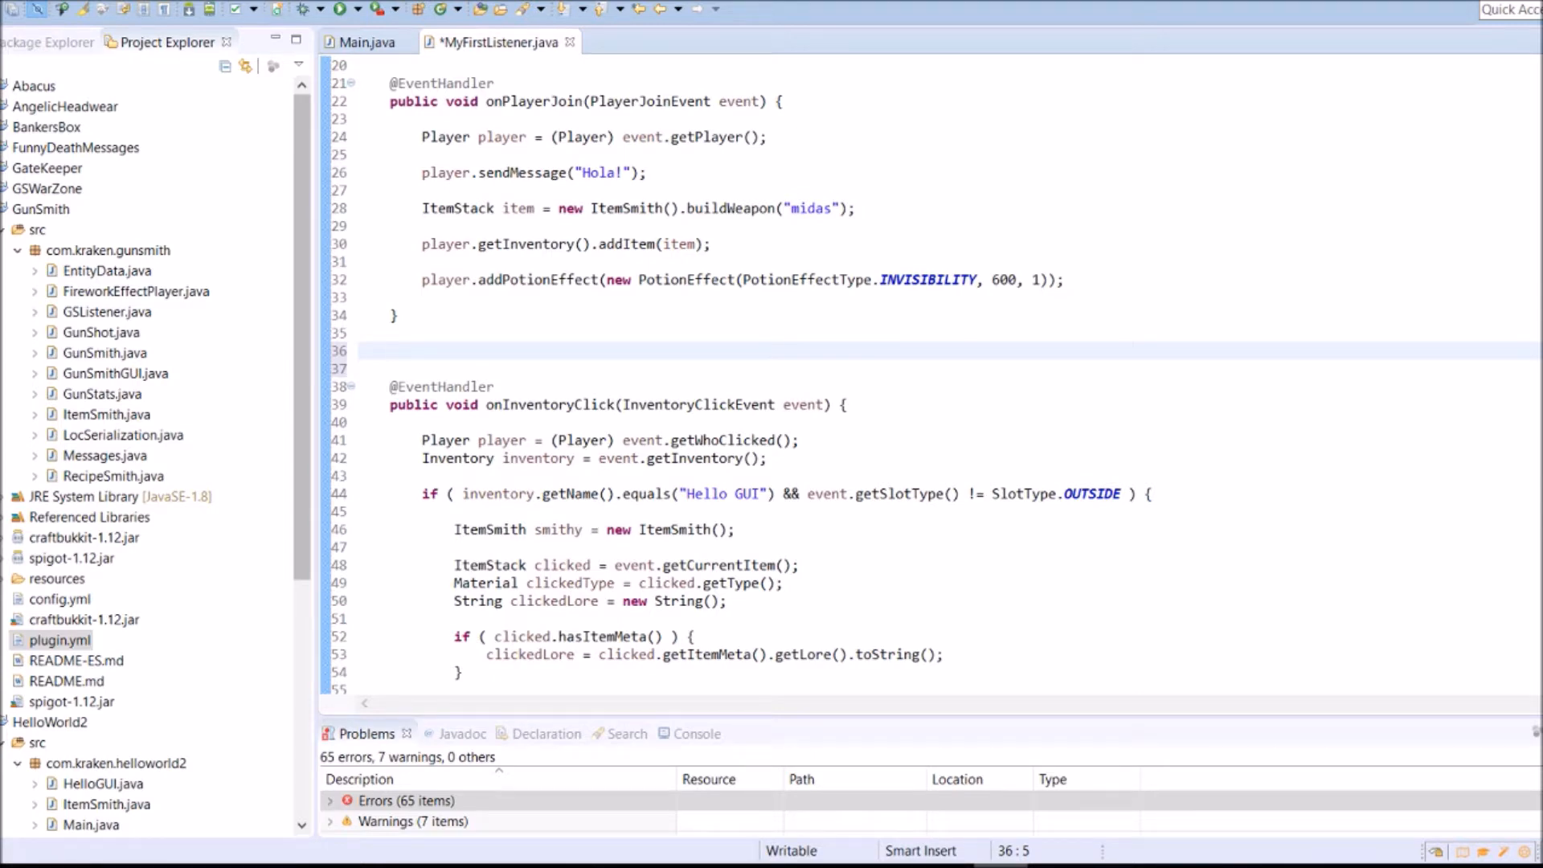
type("@Event")
type("Handler")
key("Return")
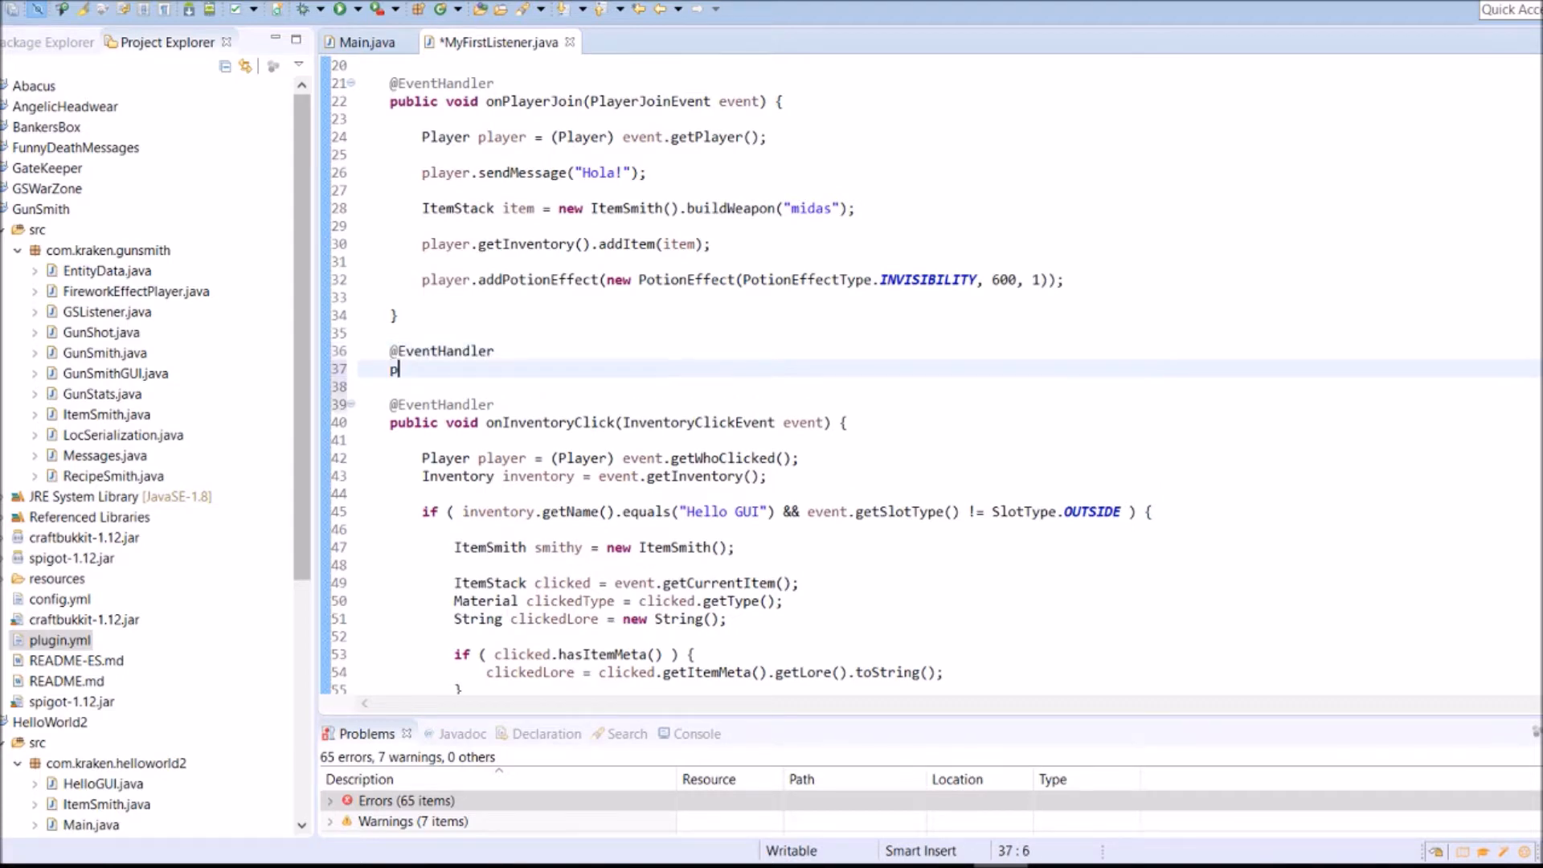
type("public void on")
type("BlockPla")
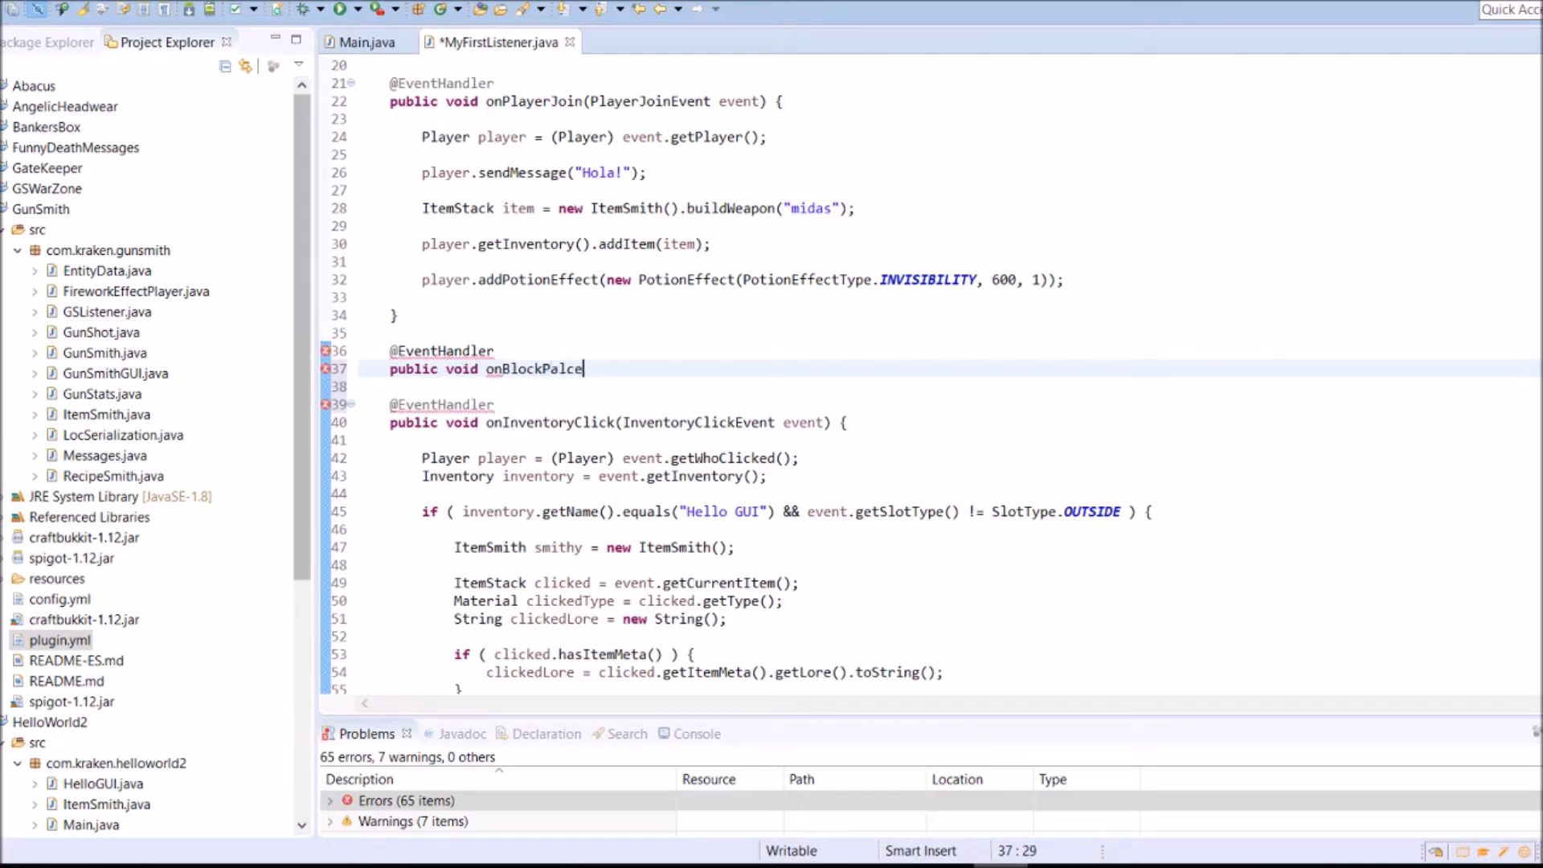
key("BackSpace")
key("BackSpace")
type("lace(")
type("BlockPla")
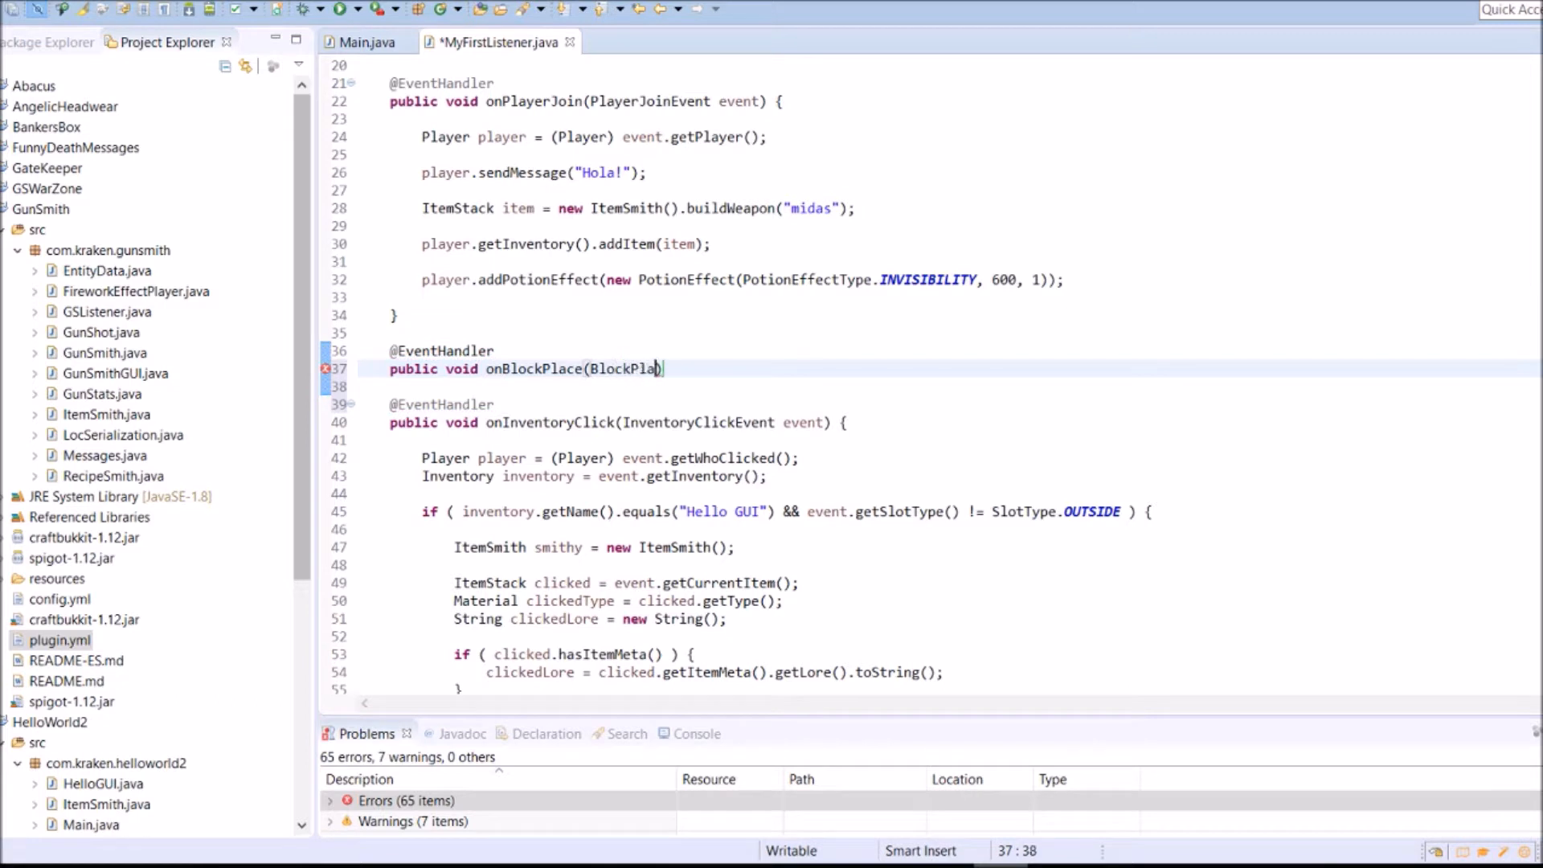
type("ceEvent event")
left_click(623, 370)
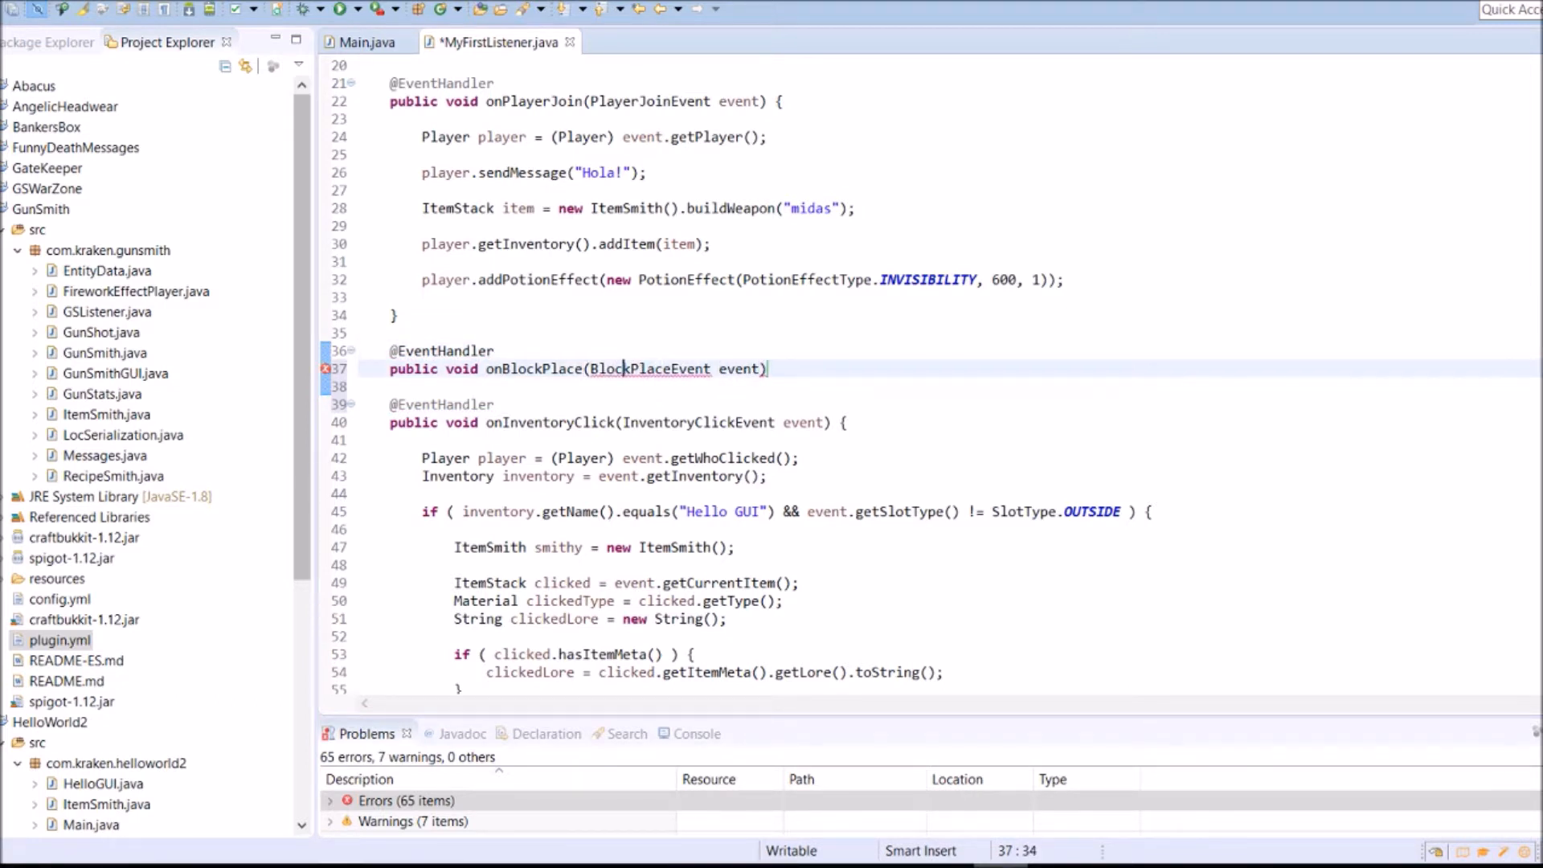
mouse_move(649, 369)
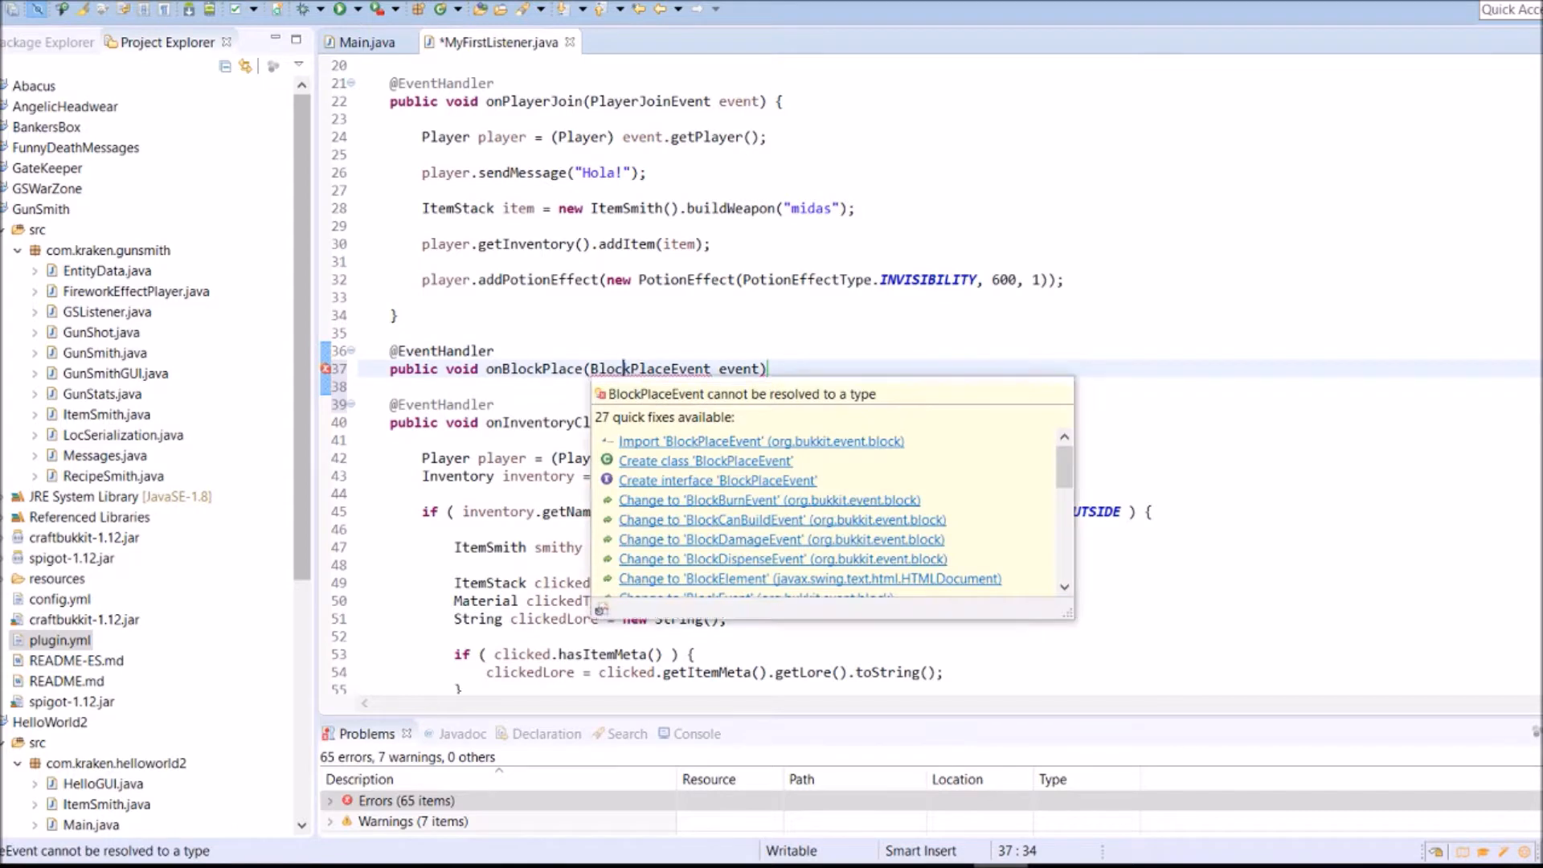
left_click(760, 441)
key("End")
type("{")
key("Return")
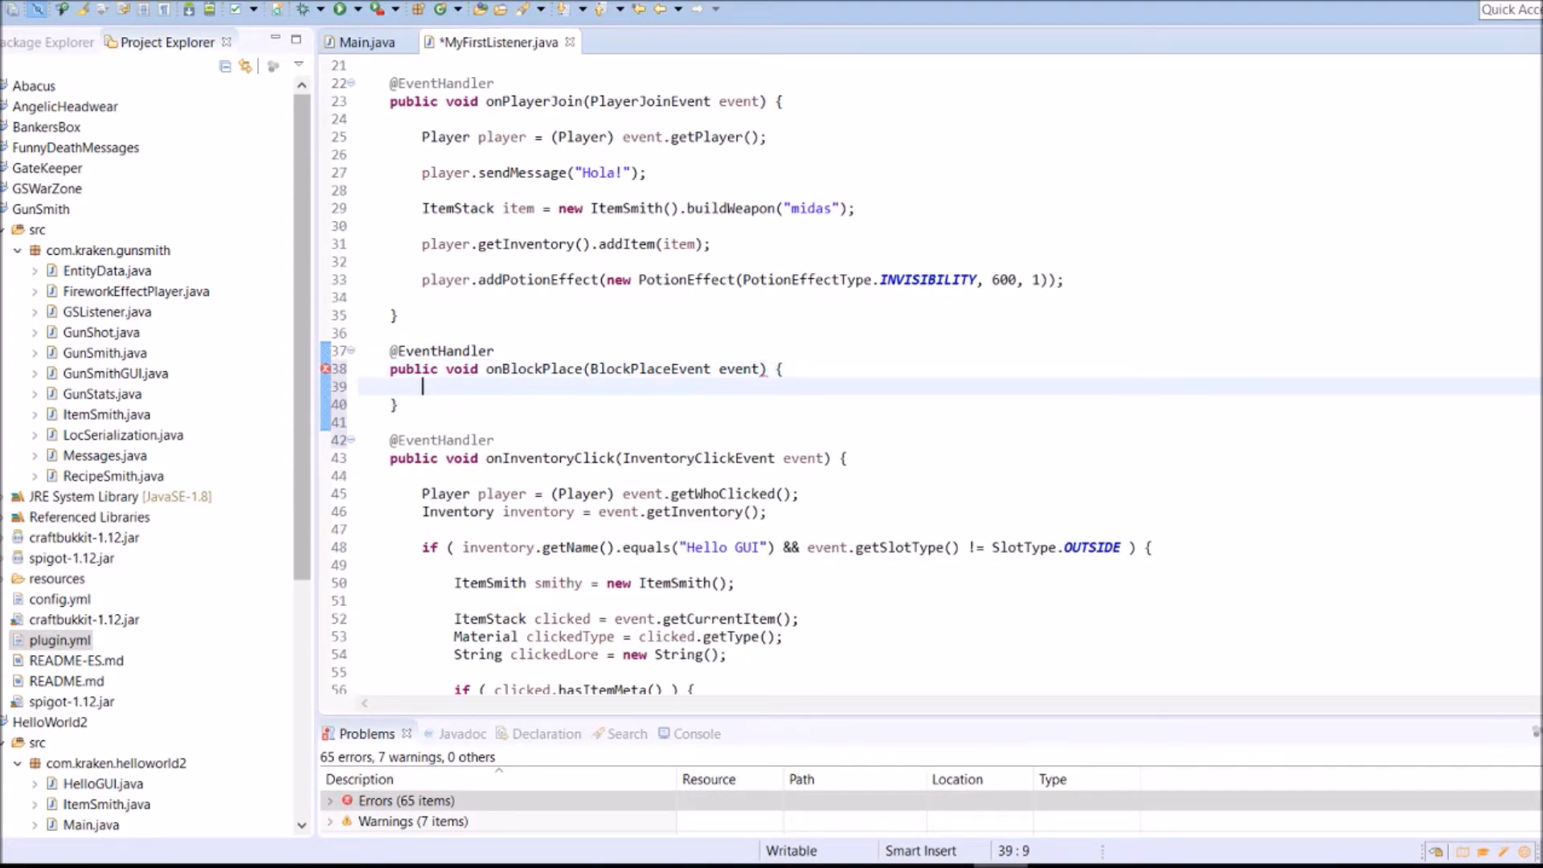
key("Return")
key("Return")
key("Up")
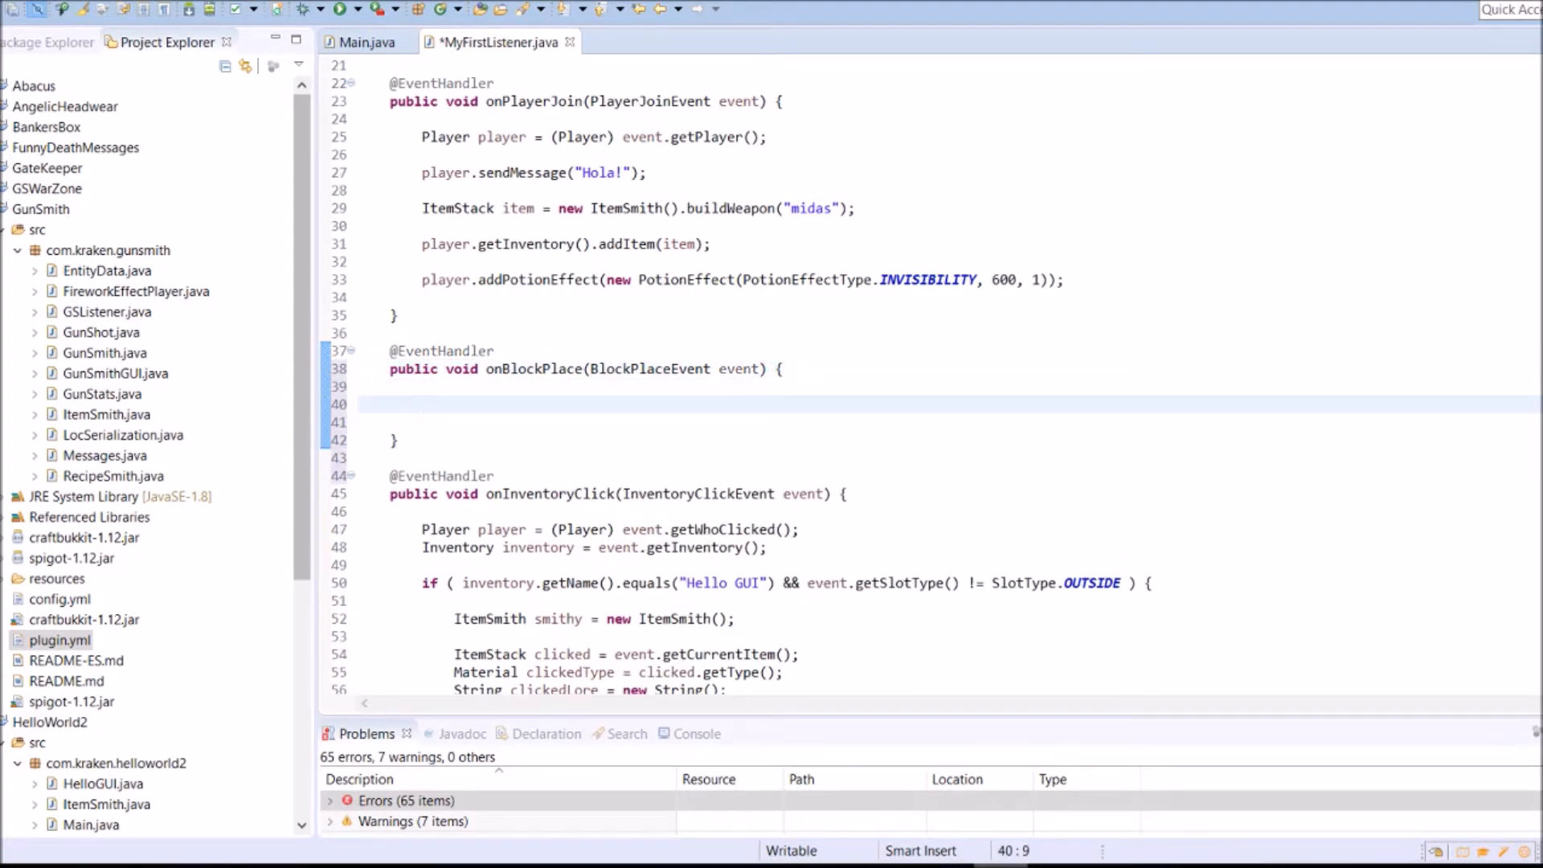
type("new")
Store event.getPlayer() in a Player variable and start an if statement below it.
key("BackSpace")
key("BackSpace")
key("BackSpace")
type("Player player = ")
type("(Player) ")
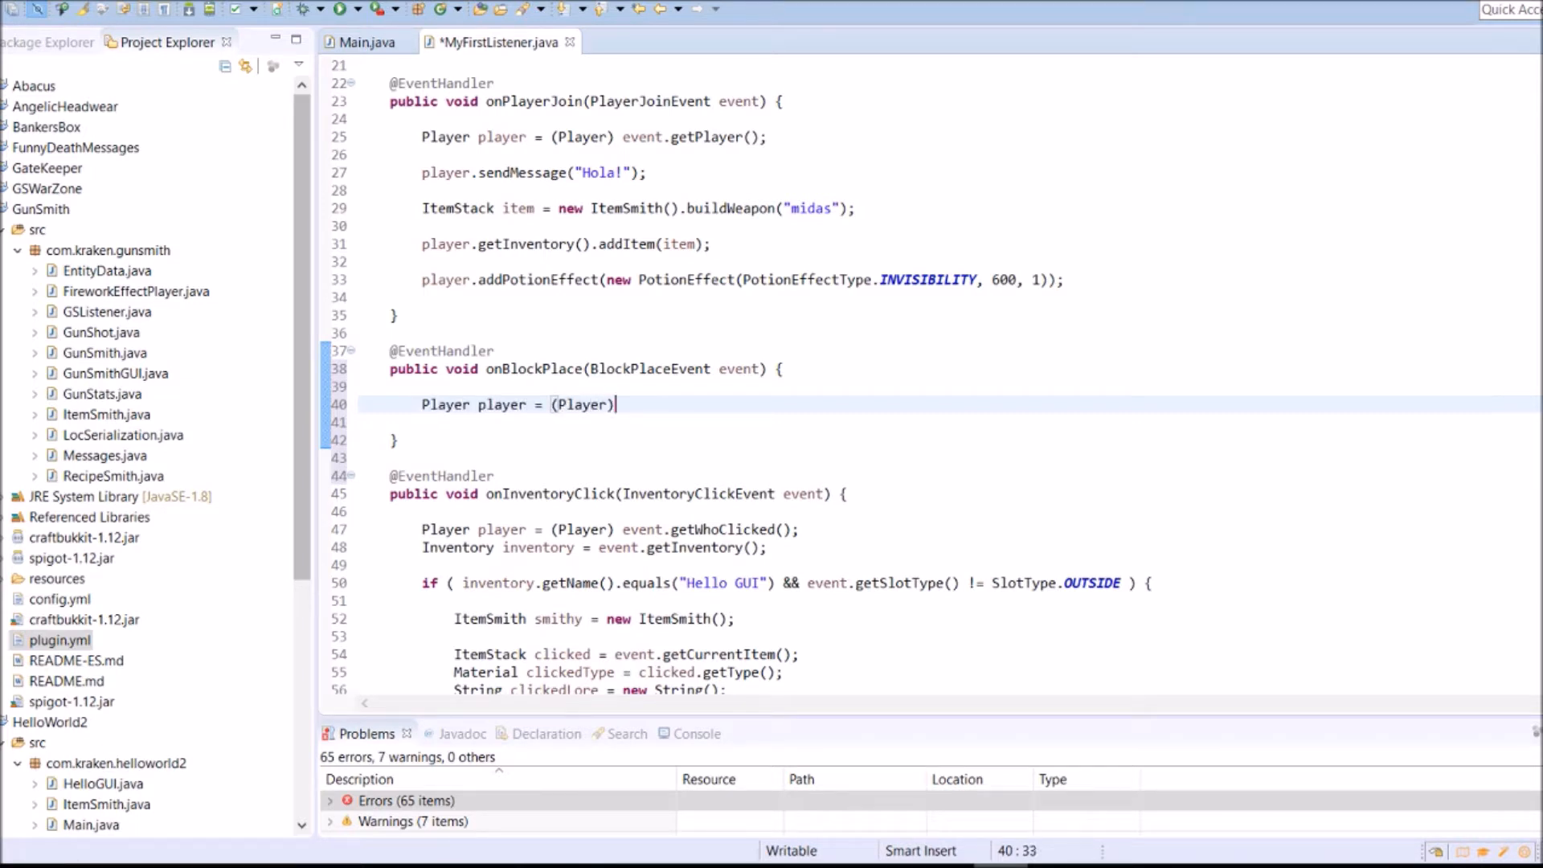
type("e.getPl")
key("BackSpace")
key("BackSpace")
key("BackSpace")
key("BackSpace")
key("BackSpace")
type(".get")
key("BackSpace")
key("BackSpace")
key("BackSpace")
type("vent.")
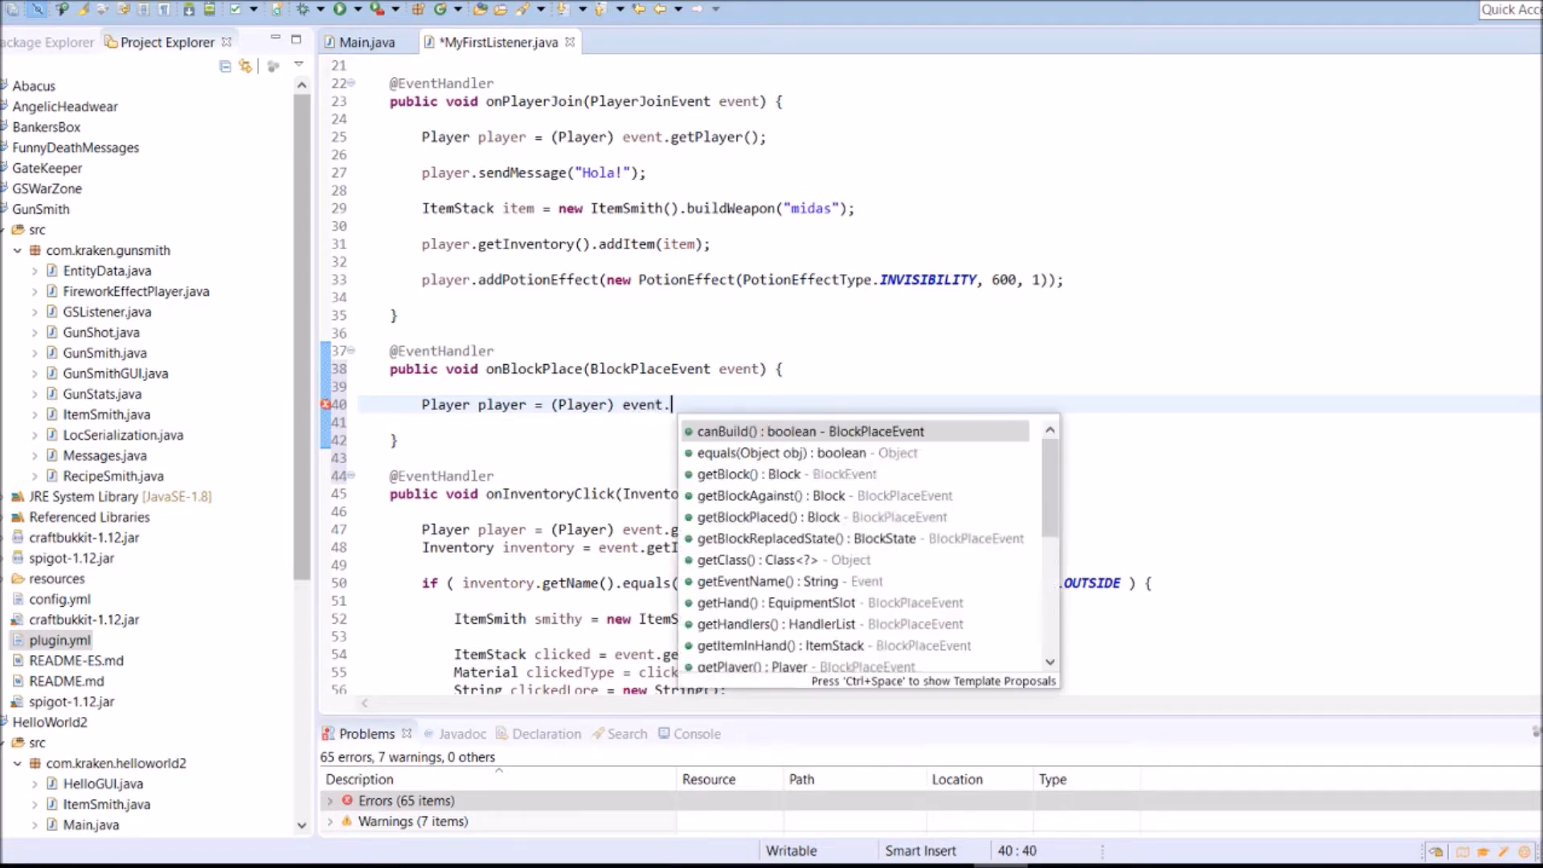
type("getPlayer(")
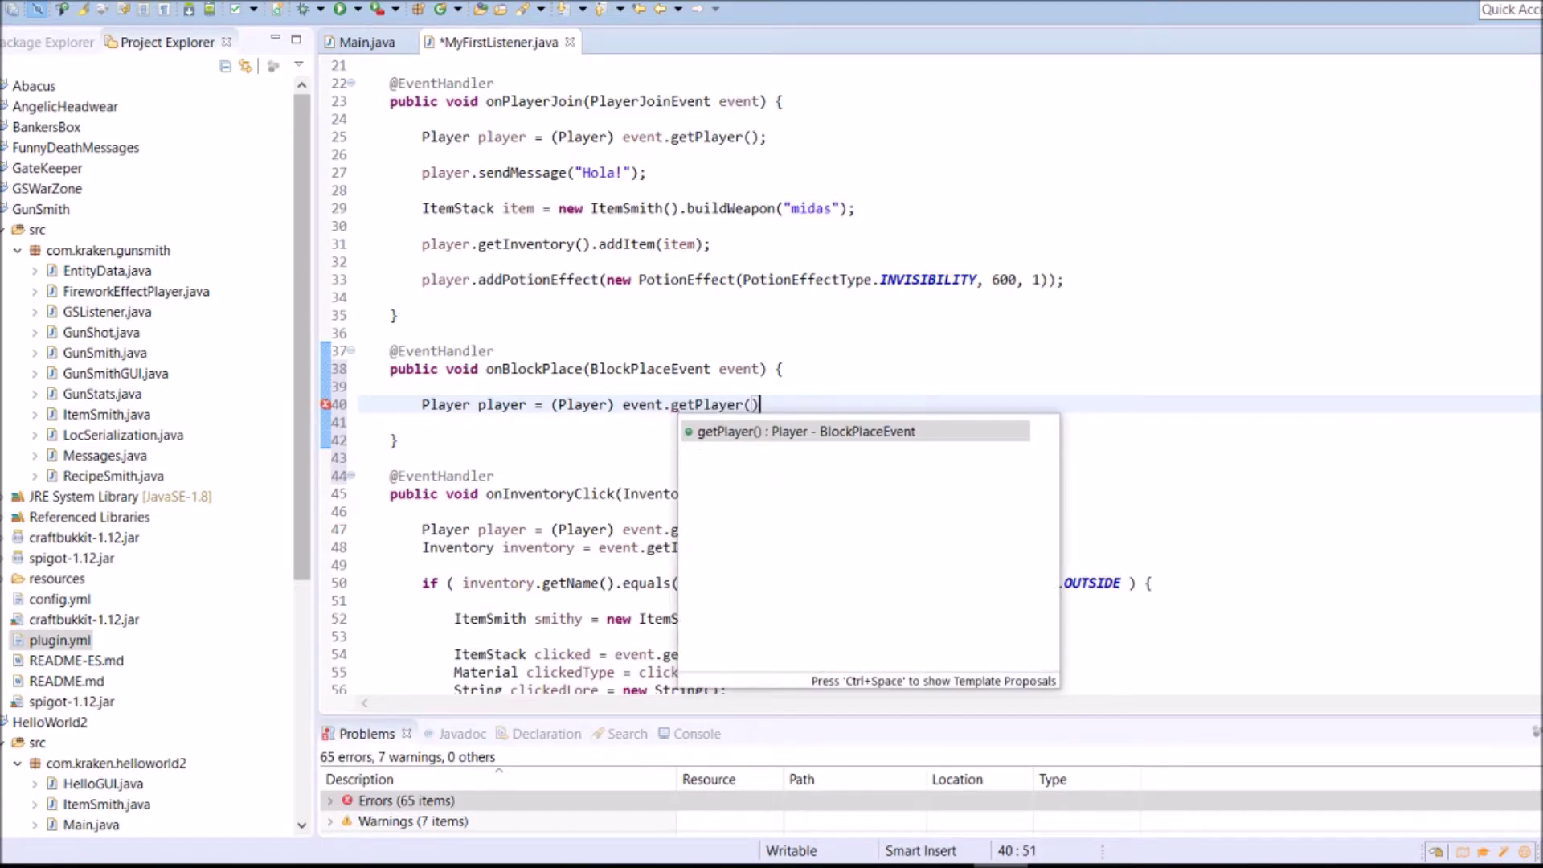
key("Return")
type(";")
key("Return")
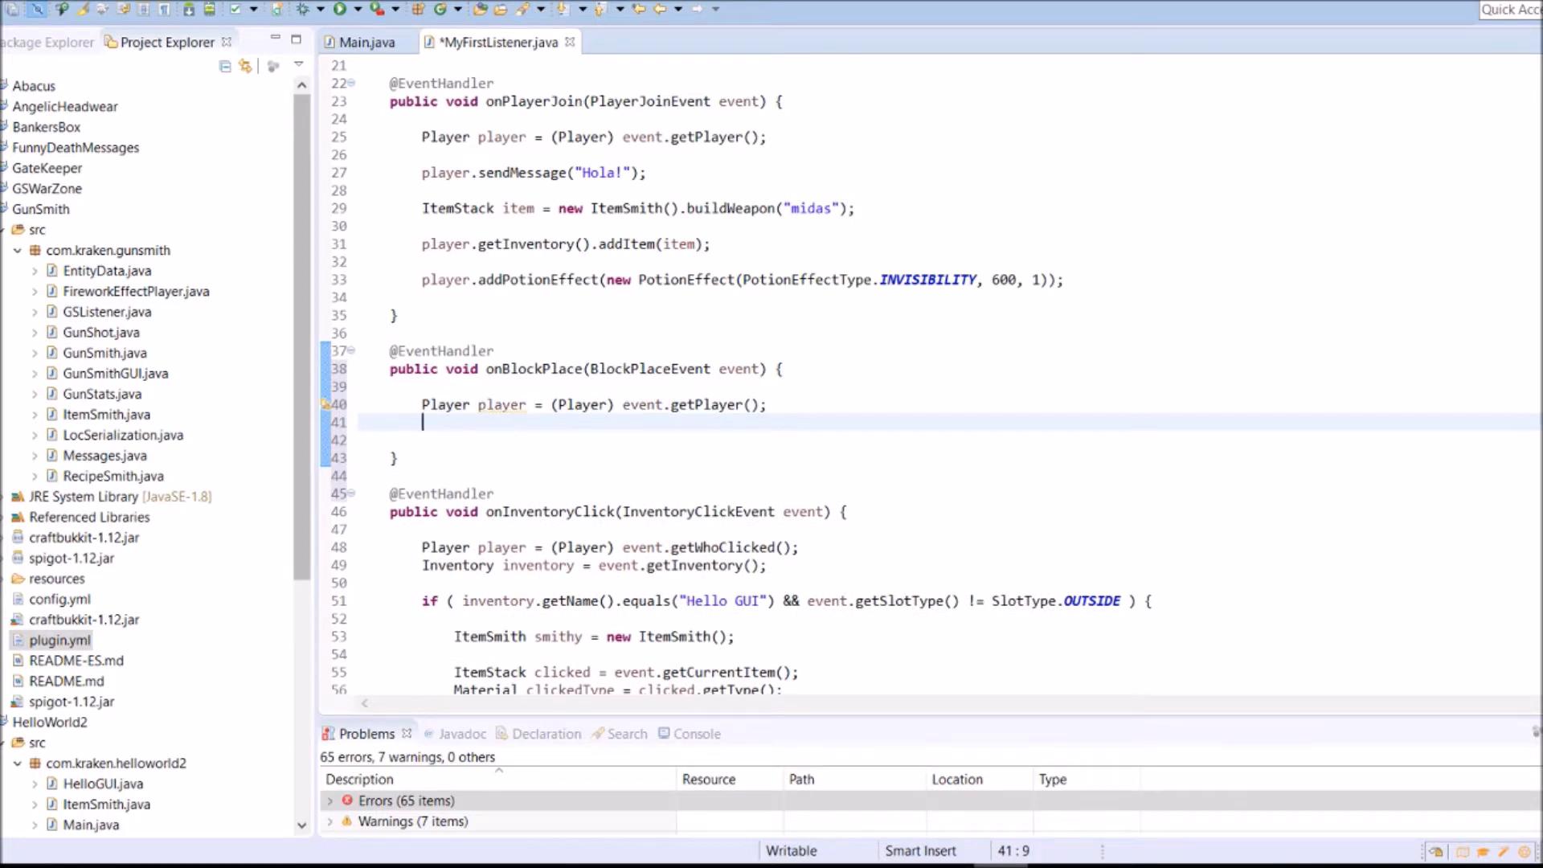
key("Return")
type("if () {")
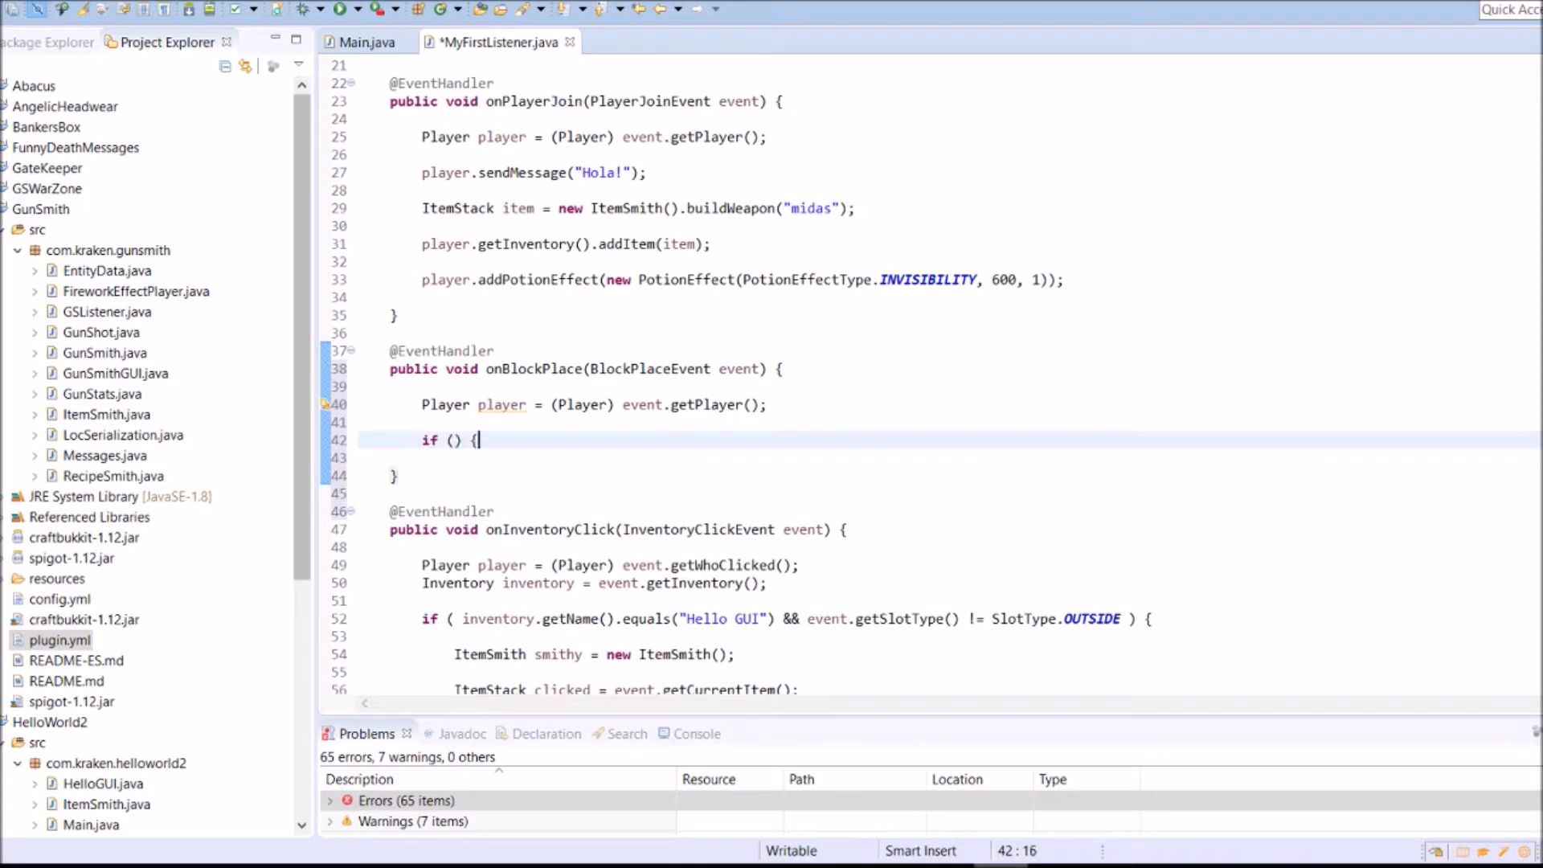
Lay out an empty if ( ) { } block, dropping a stray else branch.
key("Return")
key("Return")
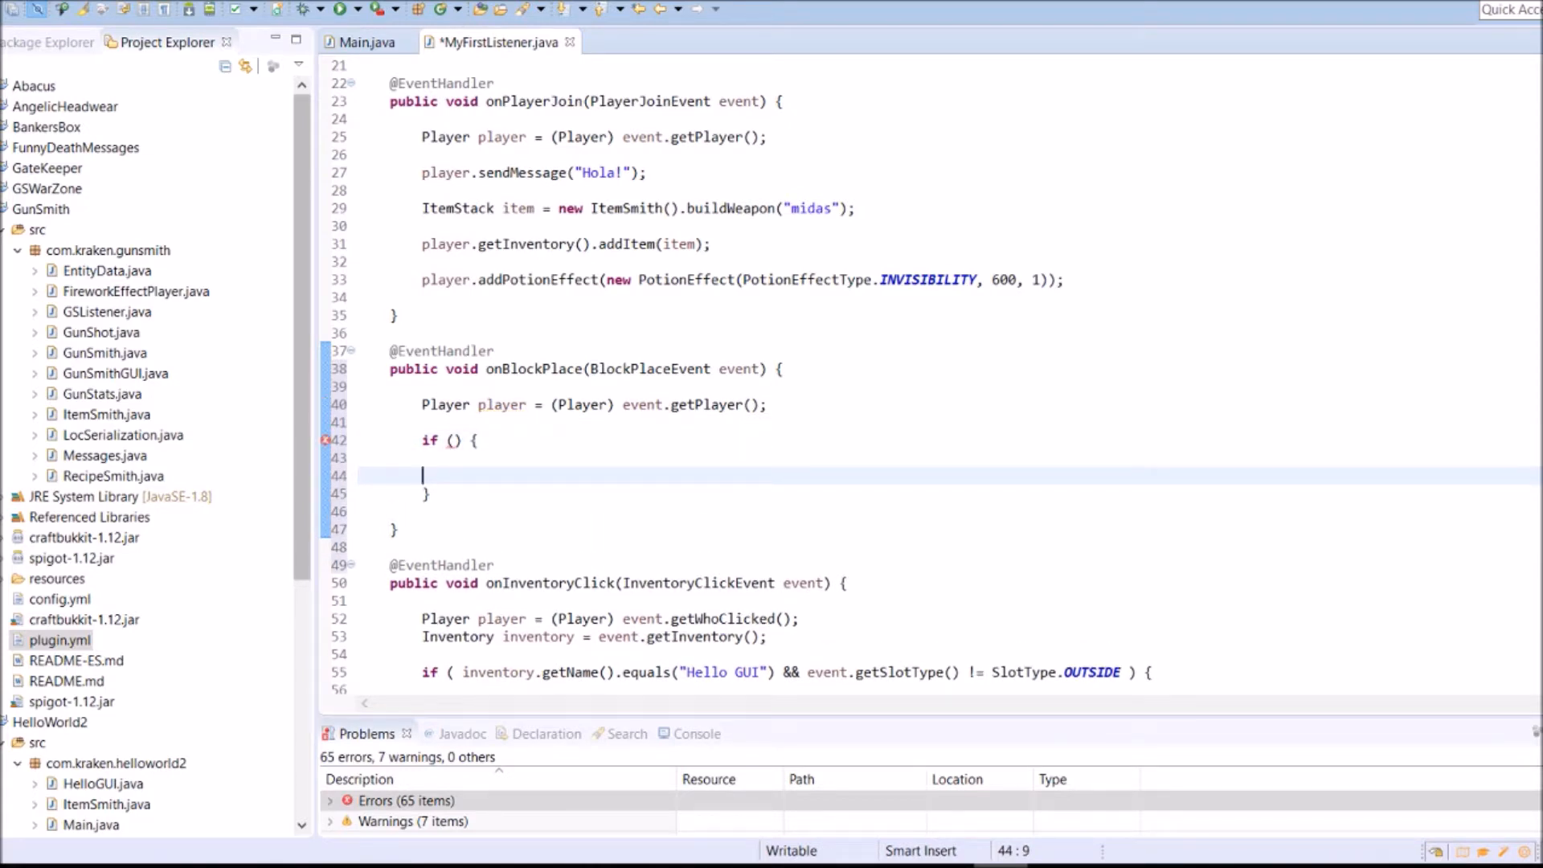
key("BackSpace")
key("Down")
key("End")
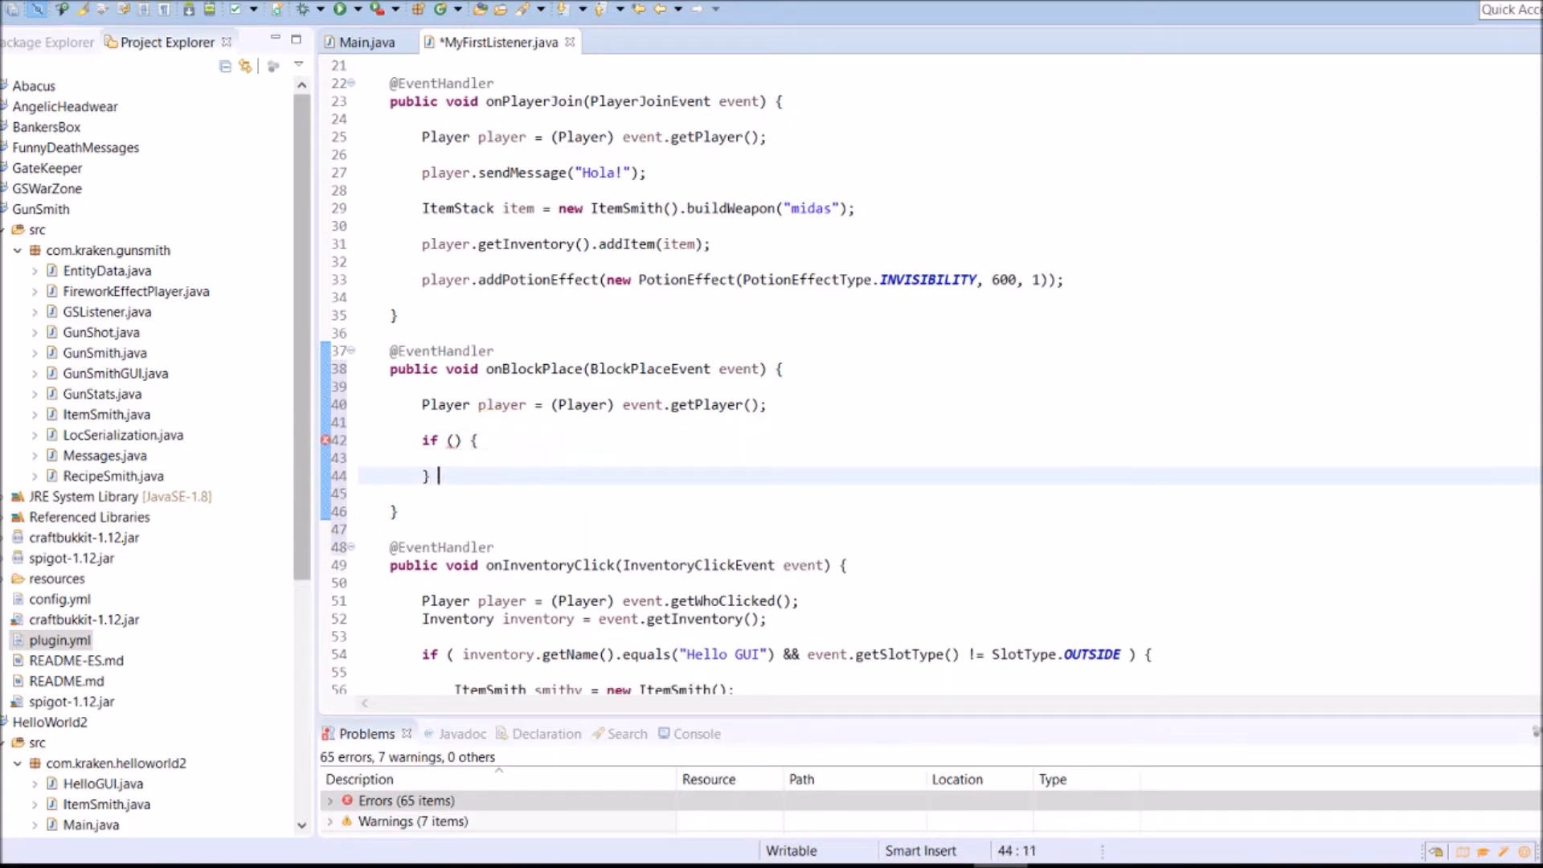
type("else")
key("BackSpace")
key("BackSpace")
key("BackSpace")
left_click(455, 440)
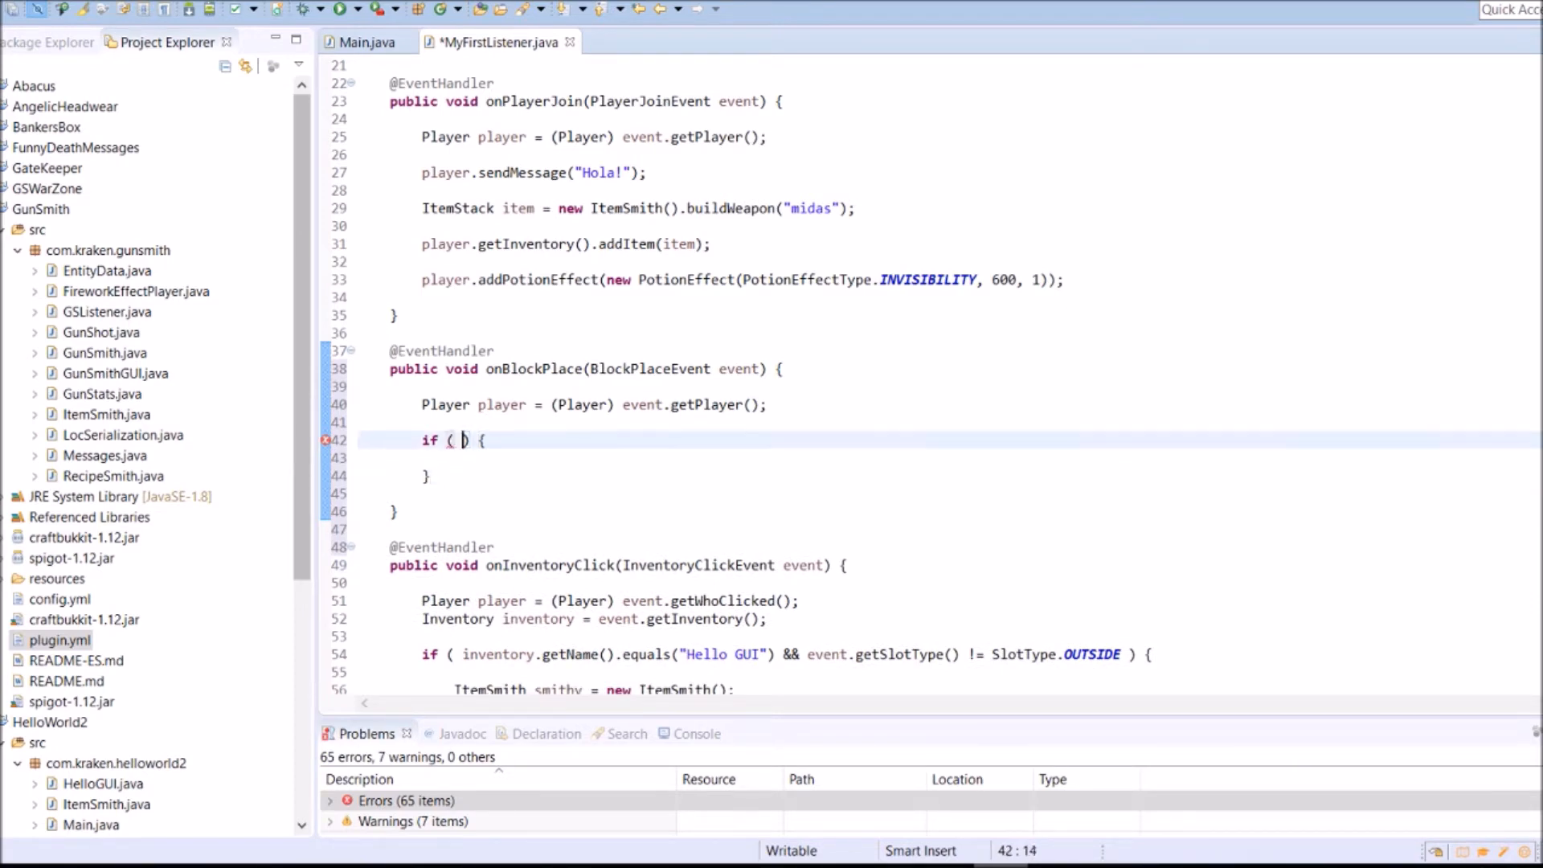
key("Left")
key("Left")
key("Right")
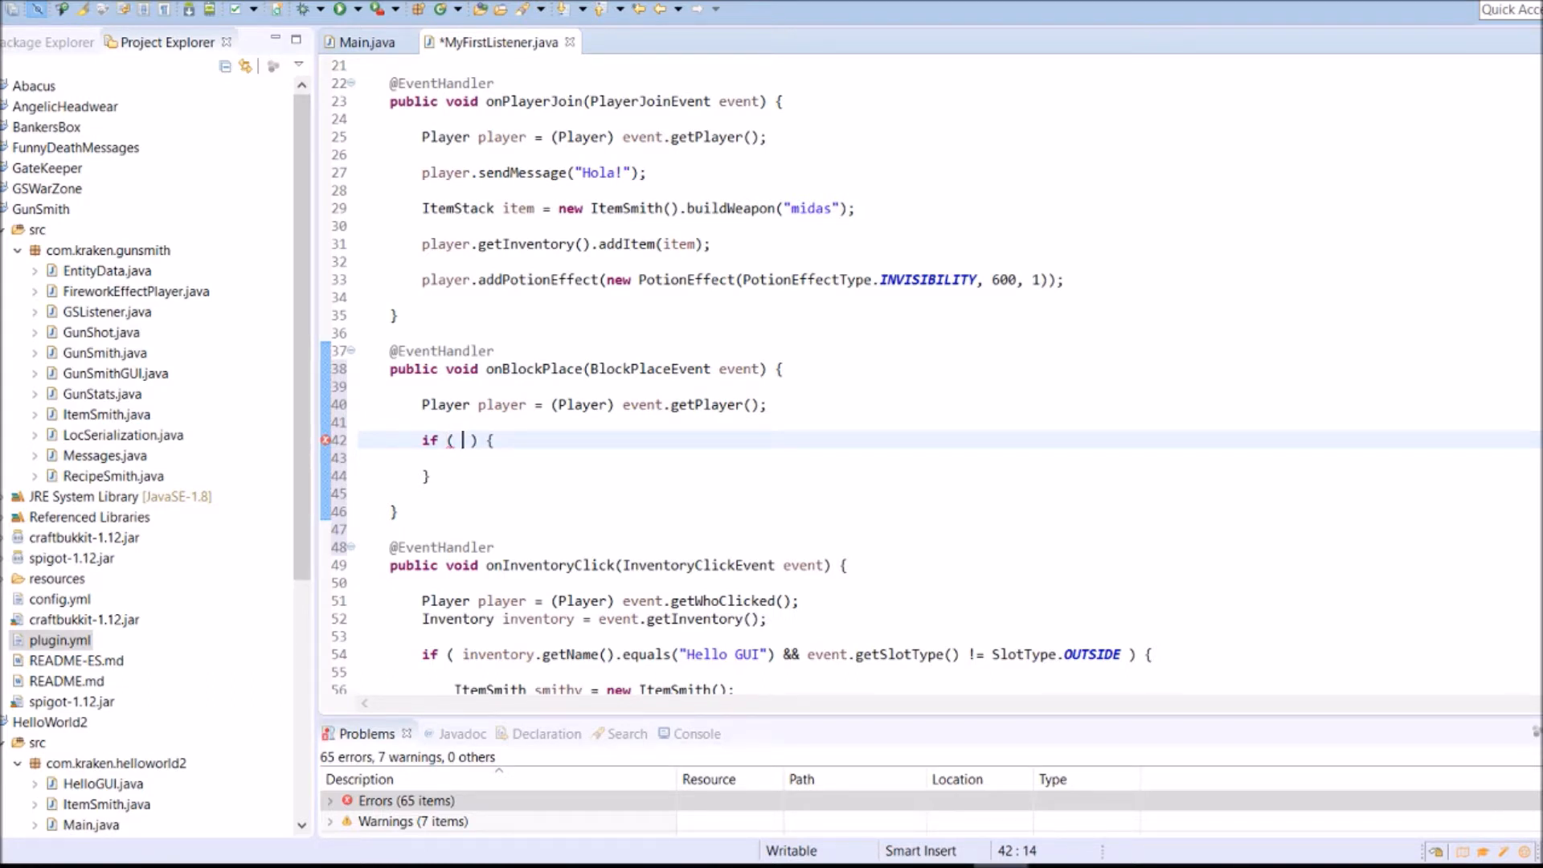
type("player.hasPermission(\"plugin.perm\")")
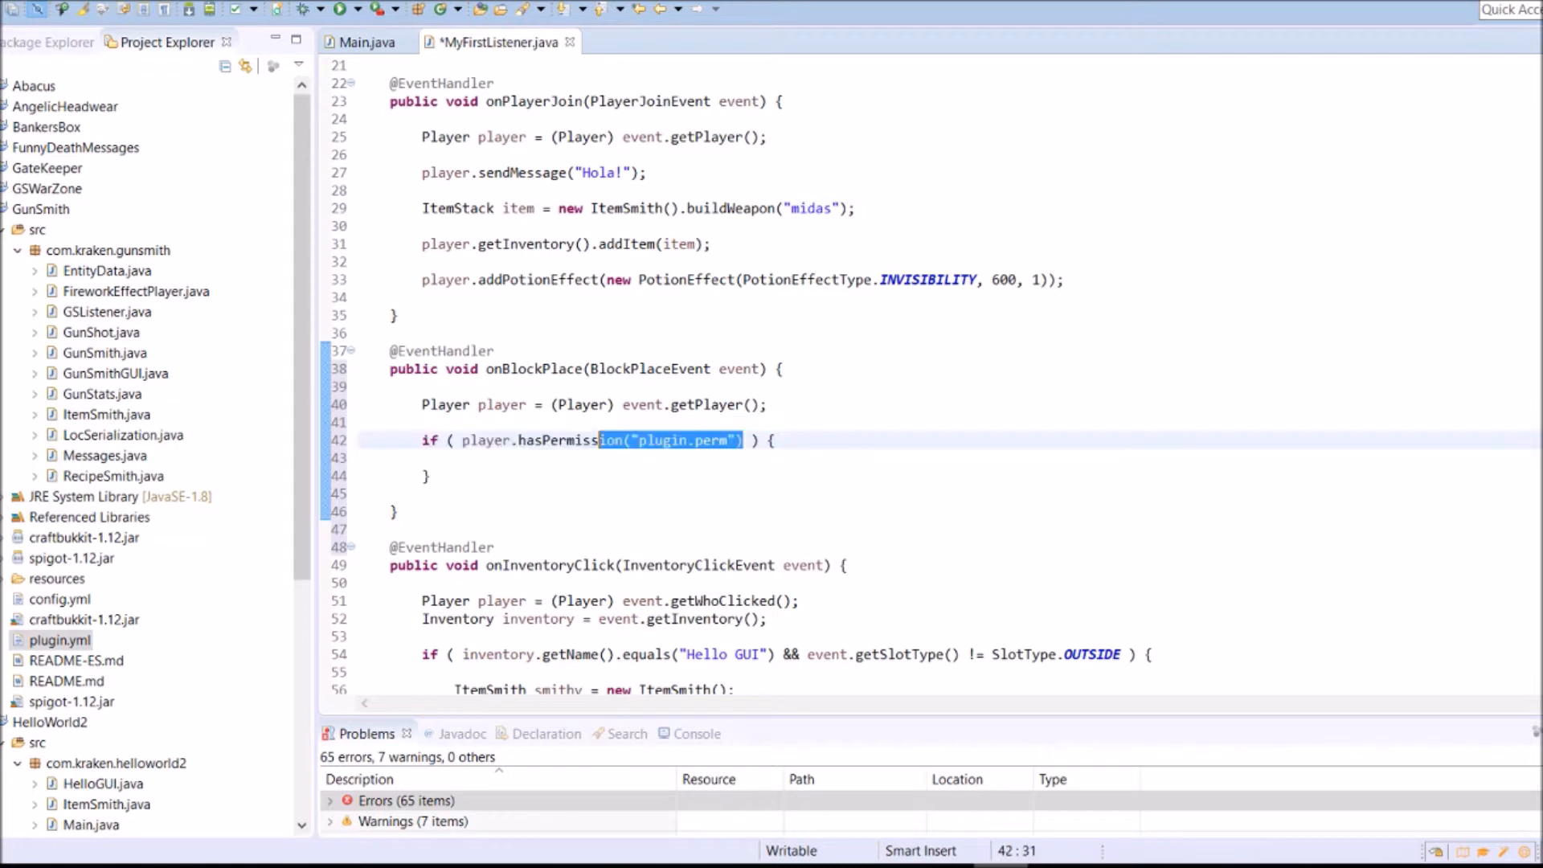
Make the condition player.hasPermission("helloworld2.build"), trimming plugin, perm and nether from the name.
left_click(462, 441)
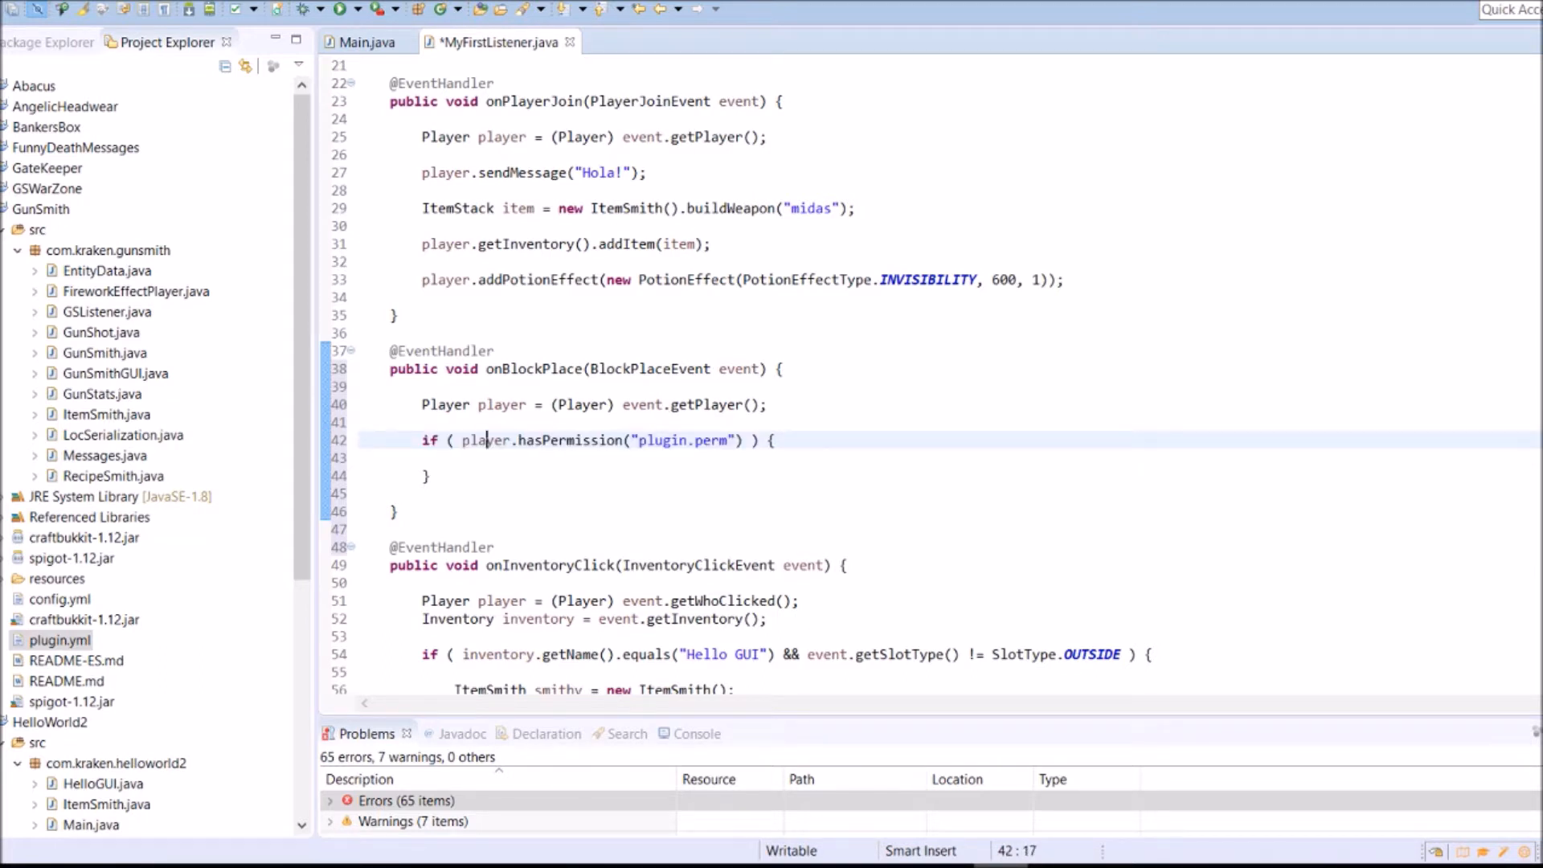
double_click(662, 440)
type("hellowo")
type("rld2")
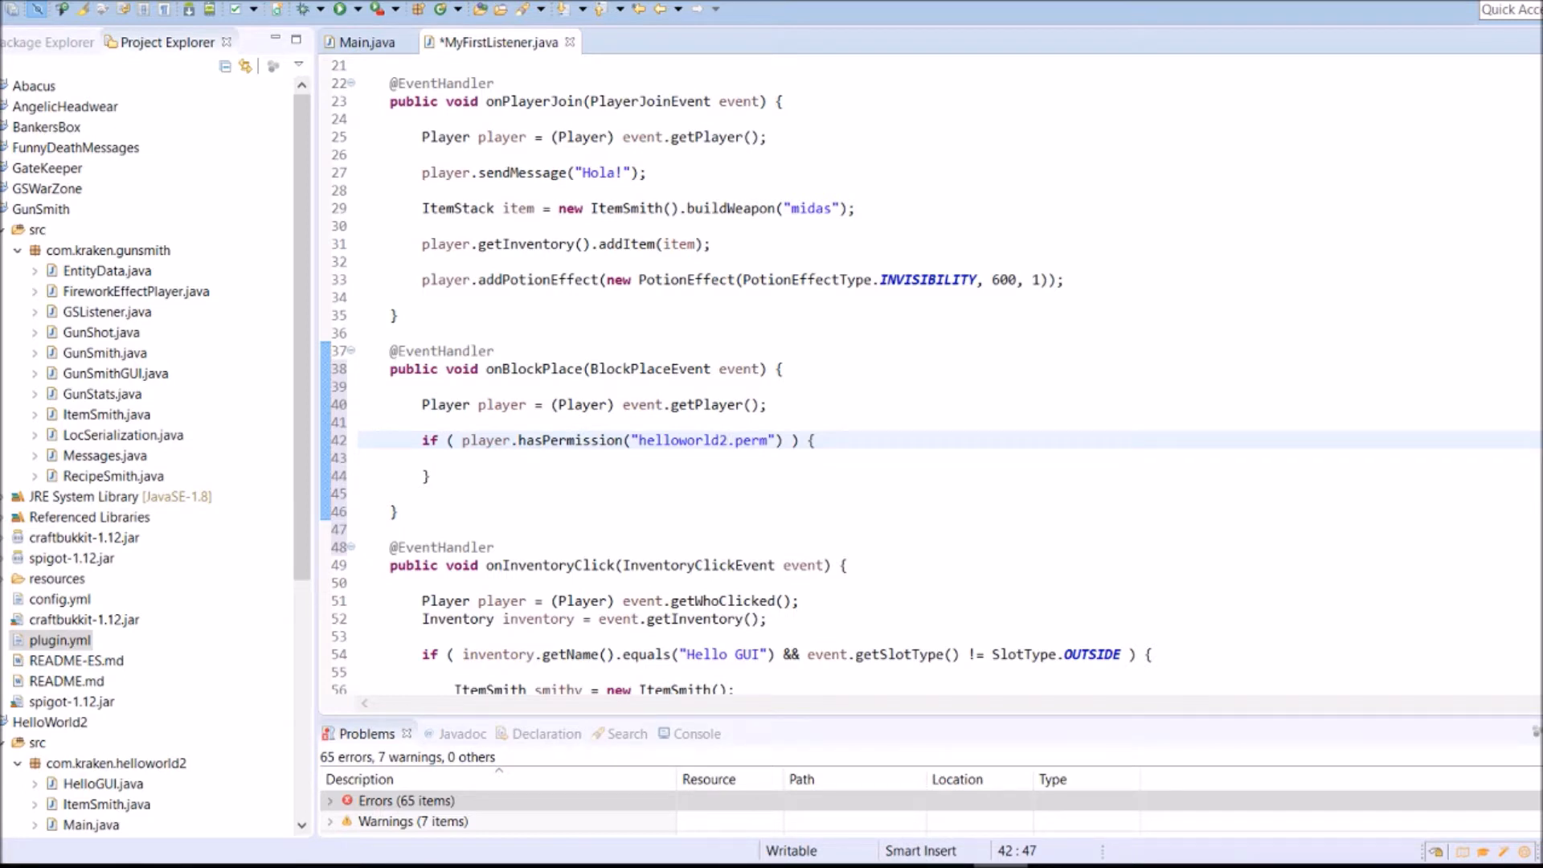
key("Right")
key("Right")
key("Right")
key("Delete")
key("Delete")
key("BackSpace")
key("BackSpace")
type("p")
key("BackSpace")
type("bu")
type("ild")
type(".")
type("nether")
key("BackSpace")
key("BackSpace")
key("BackSpace")
key("BackSpace")
key("BackSpace")
key("BackSpace")
key("BackSpace")
key("BackSpace")
key("BackSpace")
key("BackSpace")
type("ild")
key("Down")
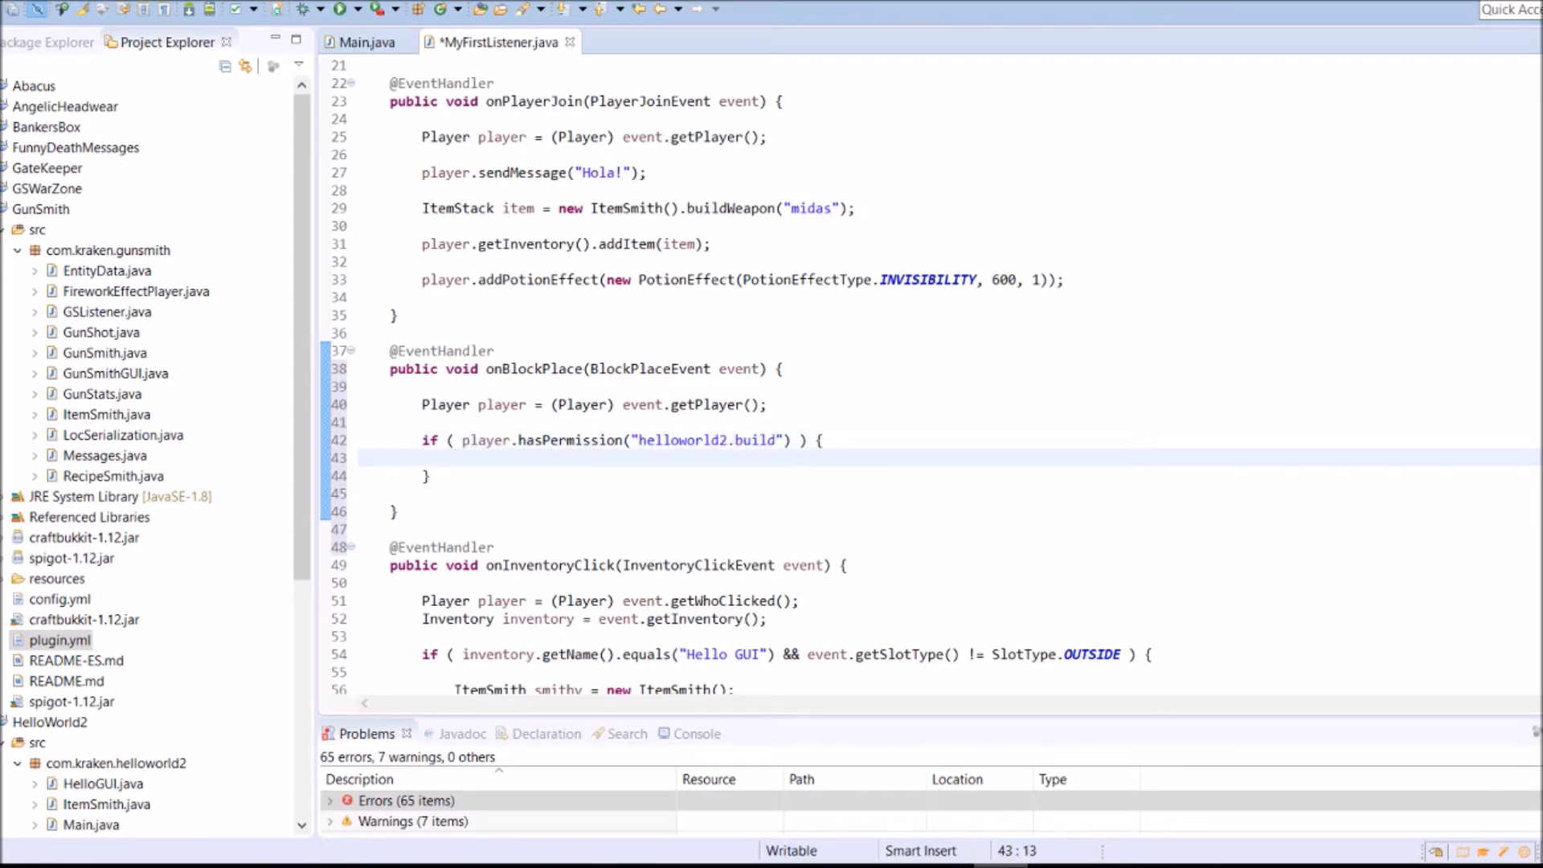
left_click(735, 440)
type("nether")
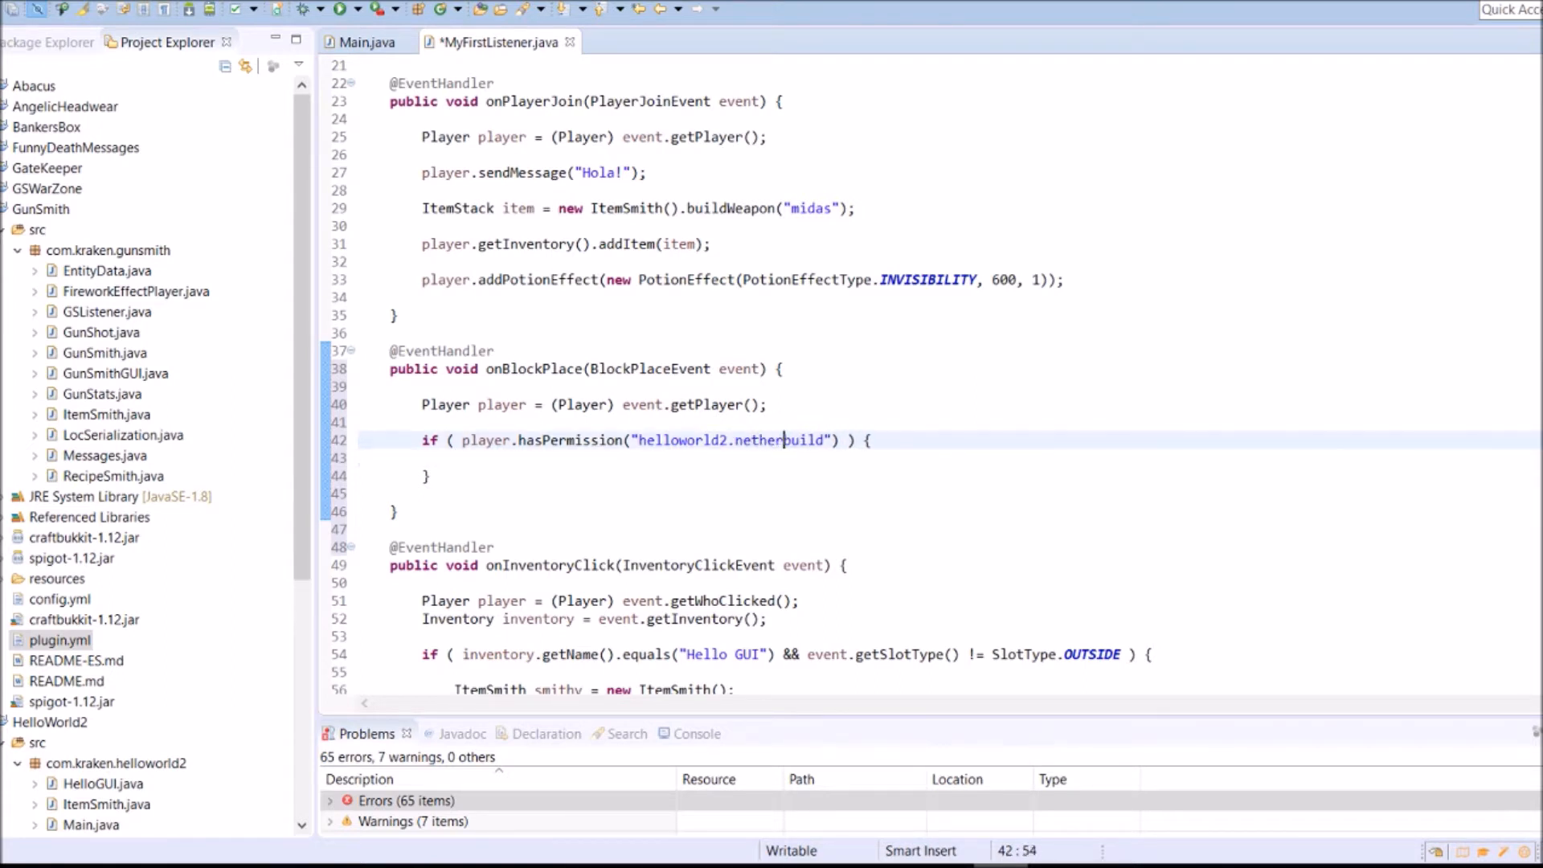
key("BackSpace")
key("BackSpace")
key("BackSpace")
left_click(495, 440)
key("Down")
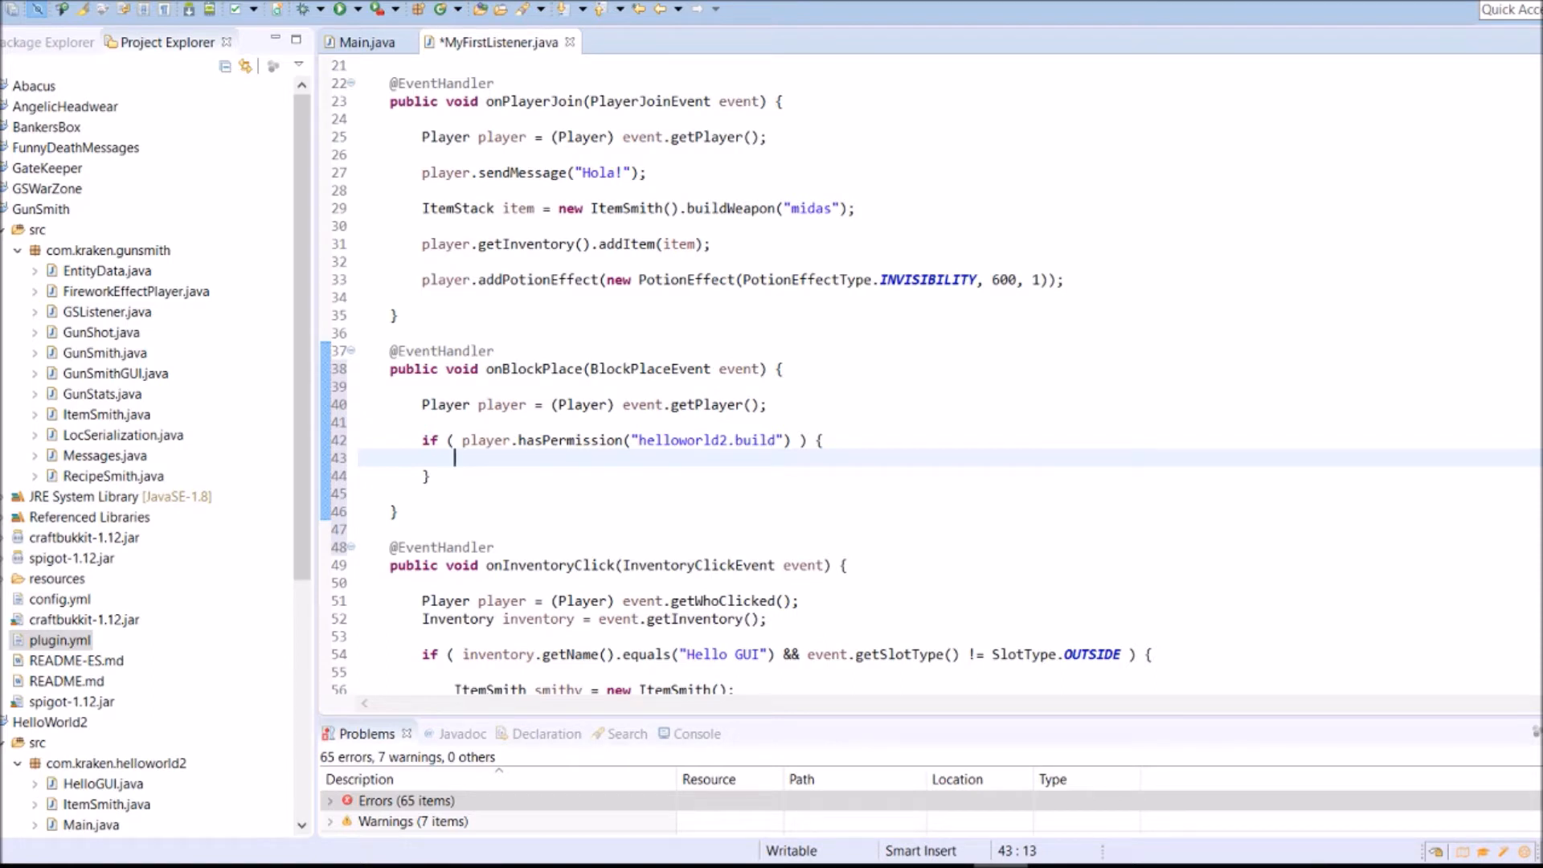
Negate the permission check, write the cancel call inside the if block, and save.
key("Up")
type("!")
key("Down")
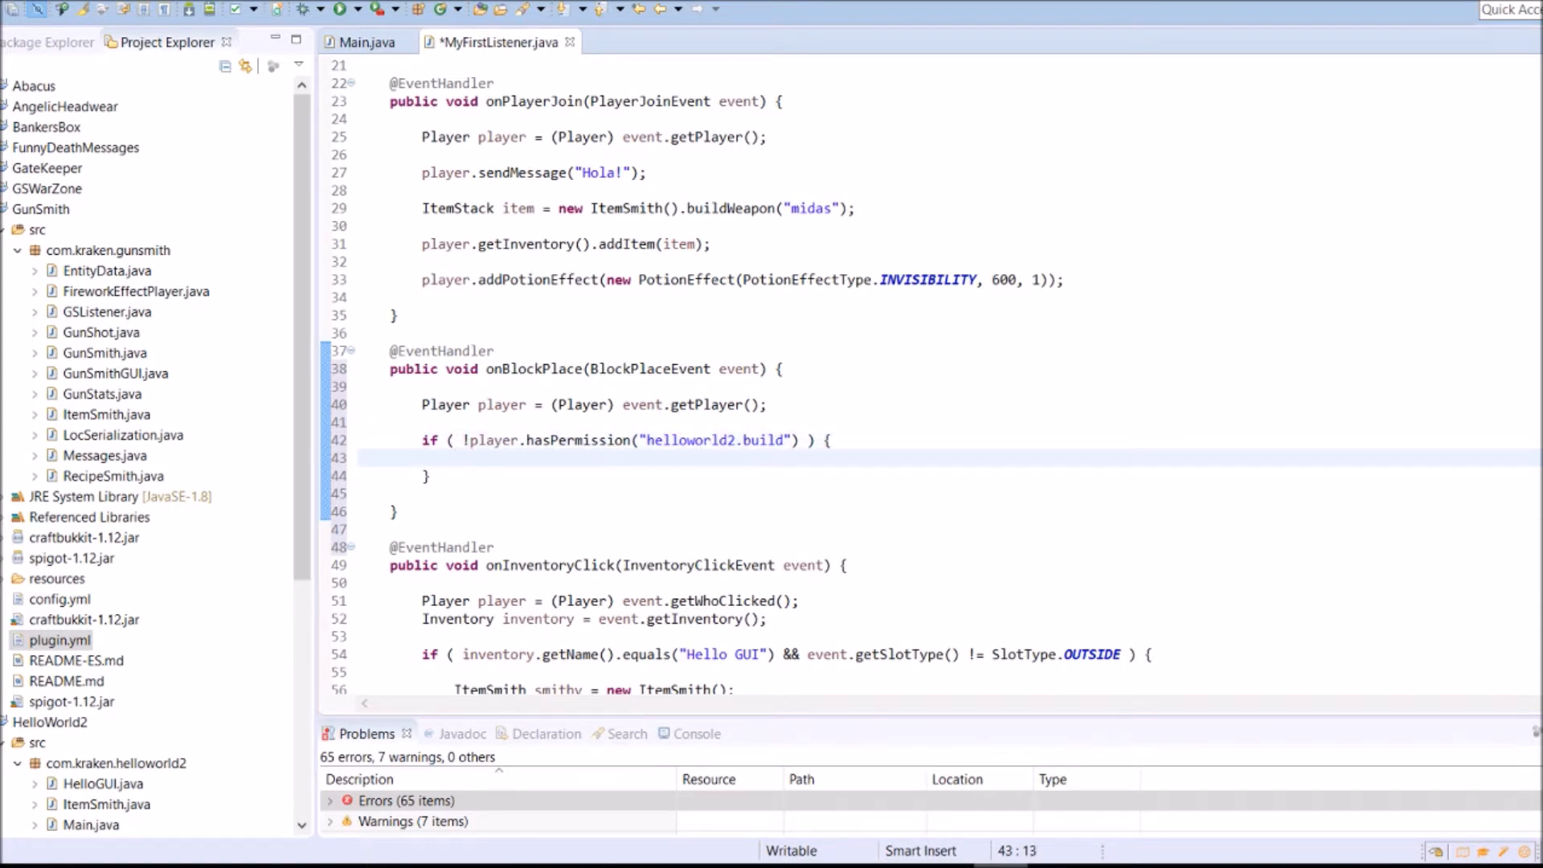
type("set")
key("BackSpace")
key("BackSpace")
type("etCancelled(")
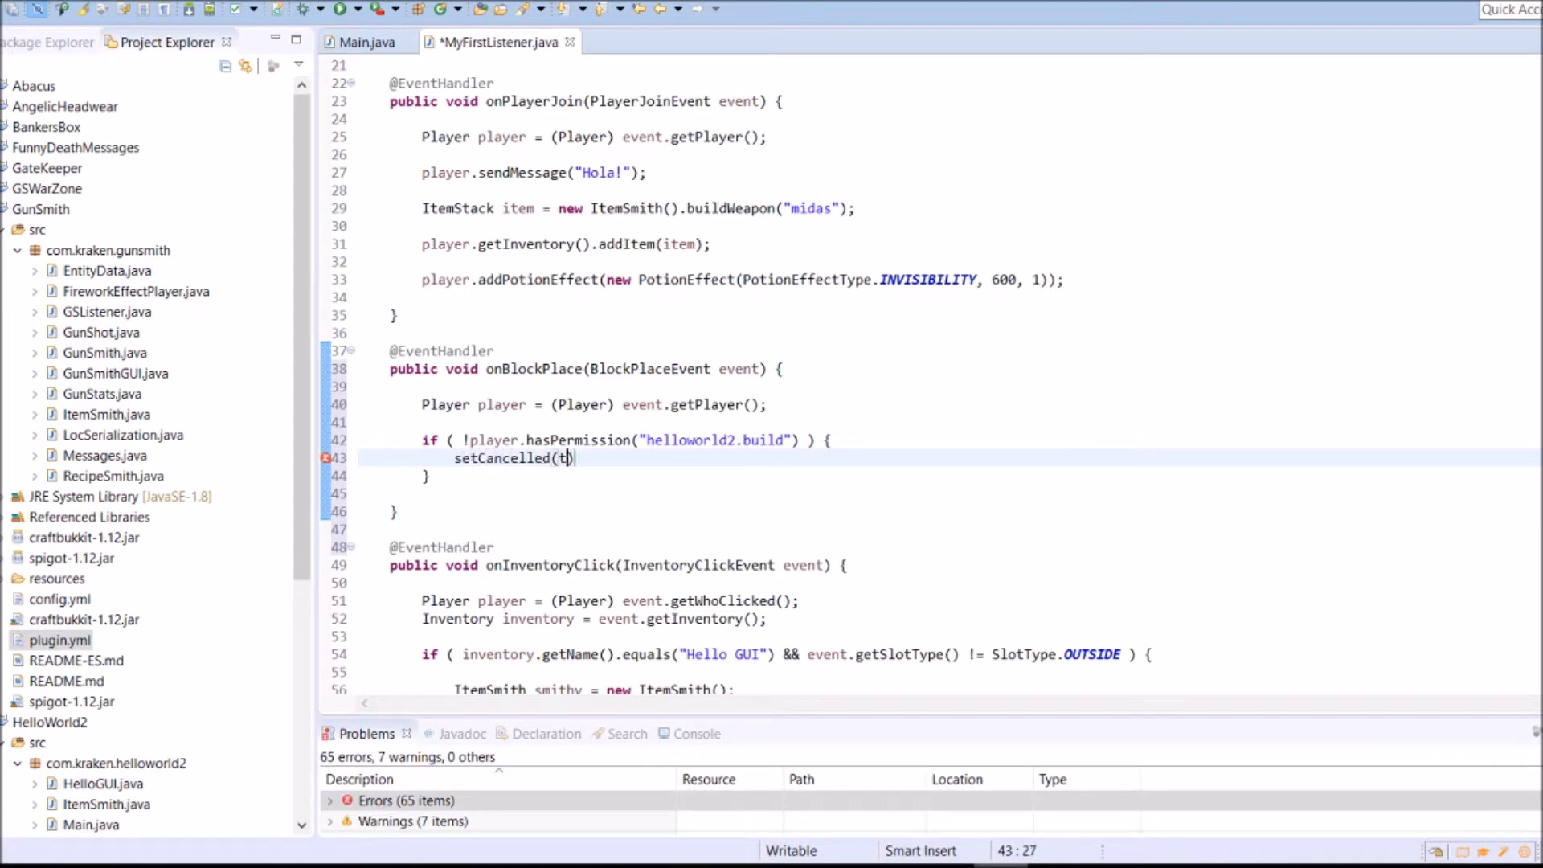
type("true);")
key("ctrl+s")
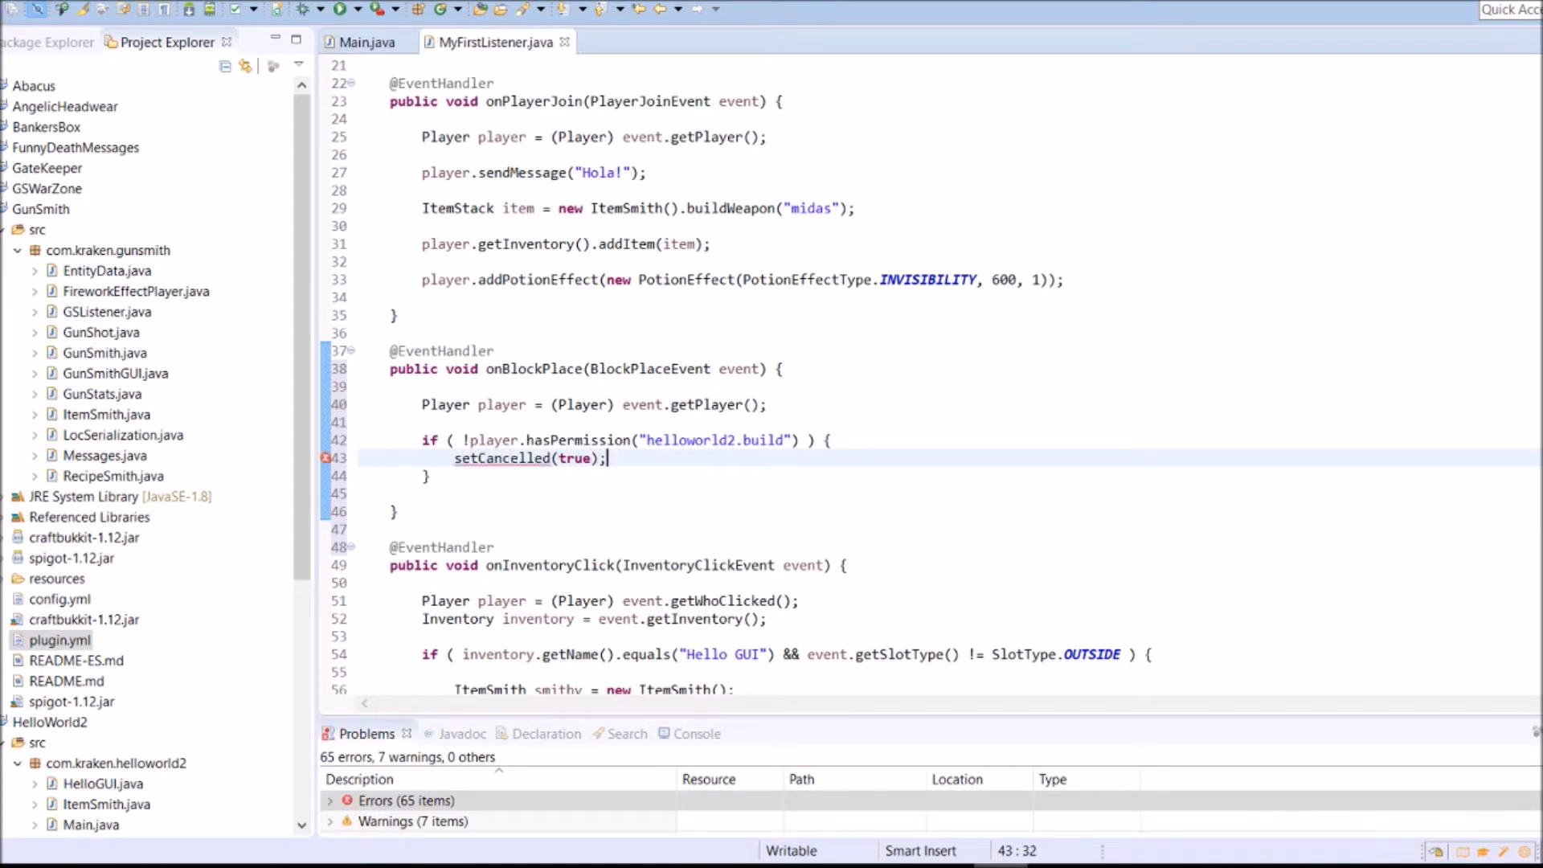
Discard the generated stub and correct the call to event.setCancelled(true), then save.
left_click(485, 458)
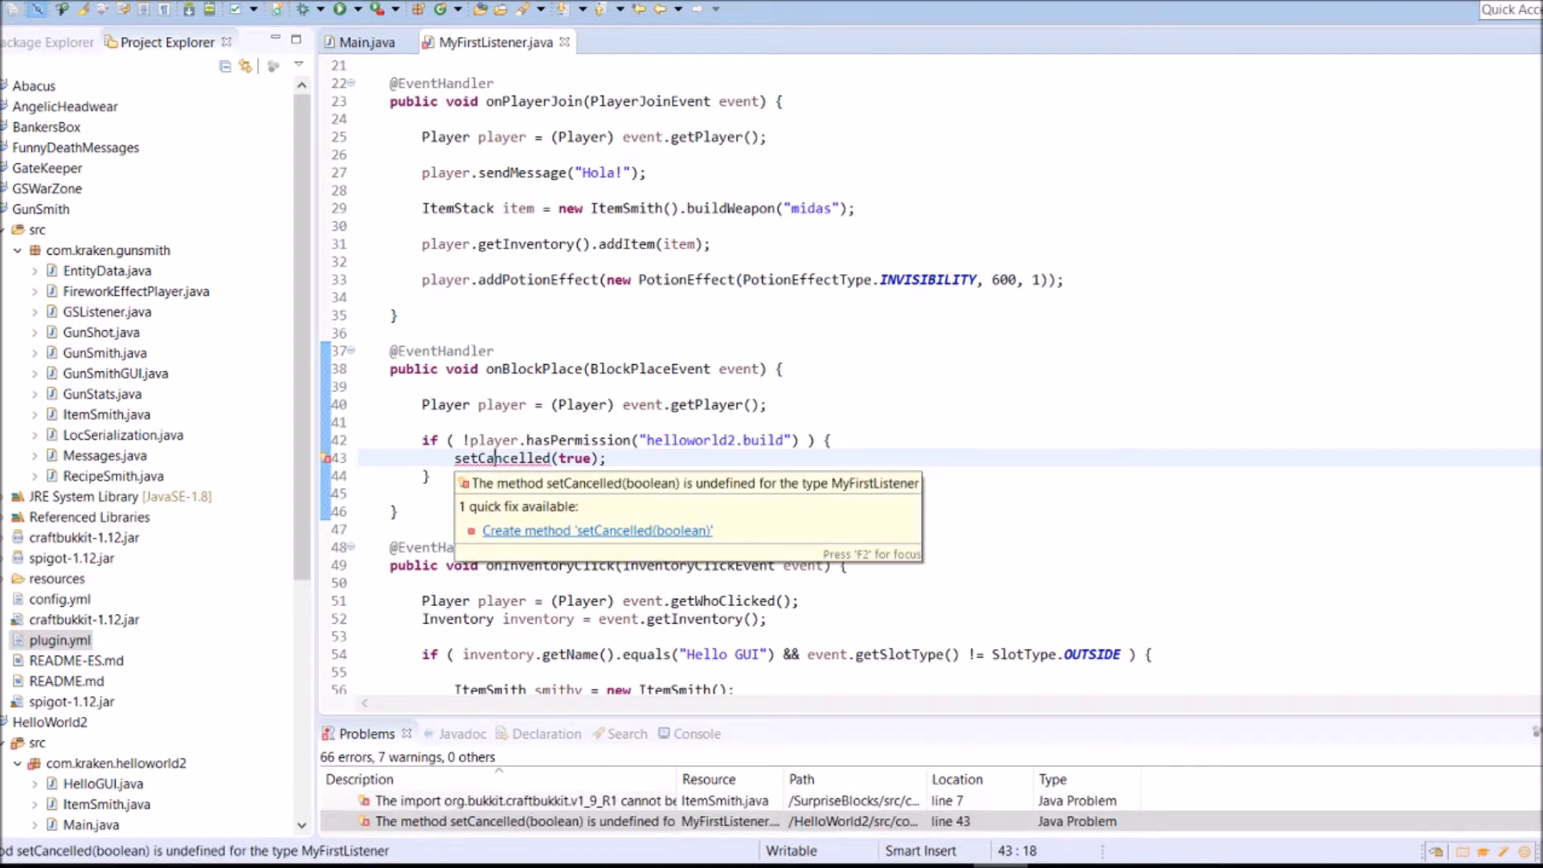
left_click(597, 530)
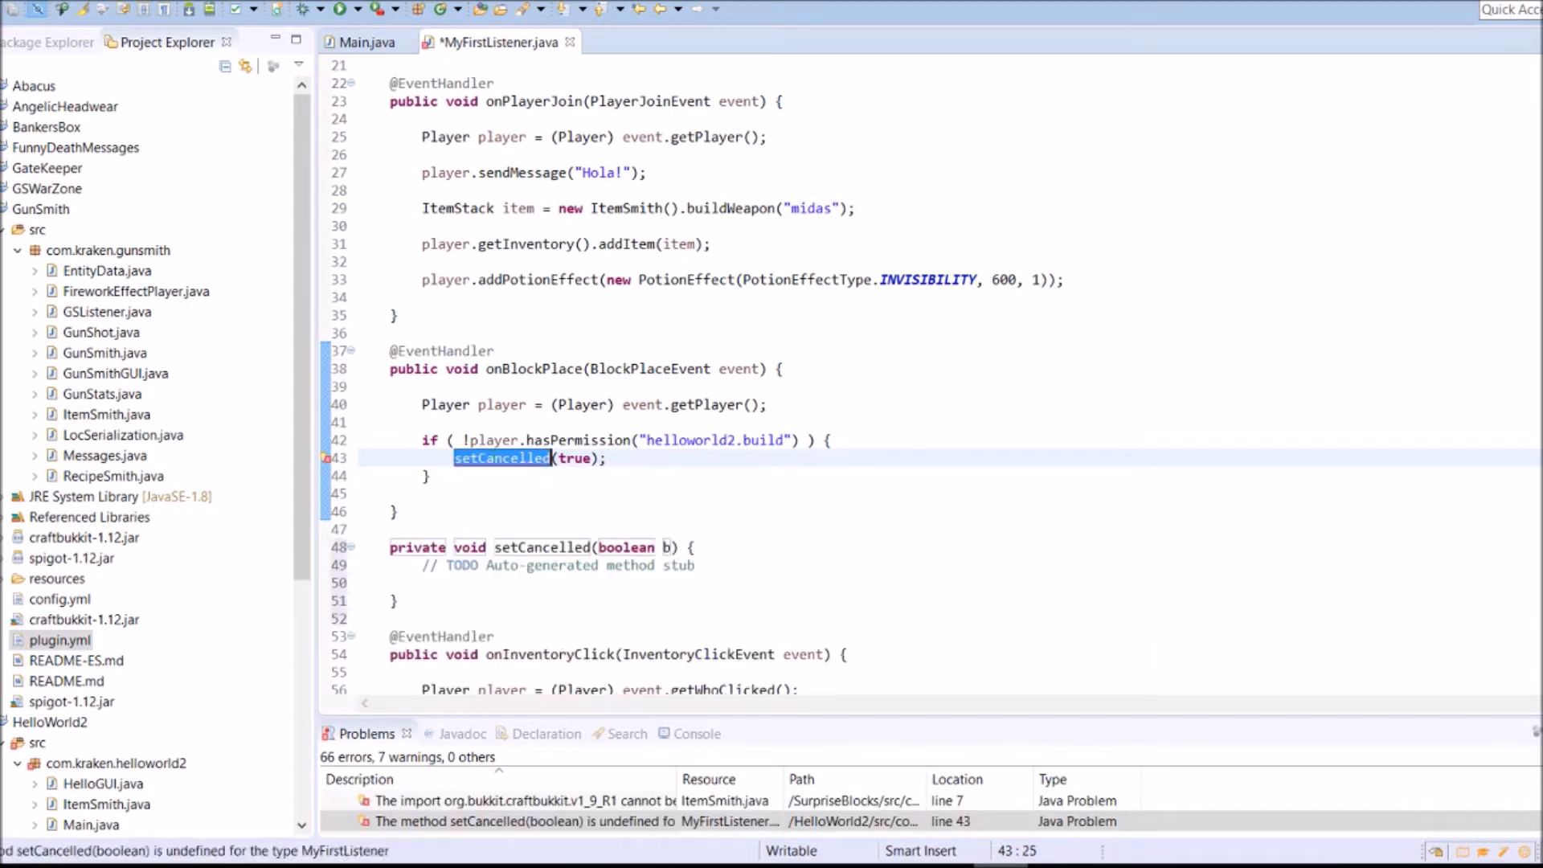
key("shift+Down")
key("shift+Down")
key("shift+Down")
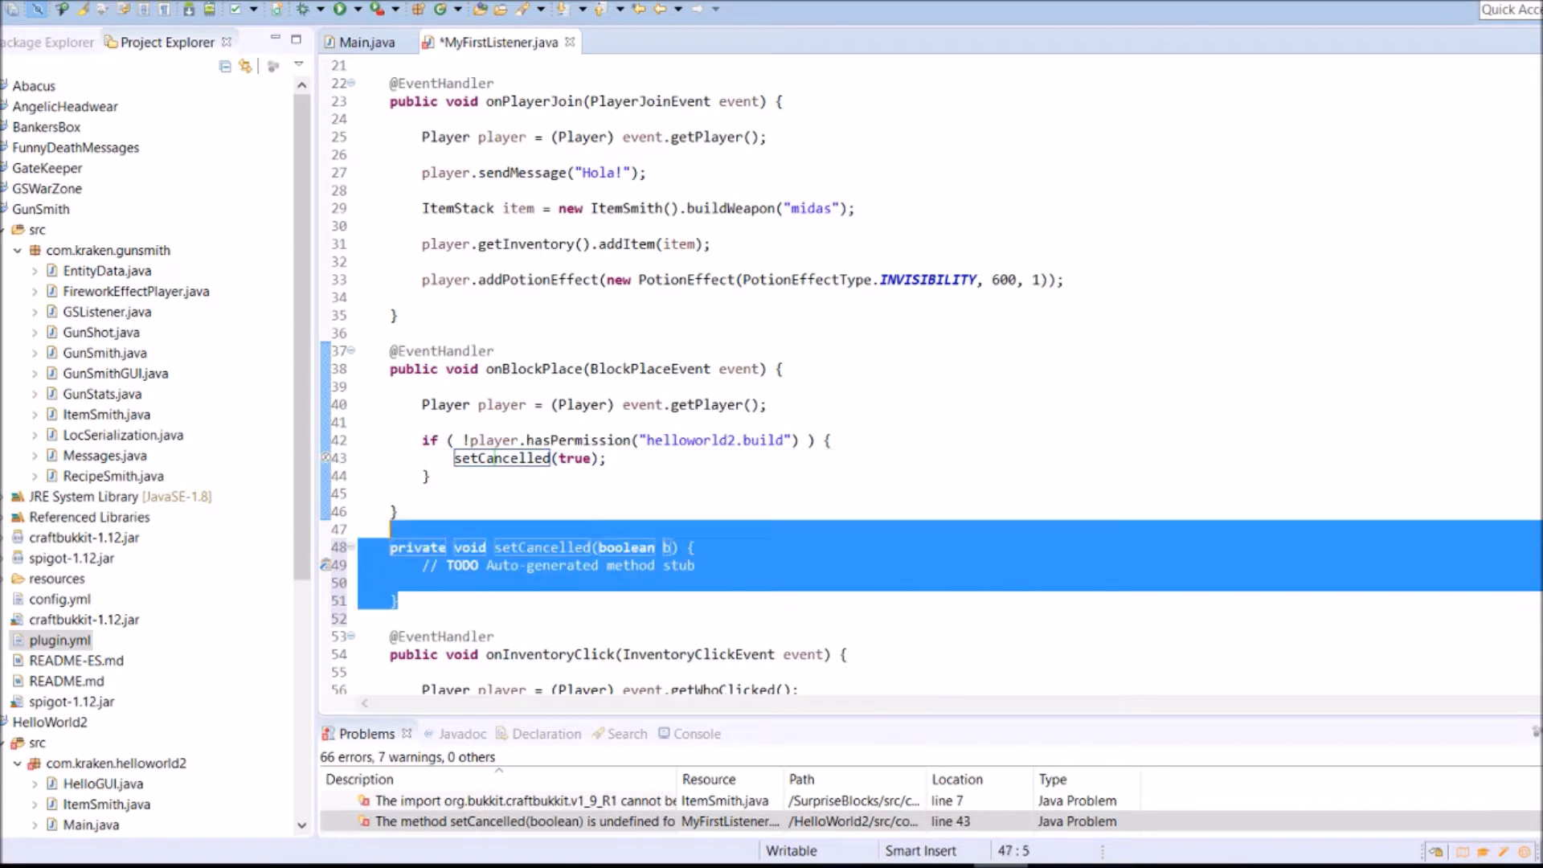
key("Delete")
key("Return")
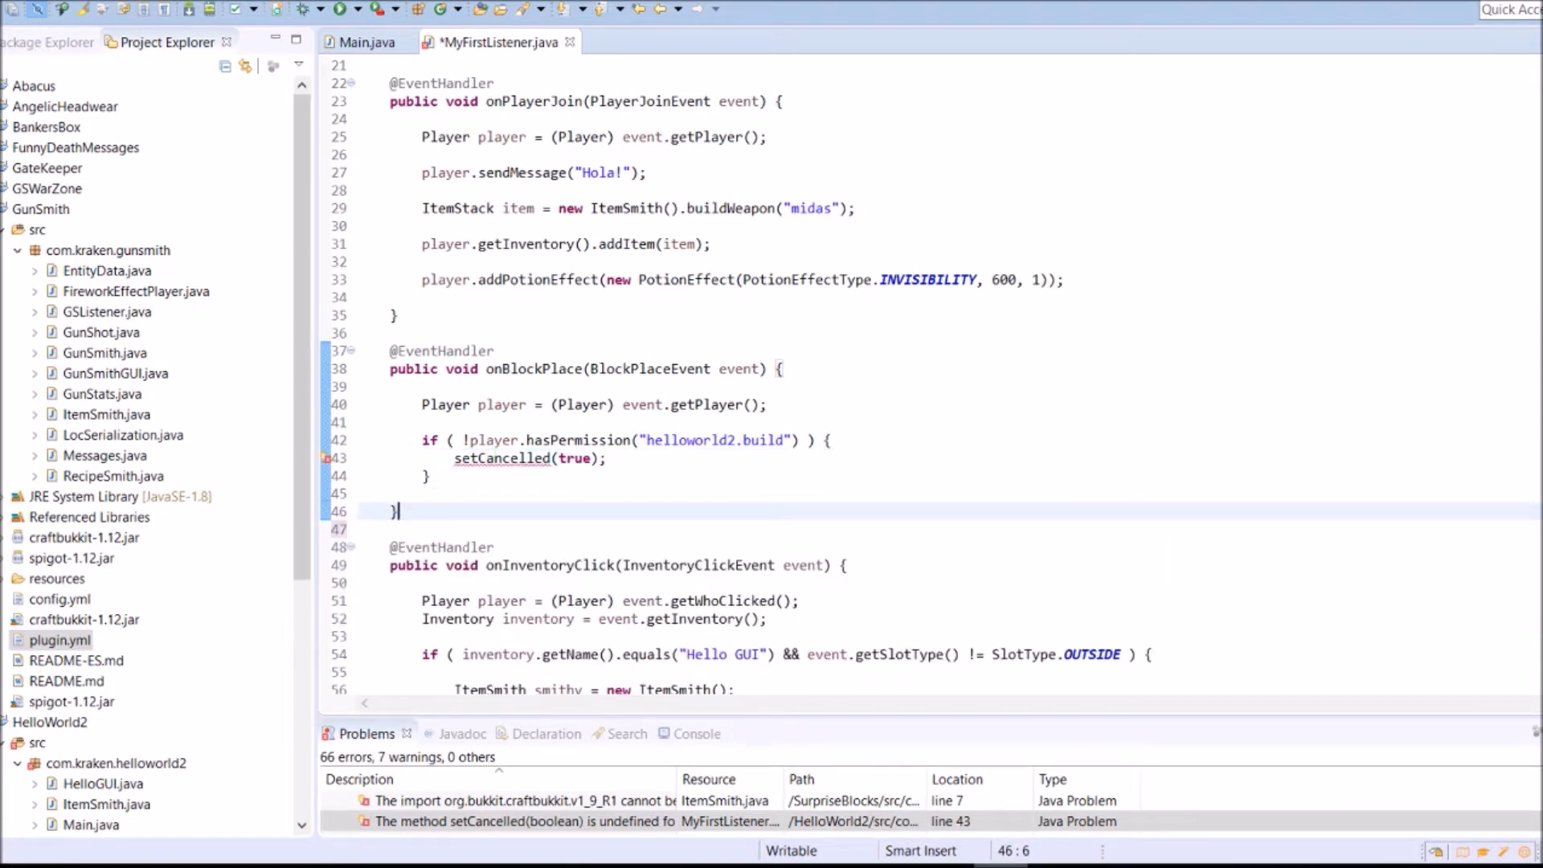
left_click_drag(551, 459, 455, 458)
type("can")
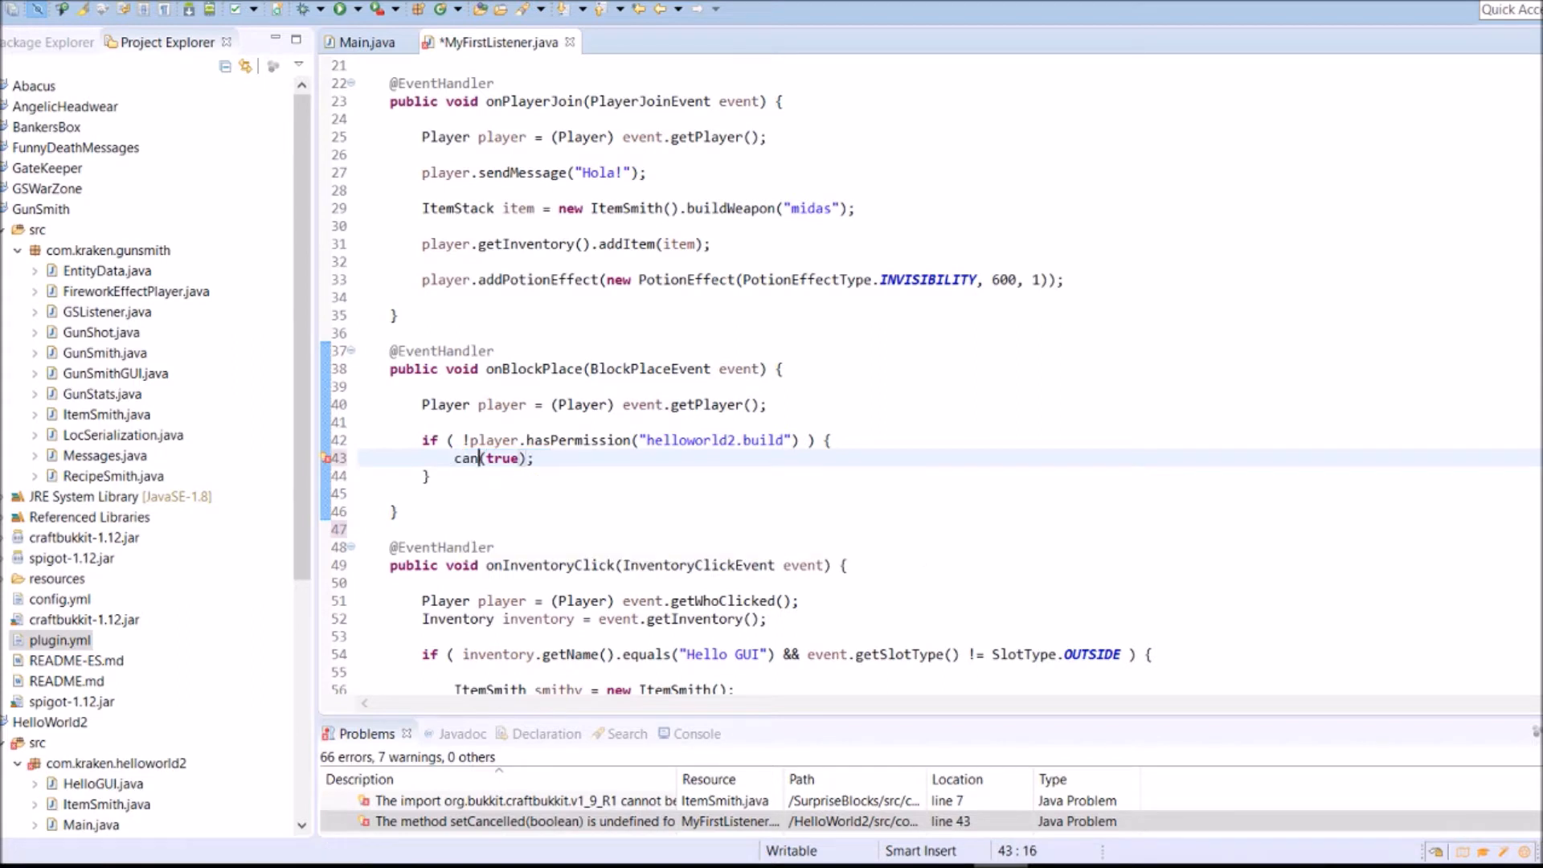
key("BackSpace")
key("BackSpace")
key("BackSpace")
type("event.setCa")
type("nc")
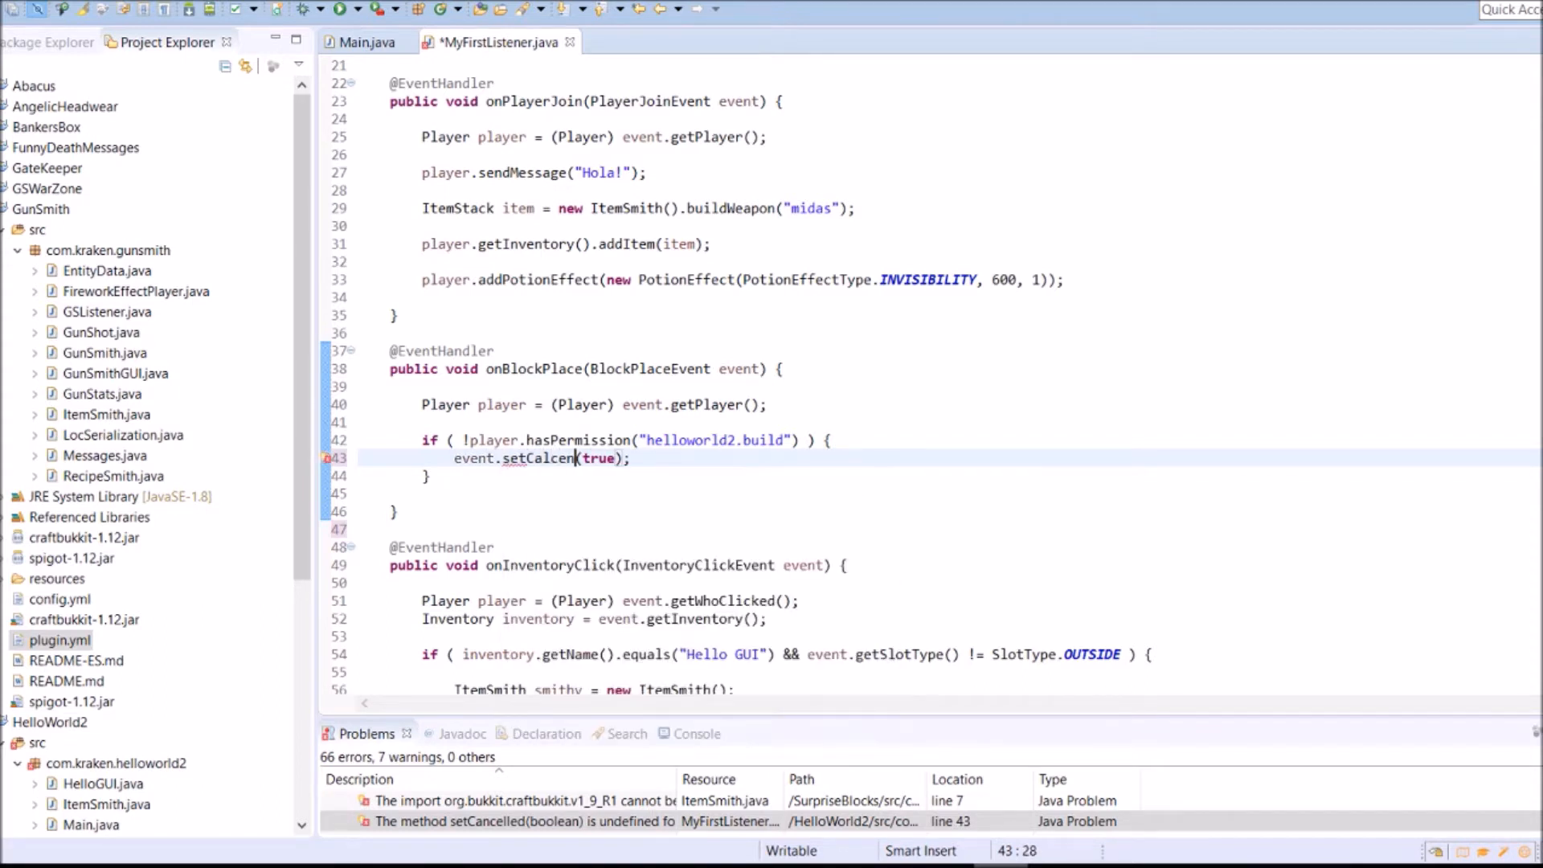
type("elled")
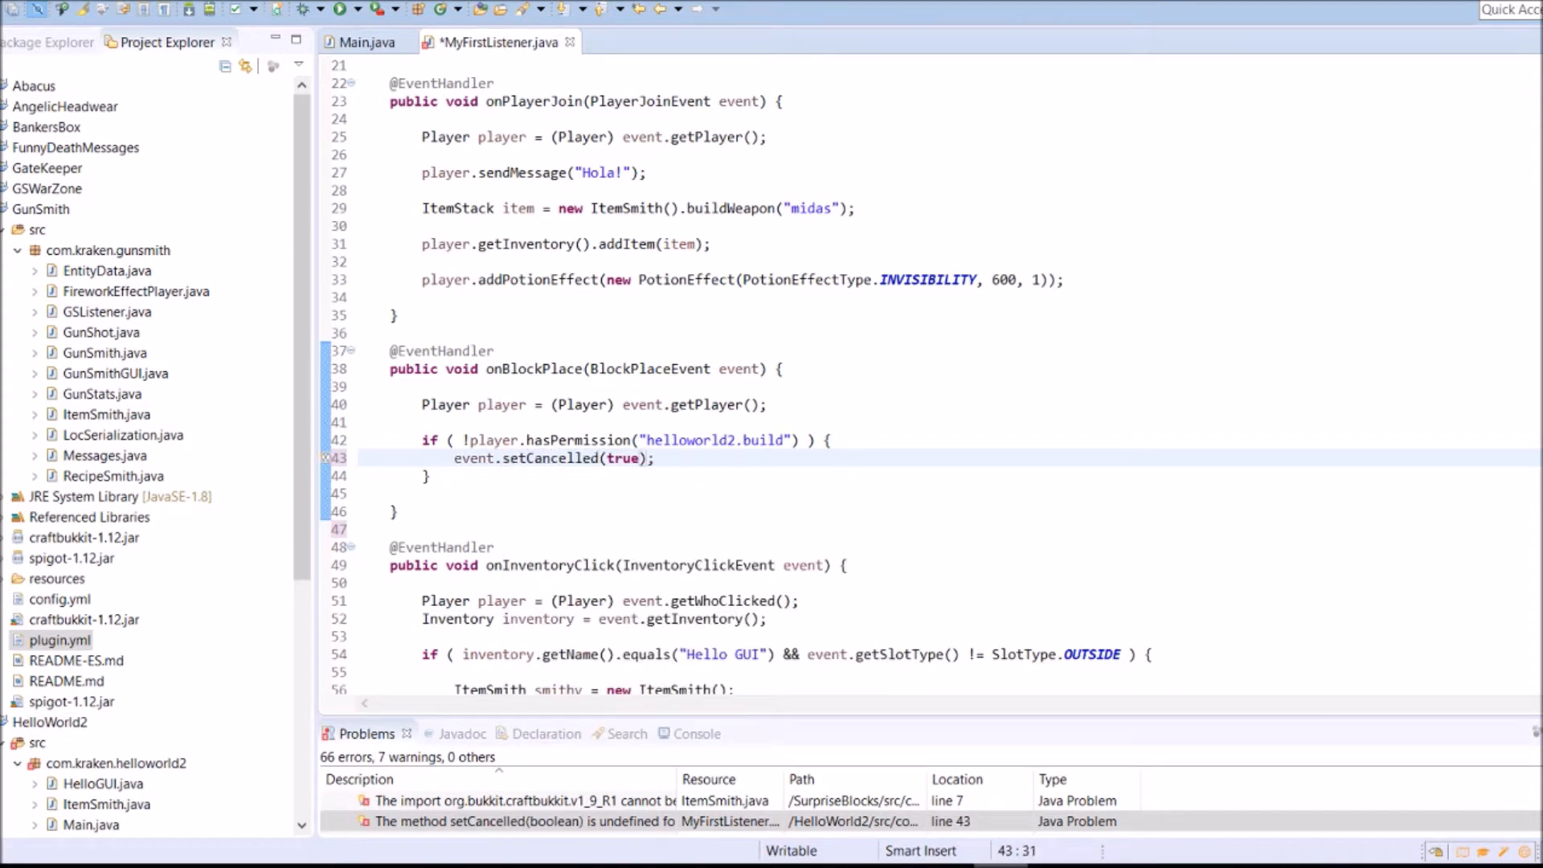
key("End")
key("ctrl+s")
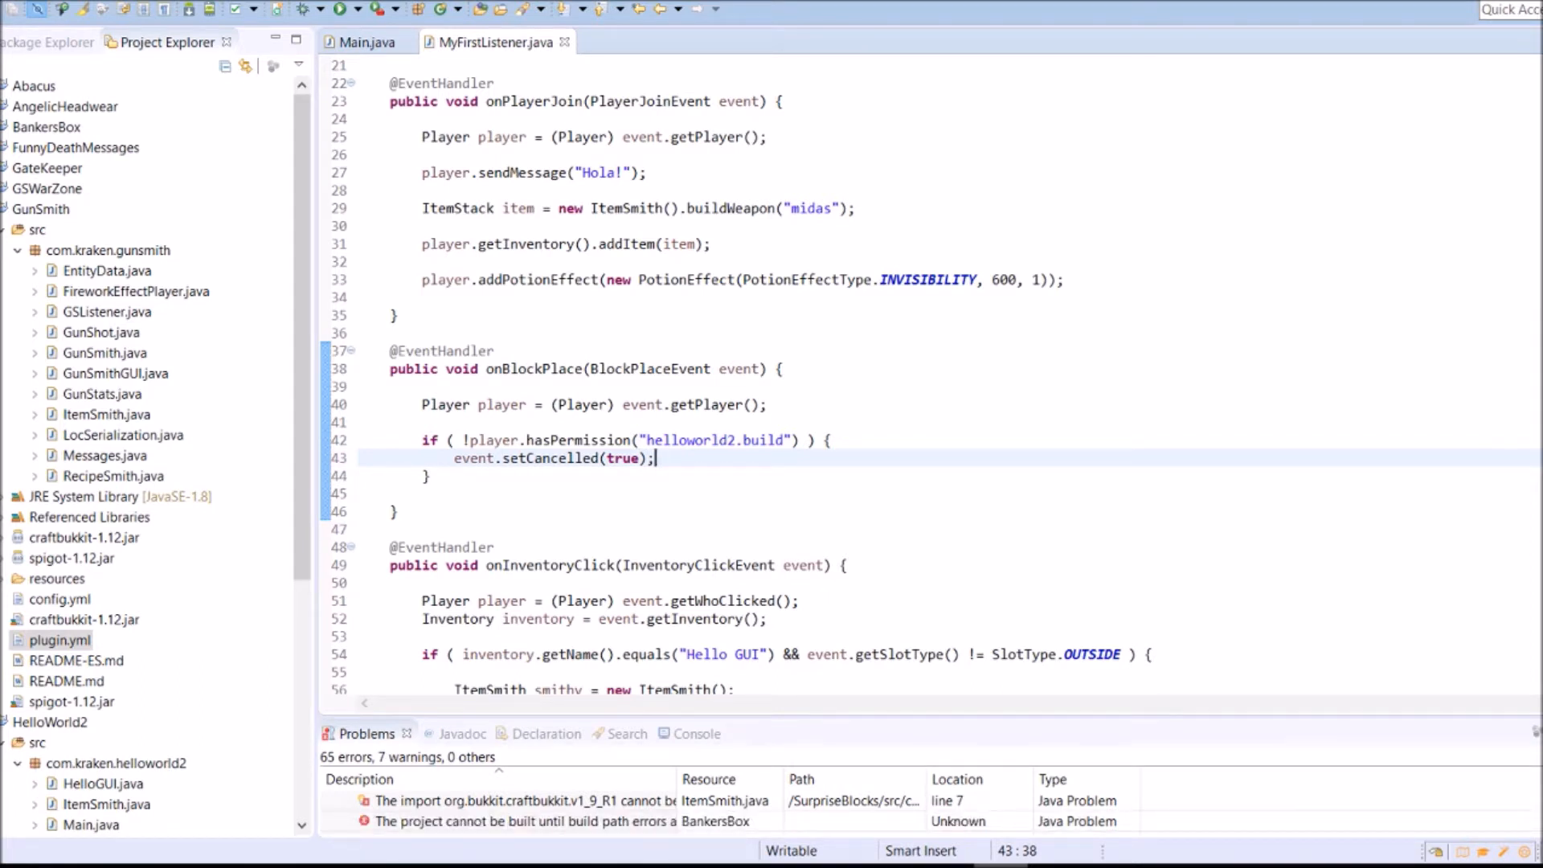
Review the helloworld2.build name and add blank lines after the onBlockPlace handler.
key("Up")
key("ctrl+shift+Left")
key("ctrl+shift+Left")
key("ctrl+shift+Left")
key("Left")
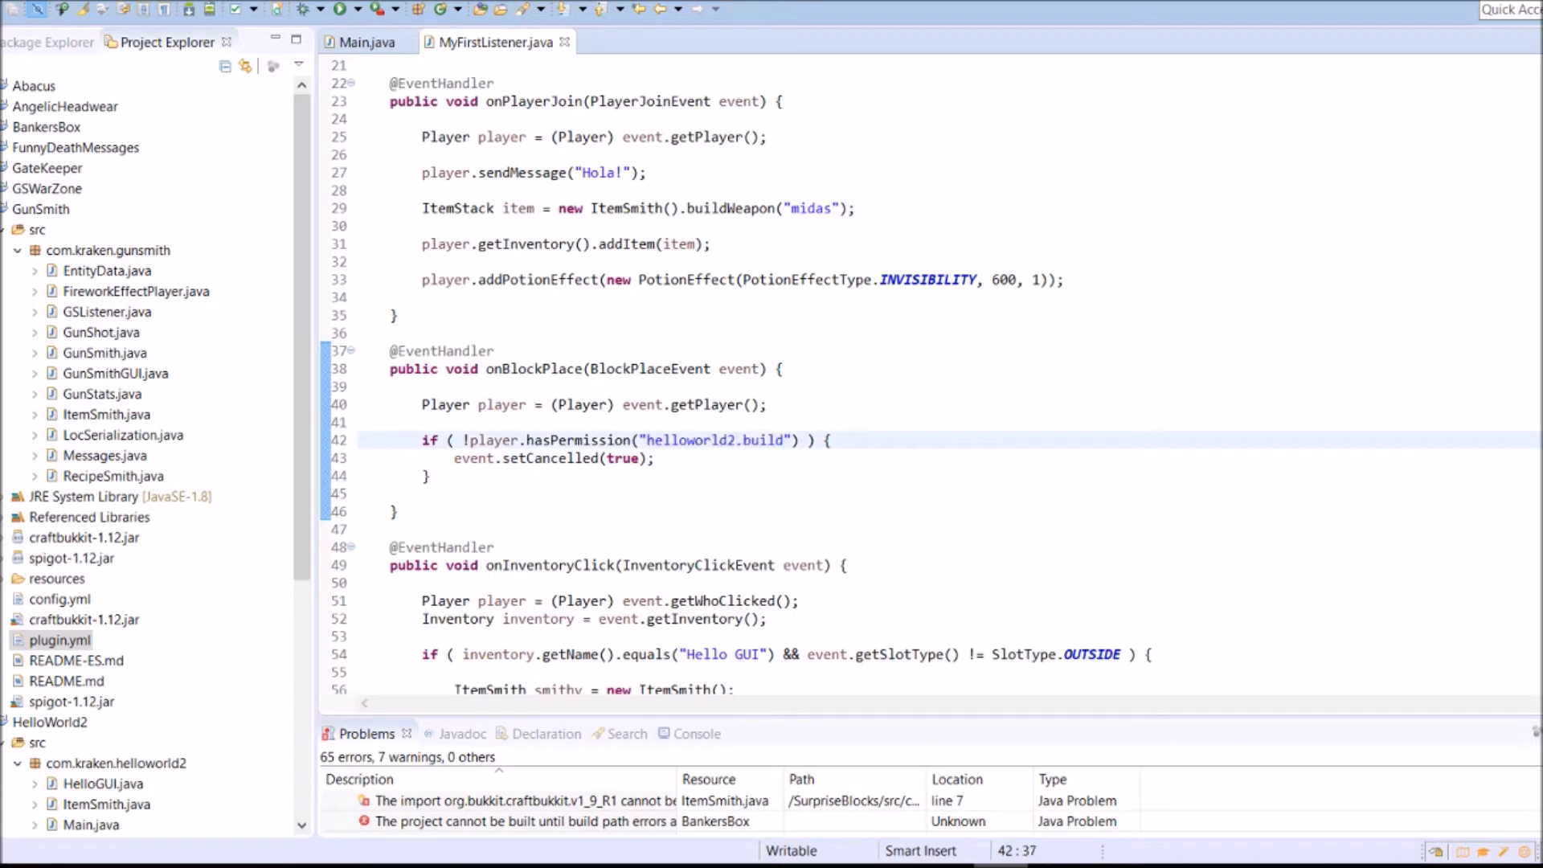
key("Down")
key("Down")
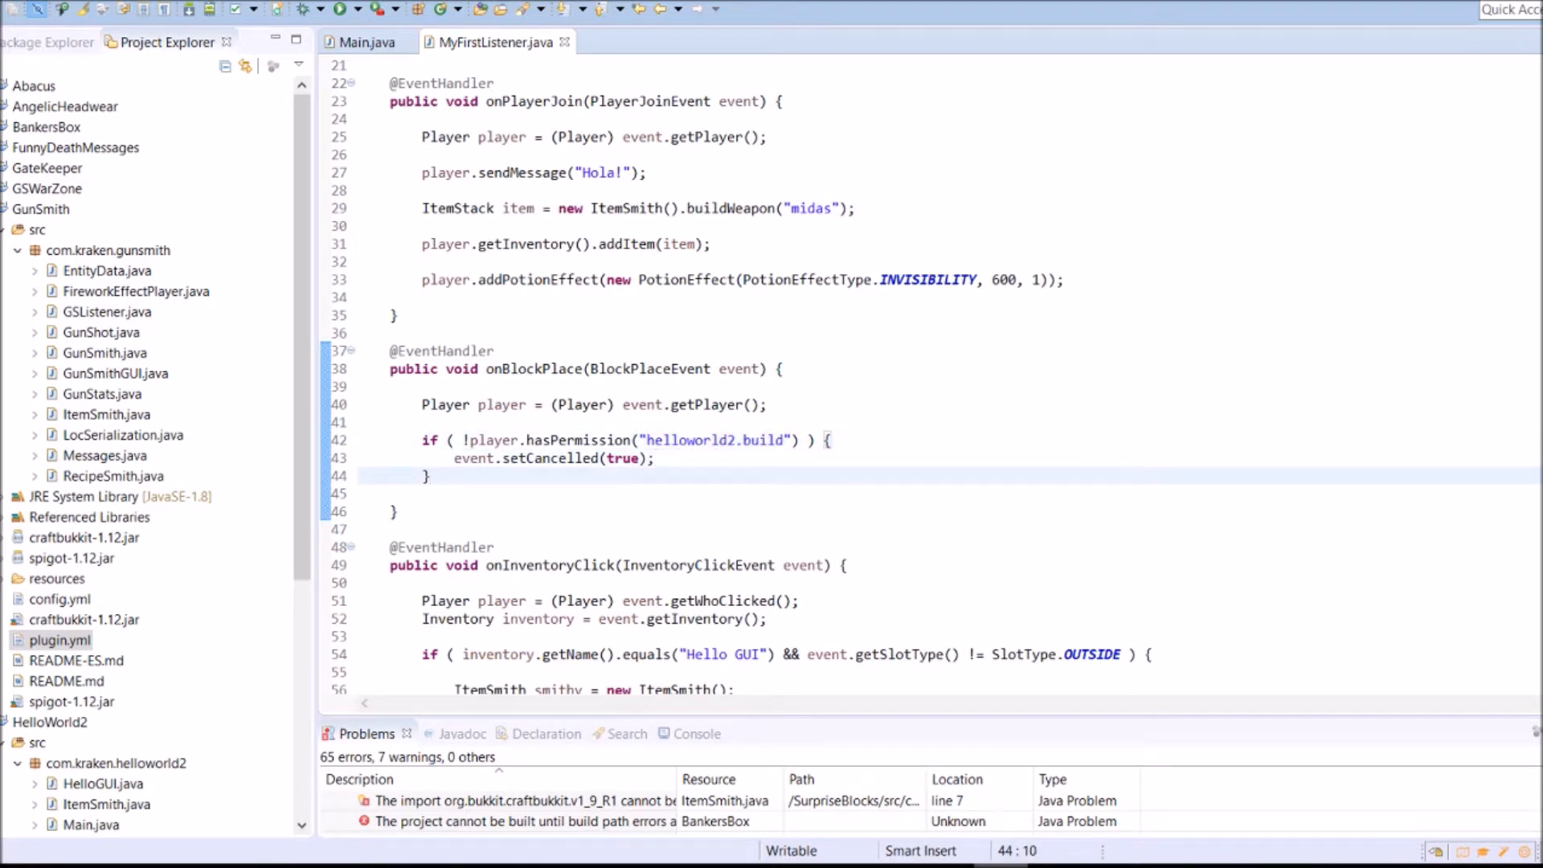
key("Down")
key("Down")
key("Down")
key("Up")
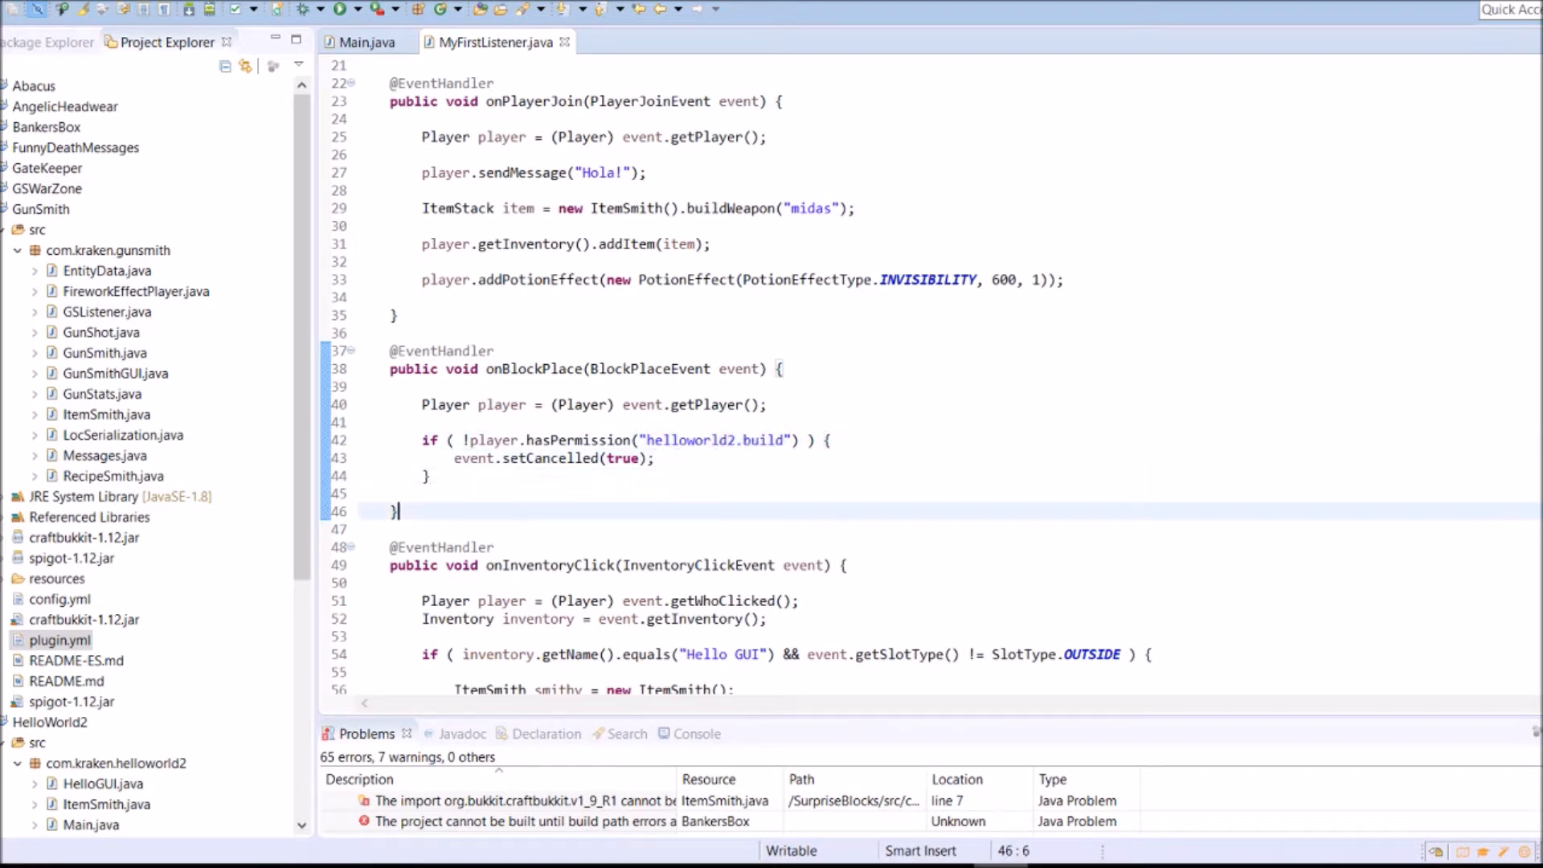
key("Return")
key("Return")
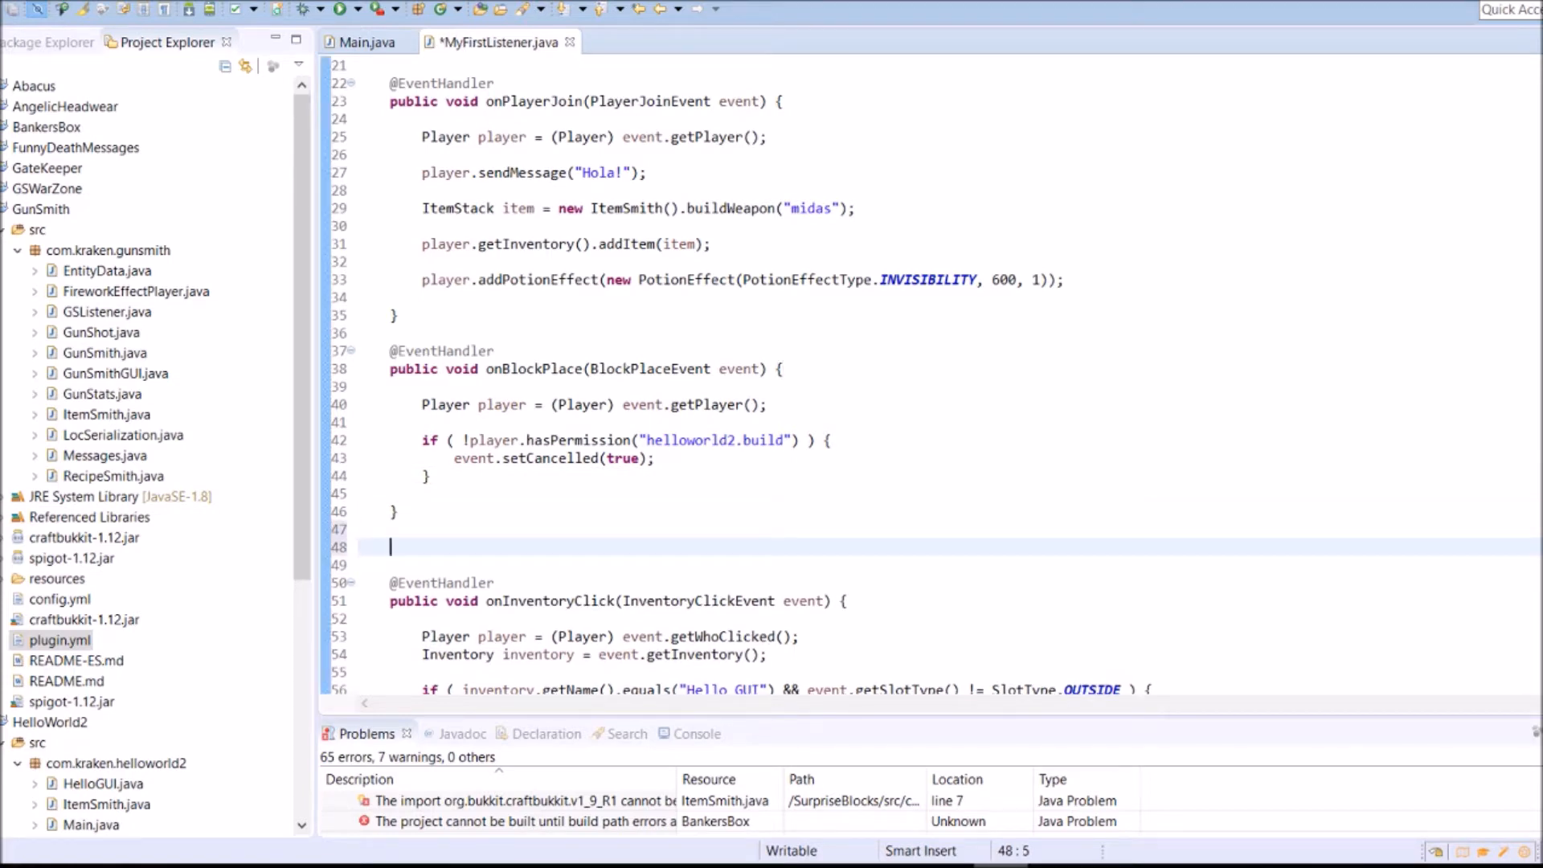
type("@EventHandler")
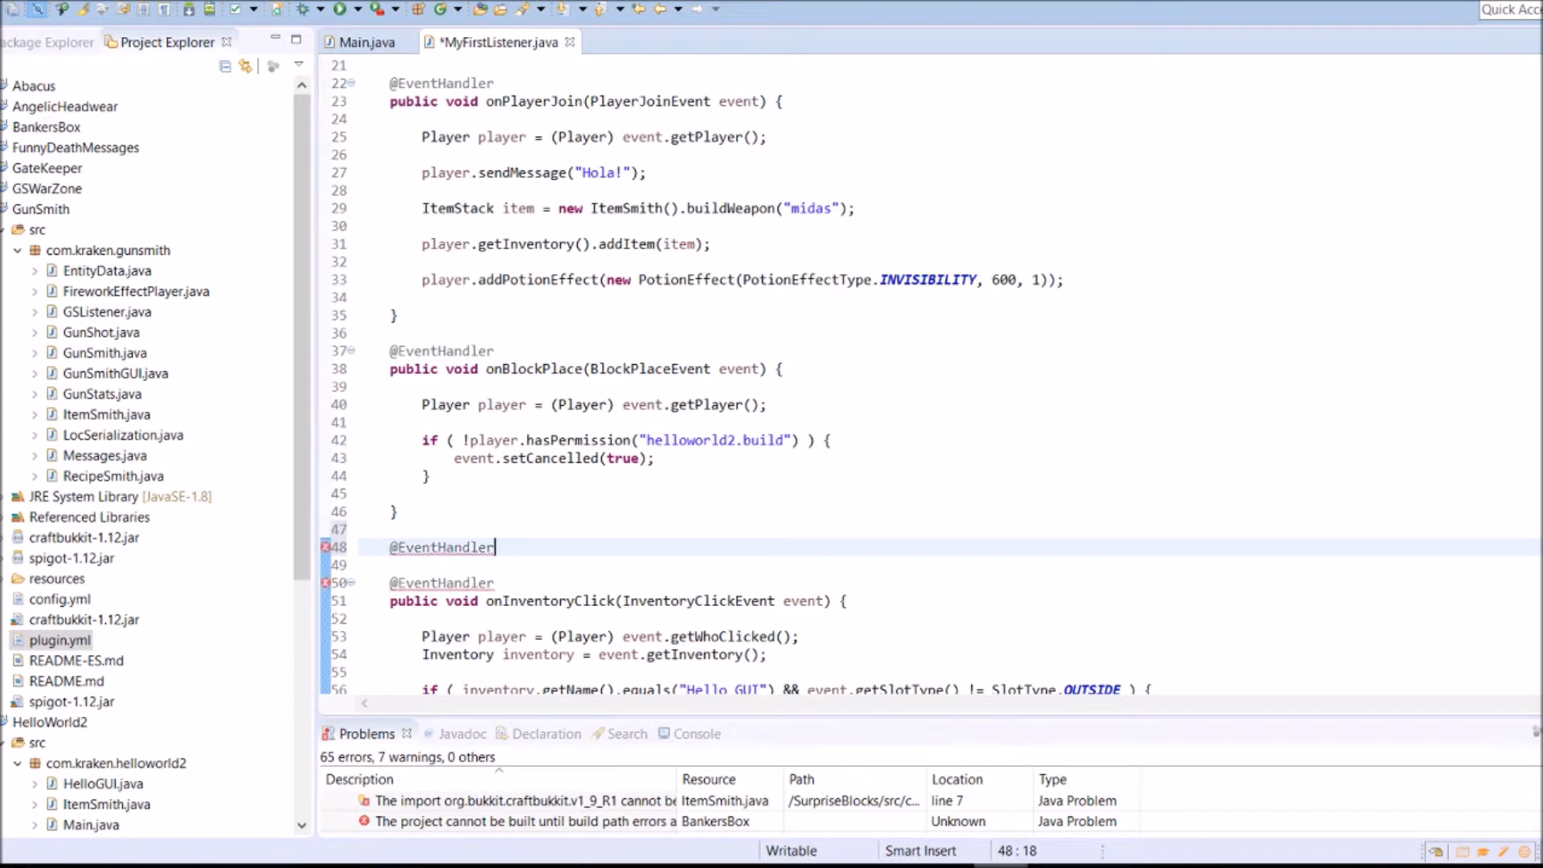
key("Return")
type("public v")
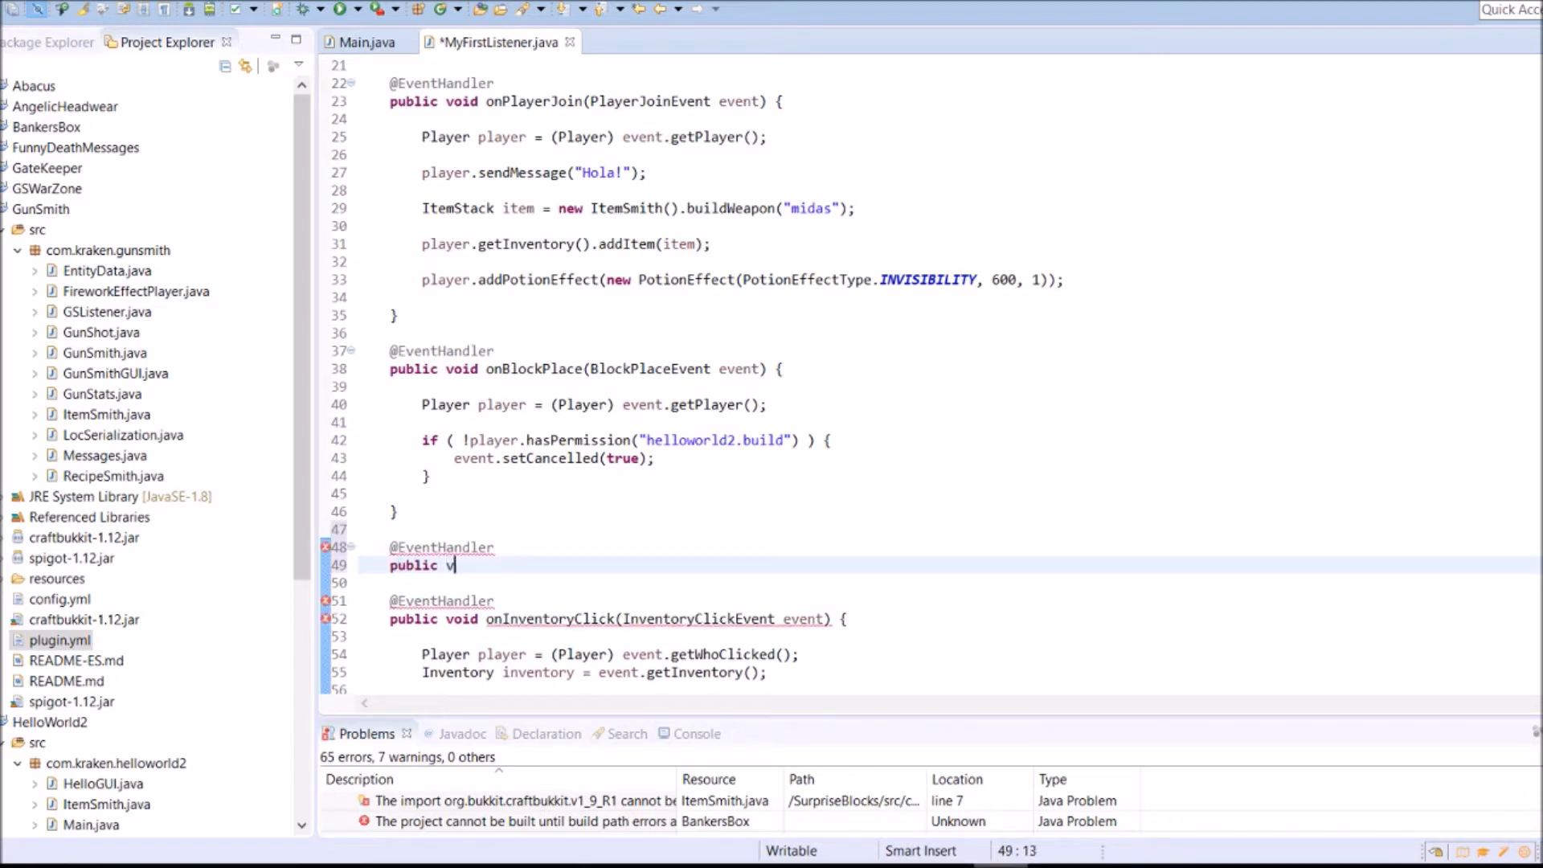
type("oid onBlockDestroy() ")
type("{")
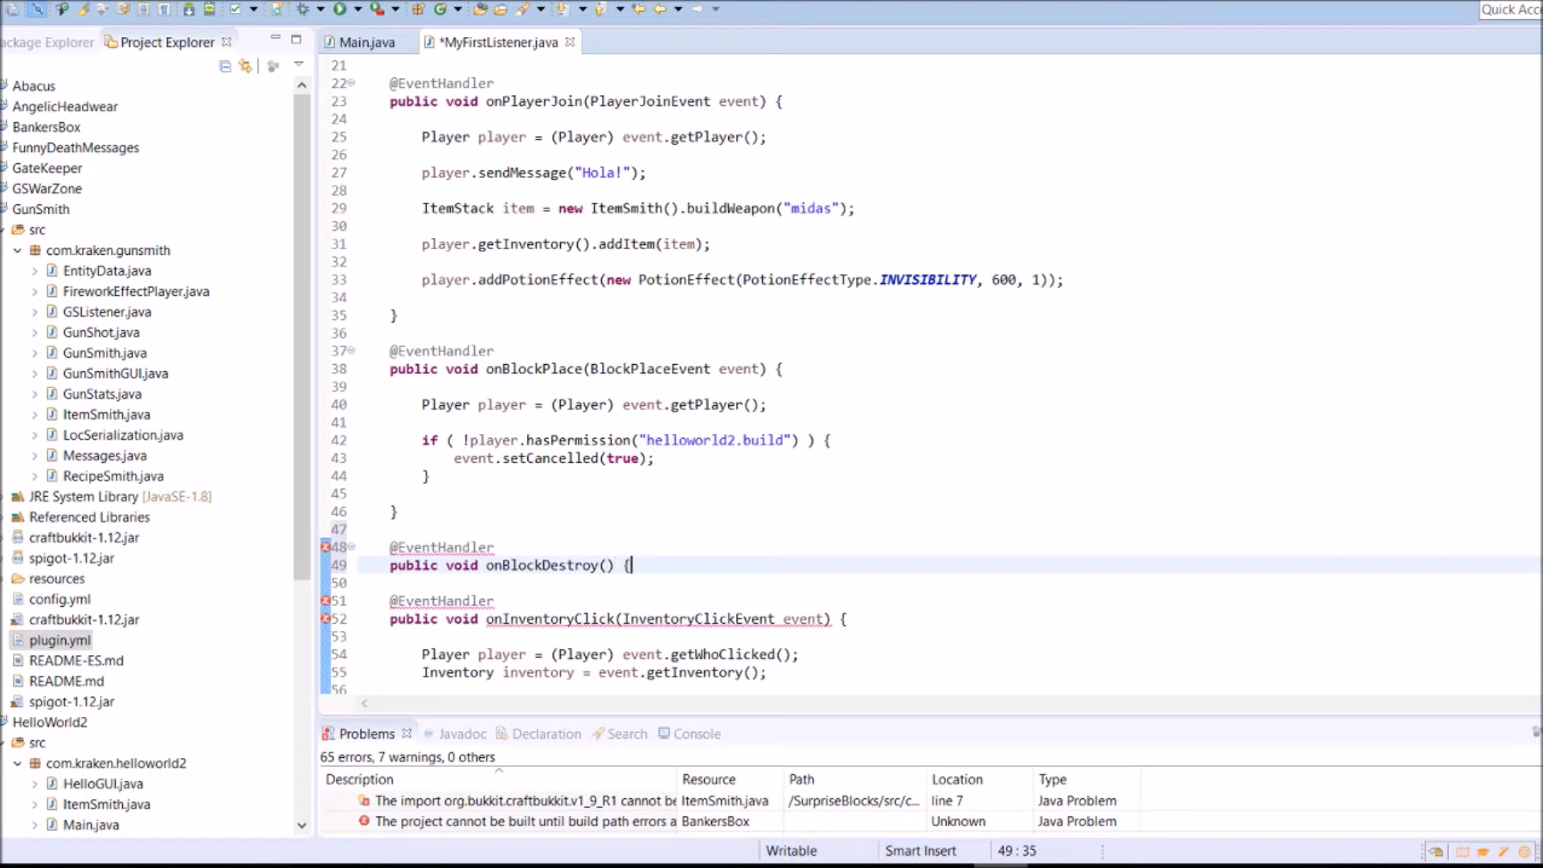
key("Return")
key("Up")
key("ctrl+Left")
key("ctrl+Left")
key("ctrl+Right")
key("ctrl+Right")
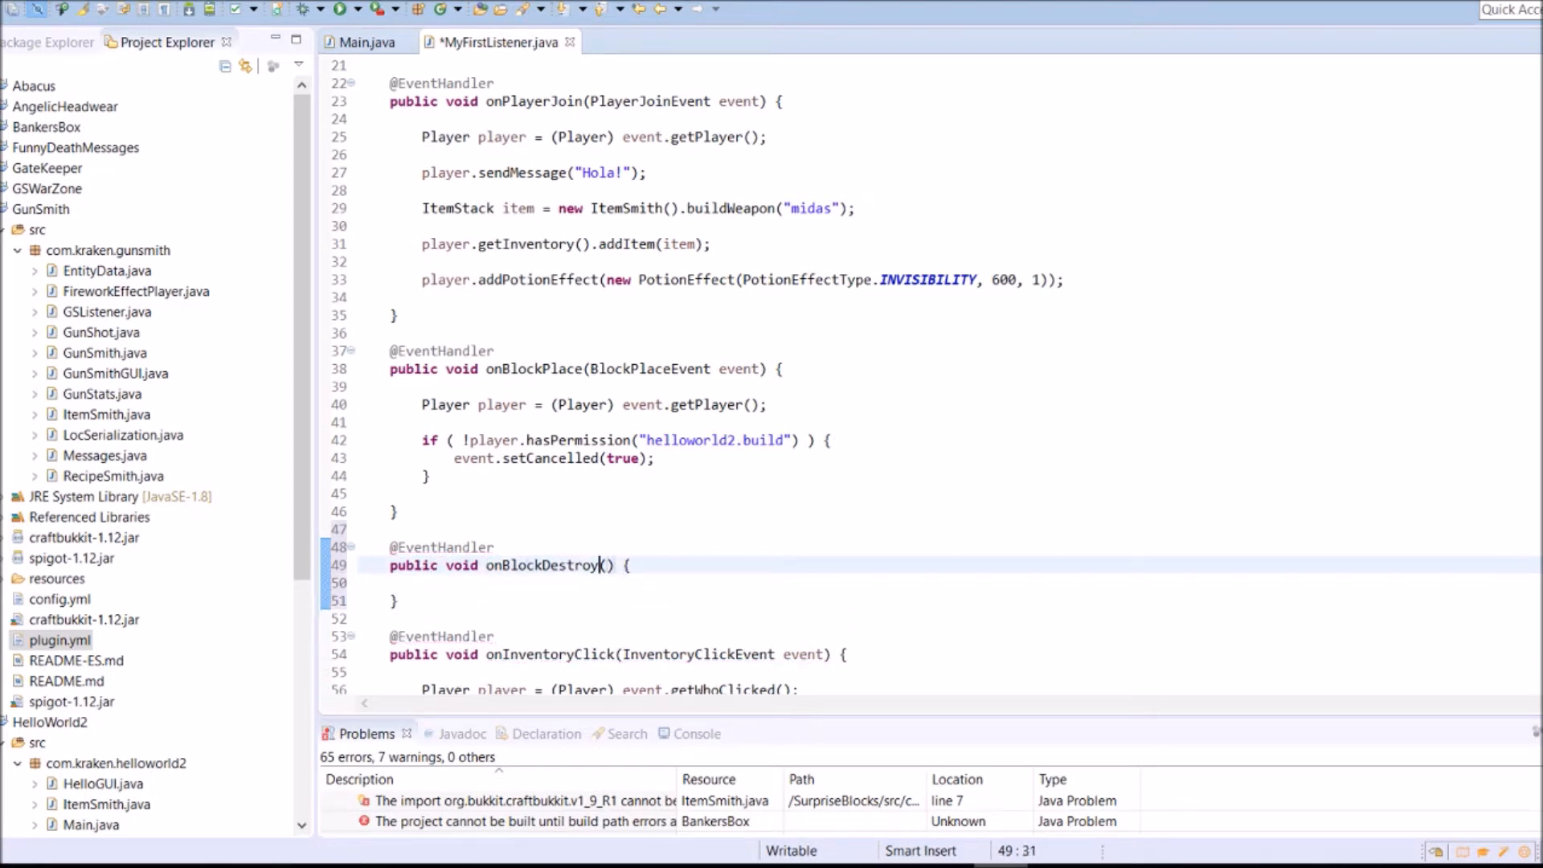
key("Right")
type("BlockDes")
type("troyEv")
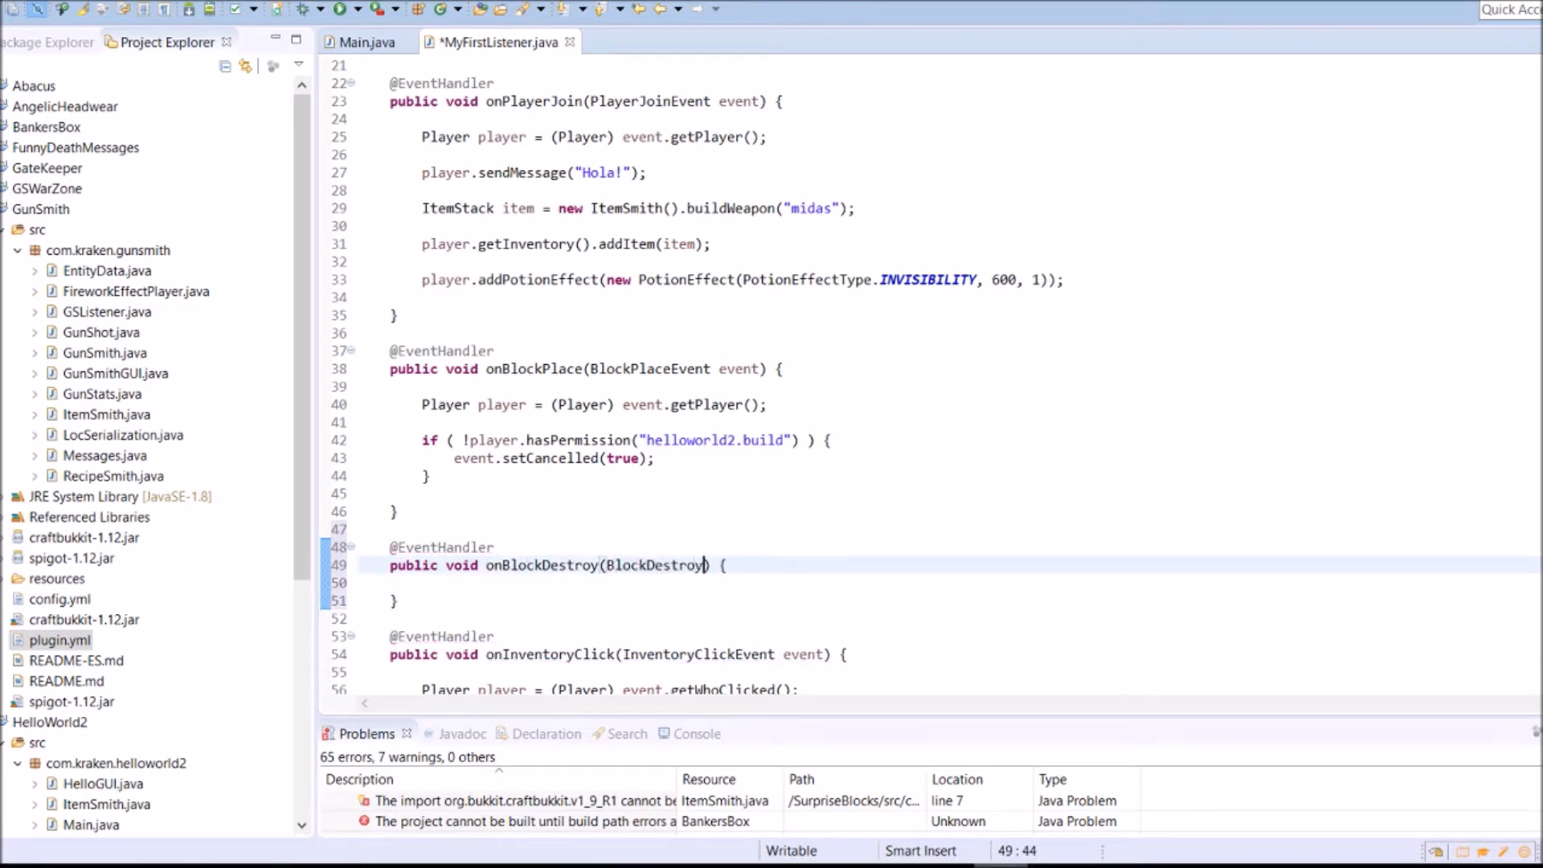
type("ent eventt")
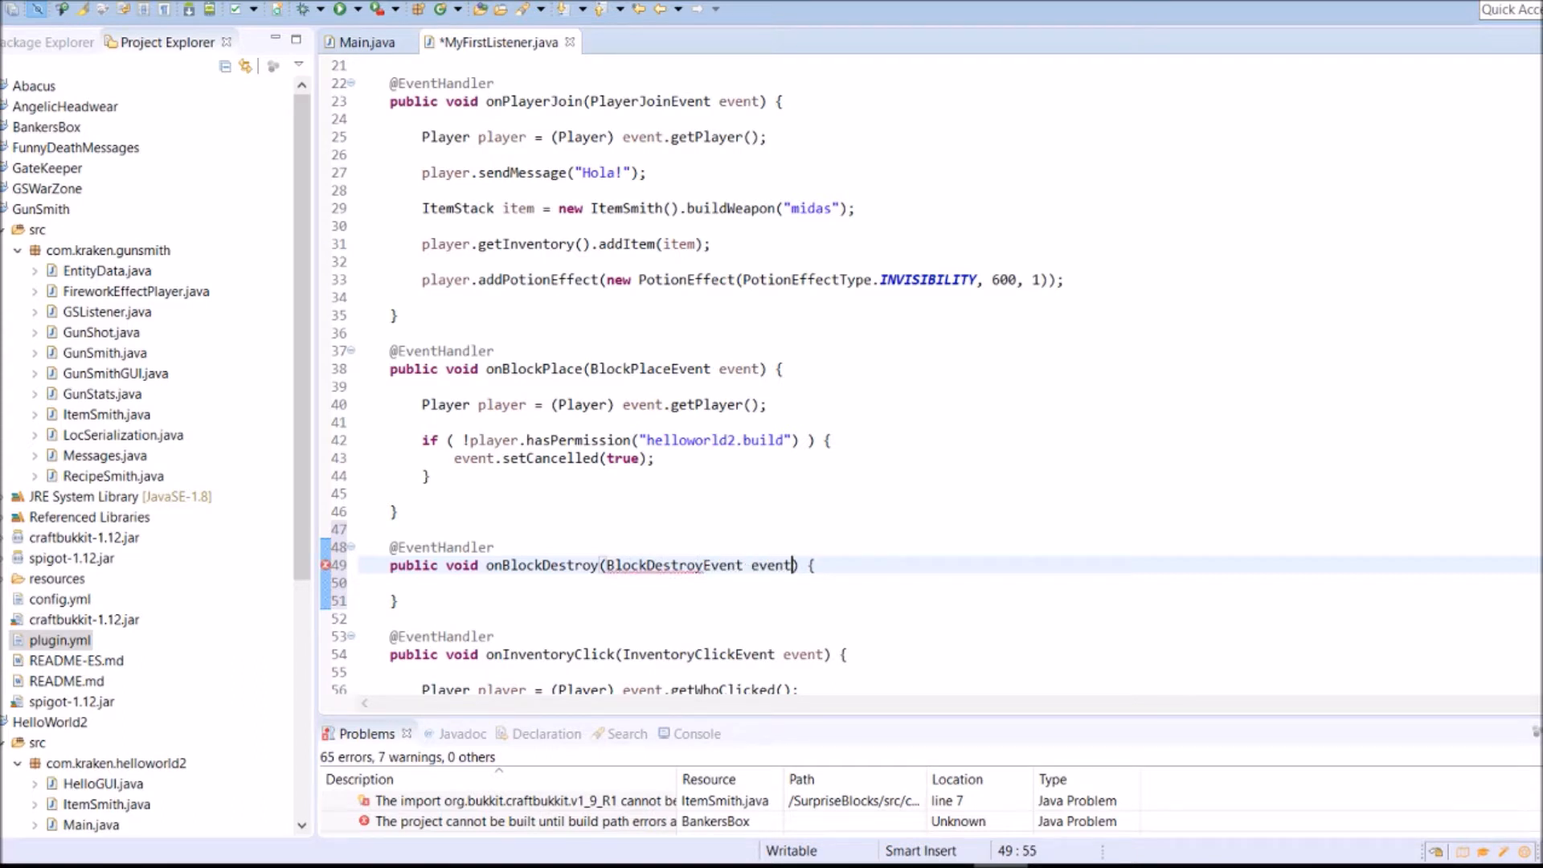
key("Left")
Quick-fix the parameter type to BlockBreakEvent with its import and open blank lines in the body.
key("ctrl+Left")
key("ctrl+Left")
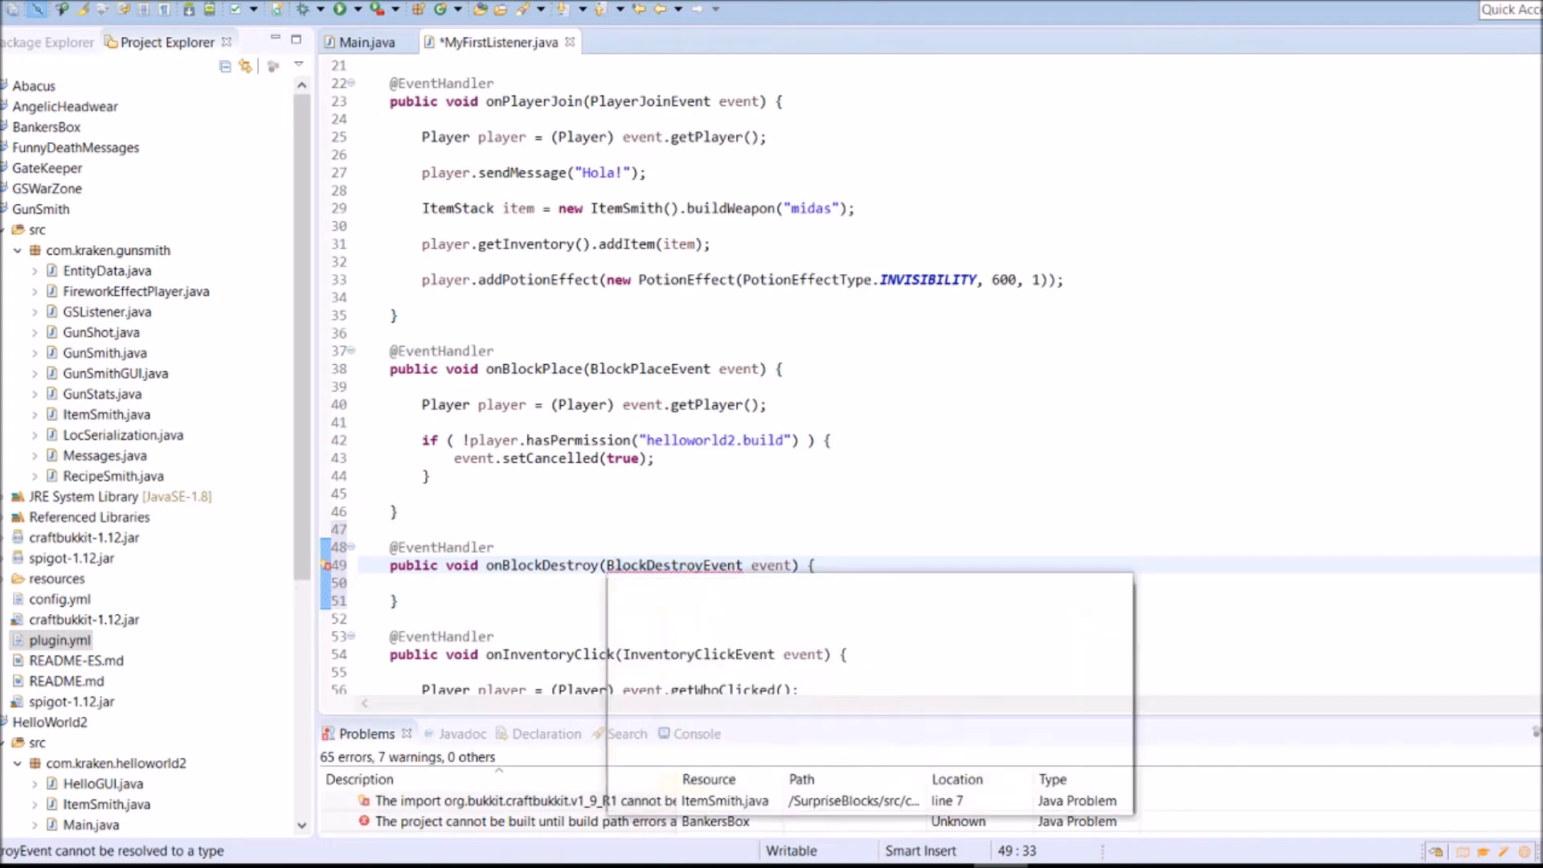
key("Return")
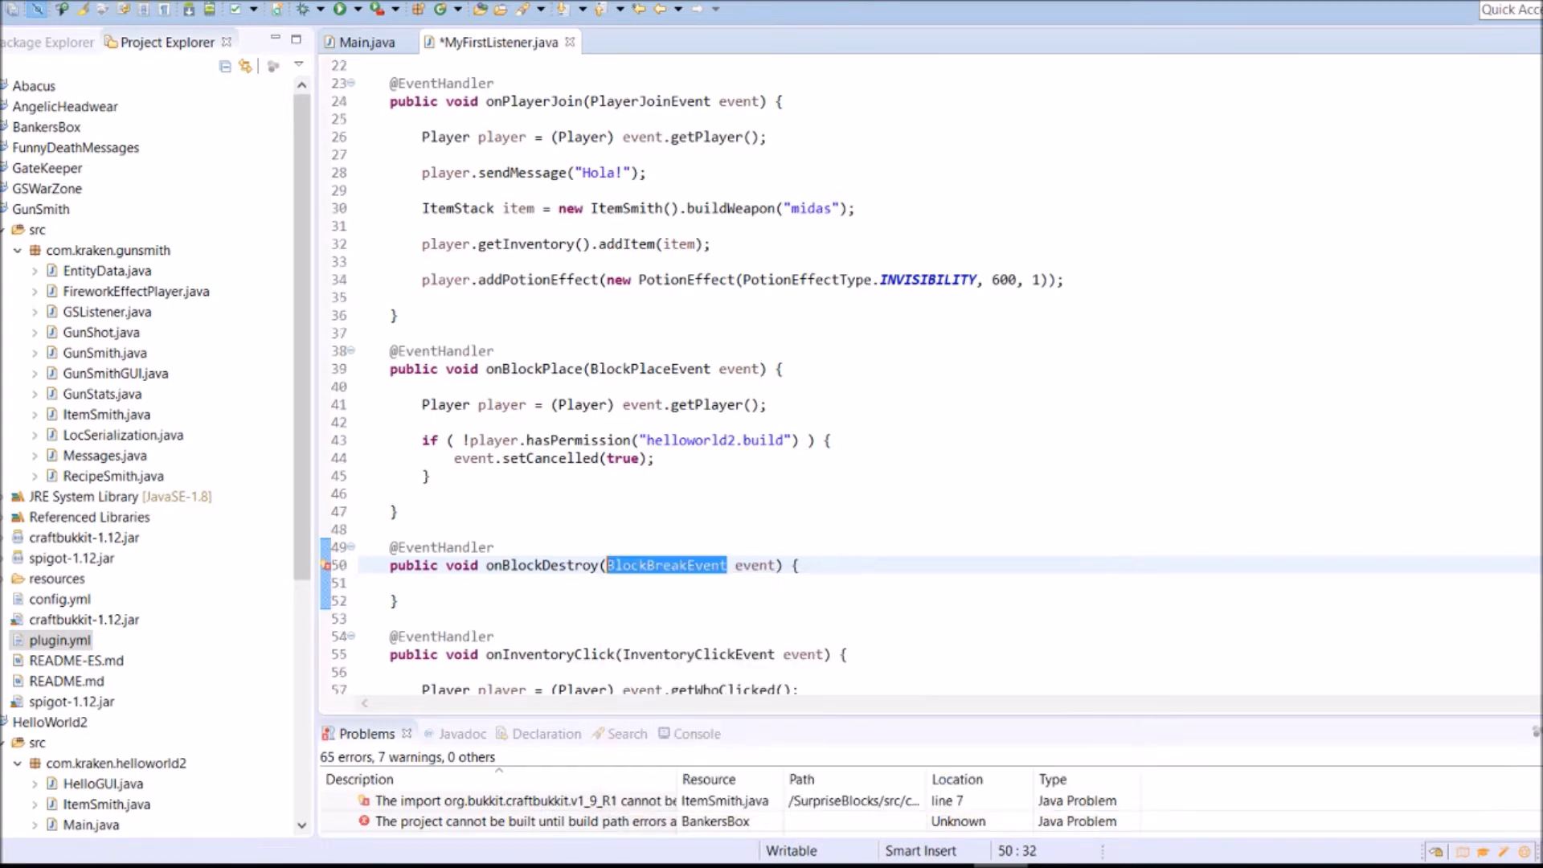
key("Down")
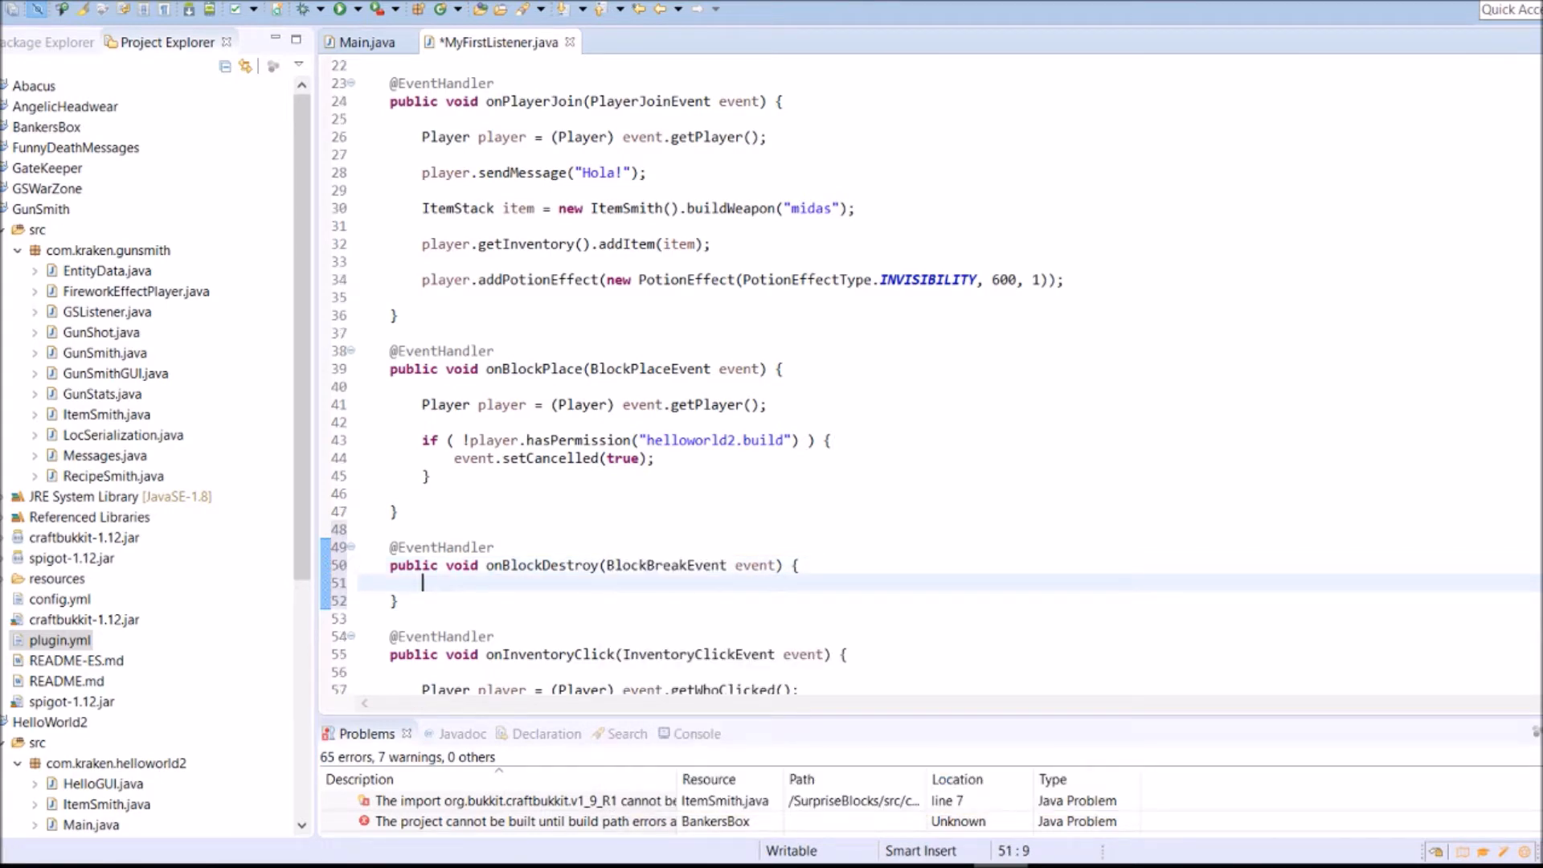
key("Return")
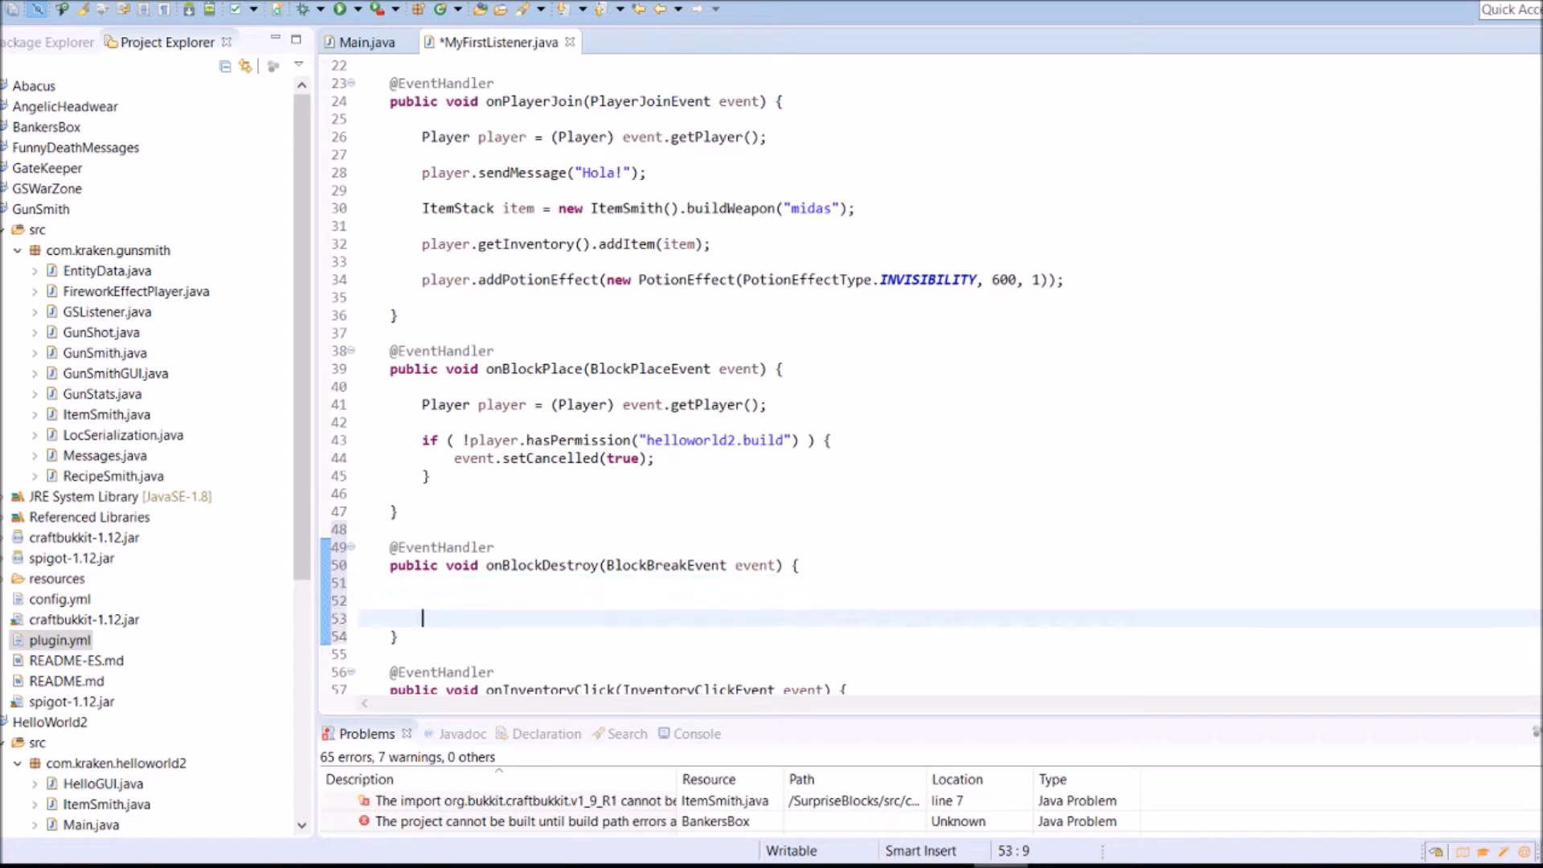
key("Return")
key("Up")
Copy the onBlockPlace permission check into onBlockDestroy with helloworld2.demolish, and save.
left_click_drag(429, 477, 363, 404)
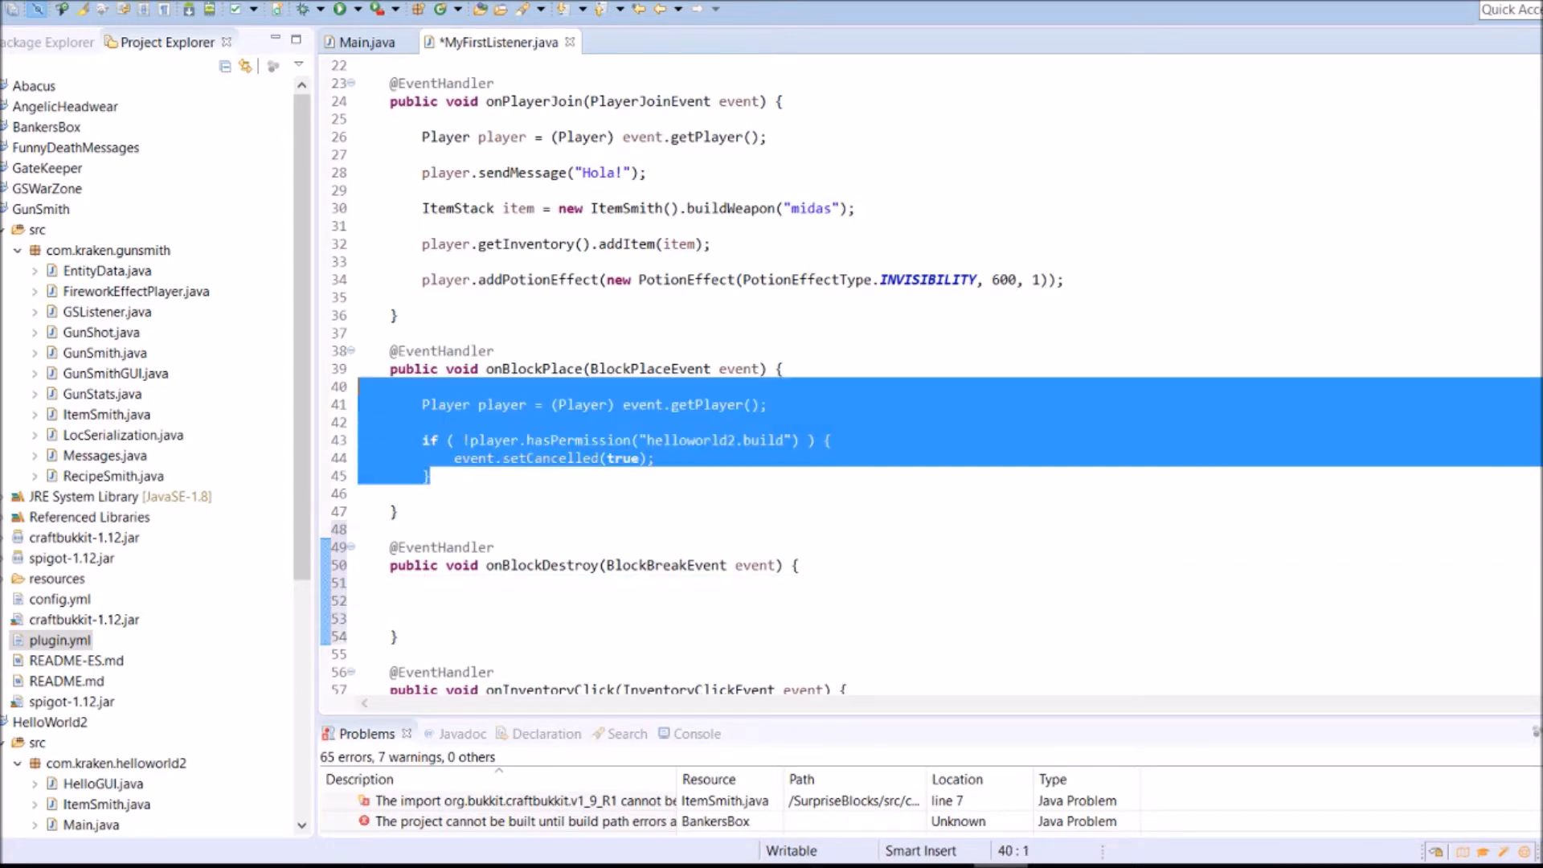
key("ctrl+c")
left_click(430, 600)
key("ctrl+v")
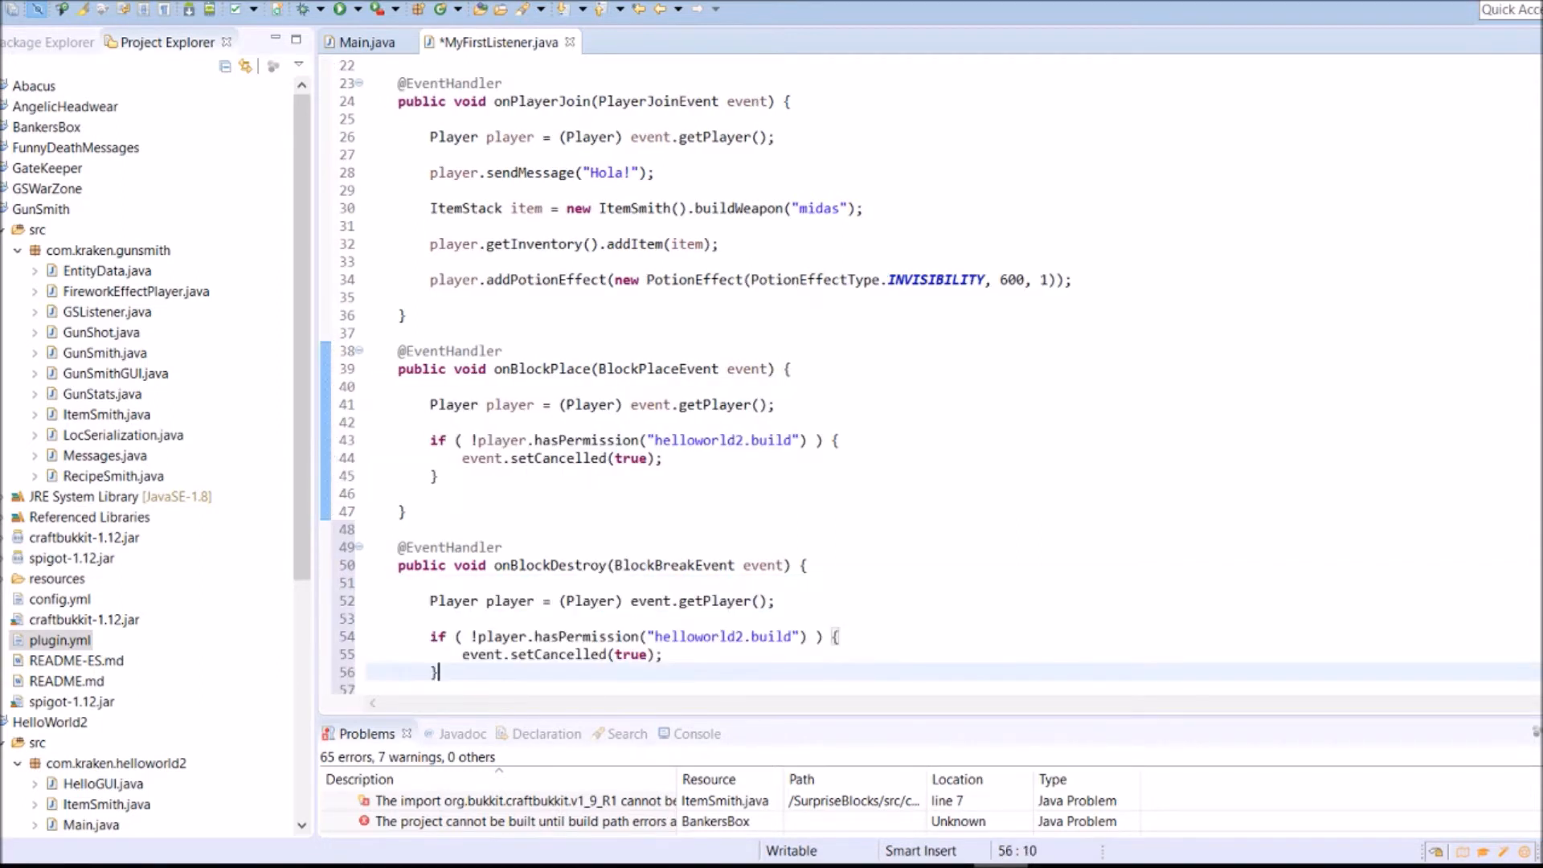
scroll(844, 483, "down", 2)
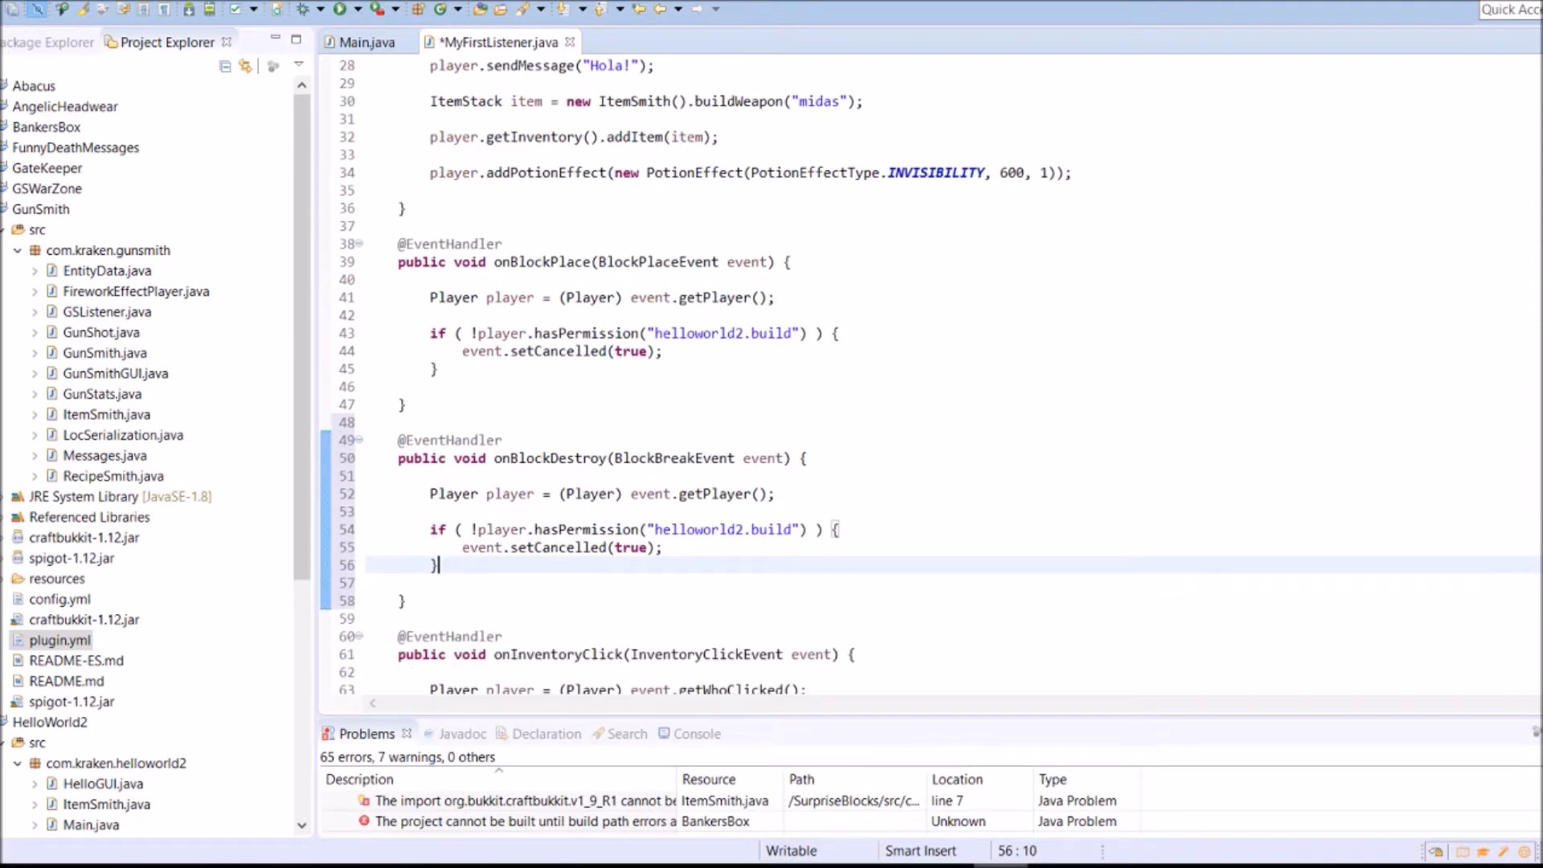
double_click(771, 530)
type("demo")
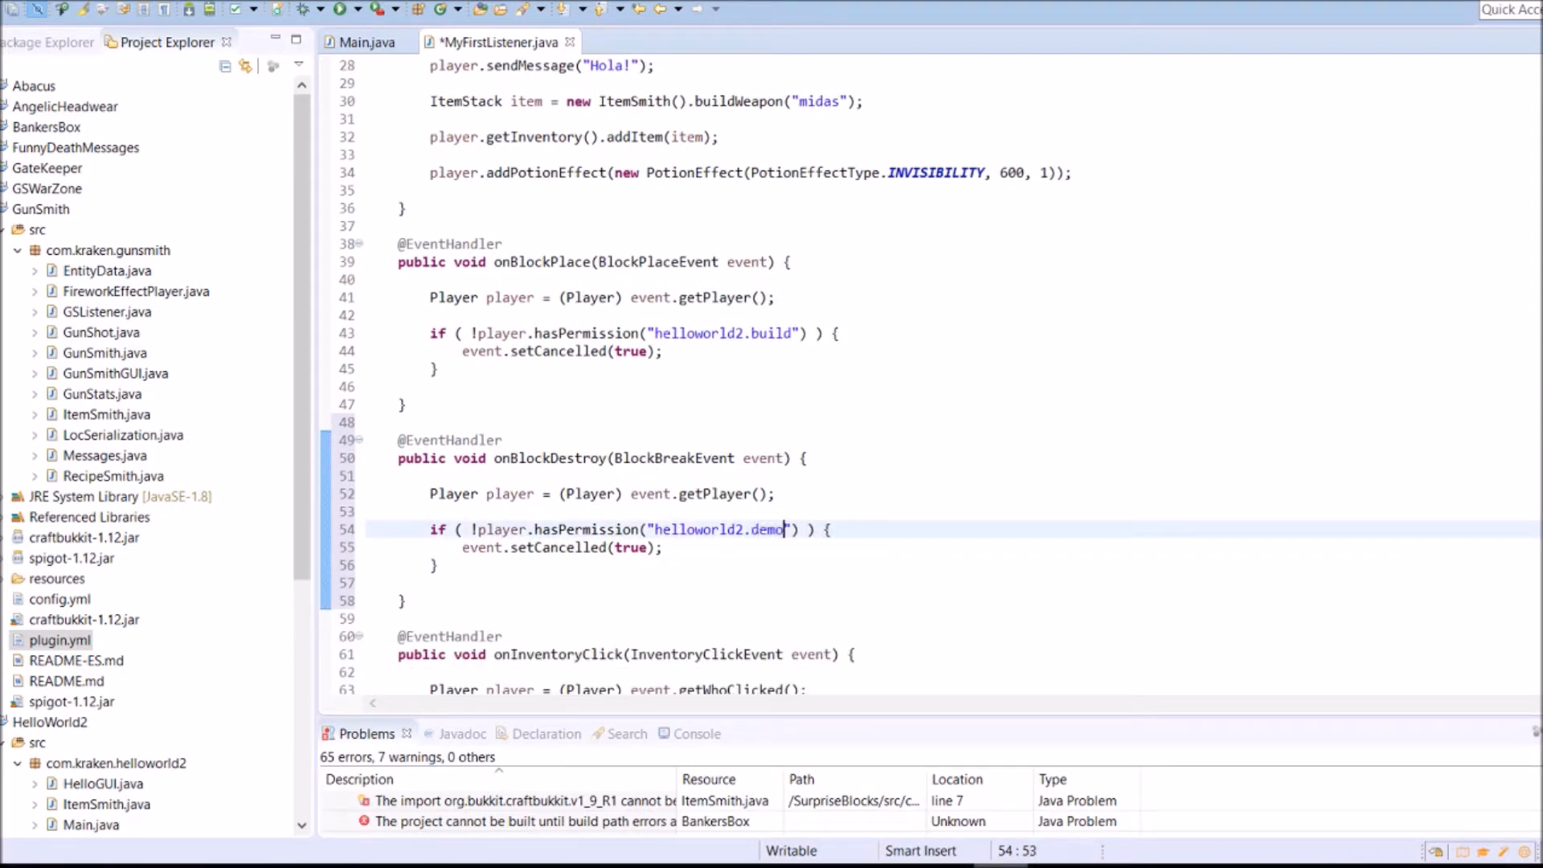
type("lish")
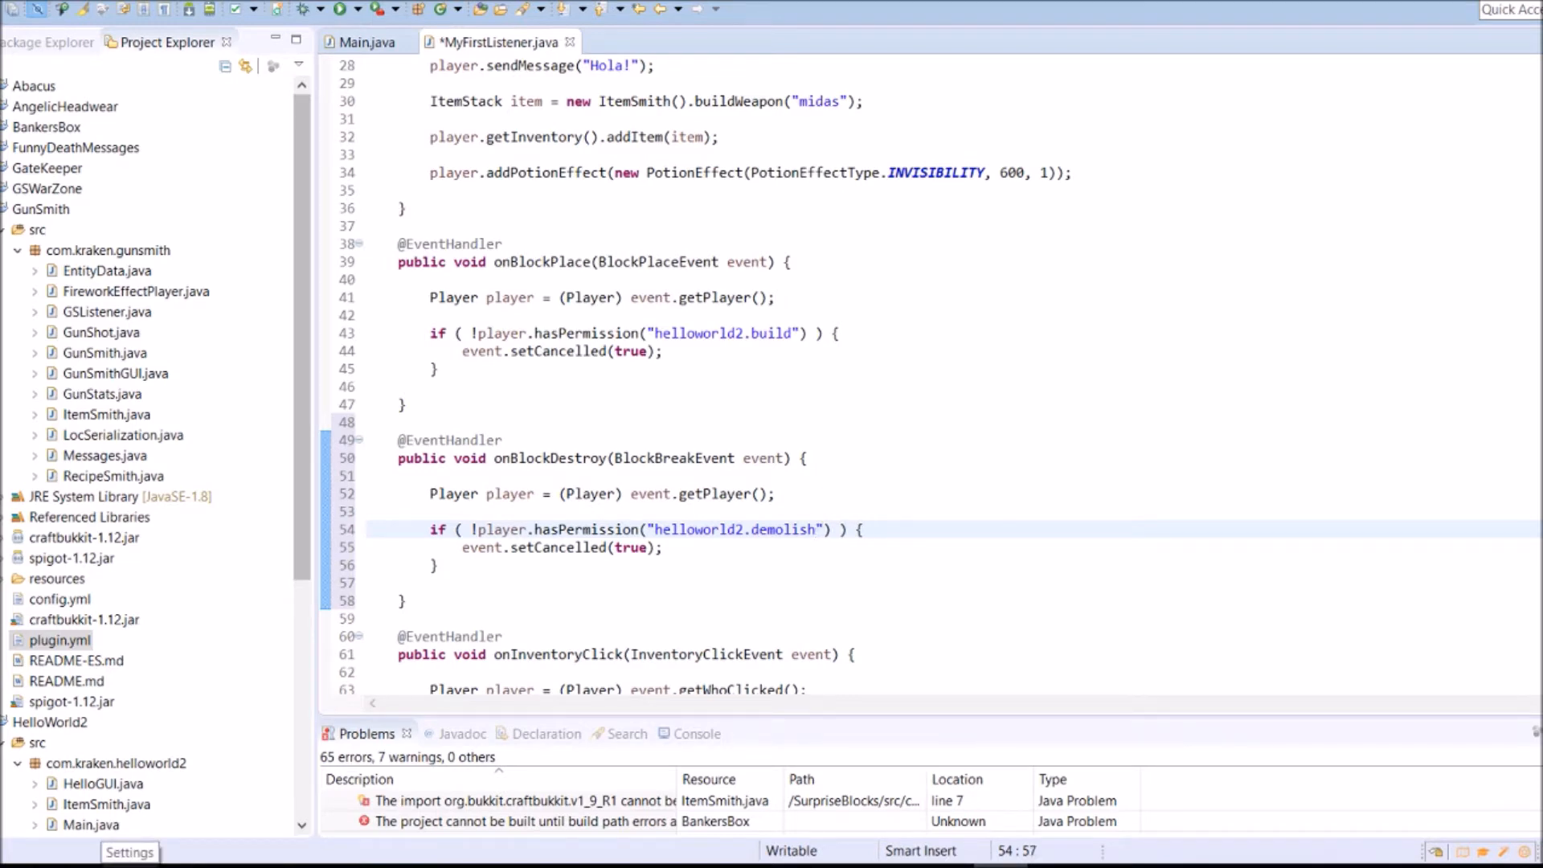
key("Down")
key("Down")
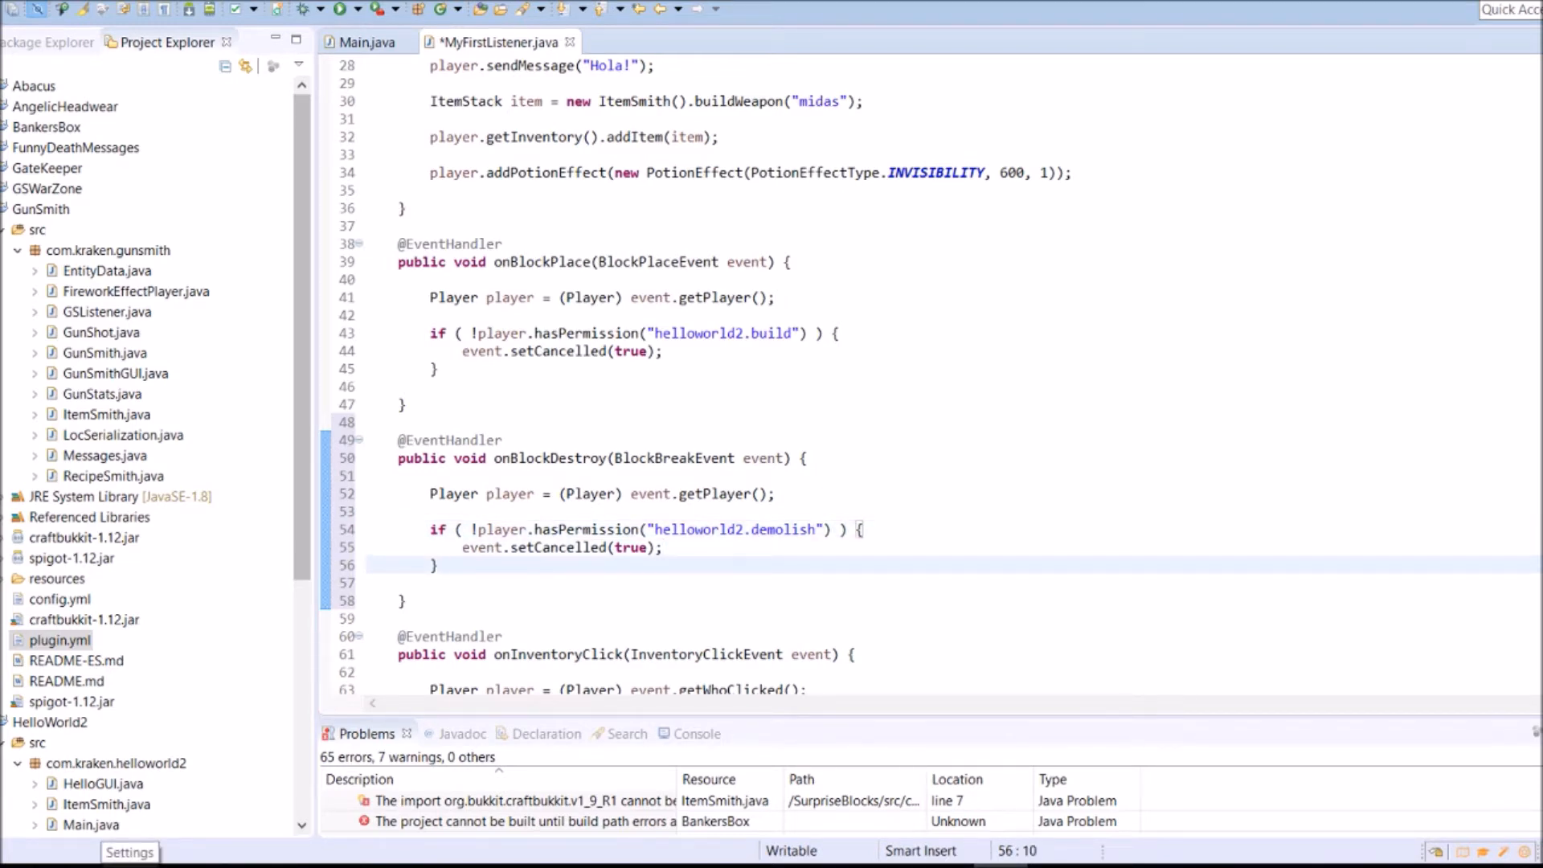
key("ctrl+s")
scroll(952, 482, "down", 2)
key("Down")
key("Down")
Leave a single blank line after onBlockDestroy, removing an accidentally pasted copy.
key("End")
key("Return")
key("Return")
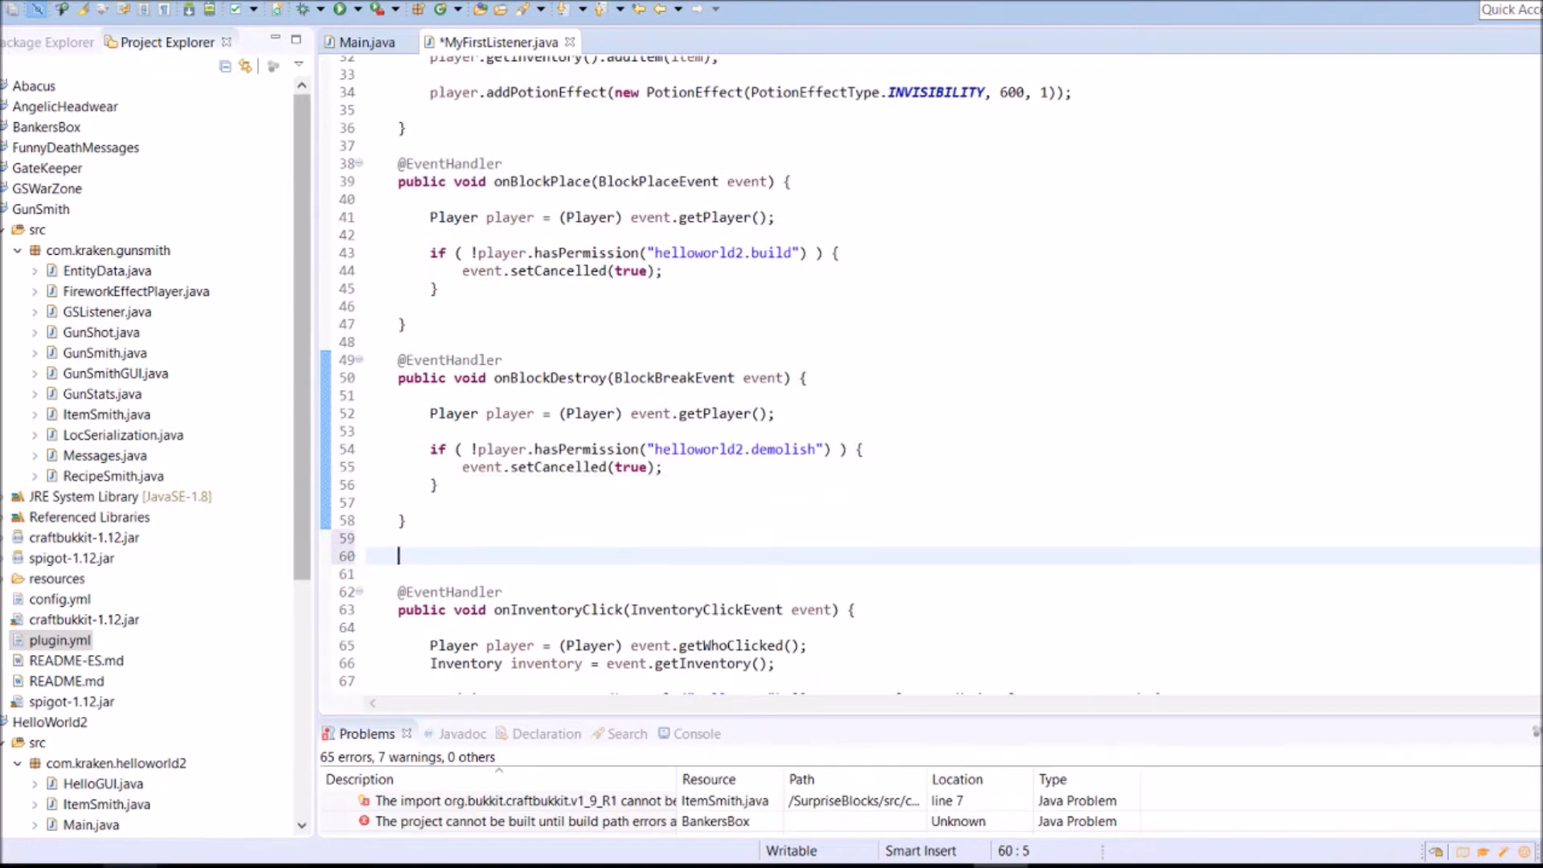
key("ctrl+v")
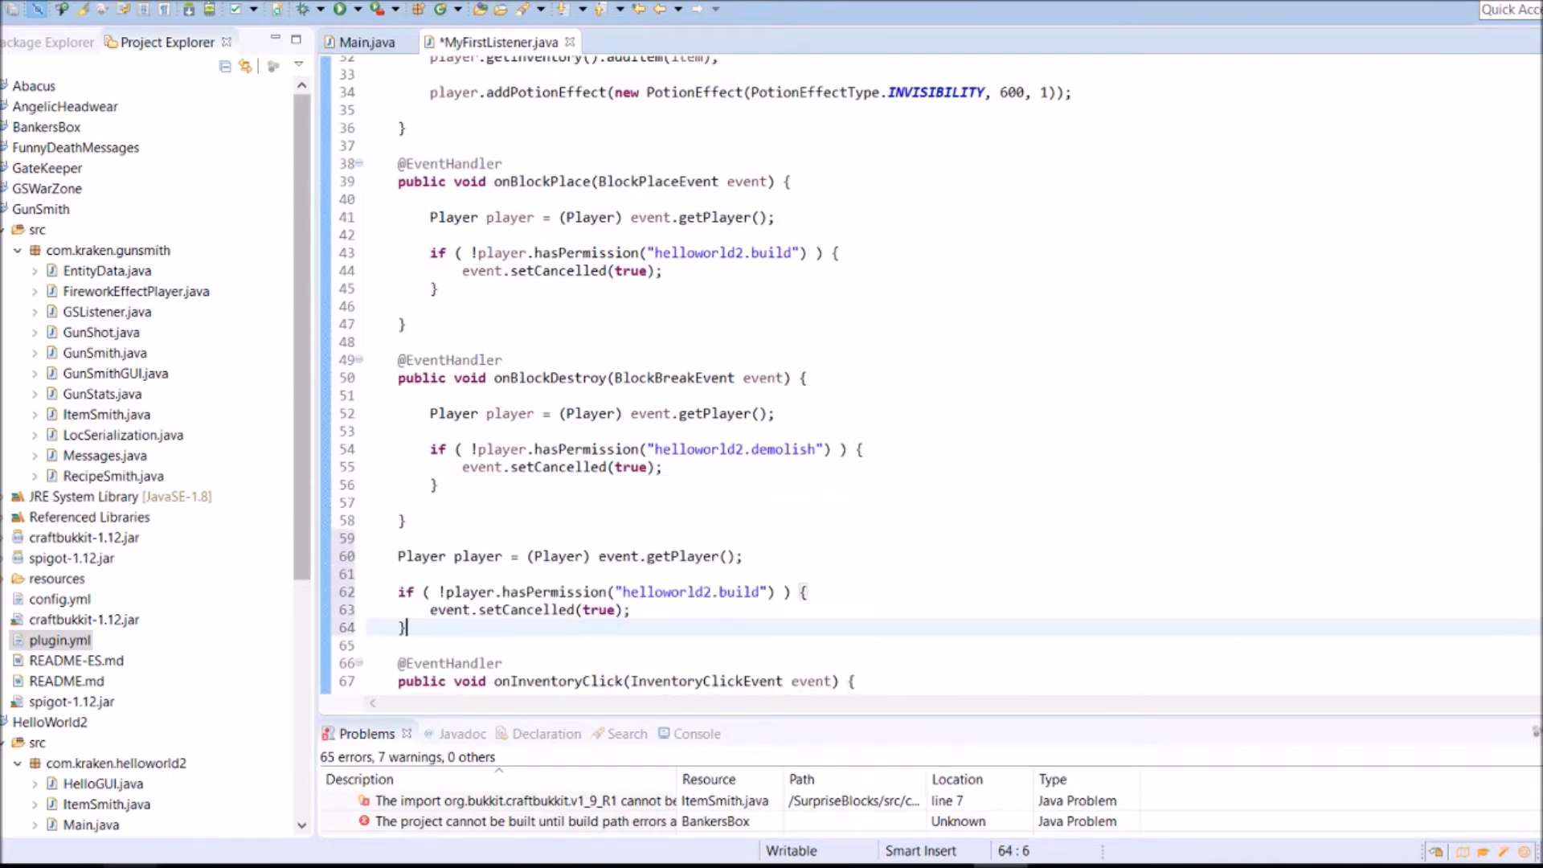
key("shift+Up")
key("shift+Up")
key("shift+Up")
key("BackSpace")
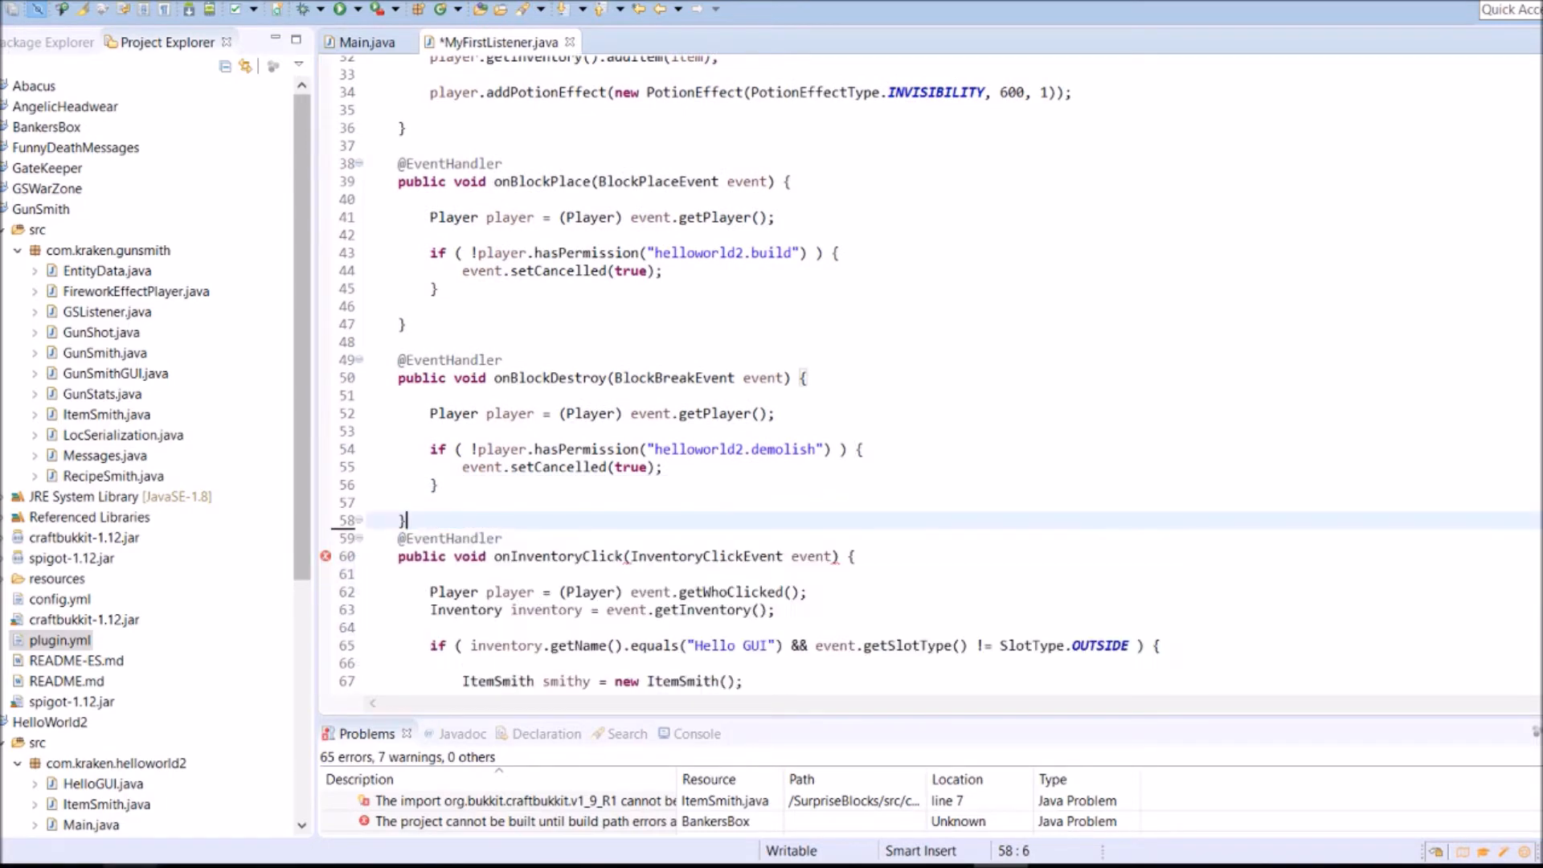
key("Return")
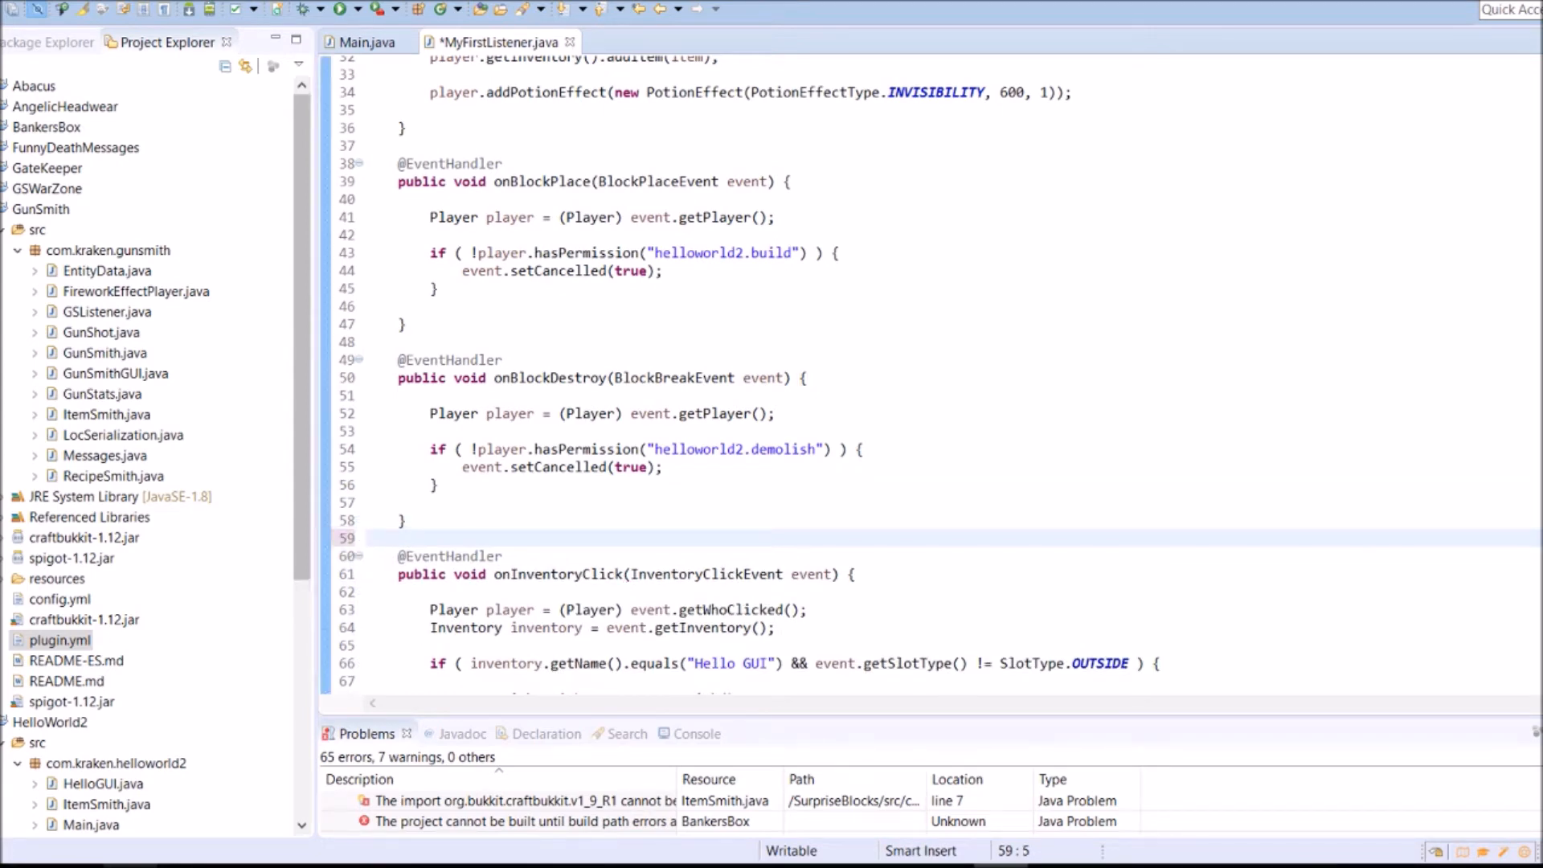
Copy the demolish permission if block and switch to Main.java.
left_click_drag(440, 485, 430, 449)
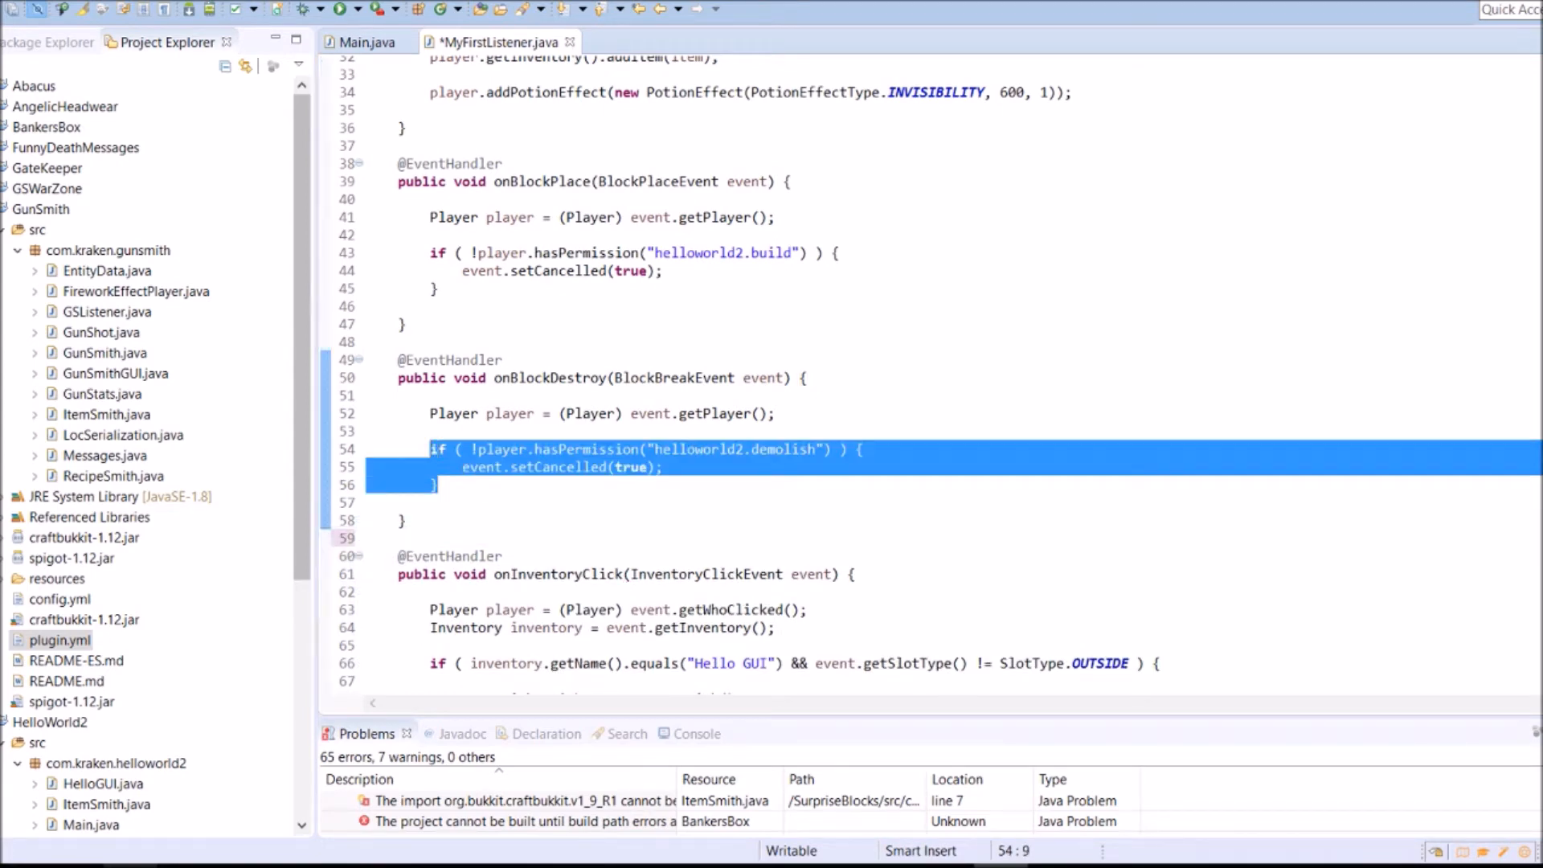
key("ctrl+c")
left_click(368, 43)
scroll(844, 361, "down", 5)
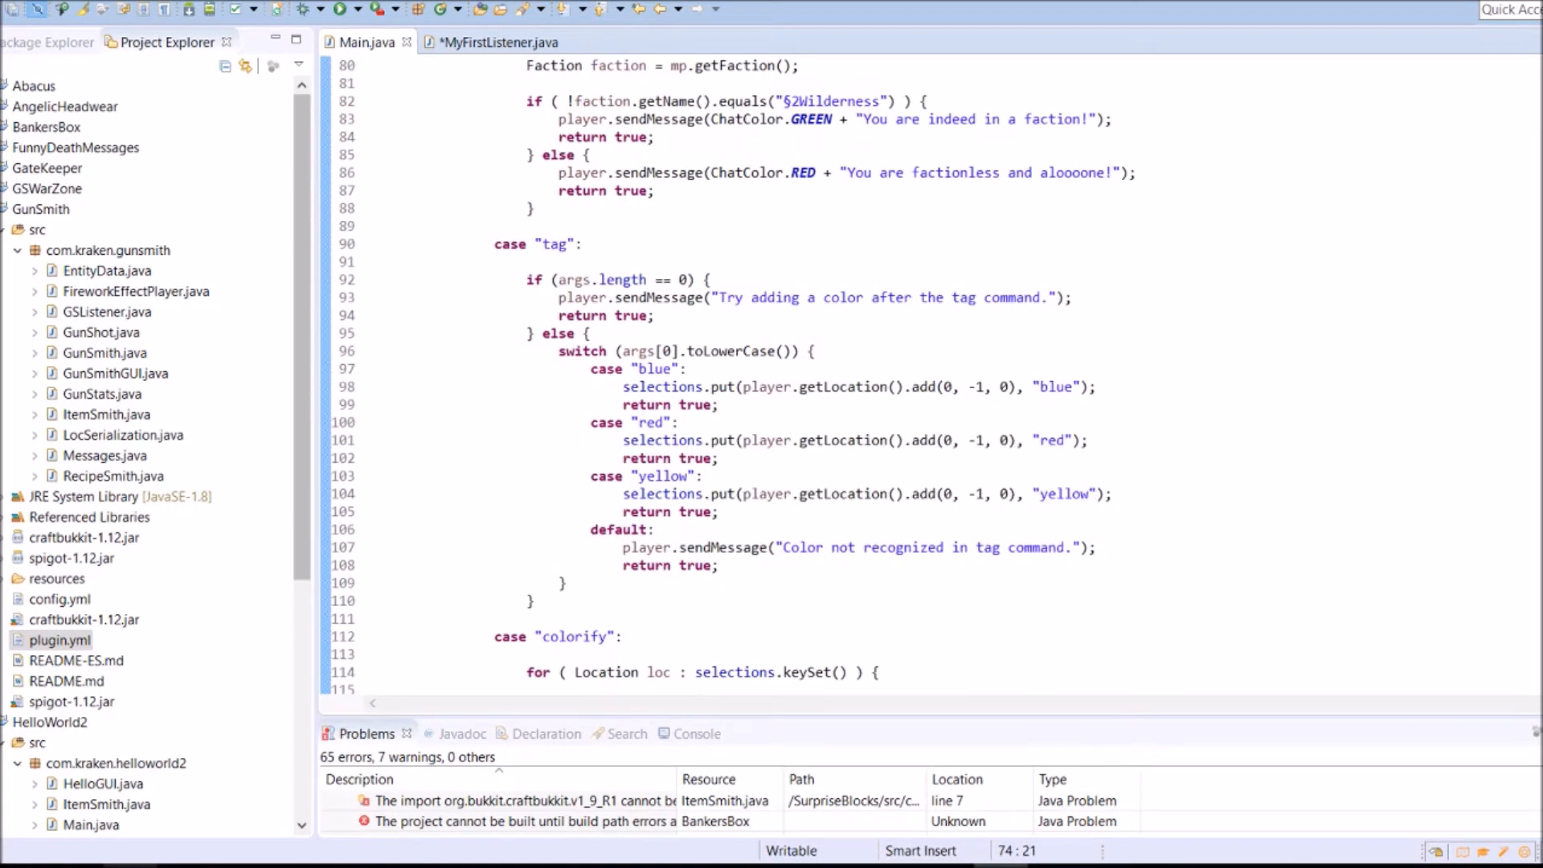
left_click(528, 386)
scroll(844, 362, "down", 10)
scroll(844, 362, "down", 8)
scroll(845, 362, "down", 8)
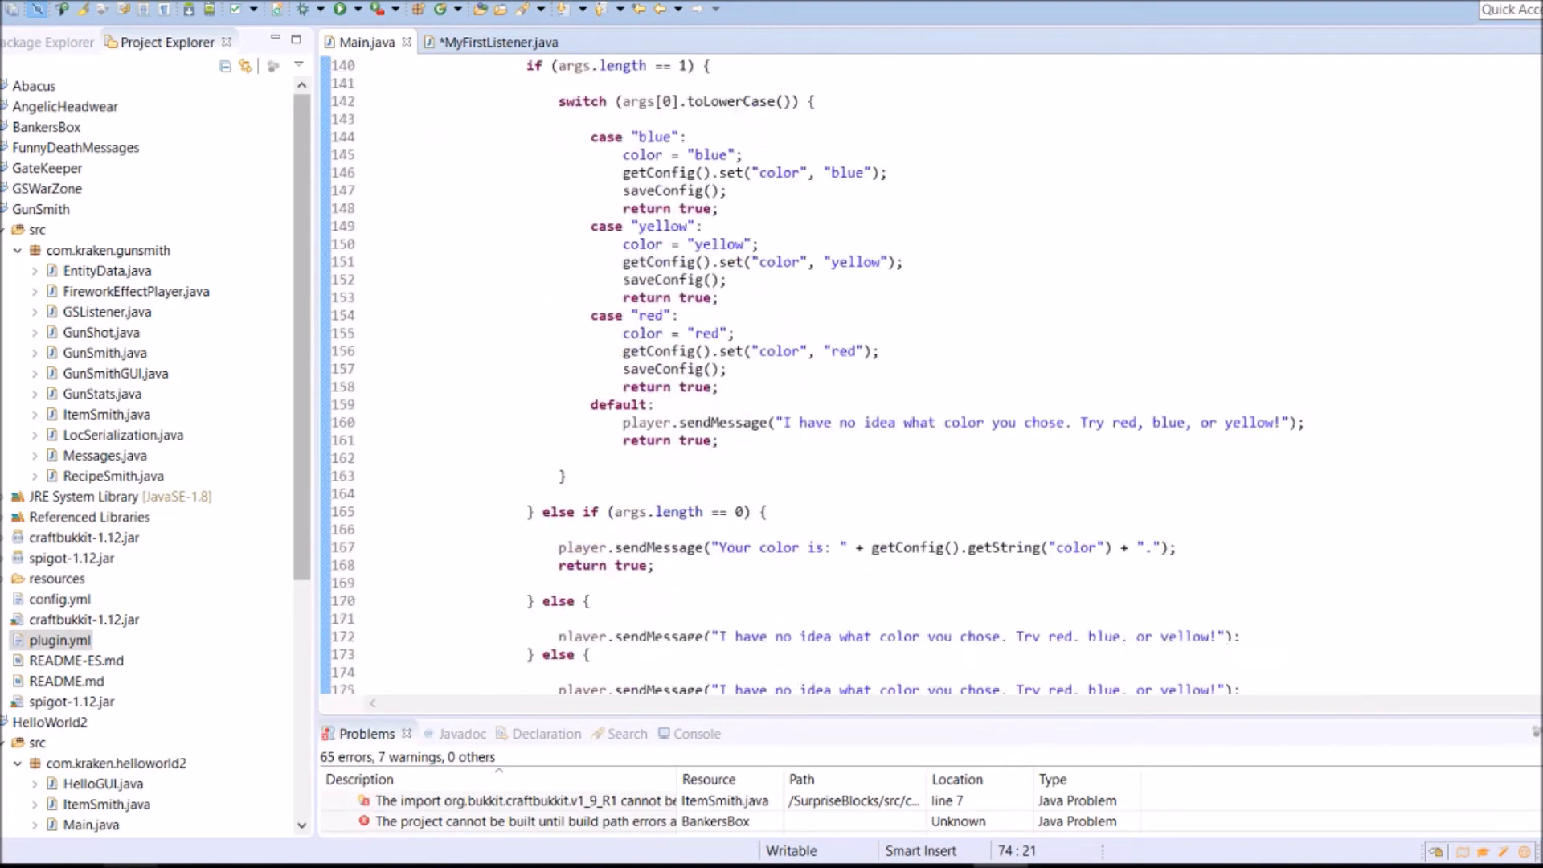
scroll(844, 362, "down", 6)
scroll(845, 361, "down", 6)
scroll(844, 362, "down", 6)
scroll(844, 362, "down", 5)
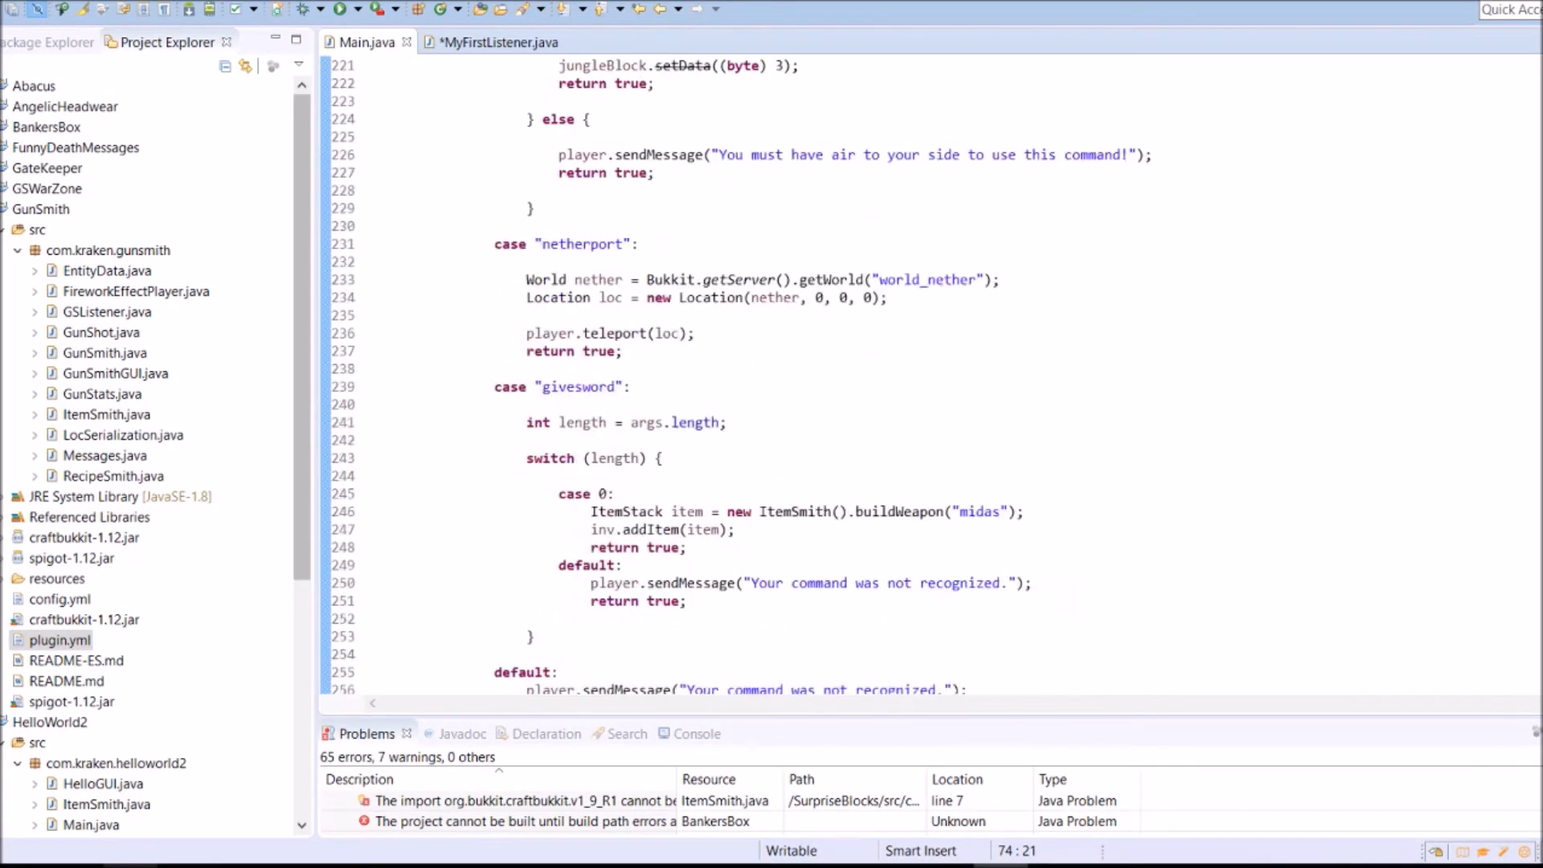
scroll(844, 361, "down", 4)
scroll(844, 363, "up", 3)
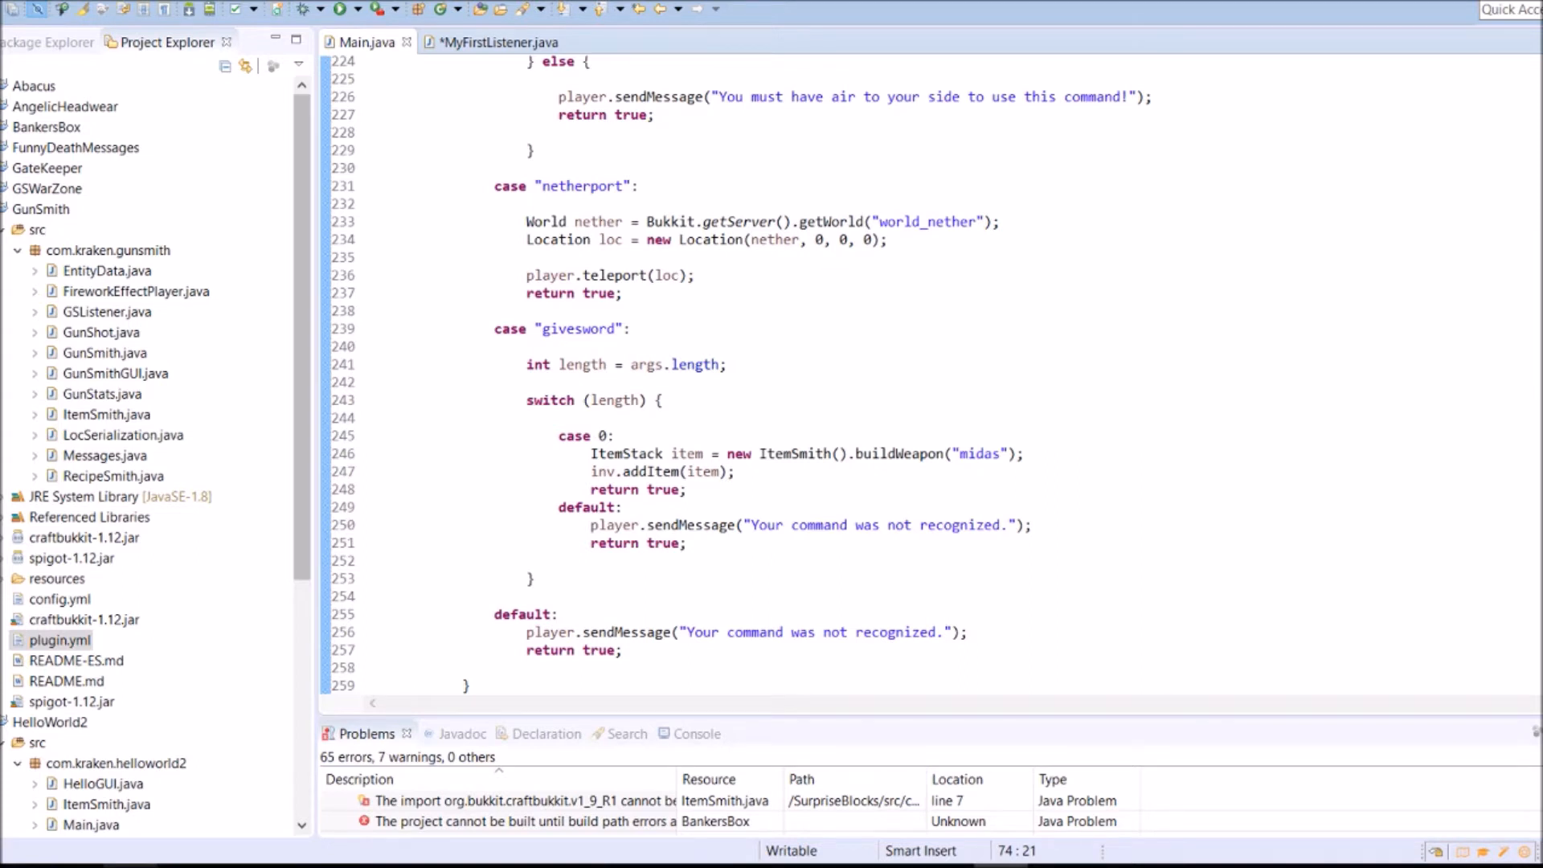
left_click(844, 435)
Open blank lines around the sword-giving code in givesword case 0.
key("Up")
key("Up")
key("Up")
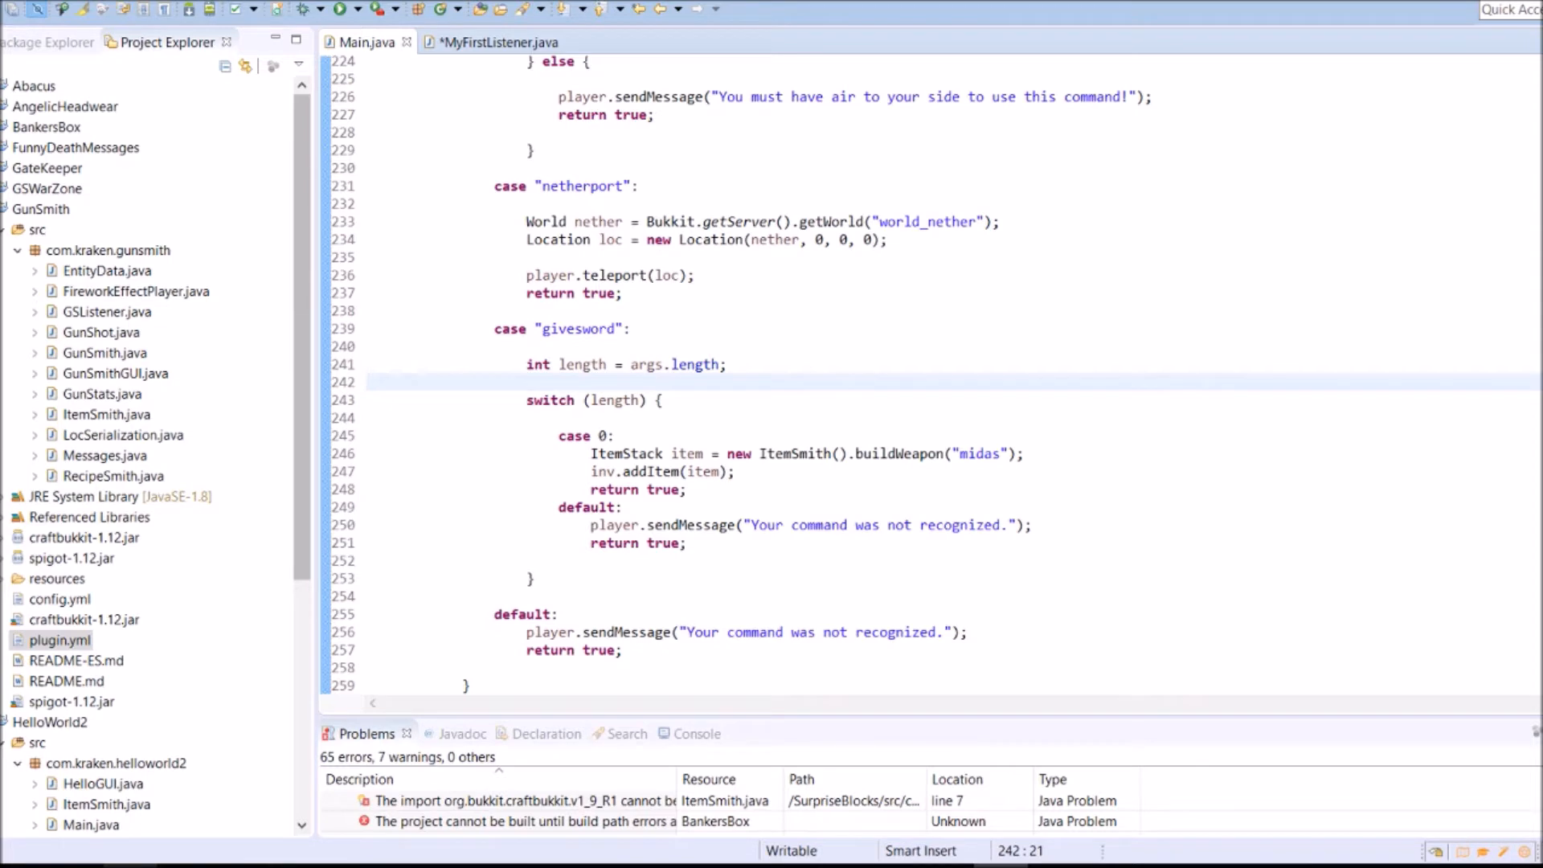
key("Up")
key("Up")
key("ctrl+z")
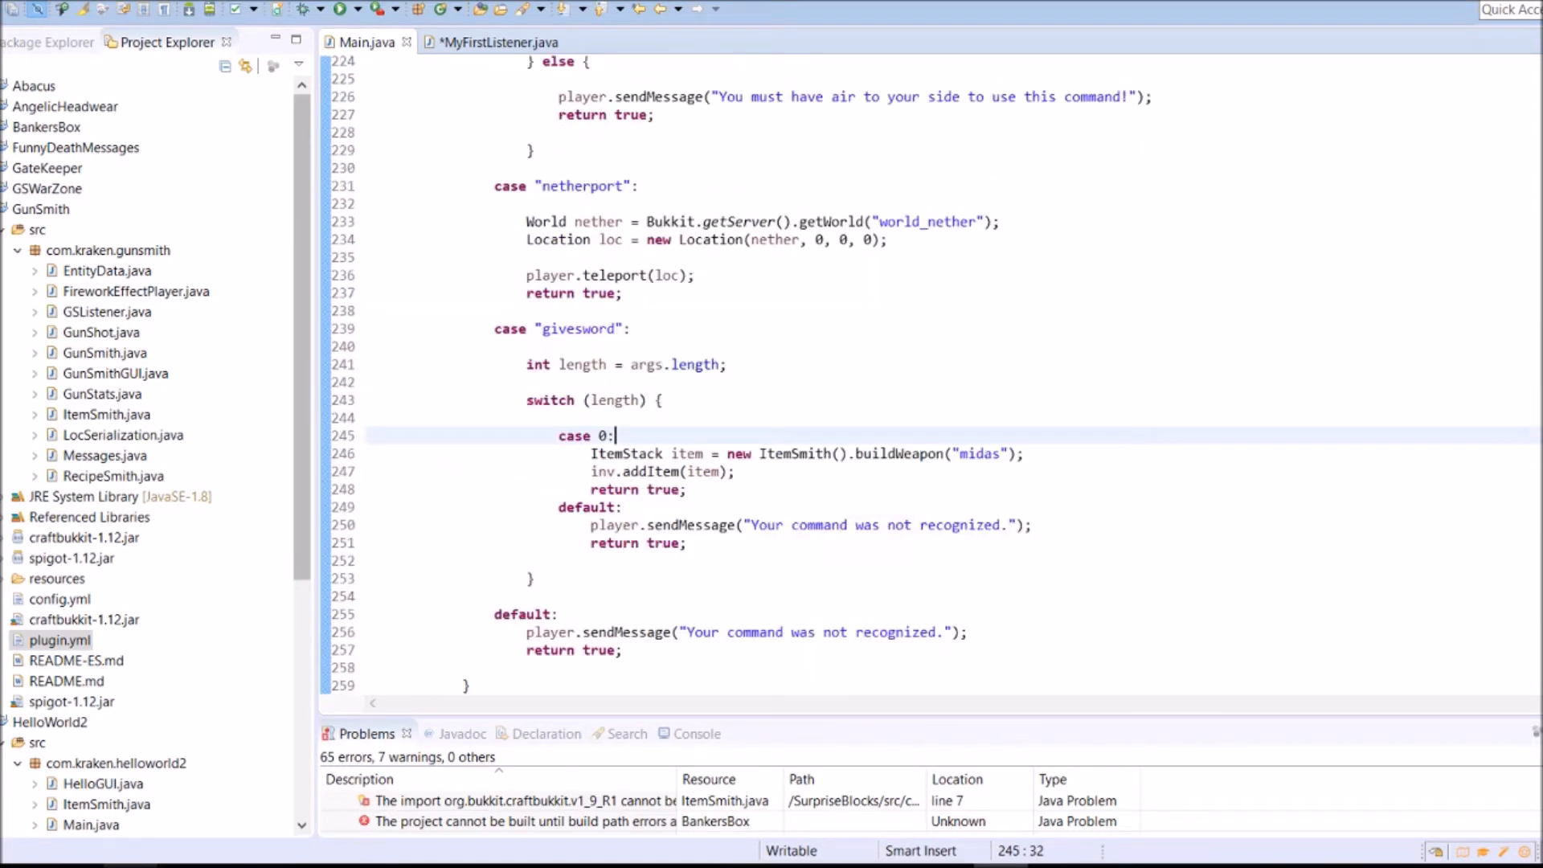
key("Down")
key("Down")
key("Up")
key("End")
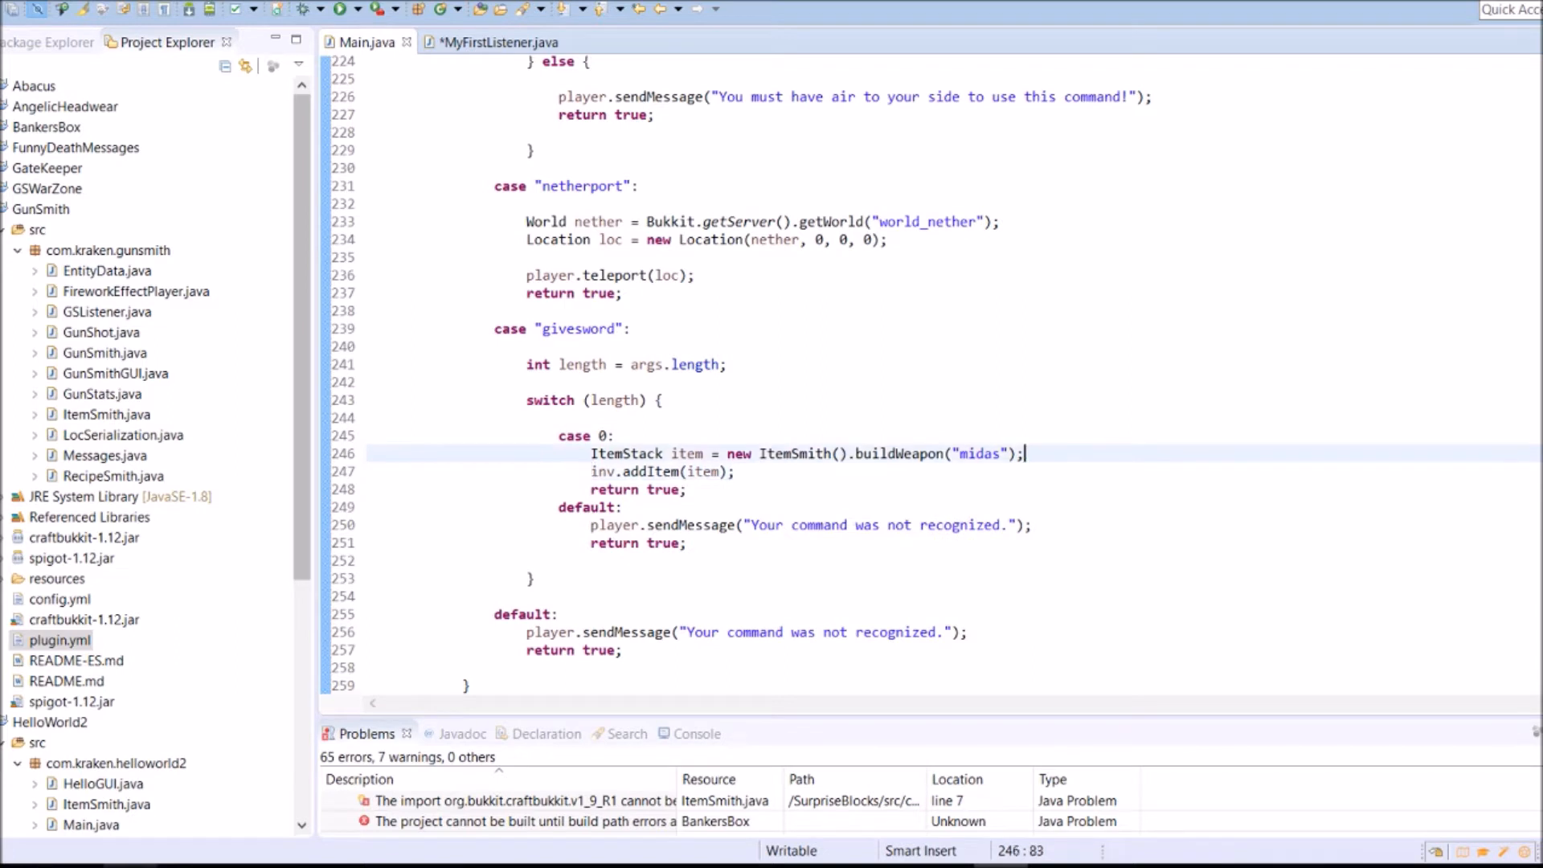
key("Home")
key("Return")
key("Down")
key("End")
key("Return")
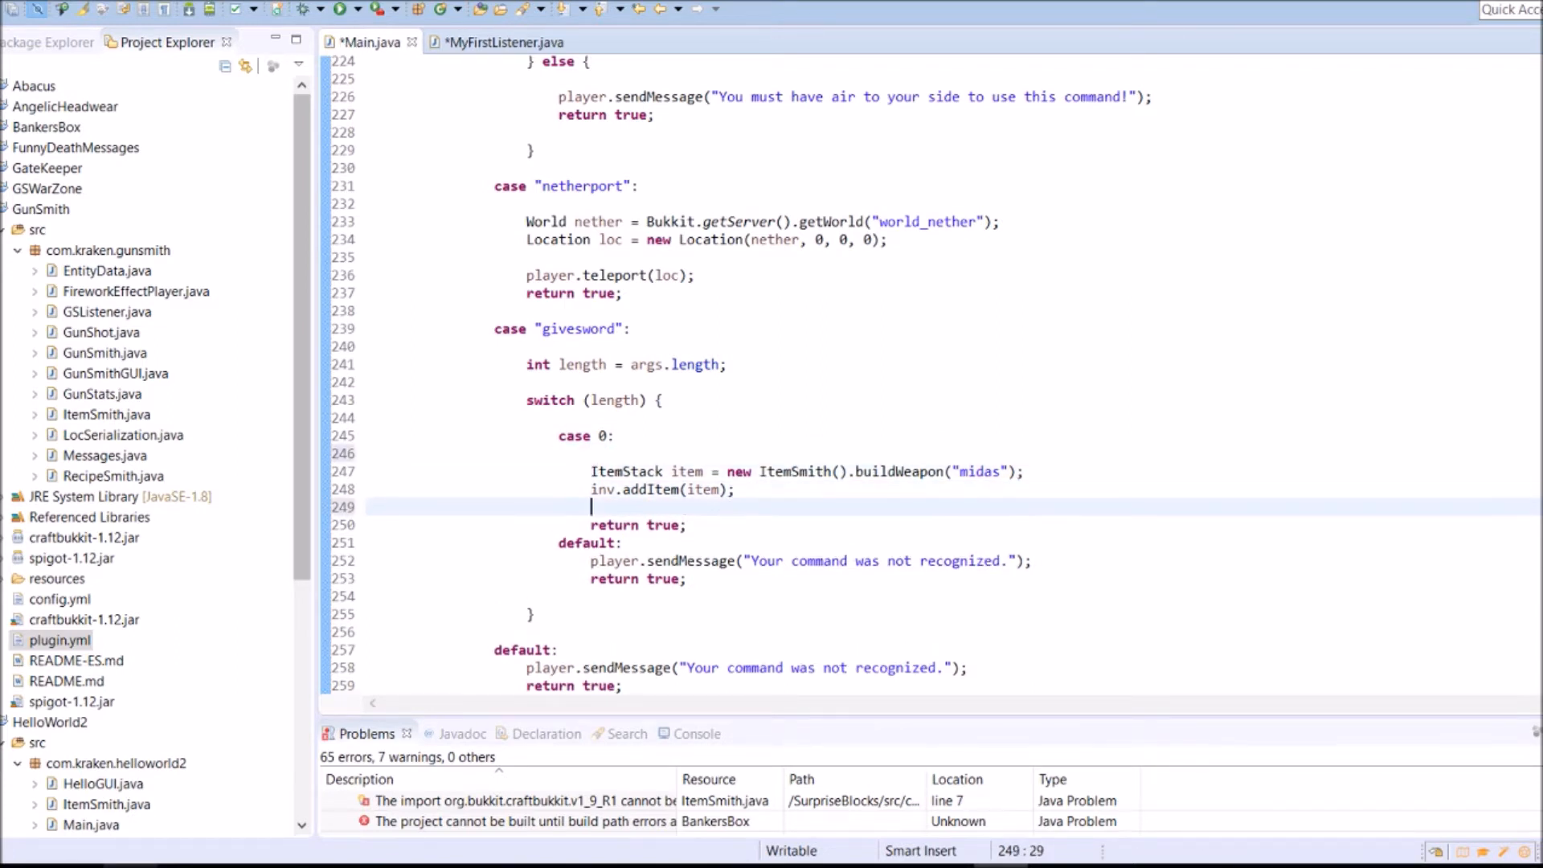
type("}")
Remove a stray closing brace and reopen the space above the sword code.
key("Left")
key("Tab")
key("shift+Up")
key("shift+End")
key("BackSpace")
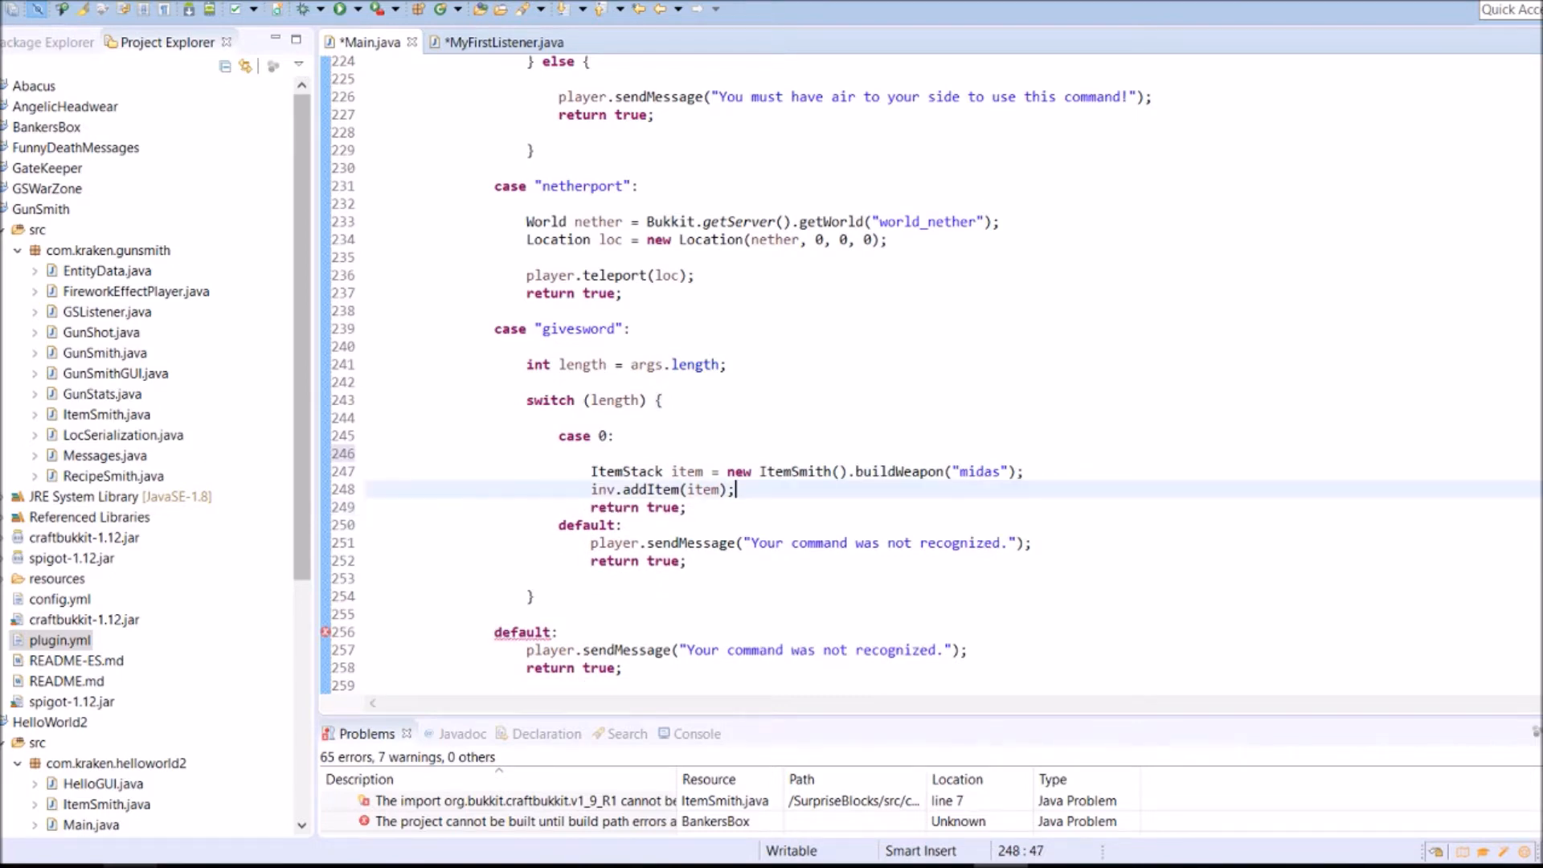
key("Up")
key("Up")
key("Return")
Paste the helloworld2.demolish if block and move the ItemStack and addItem lines inside it.
key("Up")
type("if ( !player.hasPermission(\"helloworld2.demolish\") ) { \tevent.setCancelled(true); }")
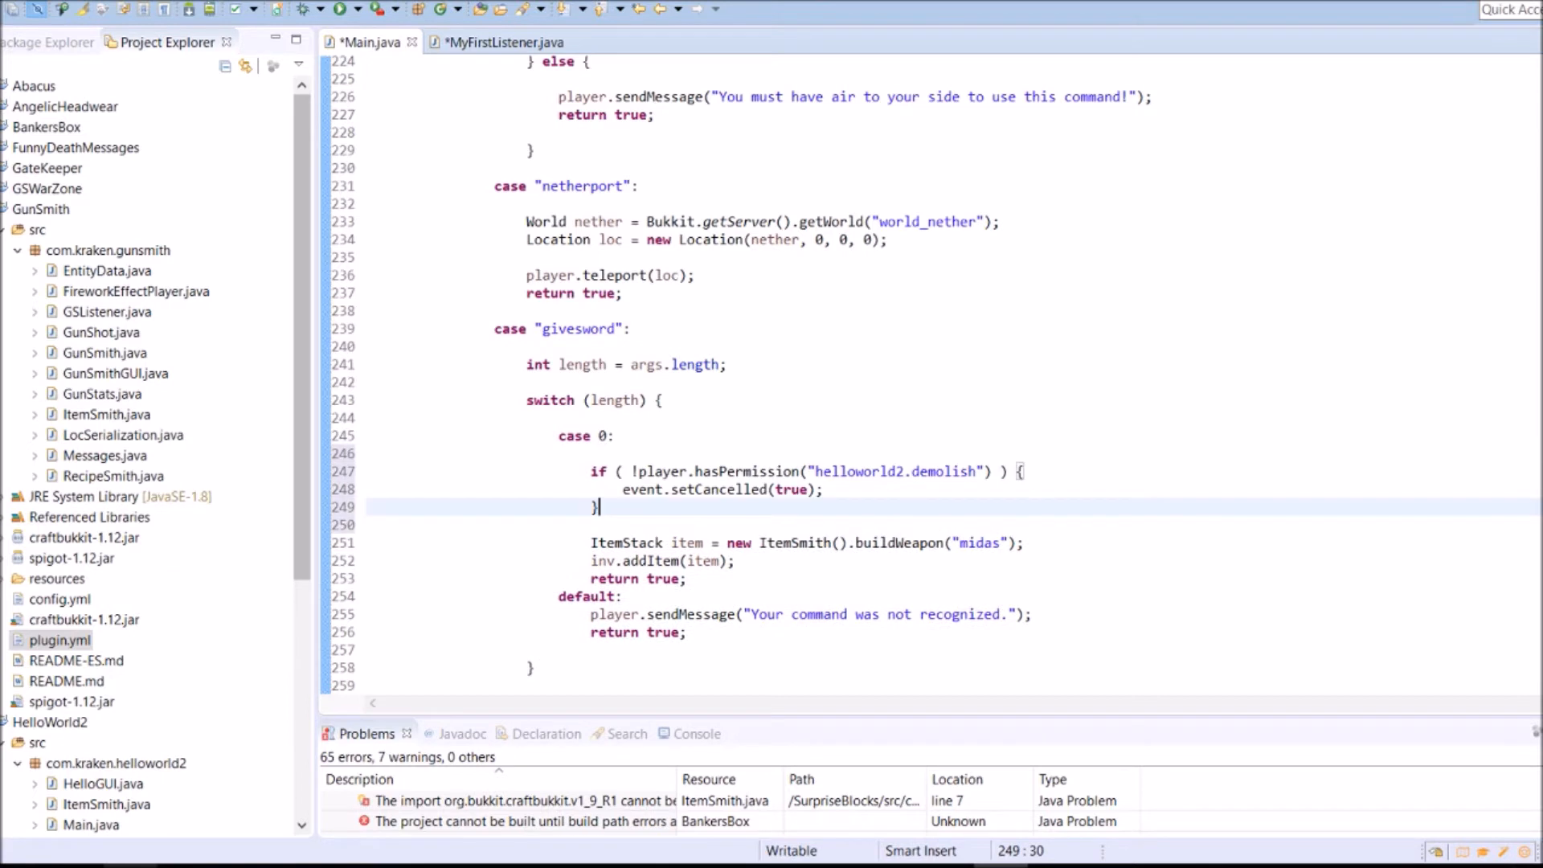
key("Down")
key("Down")
key("Down")
key("End")
key("shift+Up")
key("shift+Home")
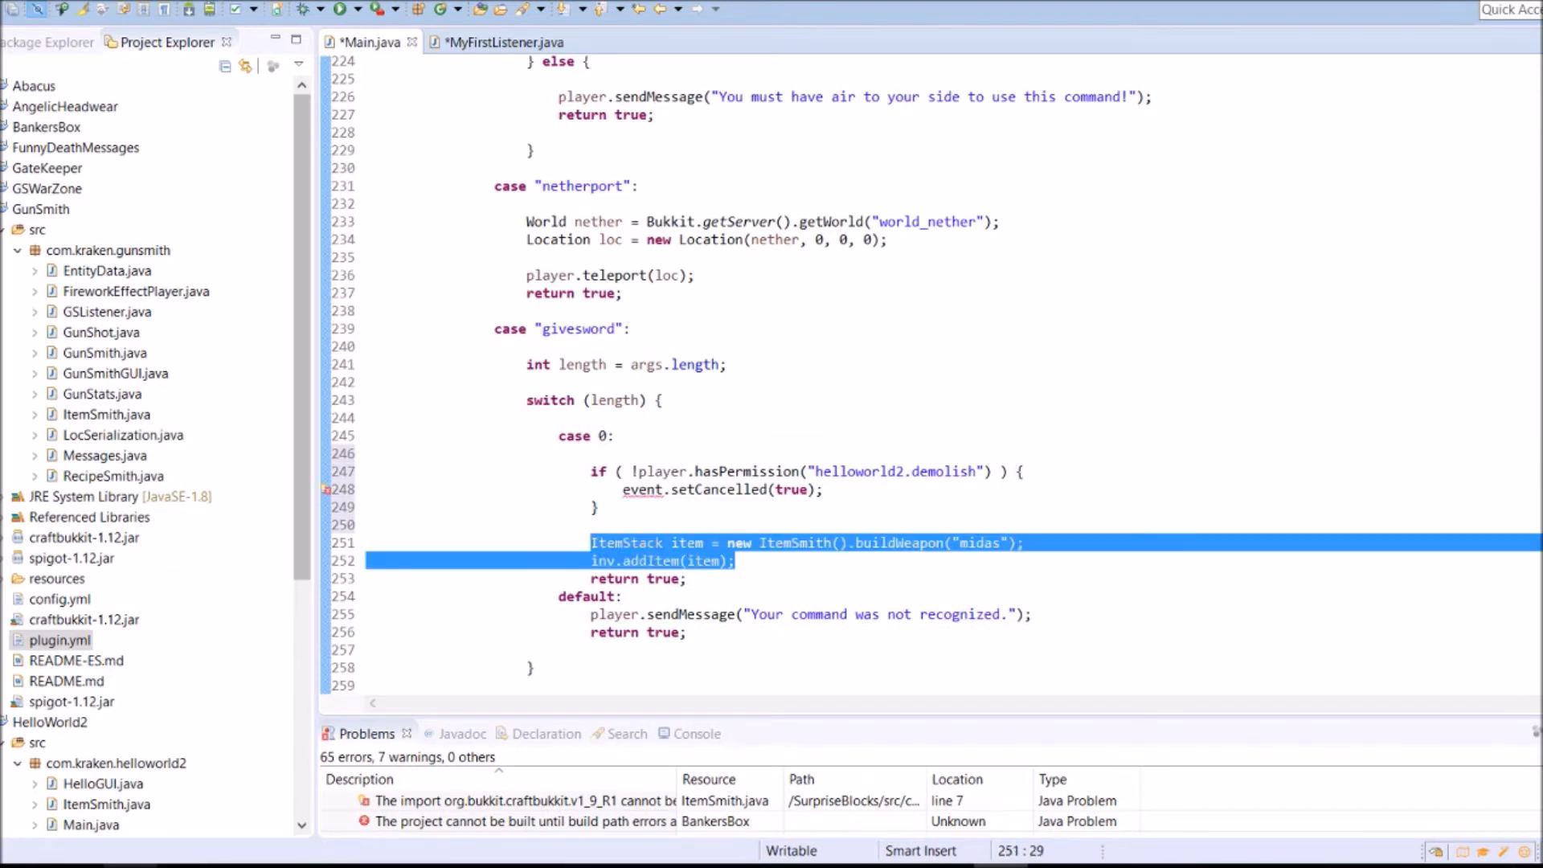
key("ctrl+x")
key("Up")
key("Up")
key("Up")
key("End")
key("shift+Home")
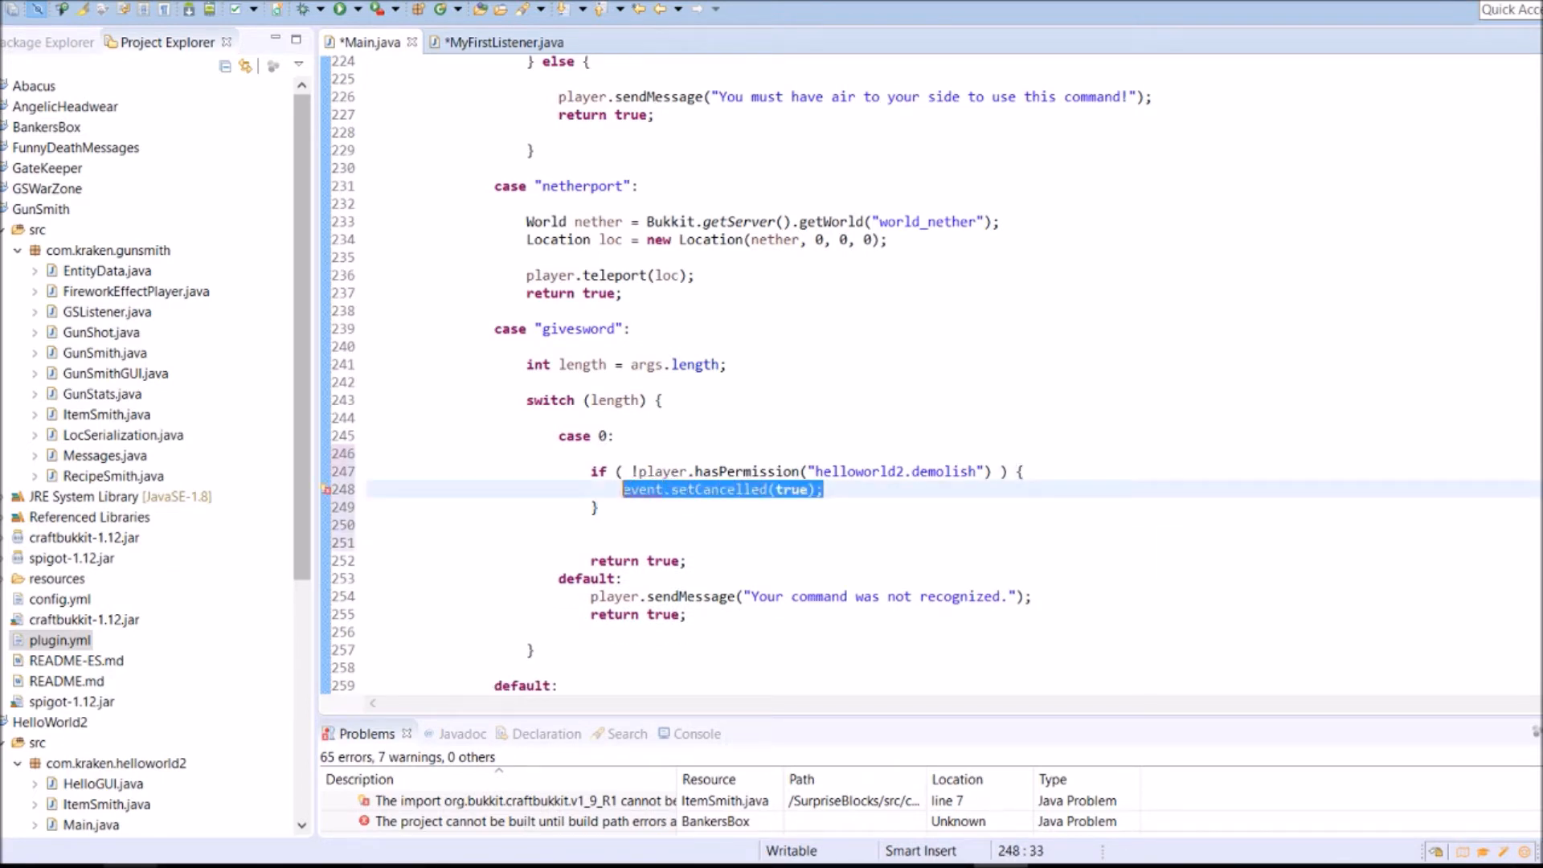
key("ctrl+v")
Delete the leftover blank lines and the '!' so the check is player.hasPermission.
key("Down")
key("shift+Down")
key("shift+Down")
key("shift+Down")
key("Delete")
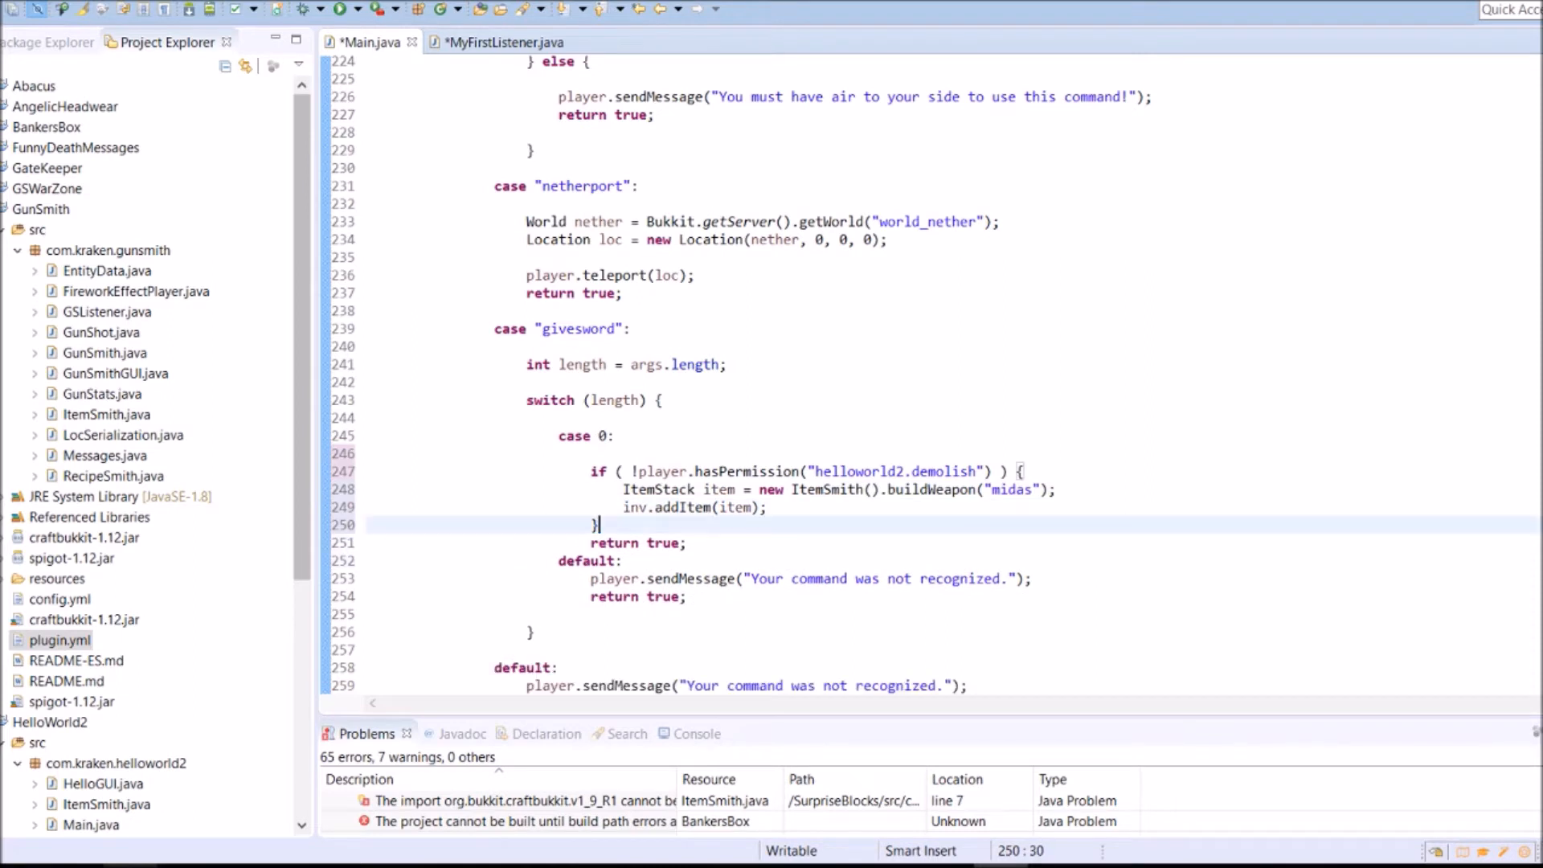
key("Up")
key("Up")
key("Up")
key("Delete")
key("Down")
key("Down")
key("Down")
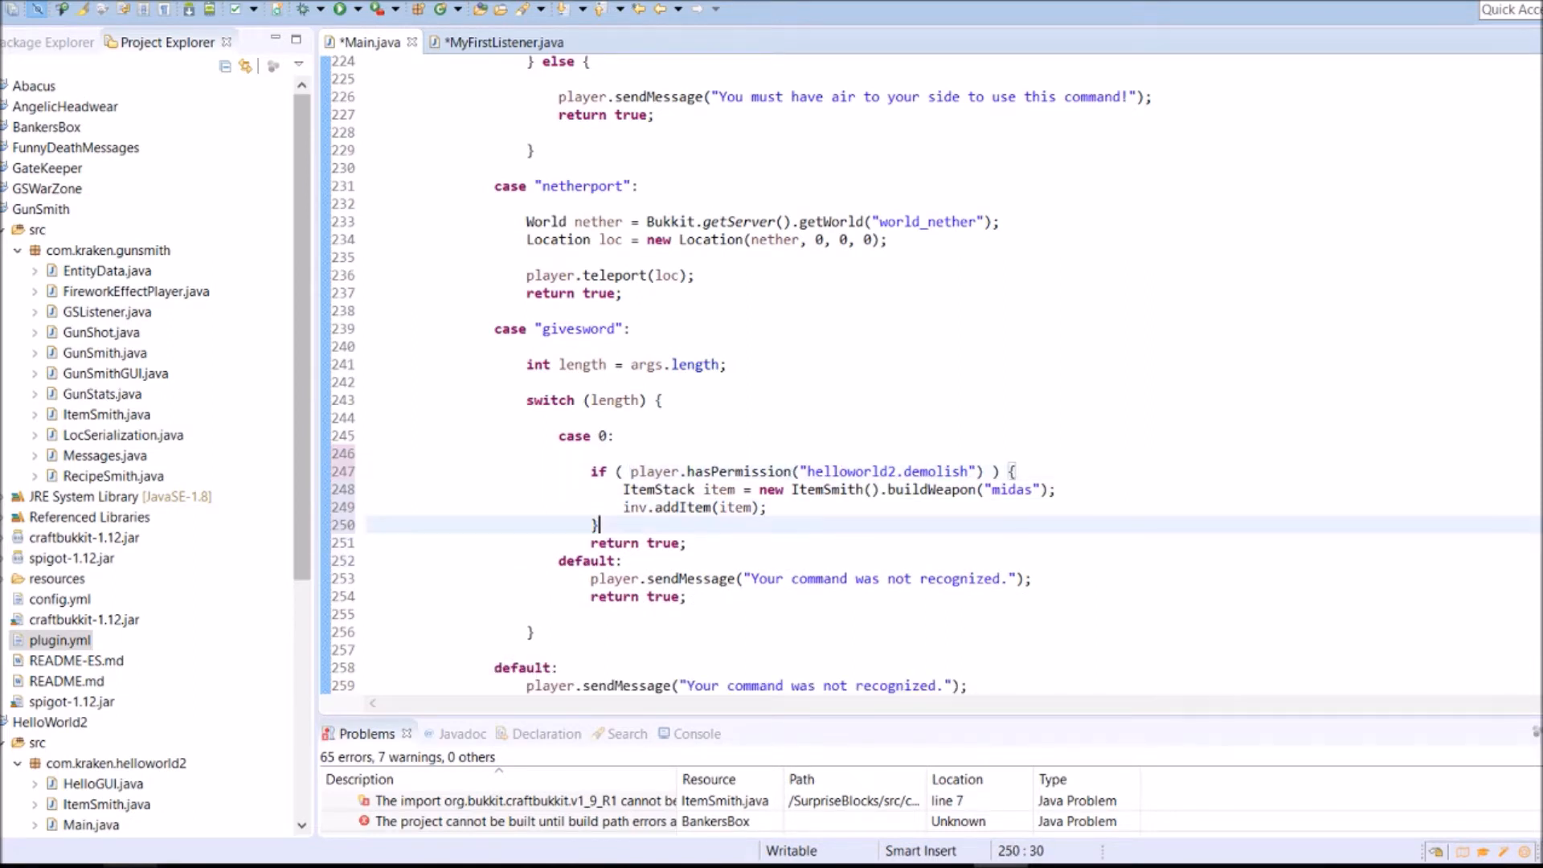
type("else {")
Add an else branch sending the player "NO SWORD 4 U!" and save Main.java.
key("Return")
type("player.")
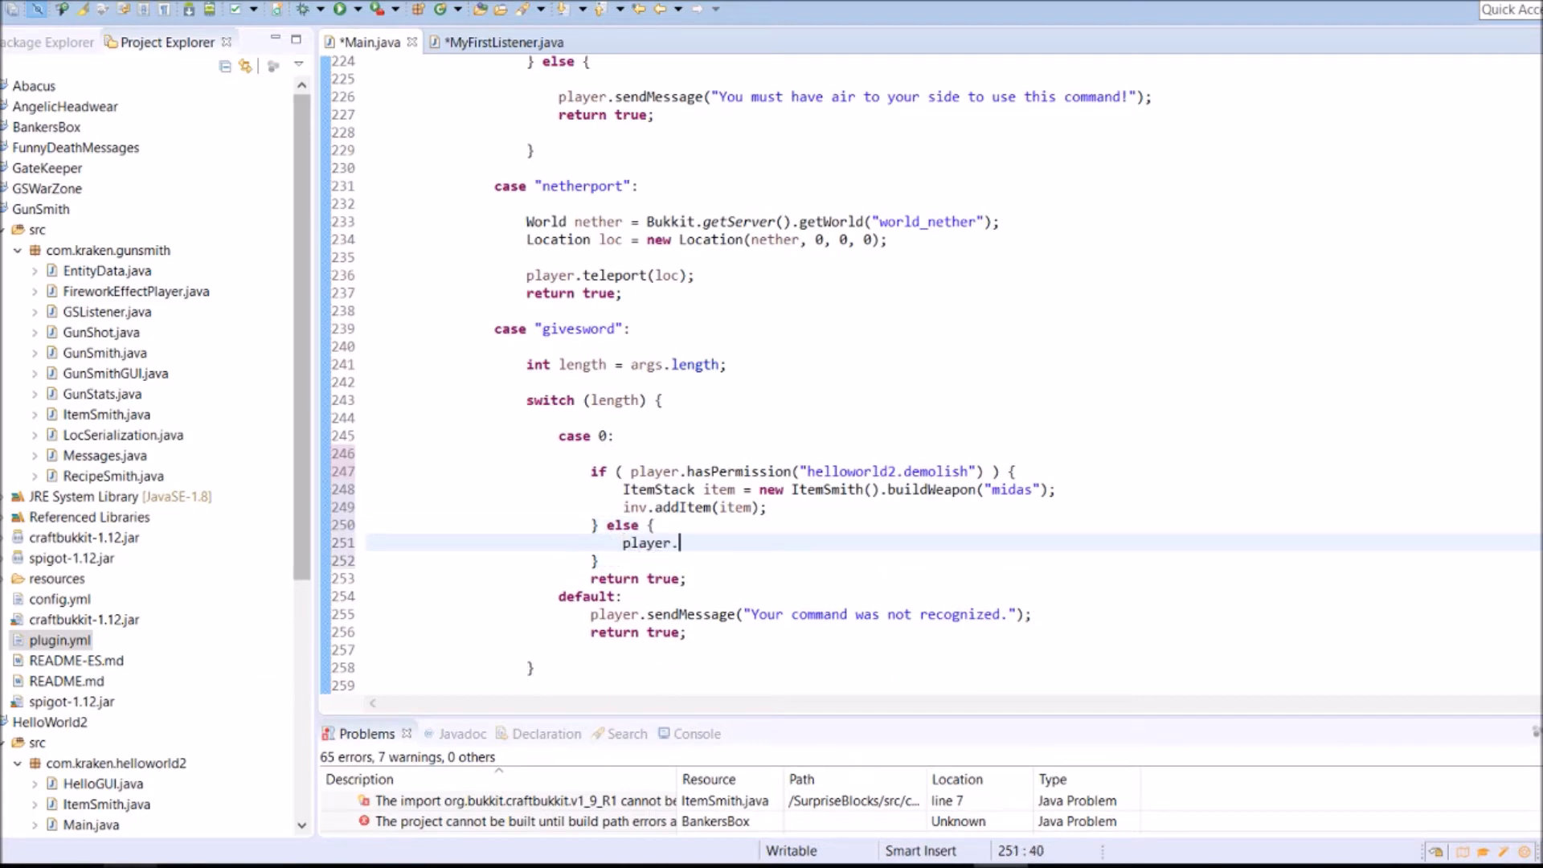
type("sendMess")
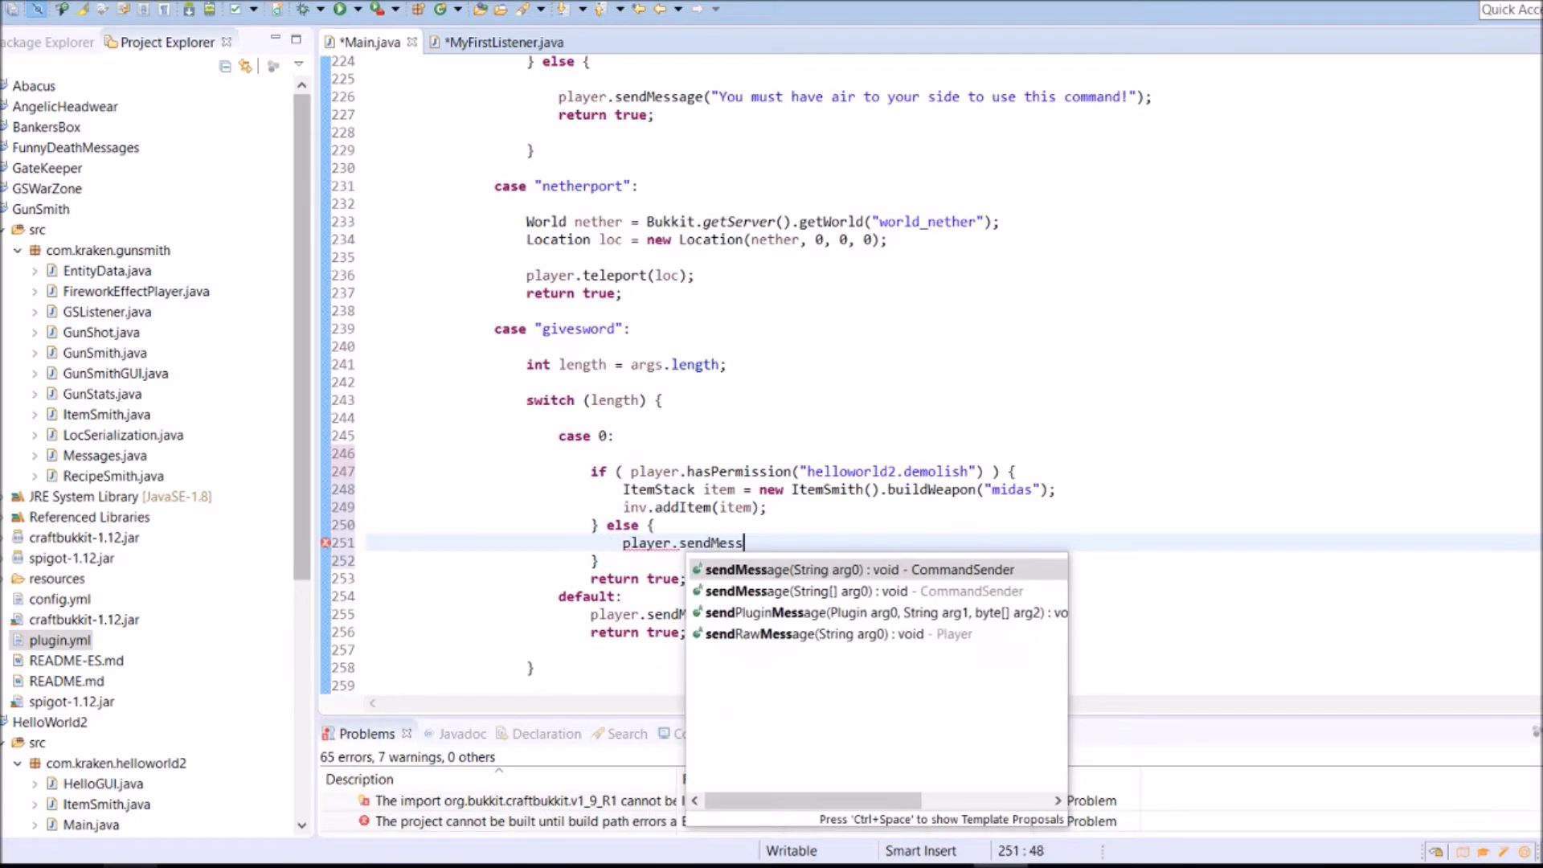
key("Return")
key("End")
type(";")
key("BackSpace")
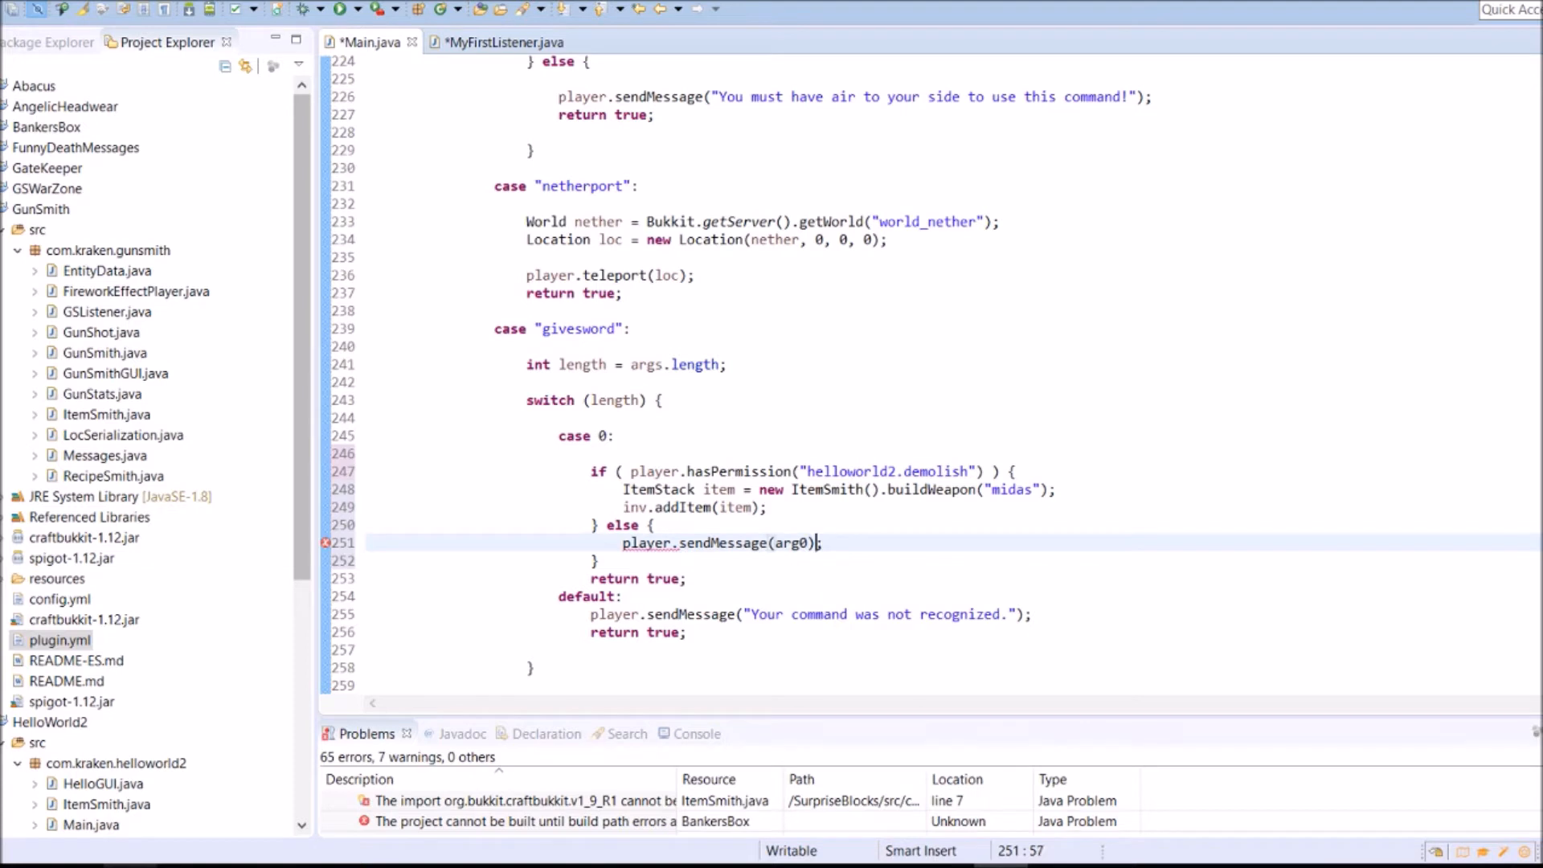
key("Left")
key("Left")
key("BackSpace")
key("BackSpace")
key("BackSpace")
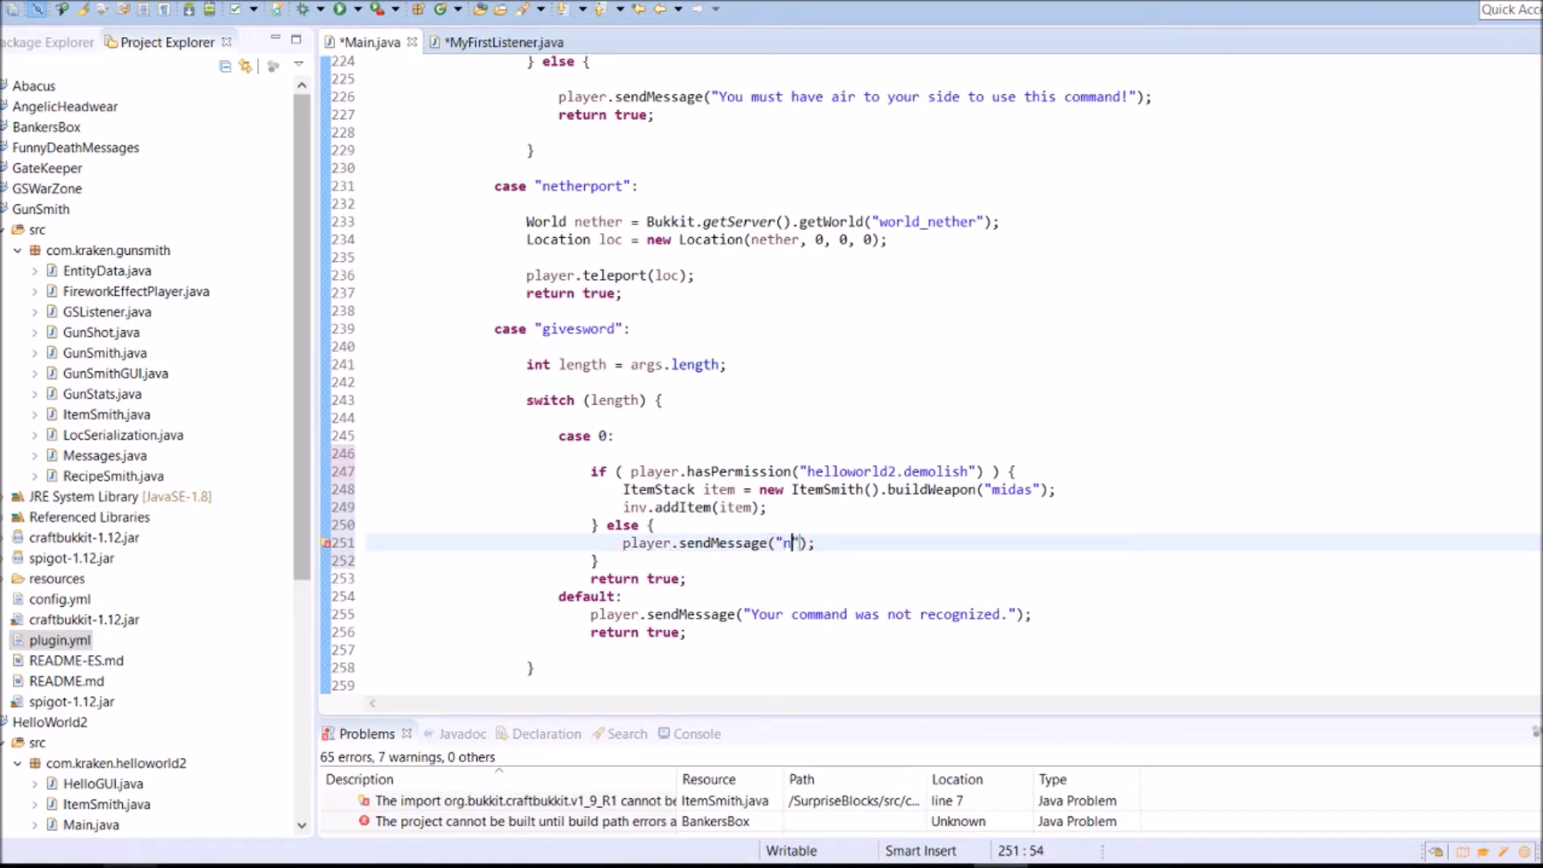
type("\"NO SWORD ")
type("4 U!")
key("ctrl+s")
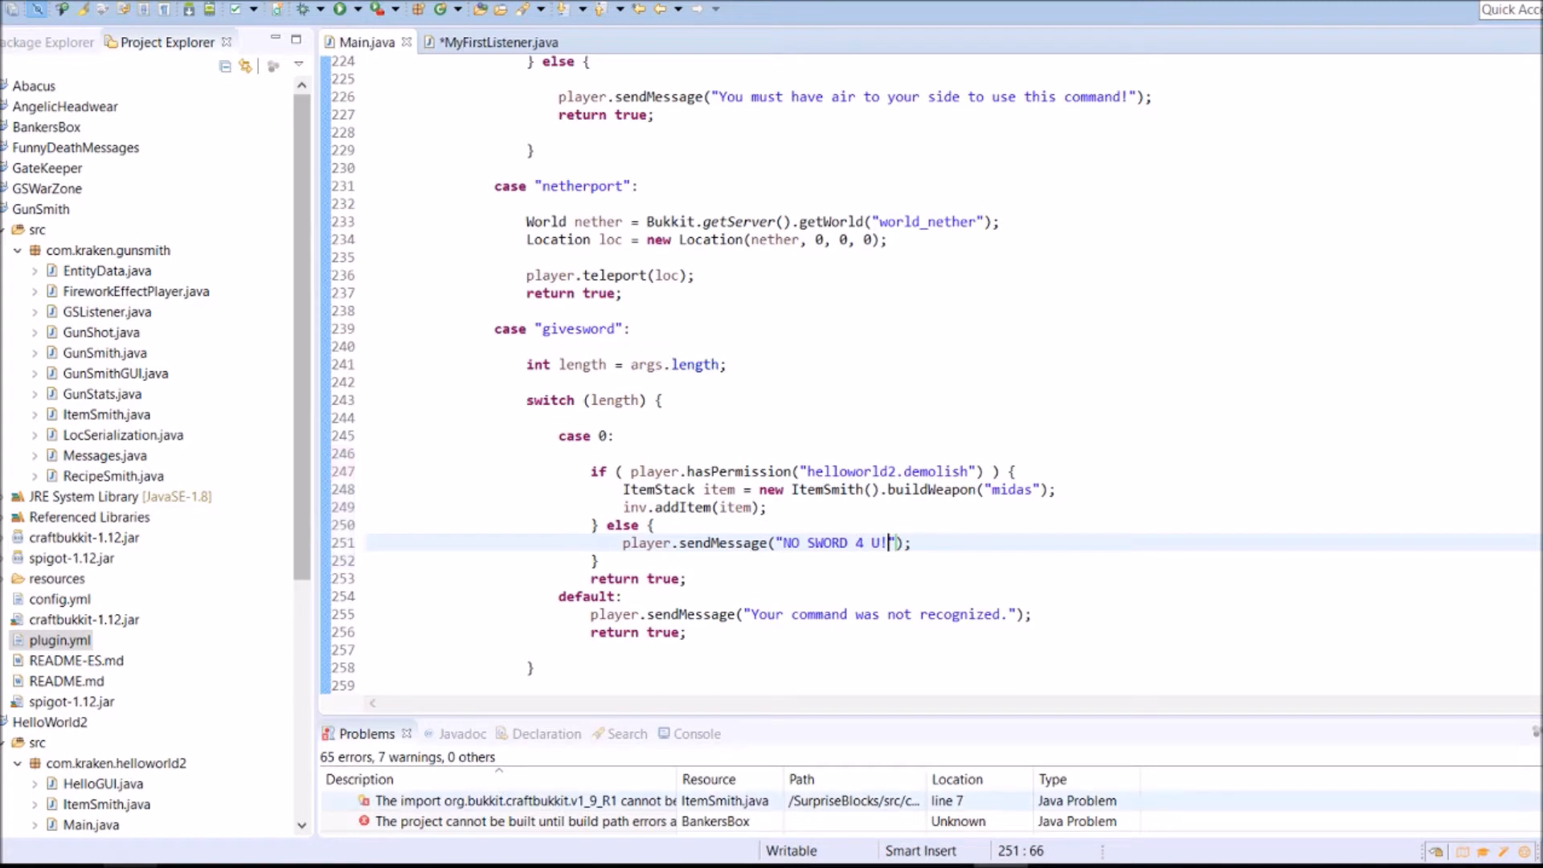
key("ctrl+shift+Left")
key("ctrl+shift+Left")
key("ctrl+shift+Left")
key("ctrl+shift+Left")
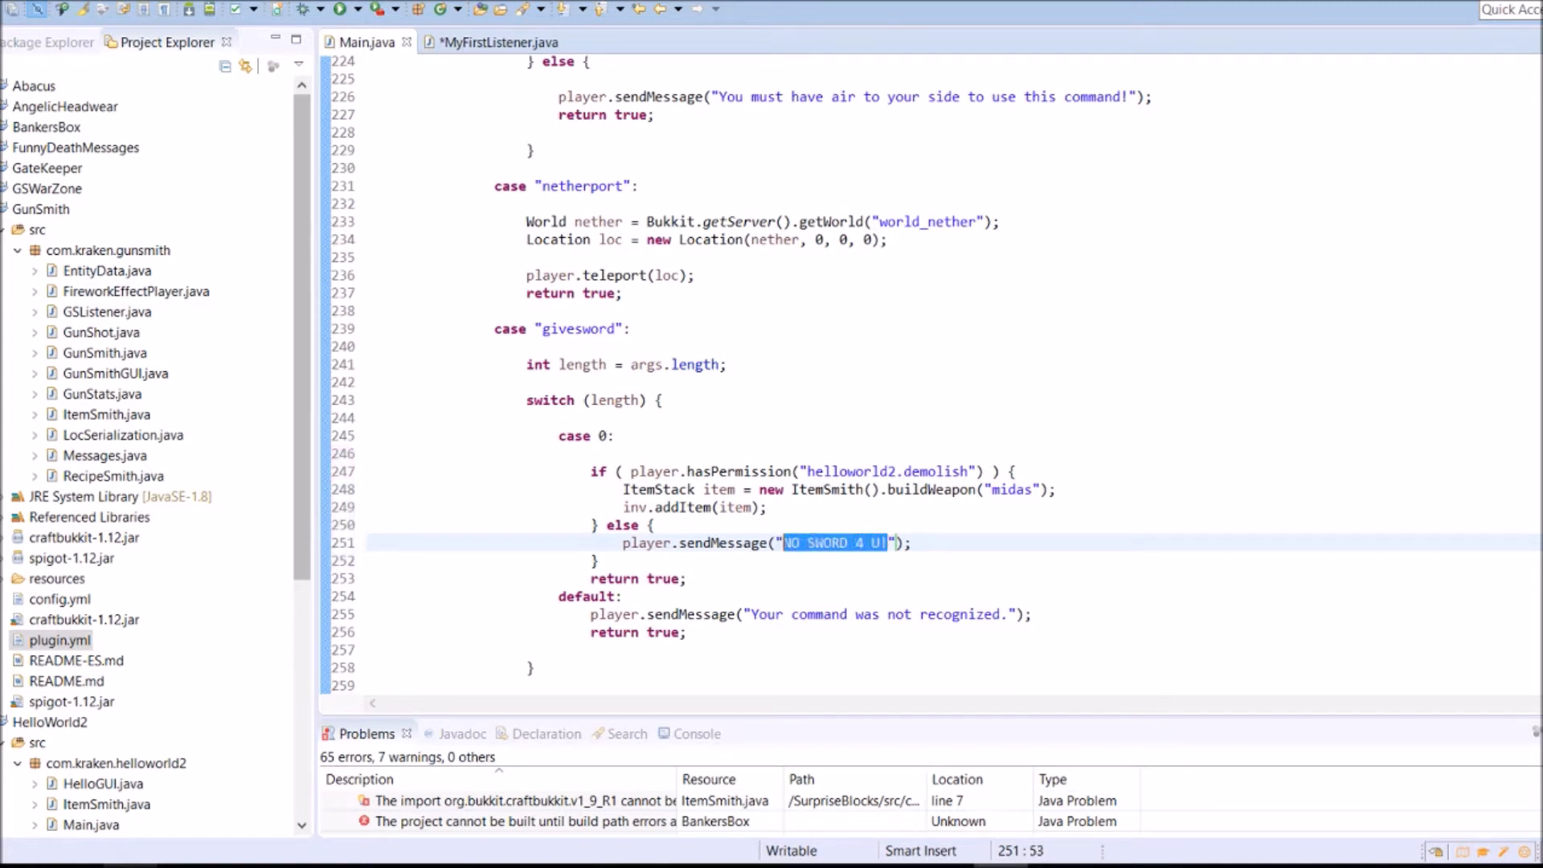
key("Left")
key("End")
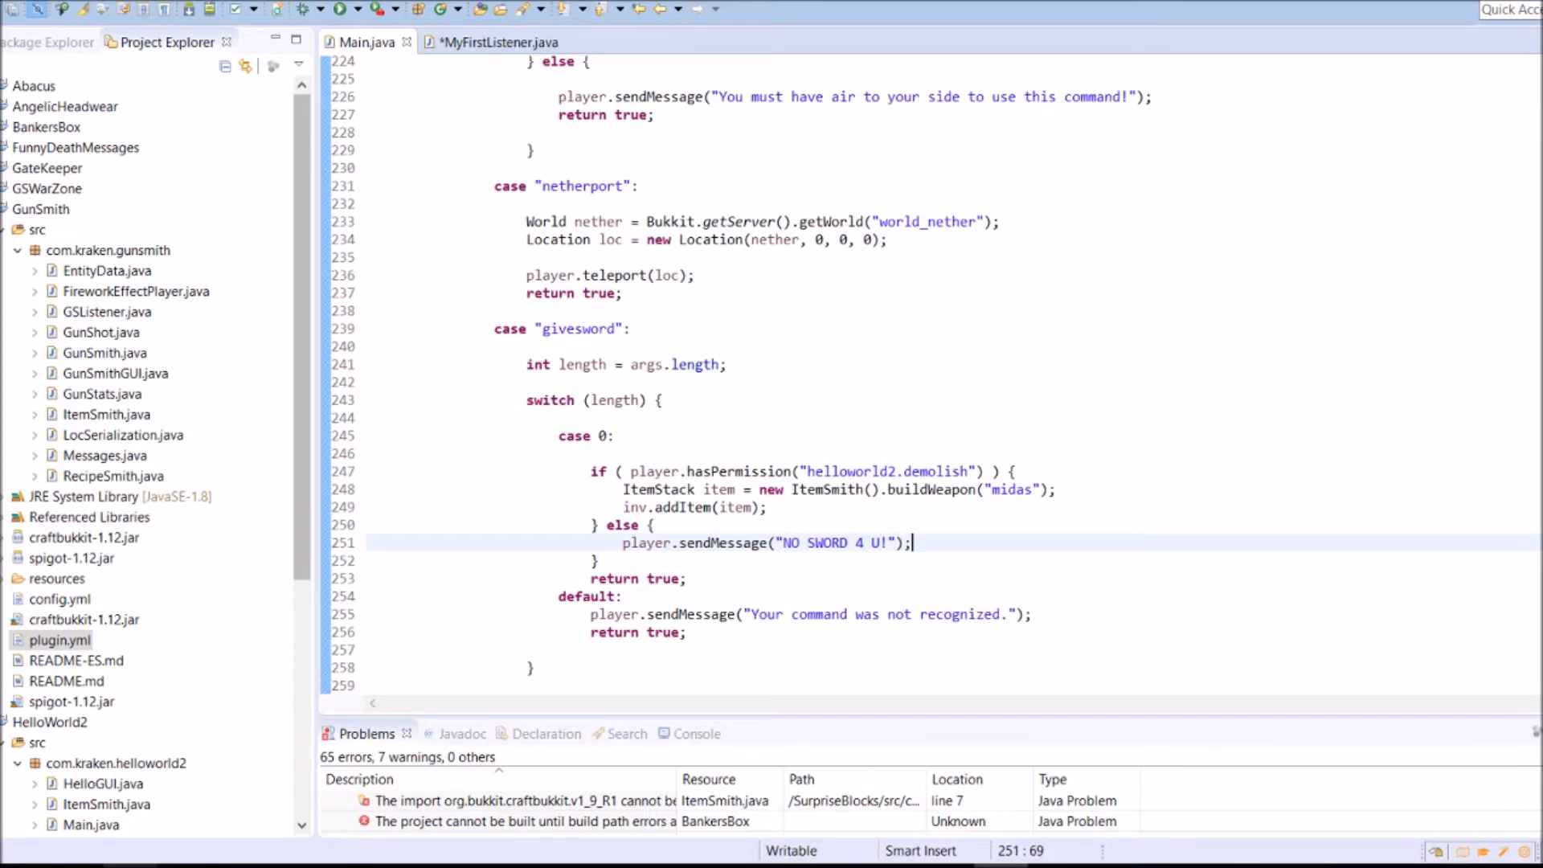
scroll(844, 362, "up", 5)
scroll(844, 363, "up", 5)
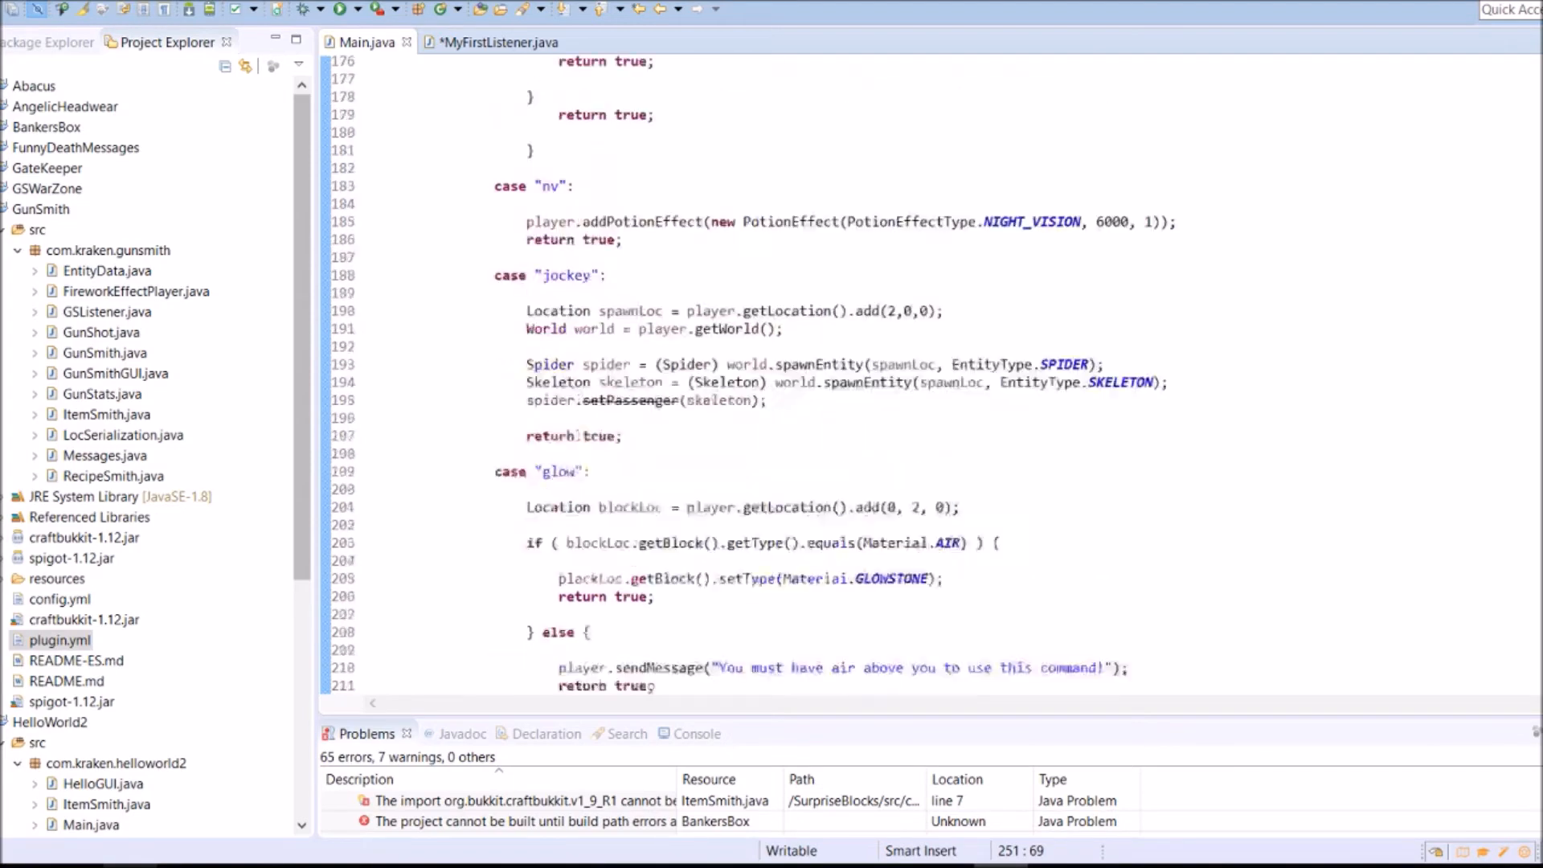
scroll(844, 362, "up", 4)
scroll(845, 363, "up", 5)
scroll(845, 361, "down", 5)
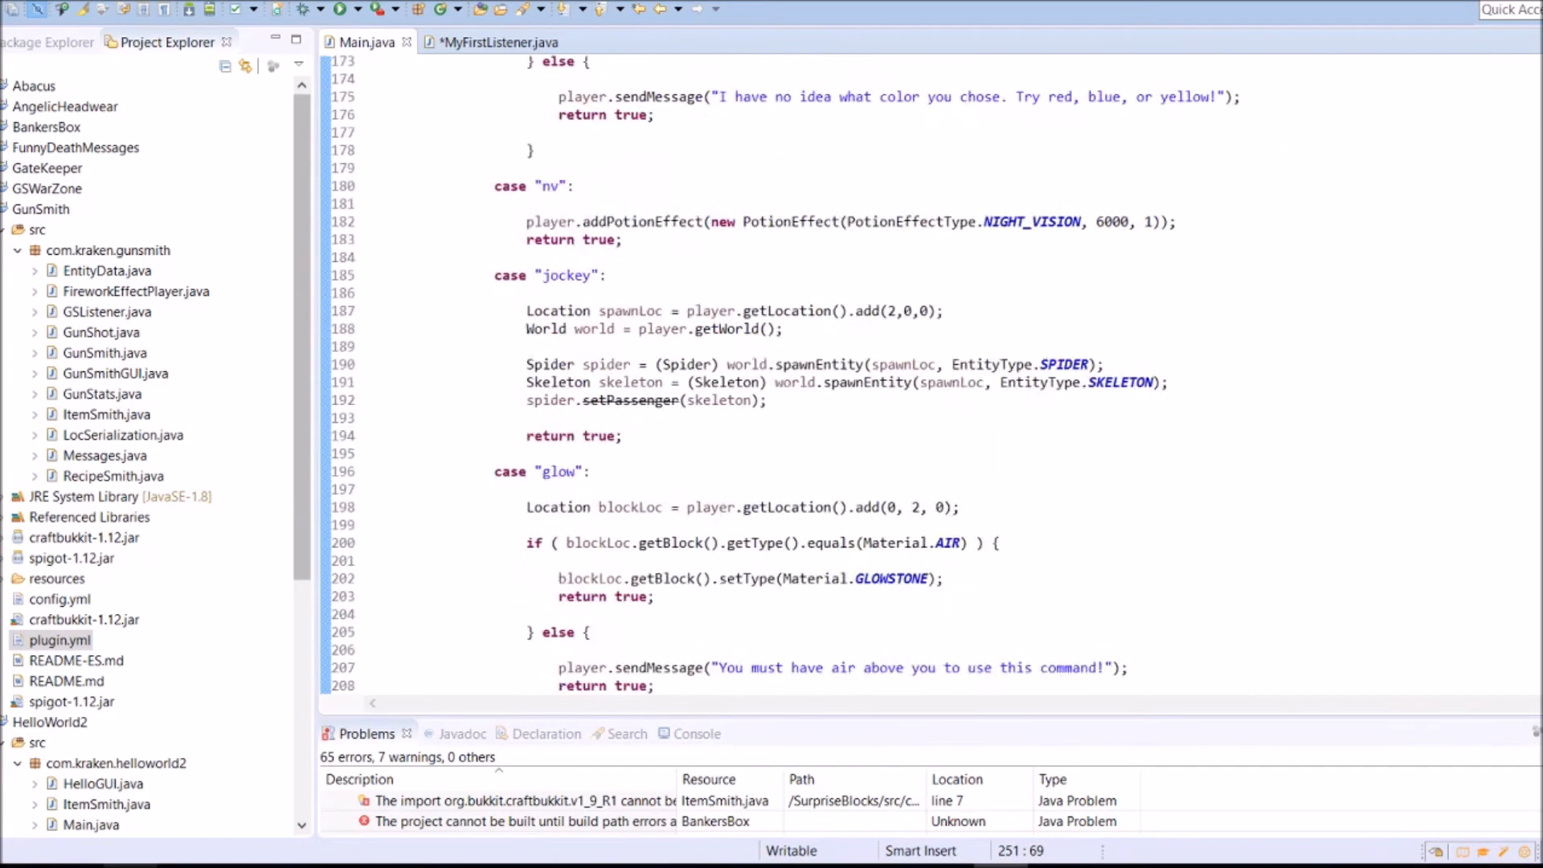
scroll(844, 362, "down", 5)
scroll(845, 362, "down", 3)
scroll(845, 362, "down", 3)
scroll(844, 362, "down", 3)
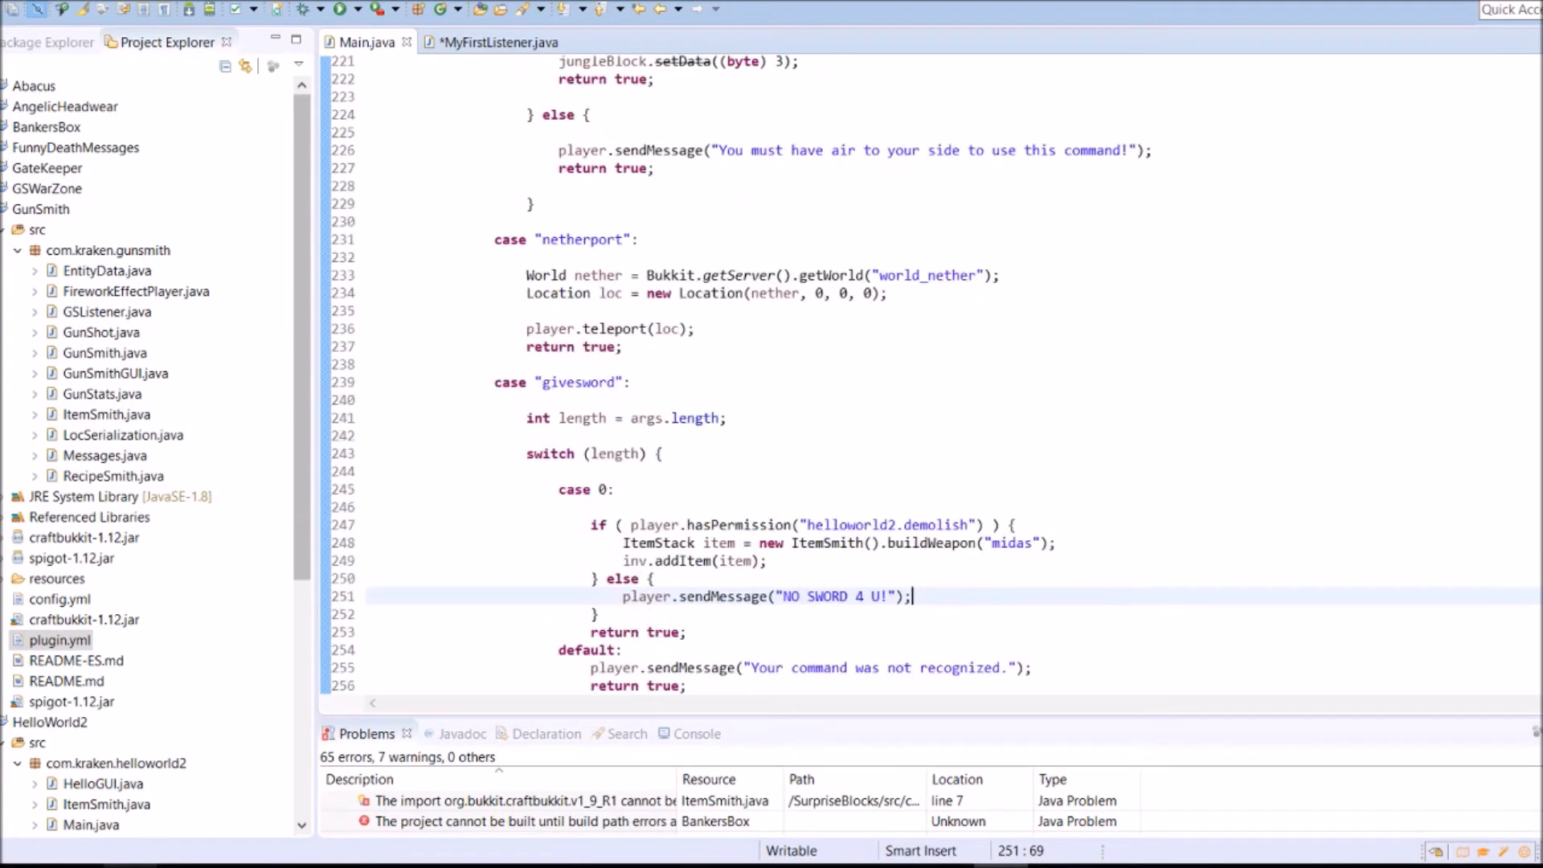
left_click_drag(914, 596, 591, 524)
key("ctrl+c")
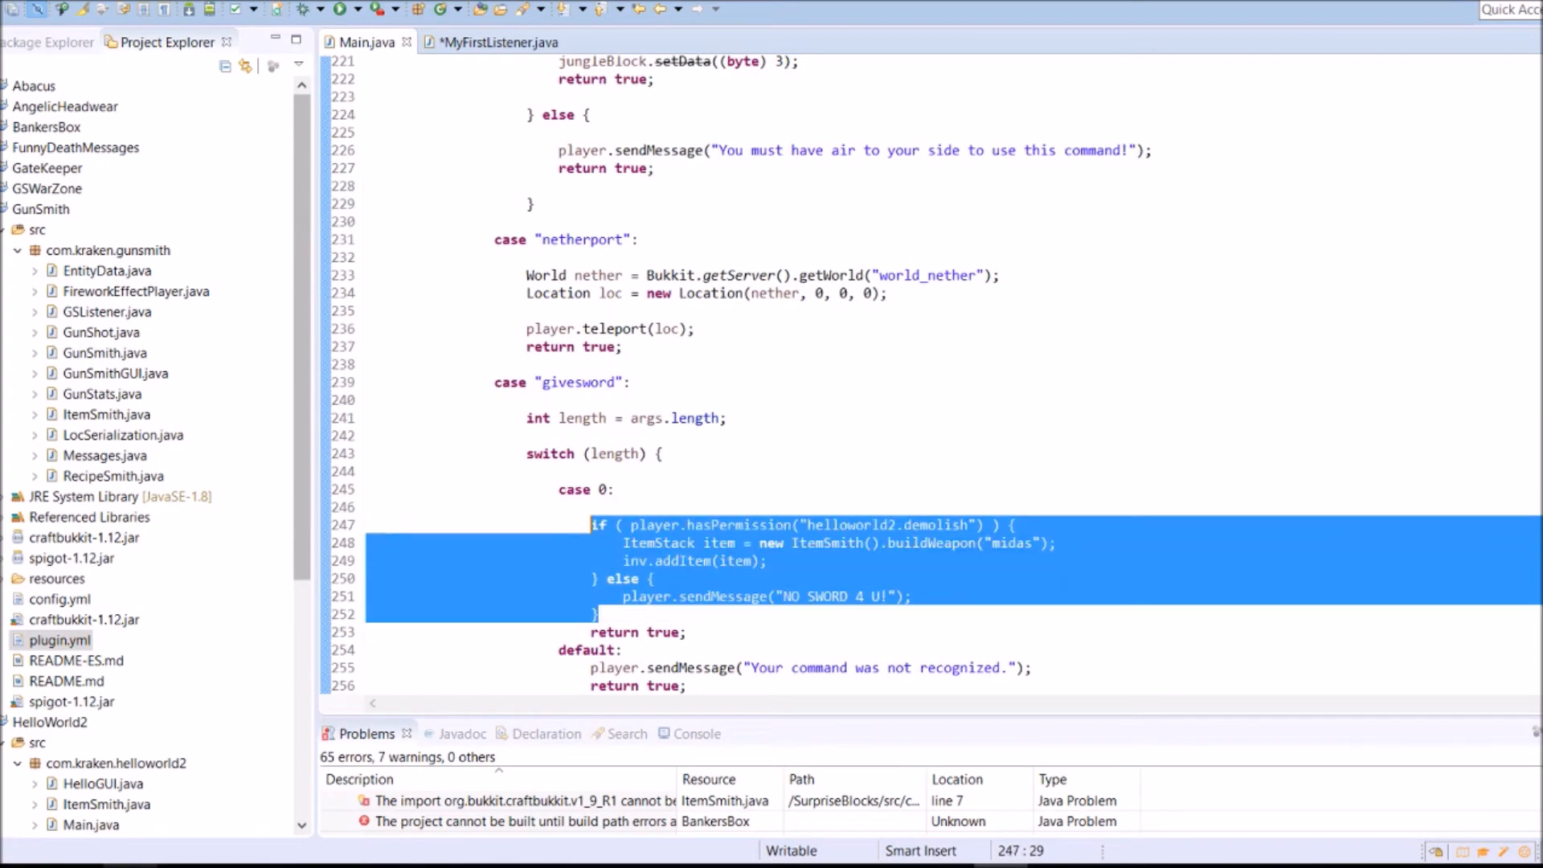
scroll(845, 362, "up", 5)
scroll(844, 362, "up", 5)
scroll(844, 361, "up", 5)
scroll(844, 363, "up", 5)
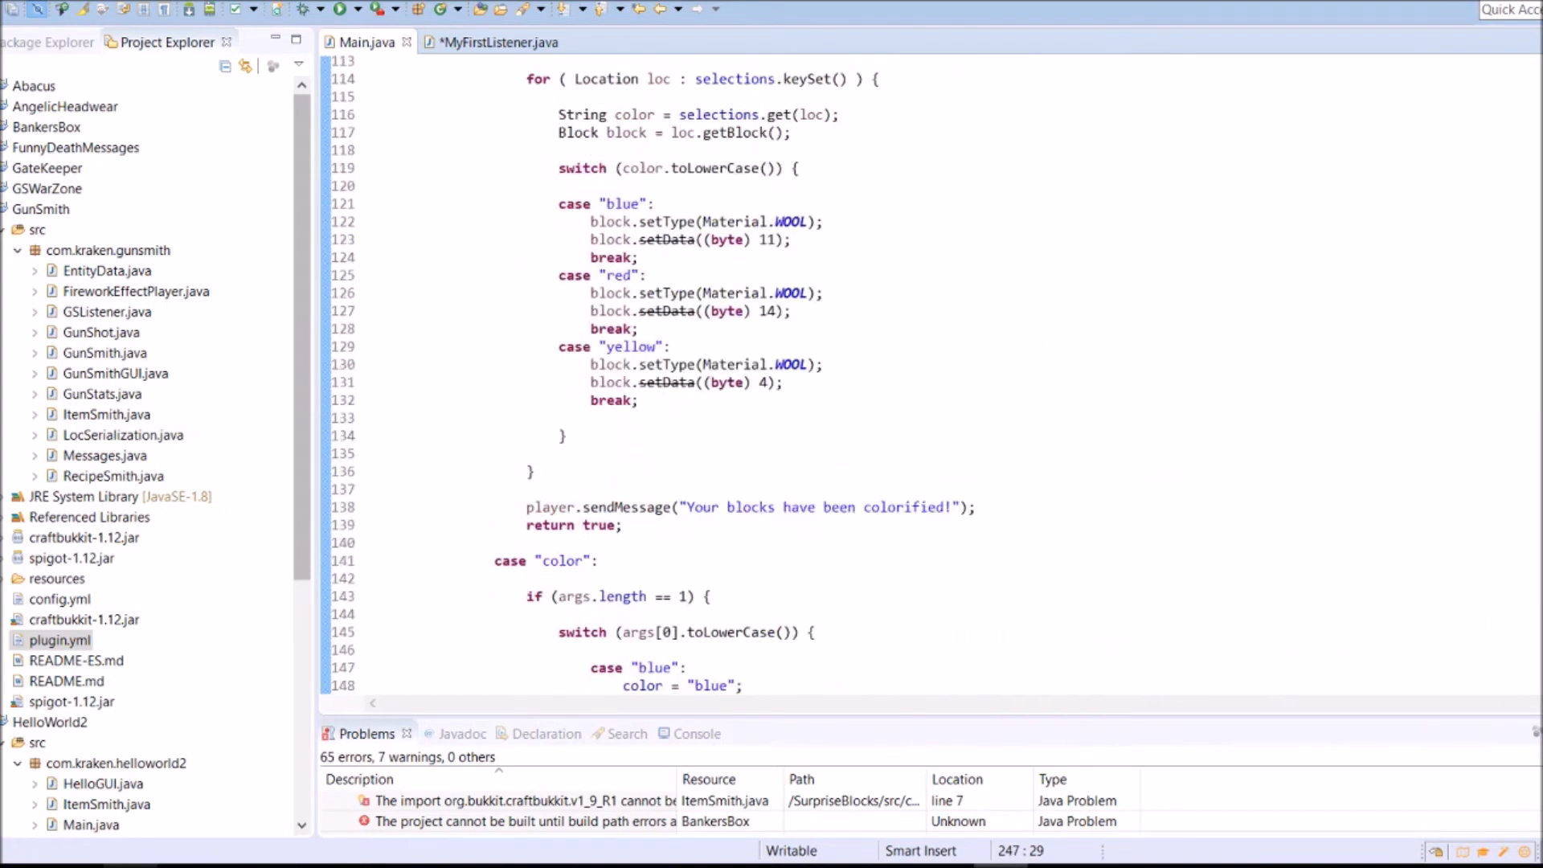
scroll(844, 362, "up", 5)
scroll(844, 362, "up", 5)
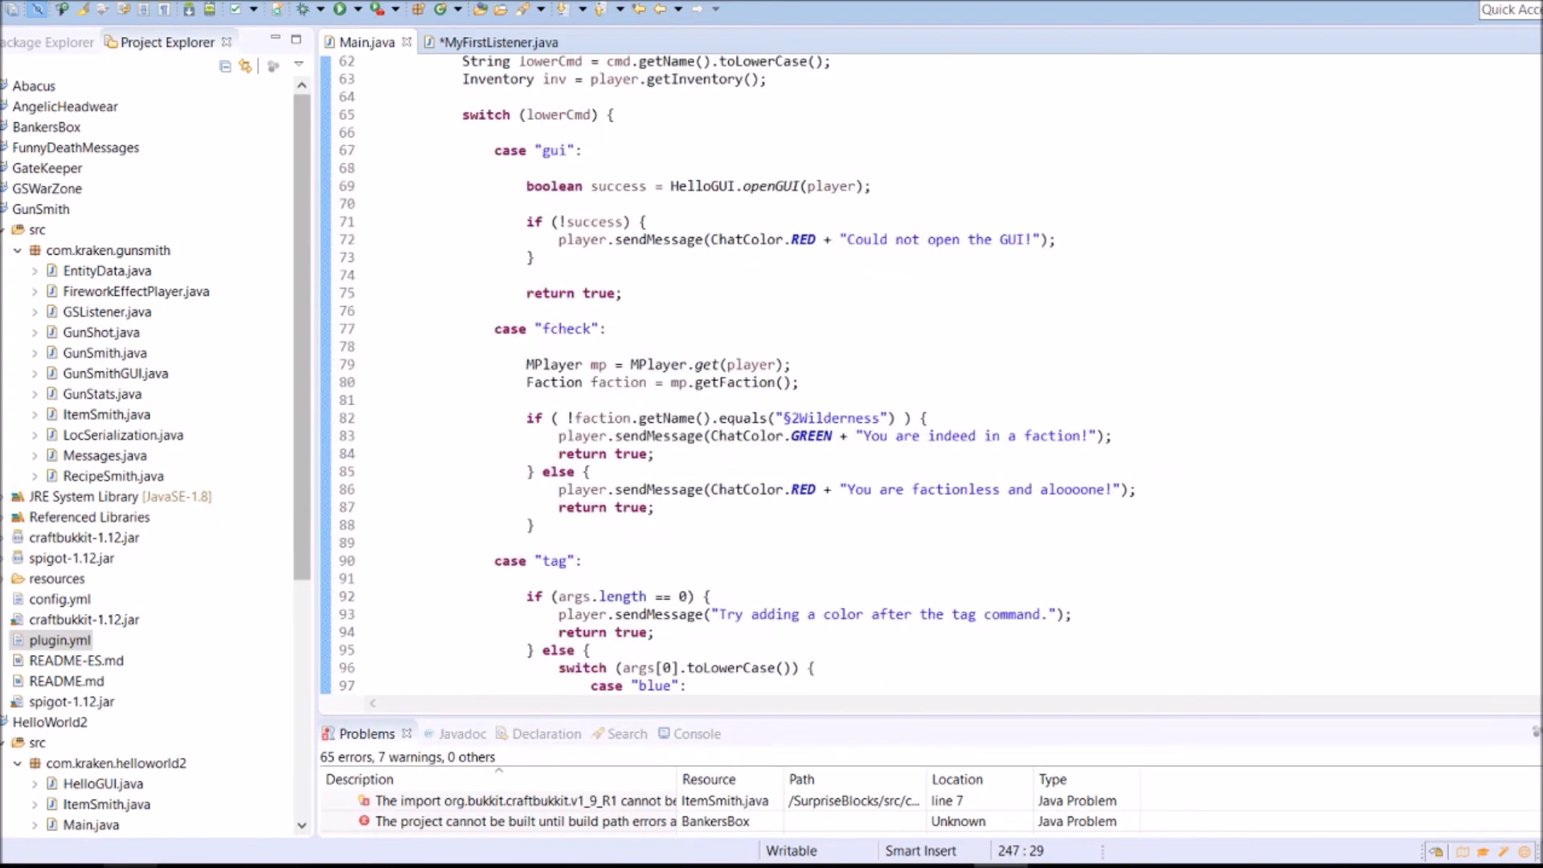
Paste the permission if/else block under case "gui" and select demolish for renaming.
left_click(537, 257)
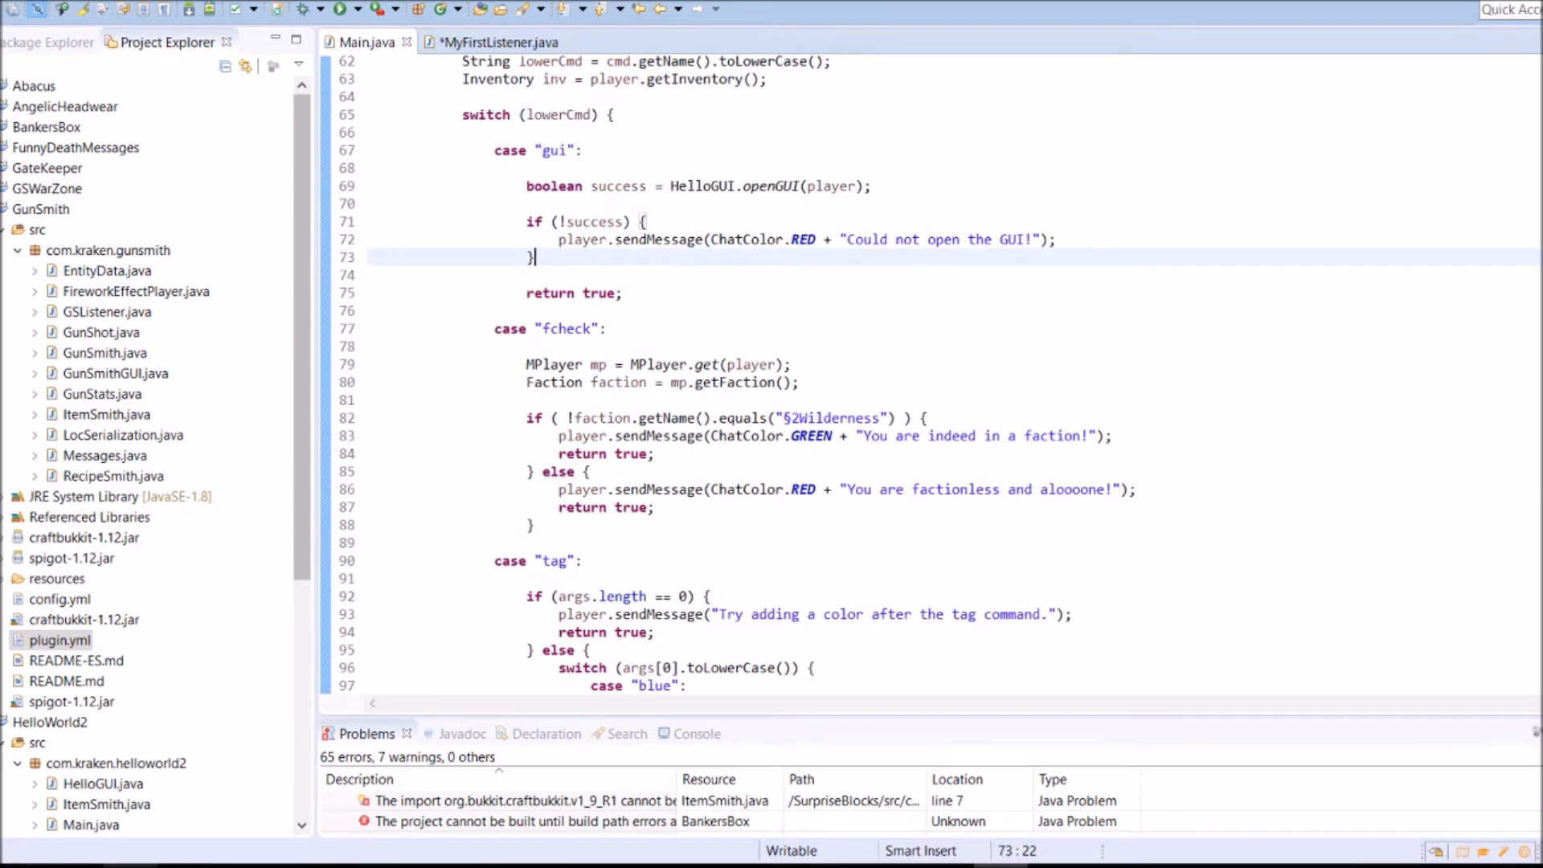
left_click(537, 167)
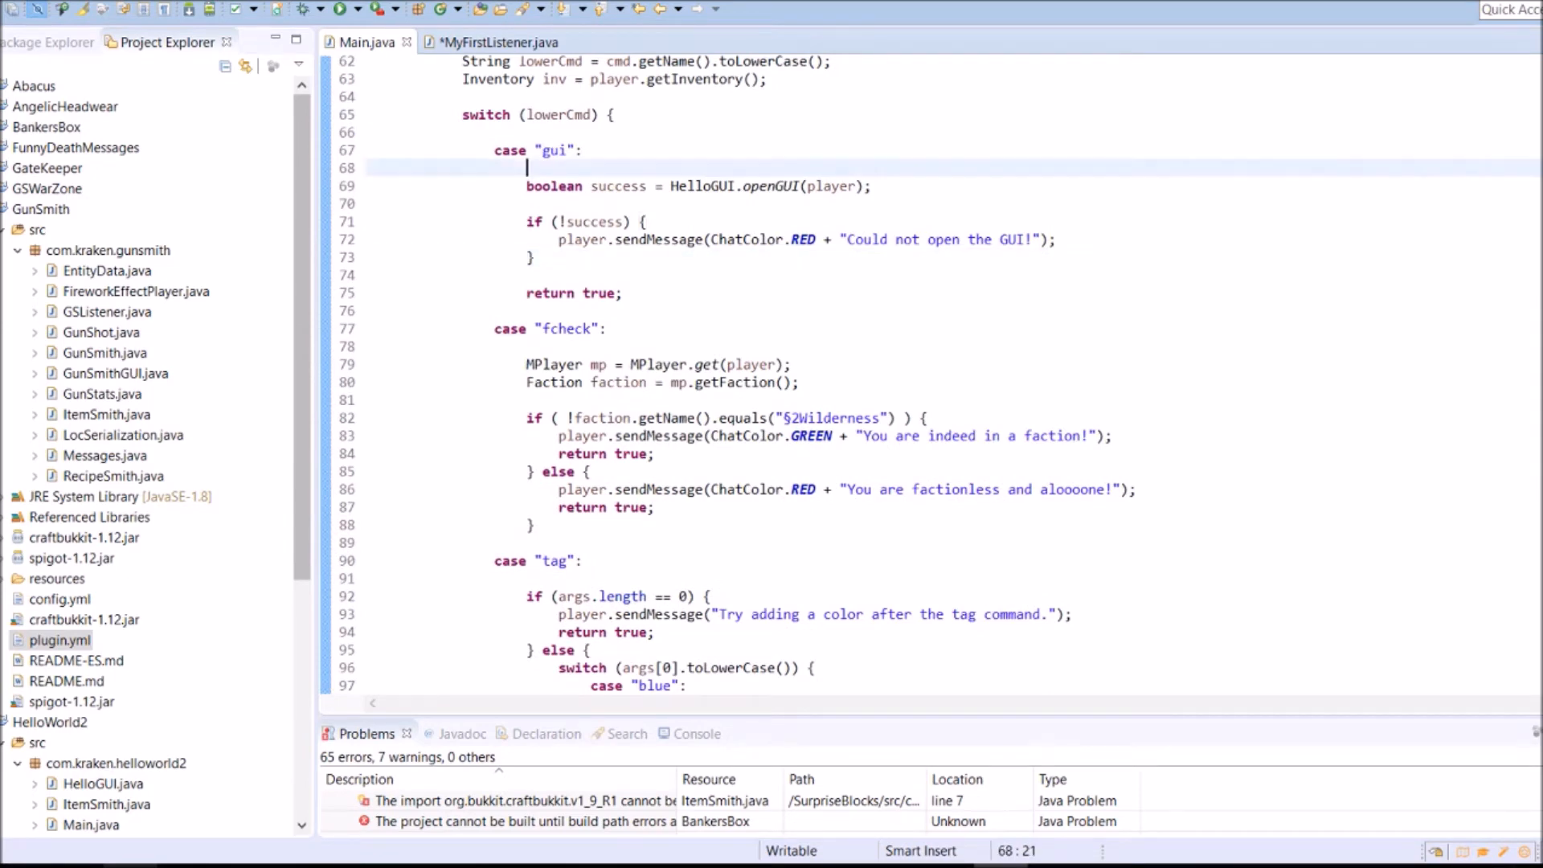
key("Return")
key("Return")
key("ctrl+v")
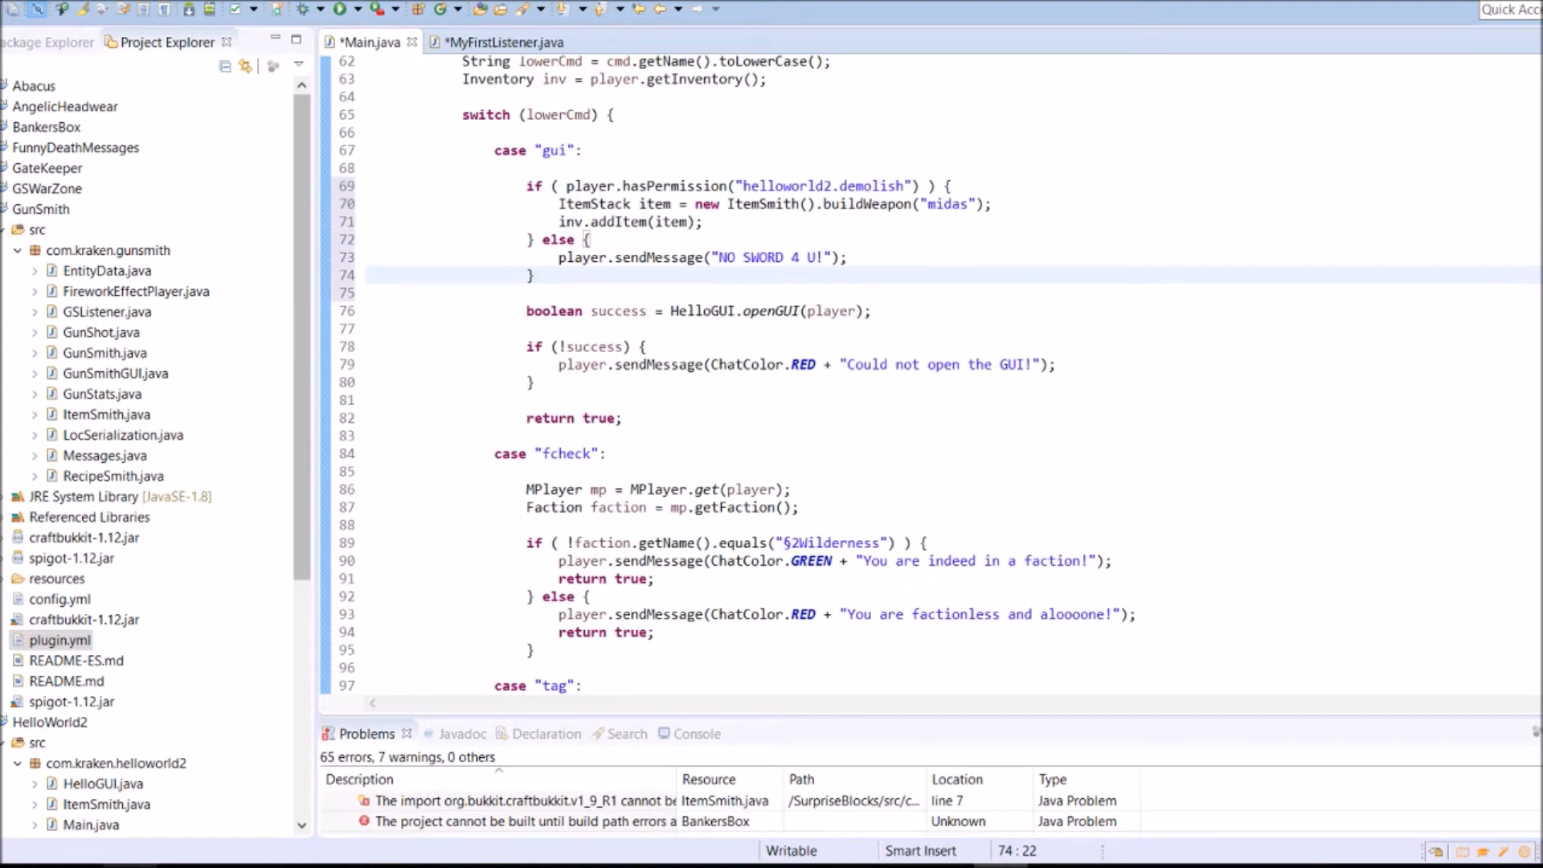
double_click(869, 185)
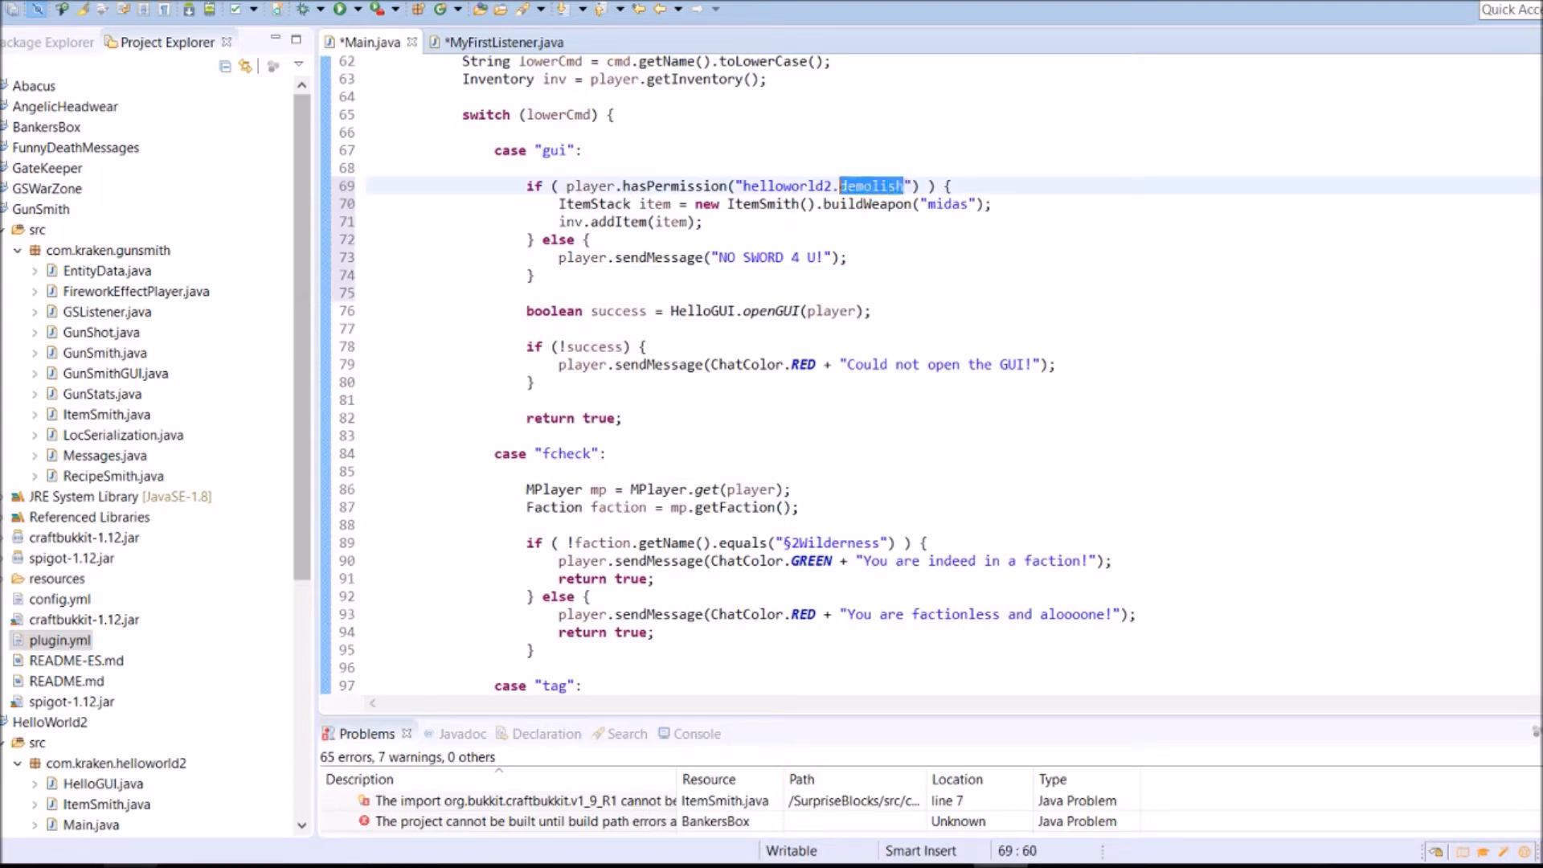
type("gui")
scroll(941, 386, "down", 15)
scroll(940, 386, "down", 20)
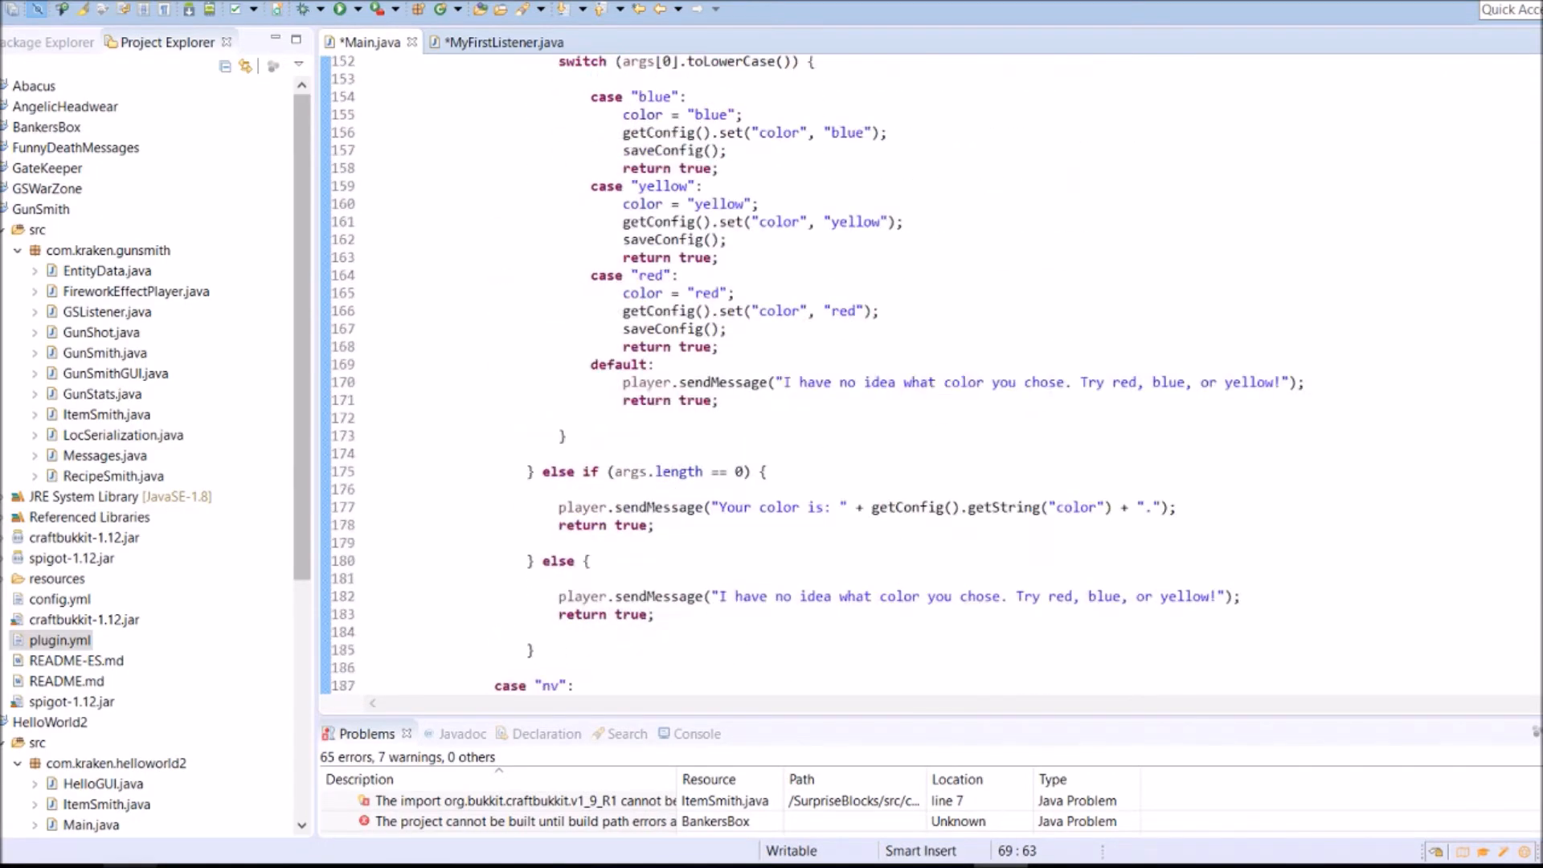
scroll(941, 386, "down", 12)
scroll(940, 386, "down", 12)
scroll(941, 387, "down", 2)
scroll(941, 386, "up", 4)
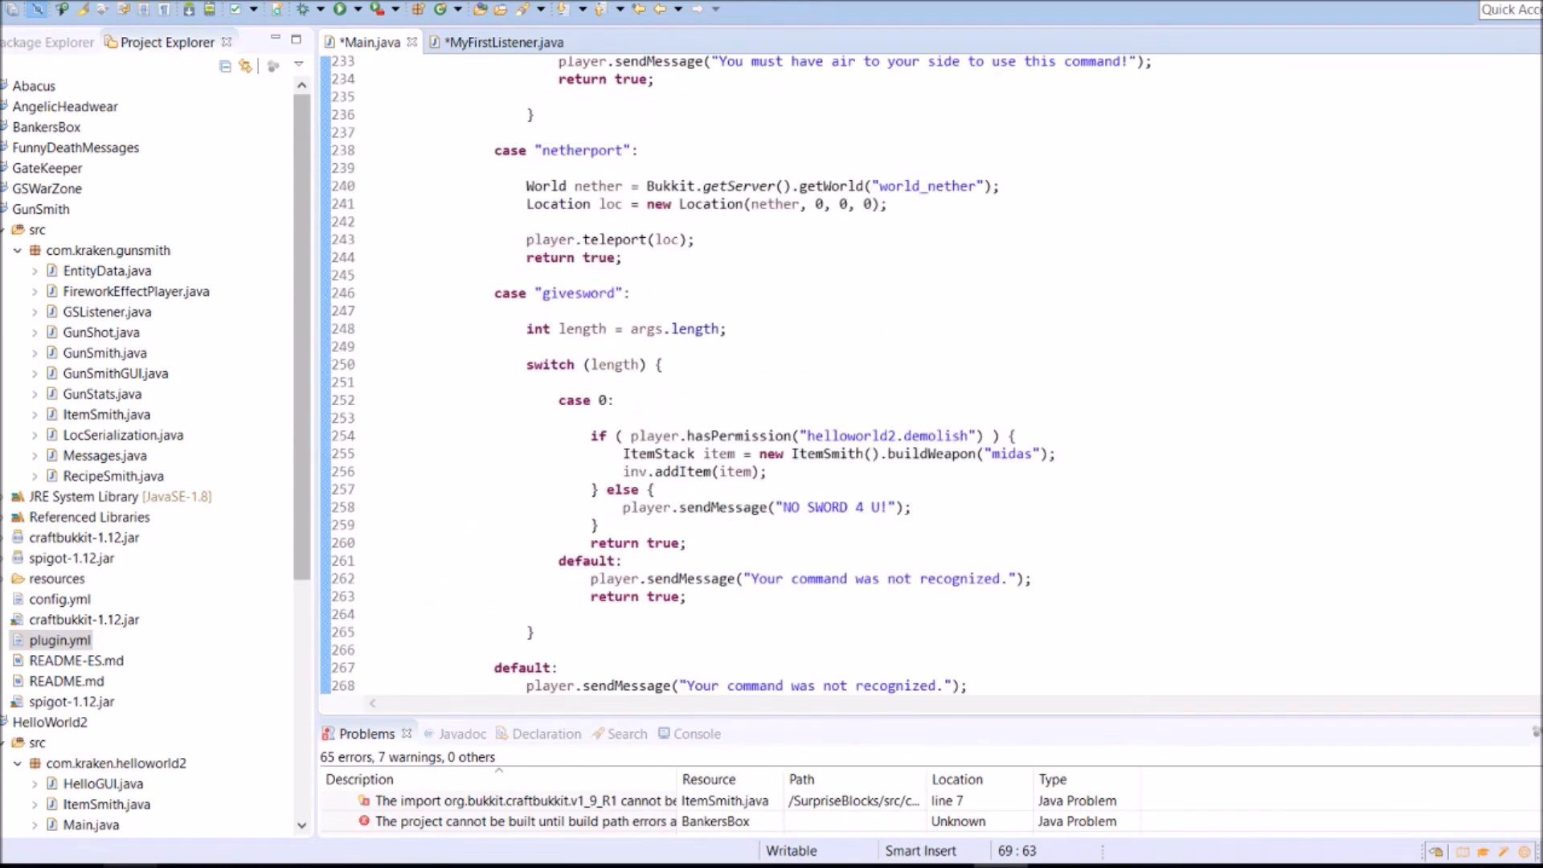
Rename the givesword permission from helloworld2.demolish to helloworld2.sword and save Main.java.
double_click(937, 436)
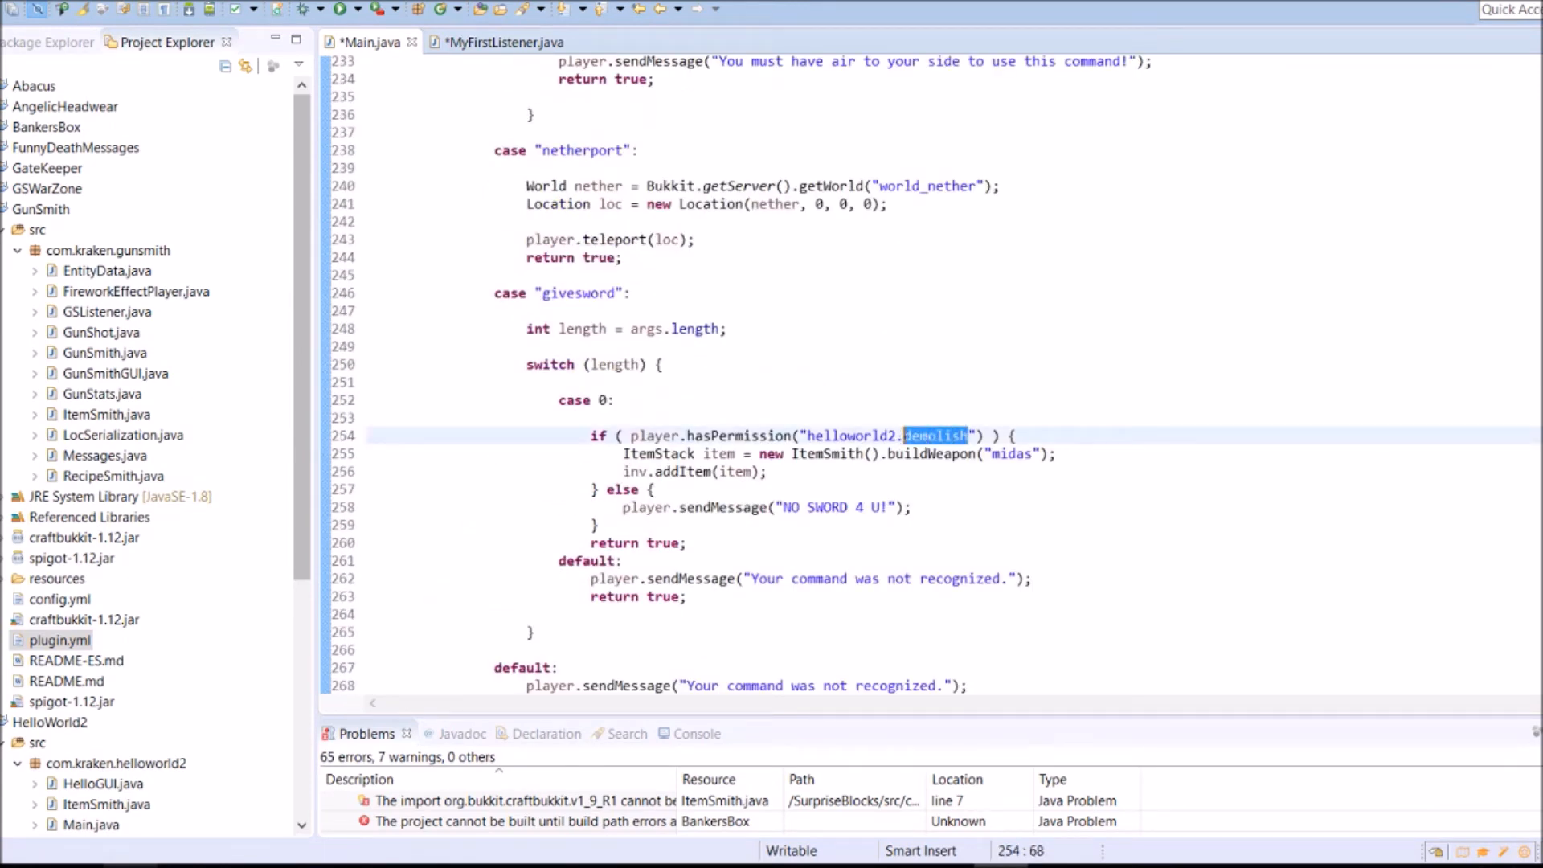
type("sword")
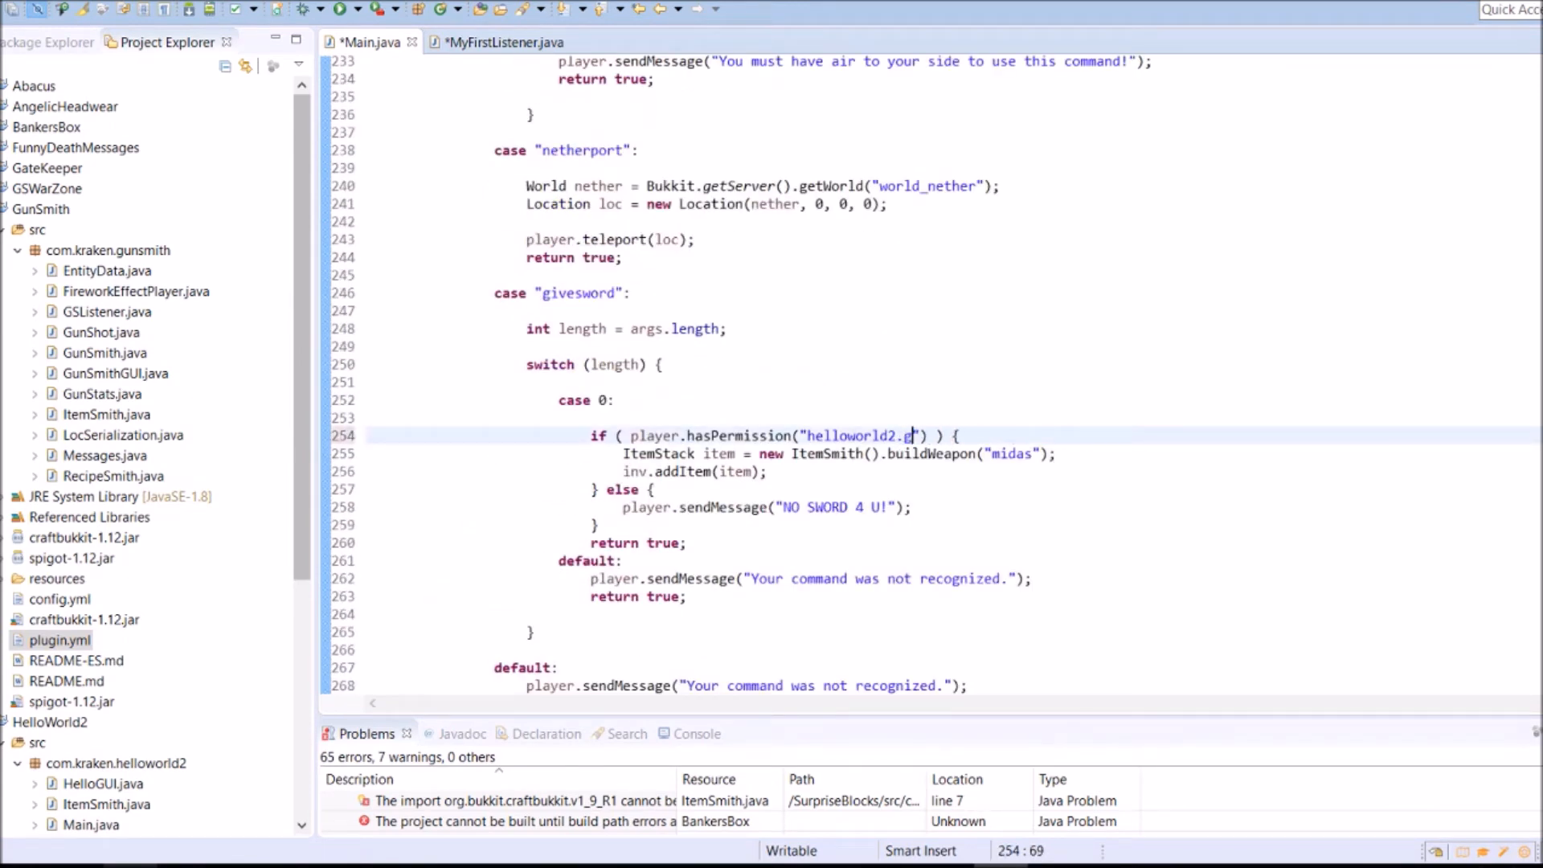
key("ctrl+s")
scroll(941, 386, "up", 15)
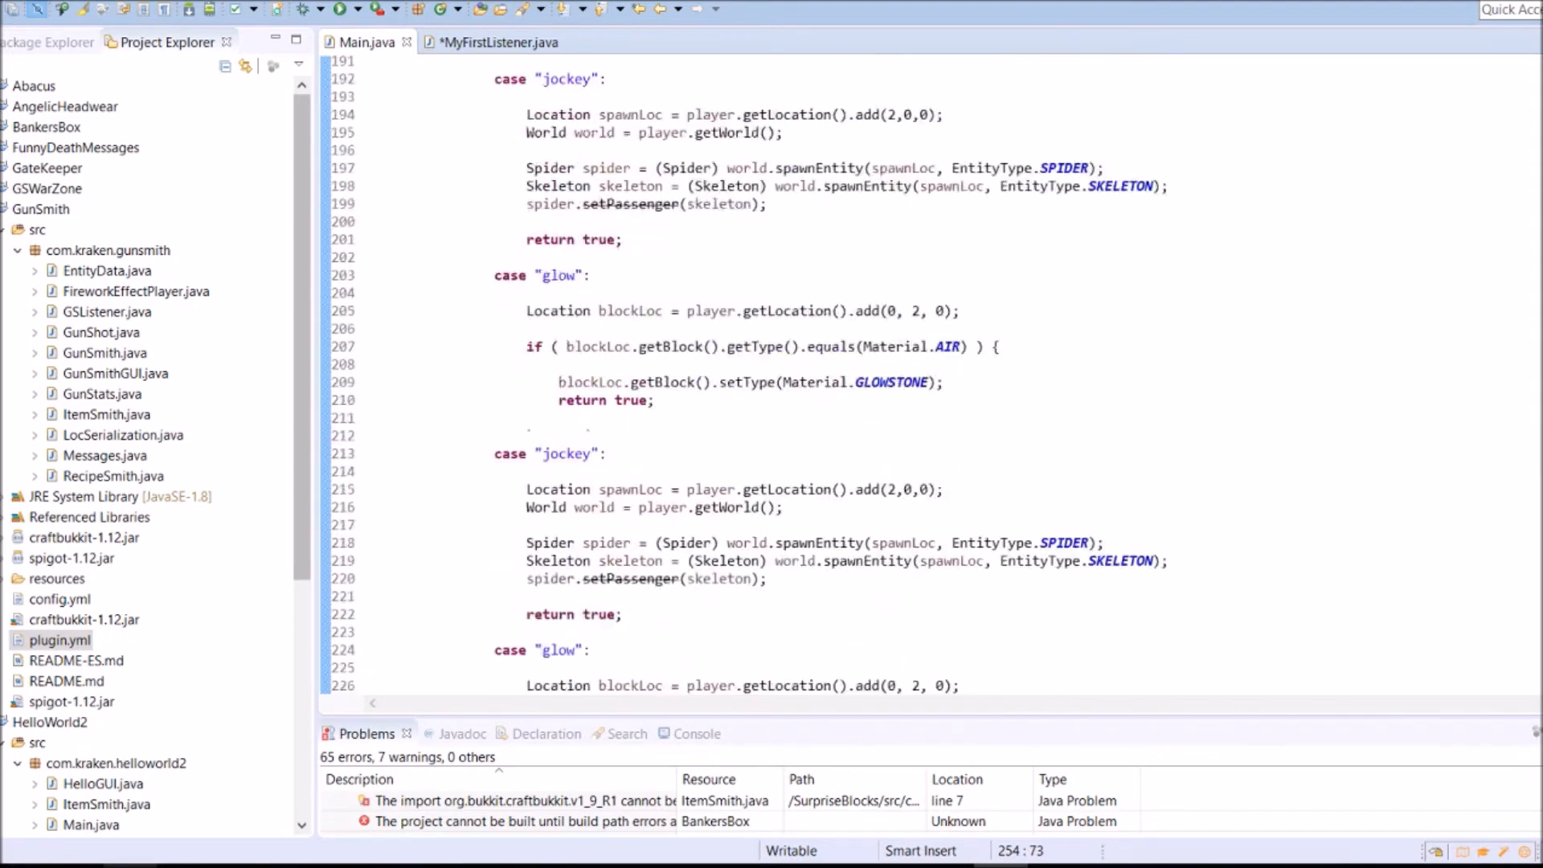
scroll(941, 387, "up", 15)
scroll(941, 386, "up", 10)
scroll(940, 386, "up", 13)
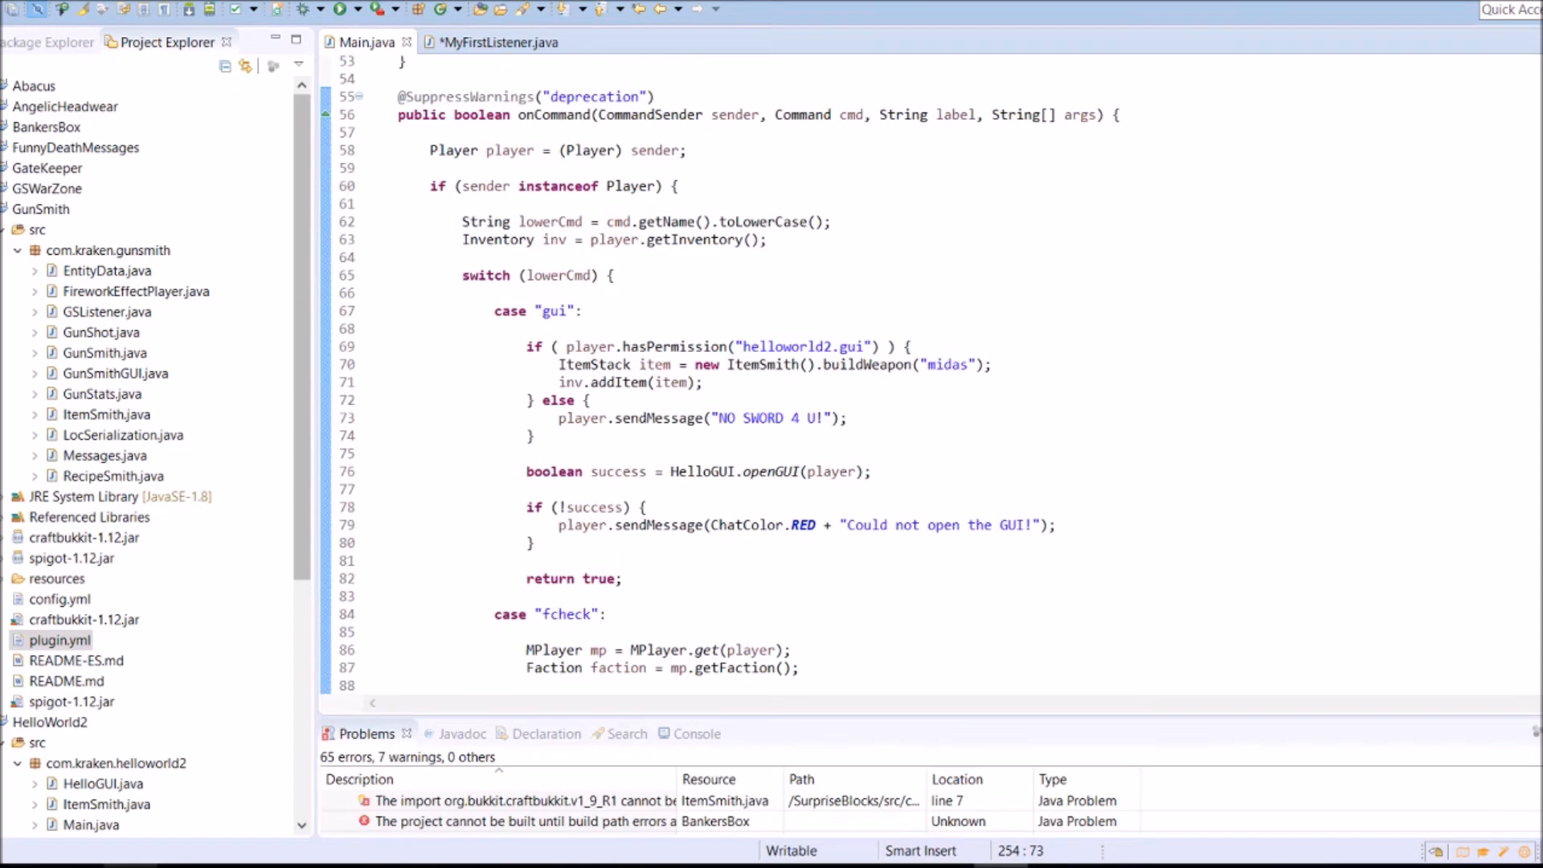
Move the openGUI line into the permission check, replacing the item-building line, and save.
double_click(833, 472)
left_click_drag(871, 471, 527, 471)
key("BackSpace")
left_click_drag(991, 364, 560, 364)
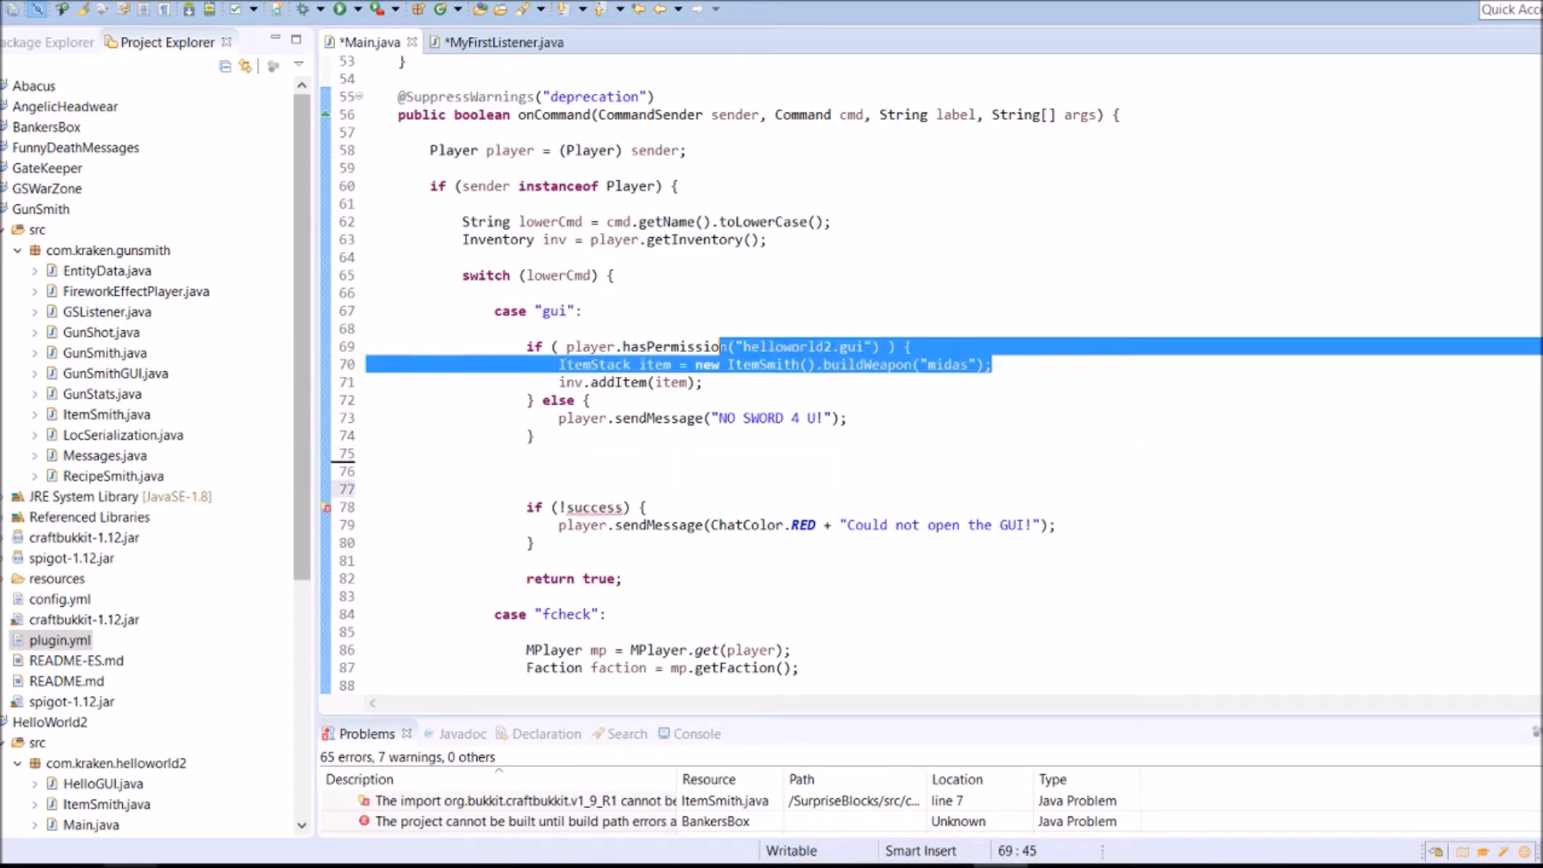
type("boolean success = HelloGUI.openGUI(player);")
left_click(527, 471)
left_click_drag(527, 471, 537, 435)
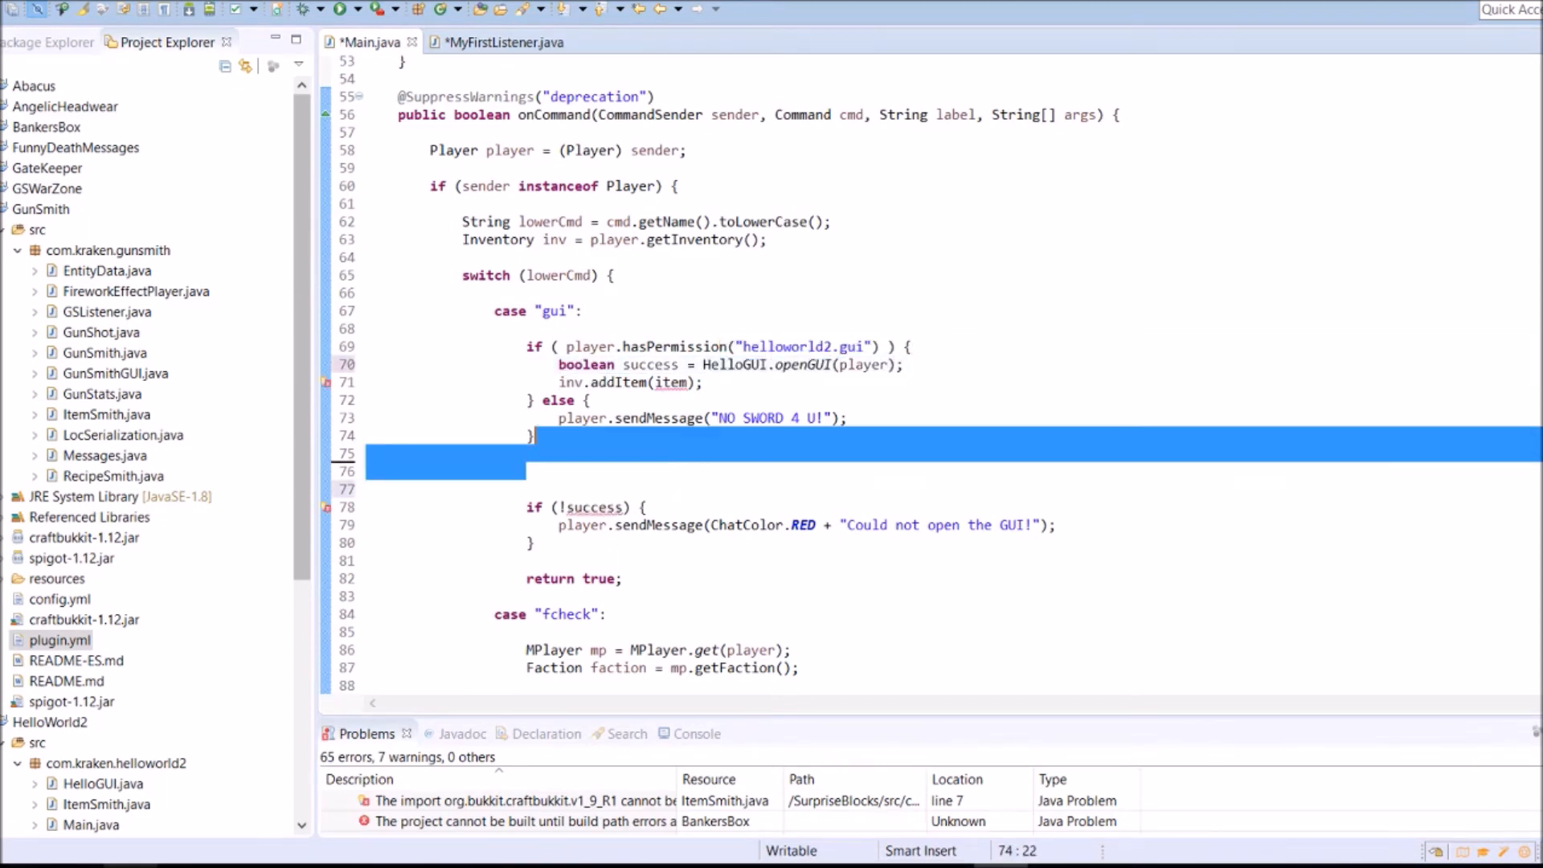
key("BackSpace")
key("ctrl+s")
Delete the leftover addItem line from the gui case and save.
left_click(687, 382)
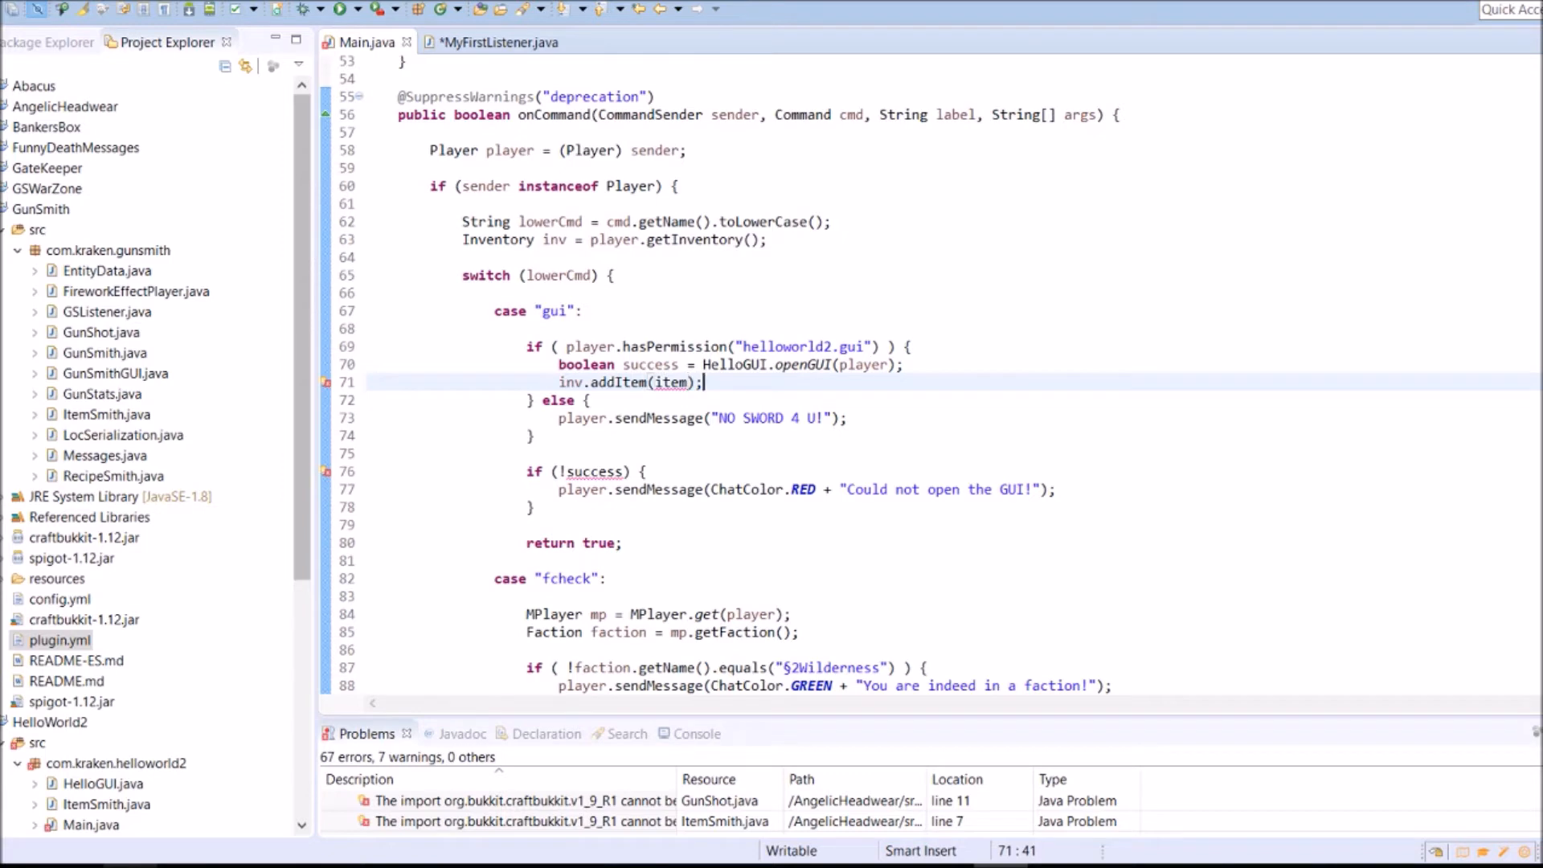
left_click_drag(702, 382, 905, 365)
key("BackSpace")
key("ctrl+s")
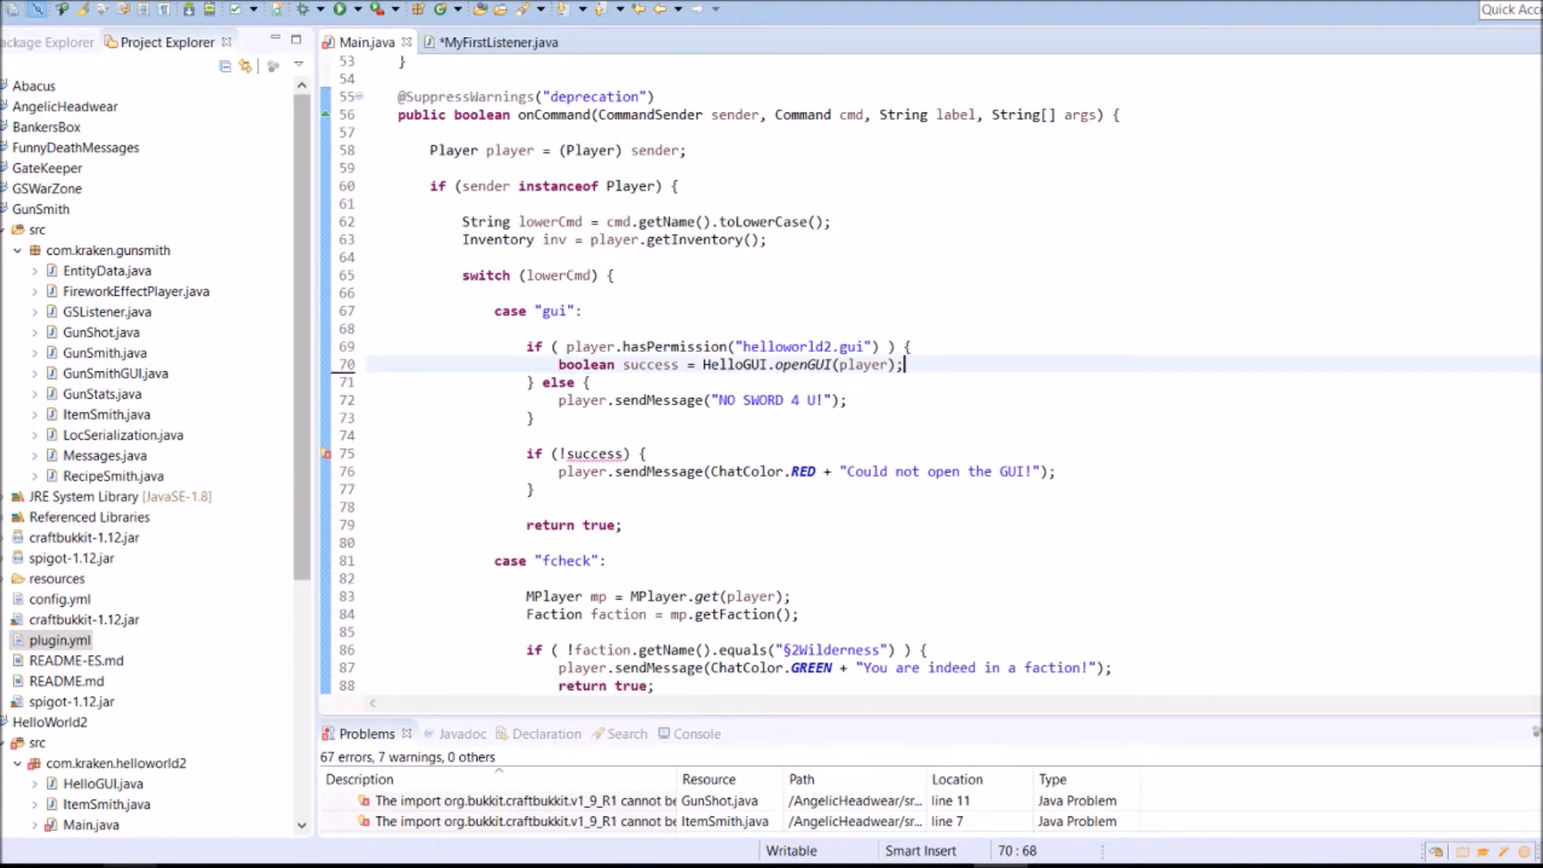
Move the if (!success) failure block inside the permission check with spacing, and save.
left_click_drag(534, 489, 535, 418)
key("BackSpace")
key("BackSpace")
key("ctrl+v")
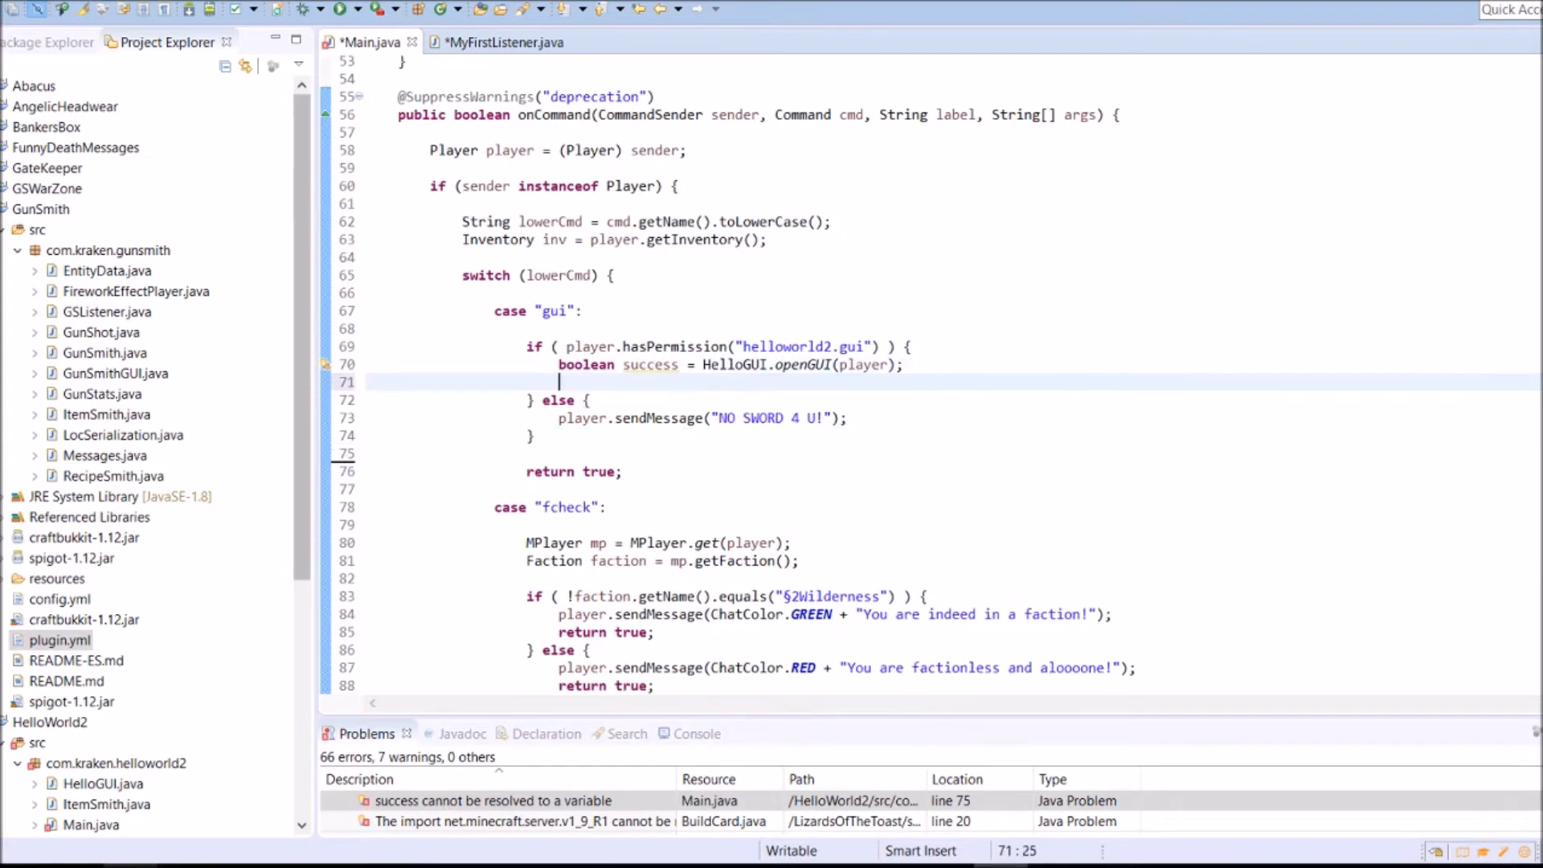
key("Up")
key("Up")
key("Up")
key("Return")
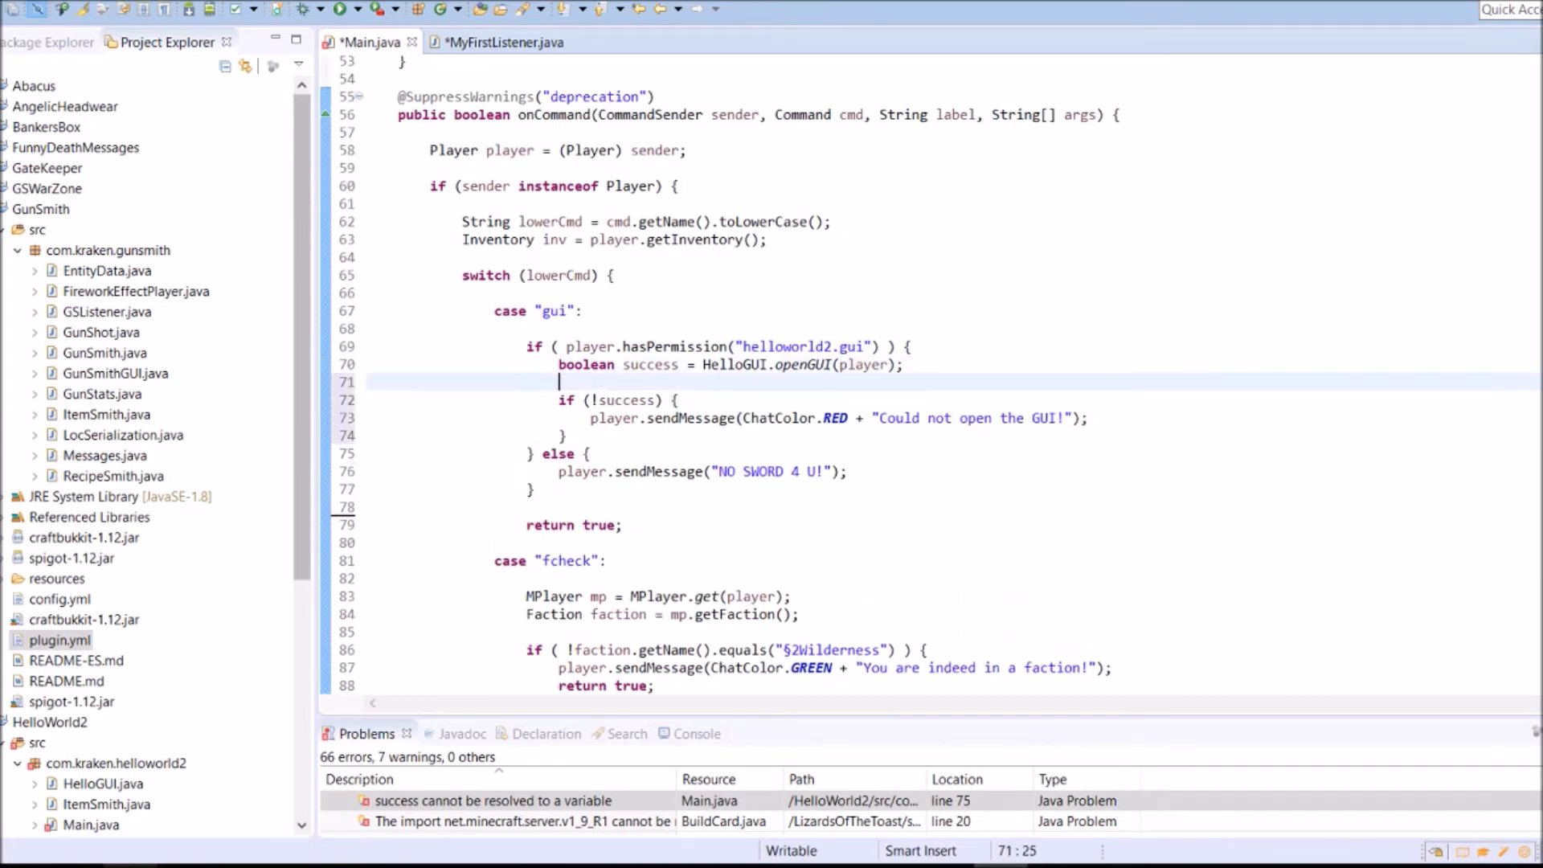
key("Down")
key("Down")
key("Down")
key("Return")
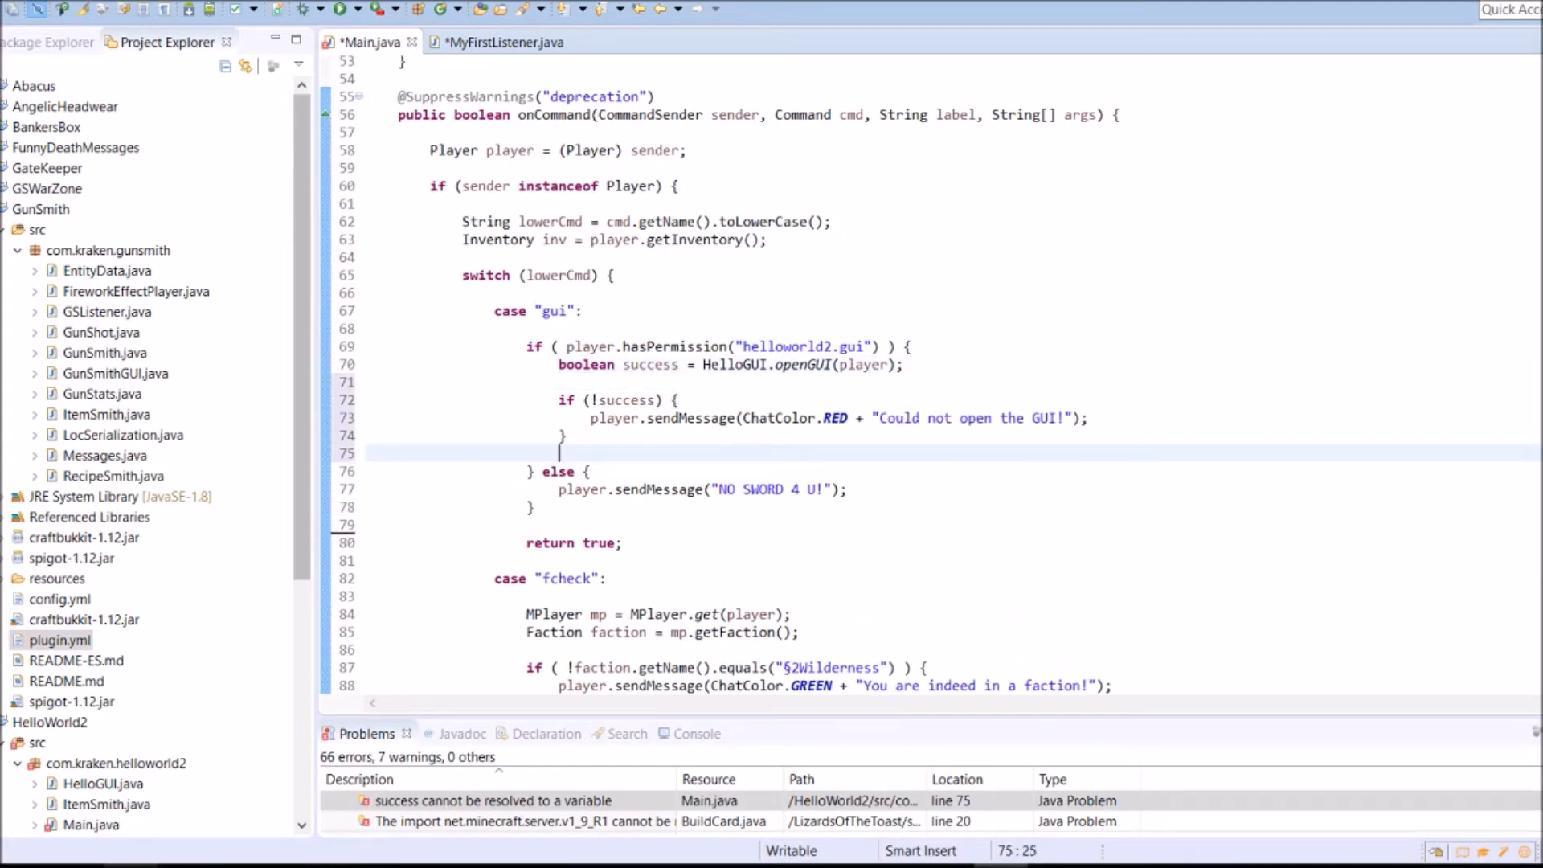
key("ctrl+s")
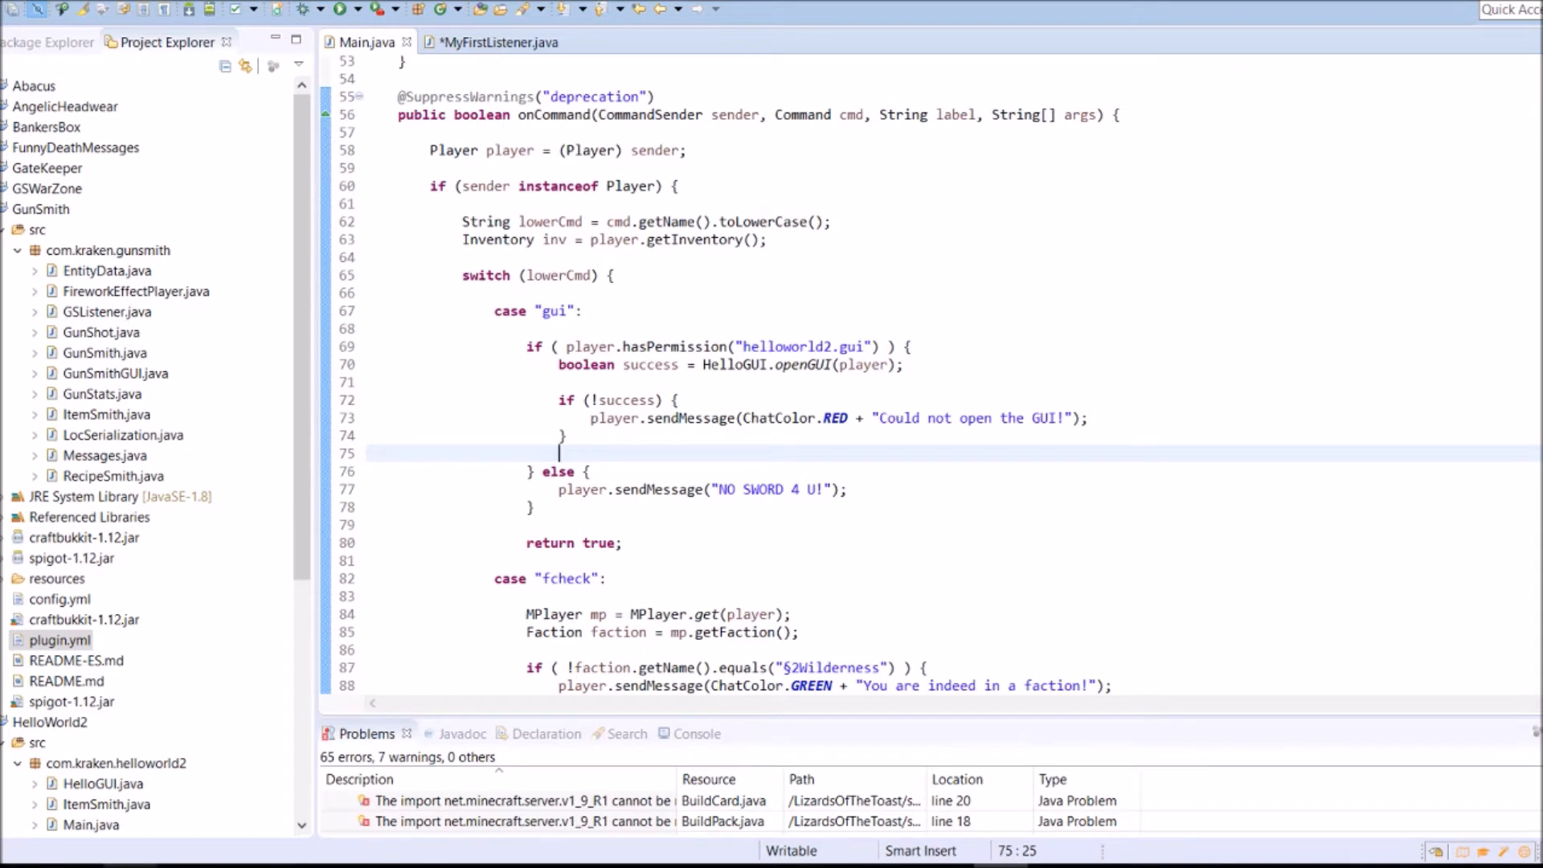
Review the restructured gui case and save all open files.
left_click_drag(527, 346, 535, 506)
left_click(535, 507)
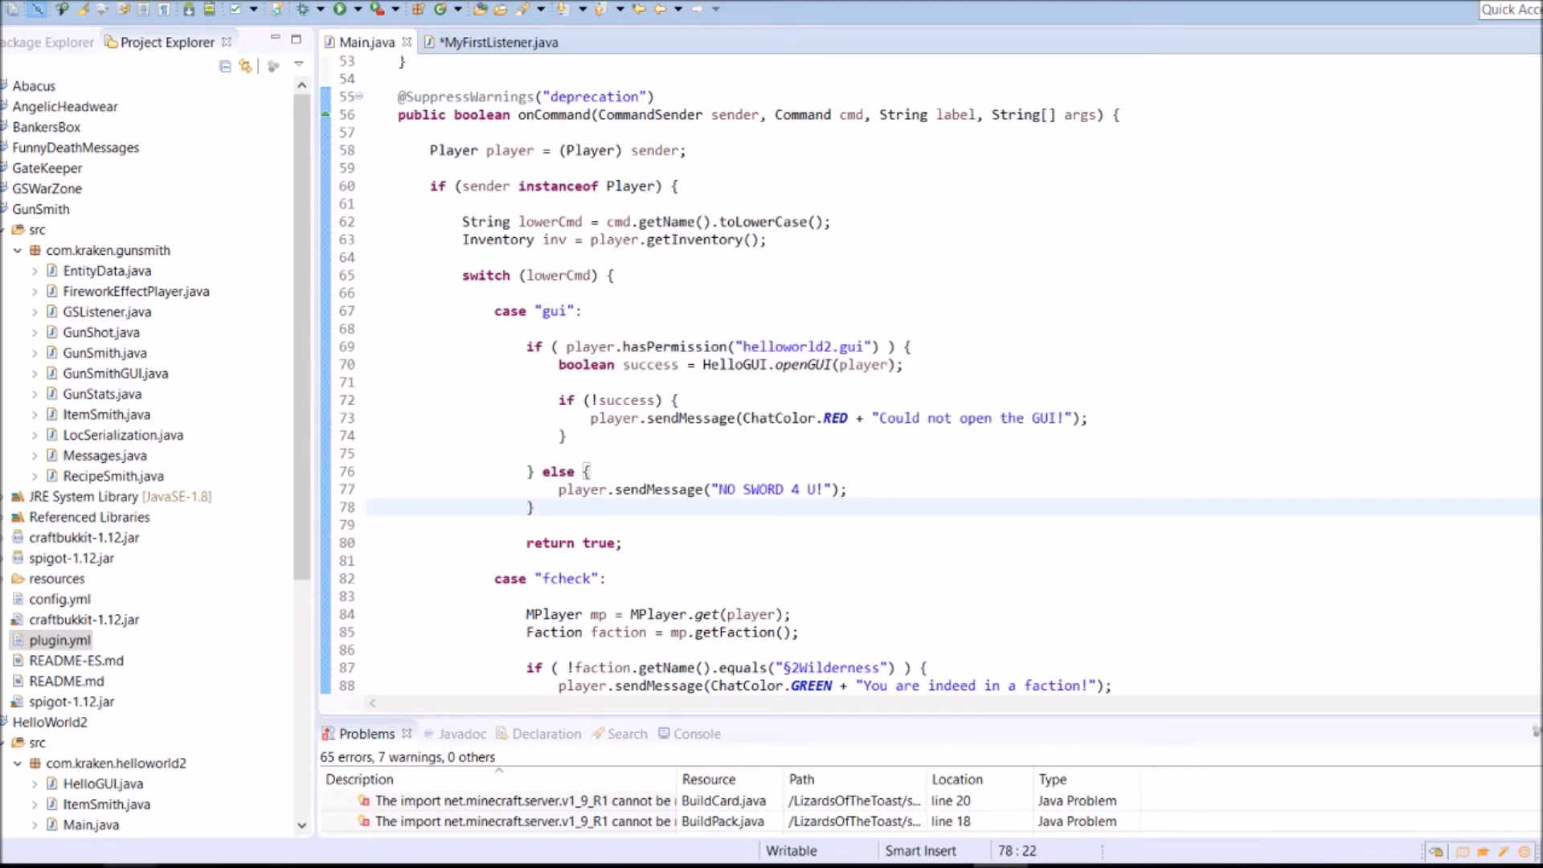
key("ctrl+shift+f")
key("ctrl+s")
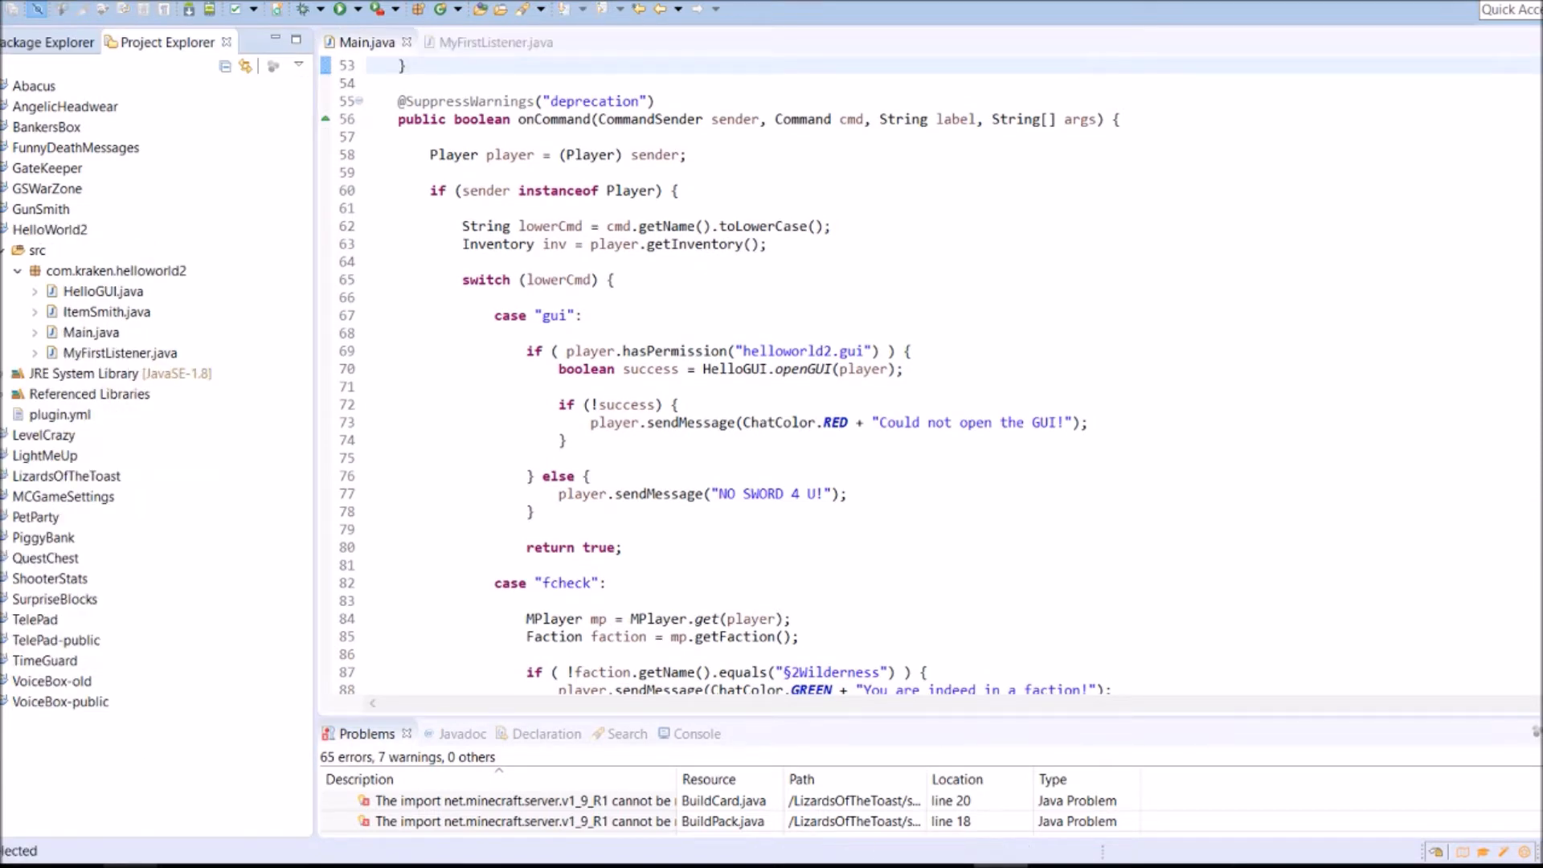
Open HelloWorld2's plugin.yml with the Text Editor from the project tree.
left_click(7, 209)
left_click(44, 434)
right_click(58, 414)
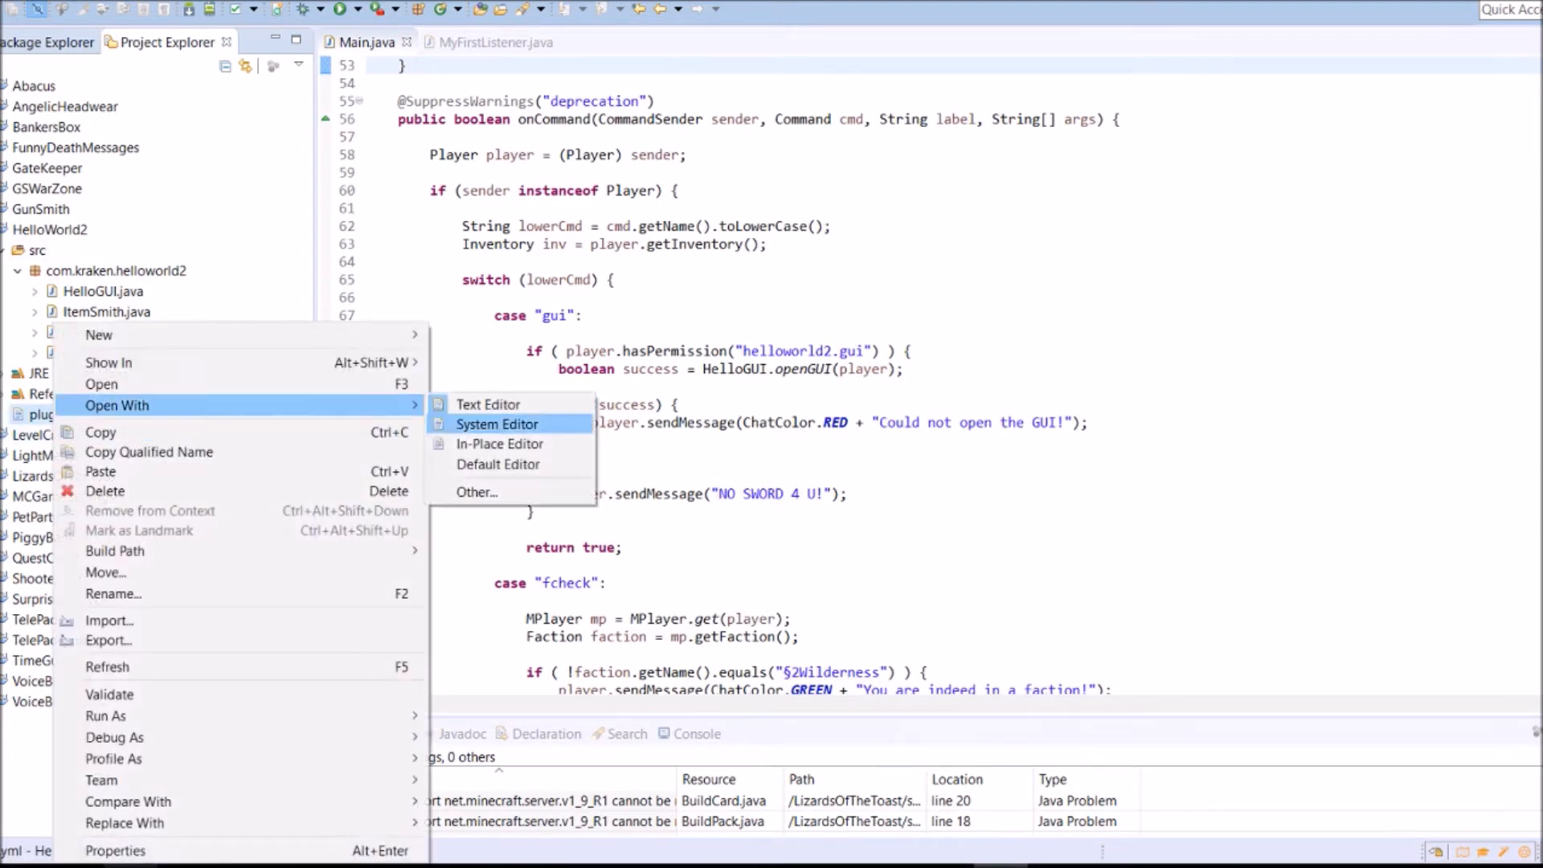
left_click(464, 402)
Add a single blank line after the last command entry at the end of plugin.yml.
left_click(422, 119)
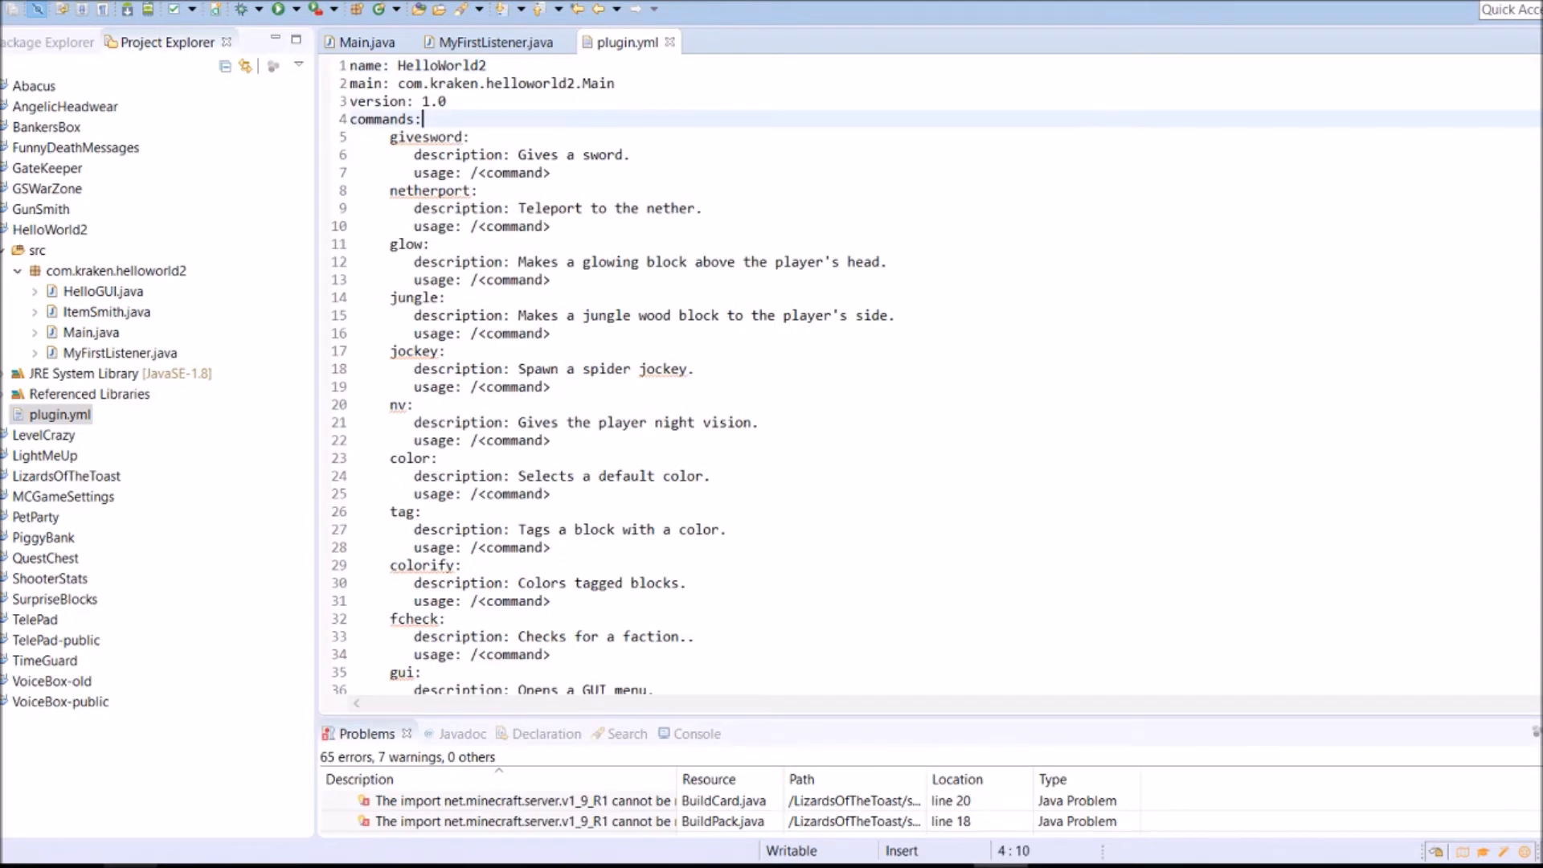
scroll(771, 361, "down", 1)
key("ctrl+End")
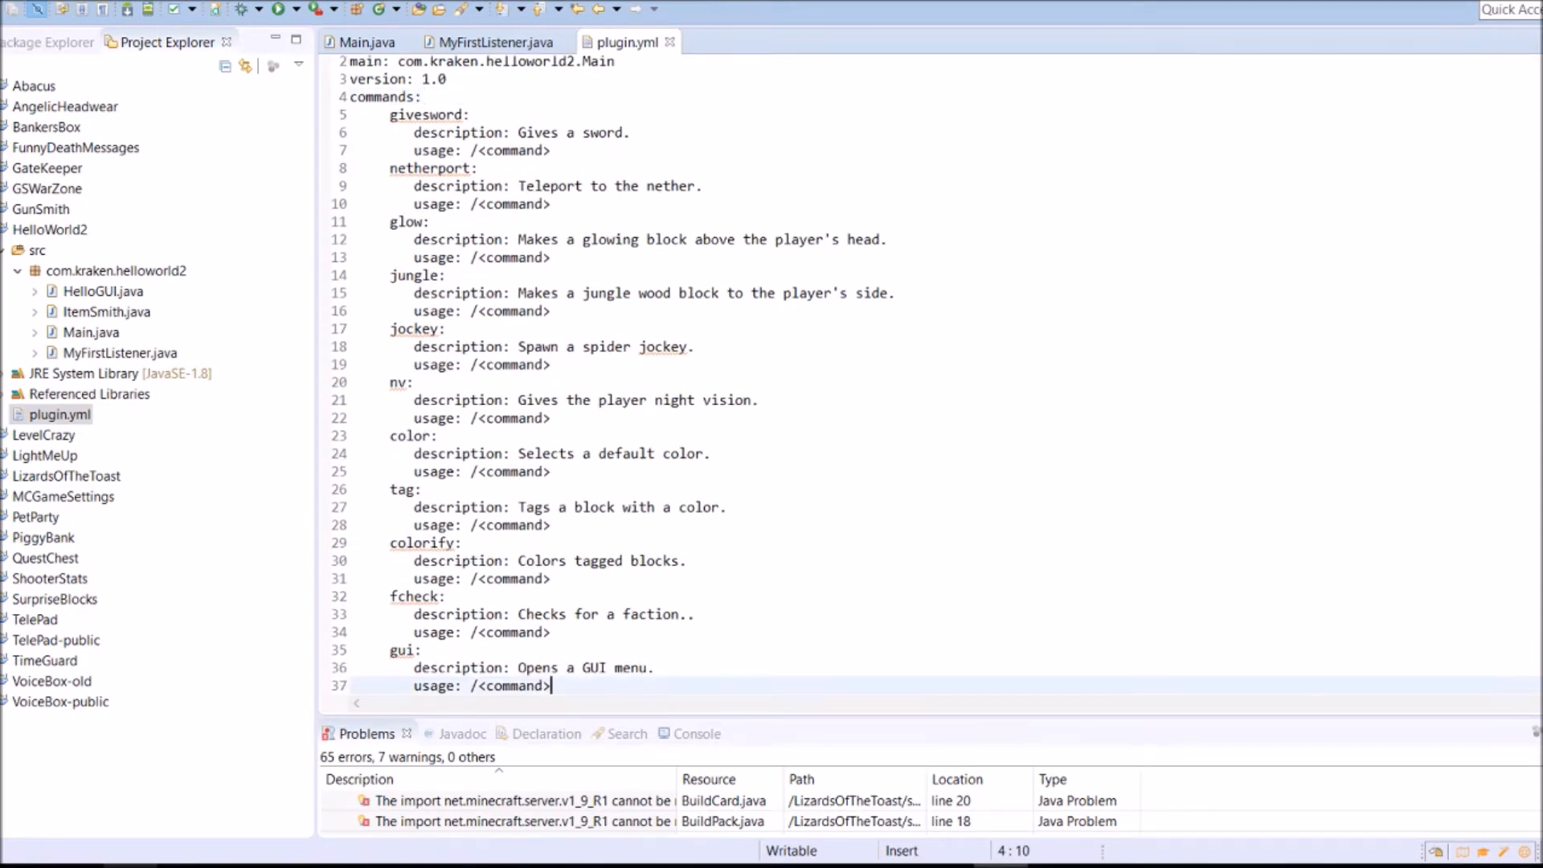
key("Return")
key("Return")
key("BackSpace")
key("BackSpace")
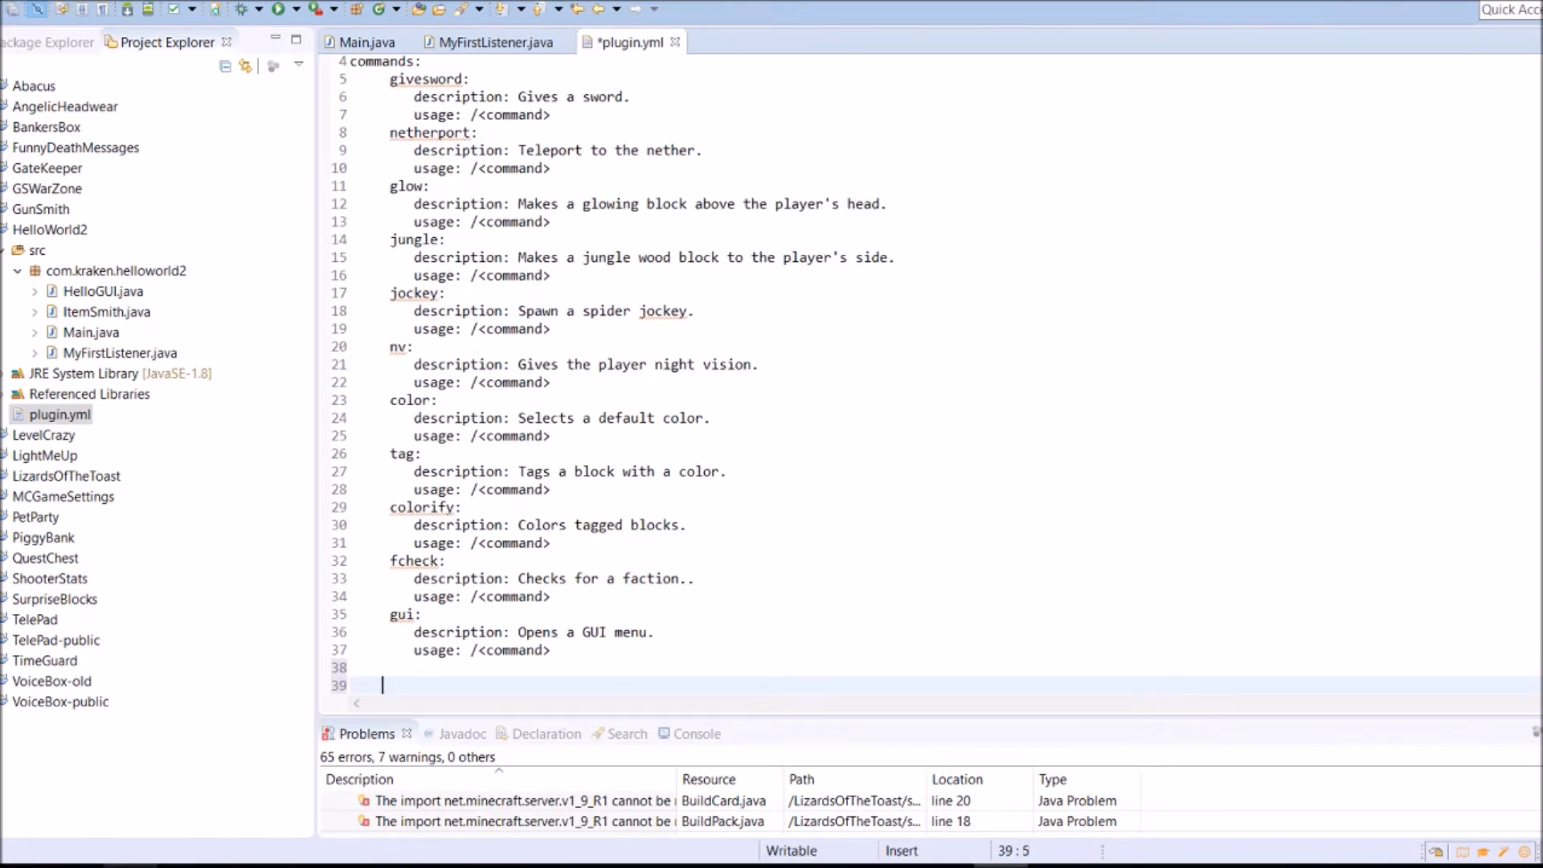
key("BackSpace")
key("BackSpace")
key("BackSpace")
key("BackSpace")
key("BackSpace")
key("BackSpace")
key("BackSpace")
key("BackSpace")
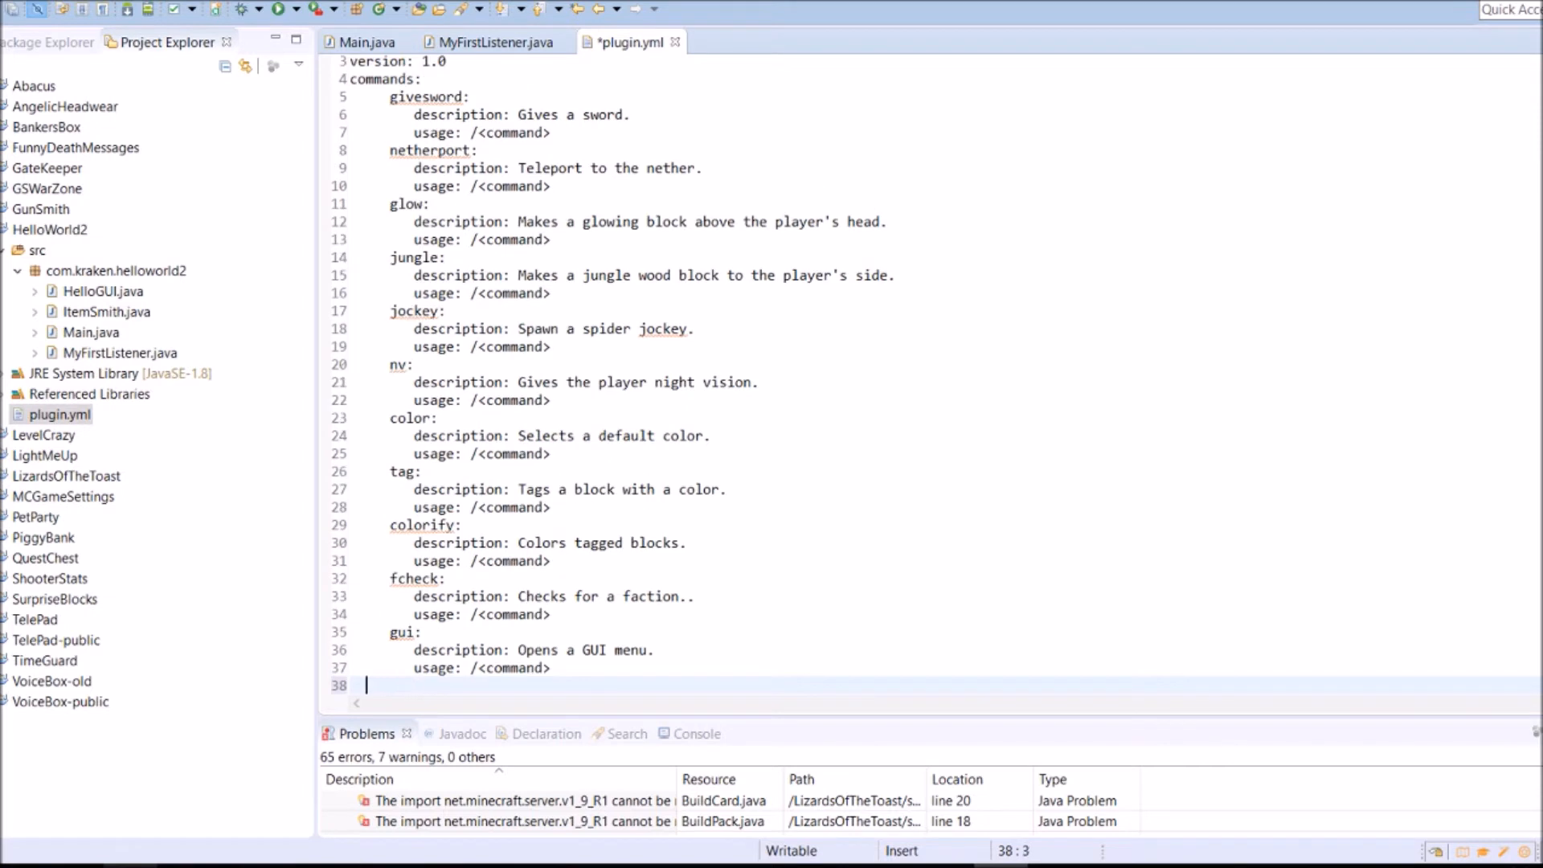
key("BackSpace")
key("BackSpace")
key("BackSpace")
type("permissions:")
Add a permissions section with helloworld2.*, its description, and a children: key.
key("Return")
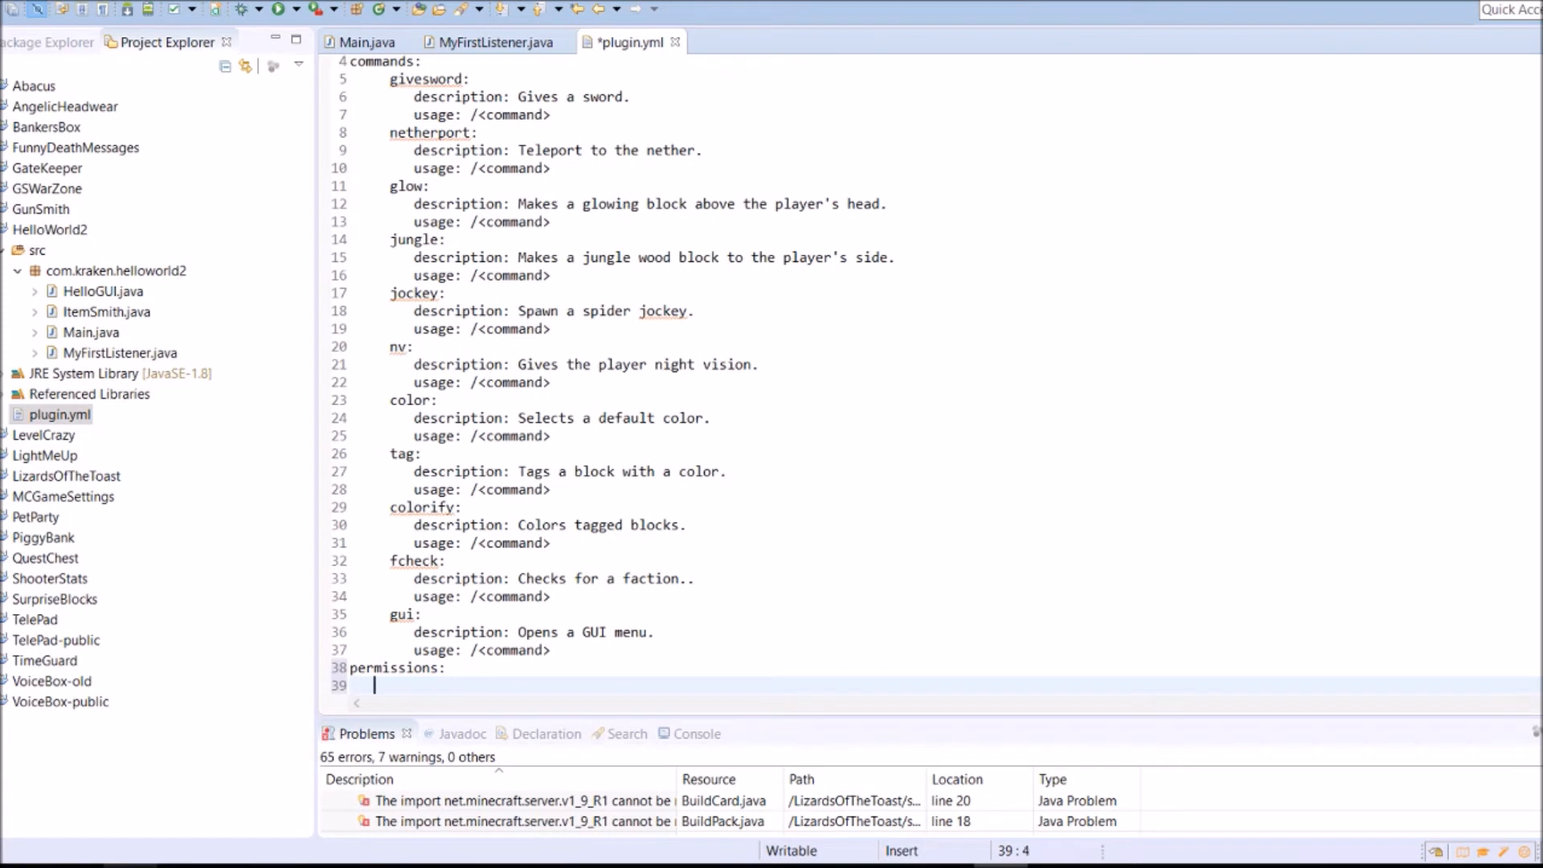
type("helloworld2.")
type("*")
type(":")
key("Return")
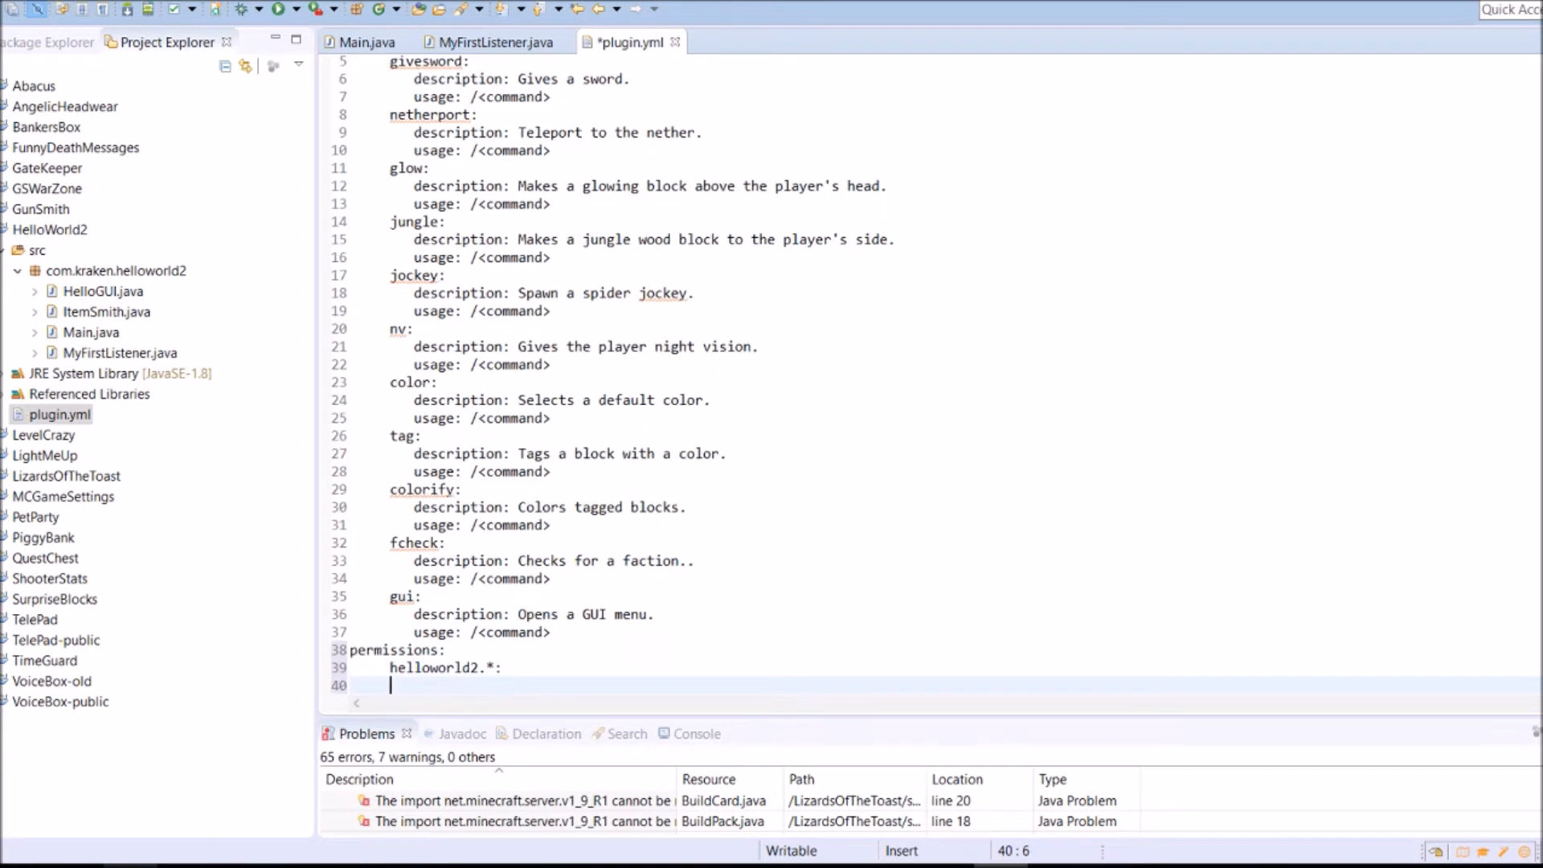
type("description: ")
type("Perm")
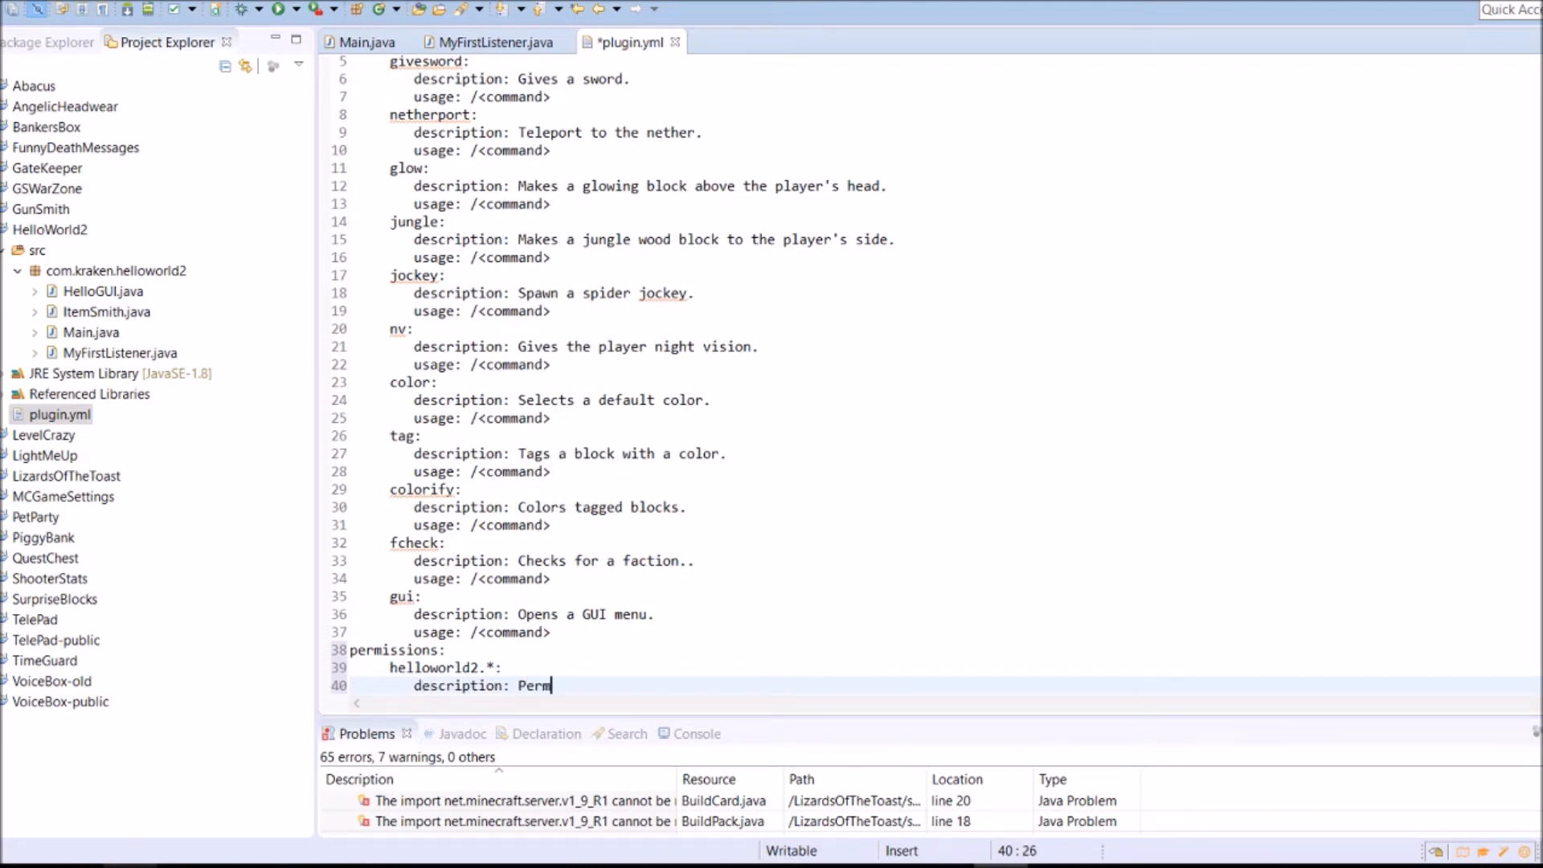
type("ission for all HEll")
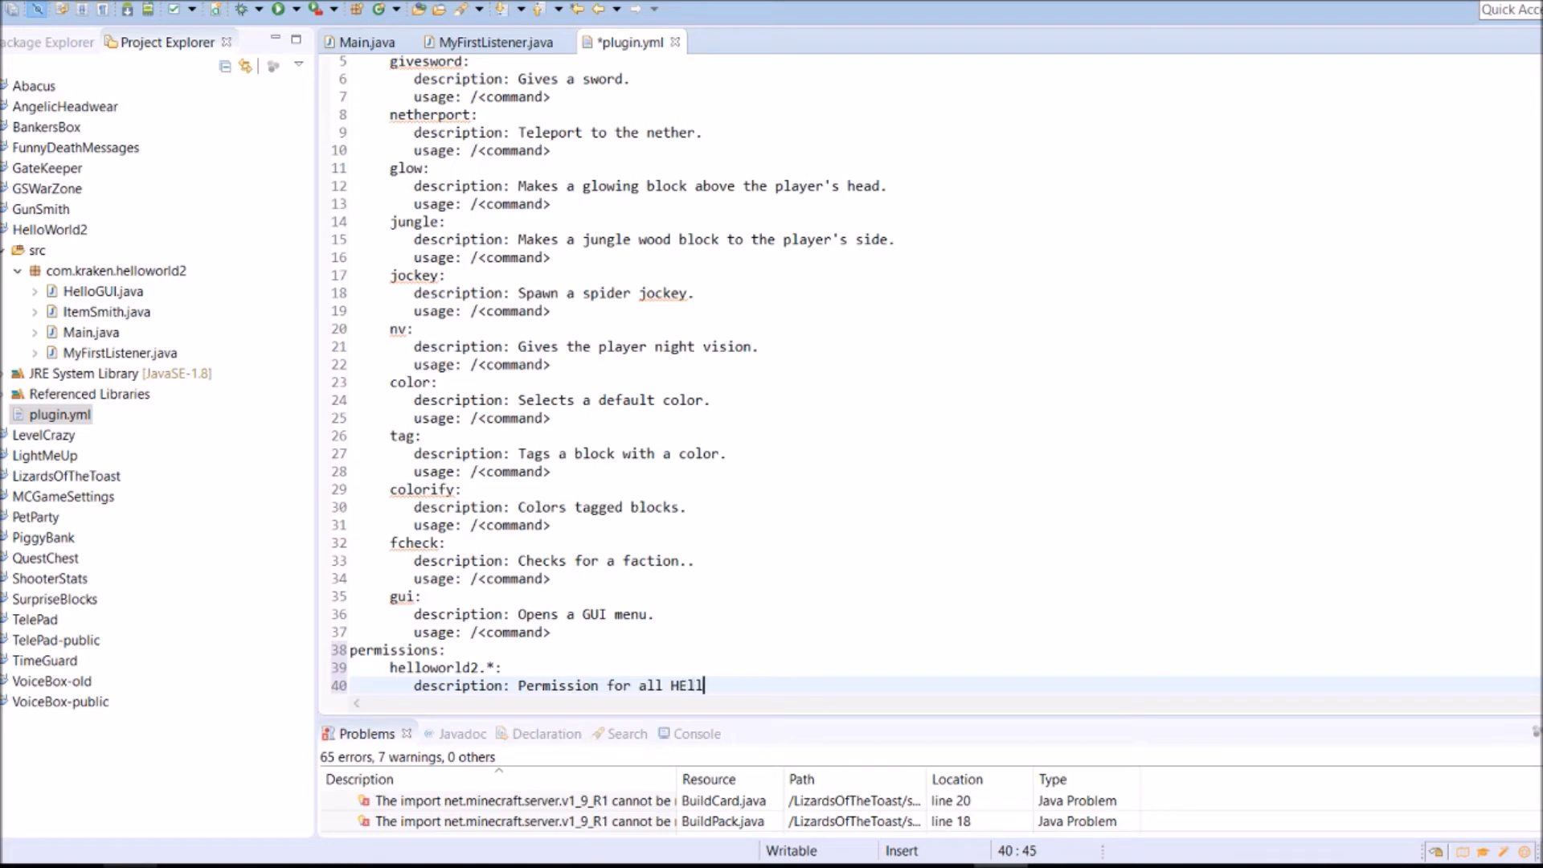
key("BackSpace")
key("BackSpace")
type("elloWorld2")
type(" commands.")
key("Return")
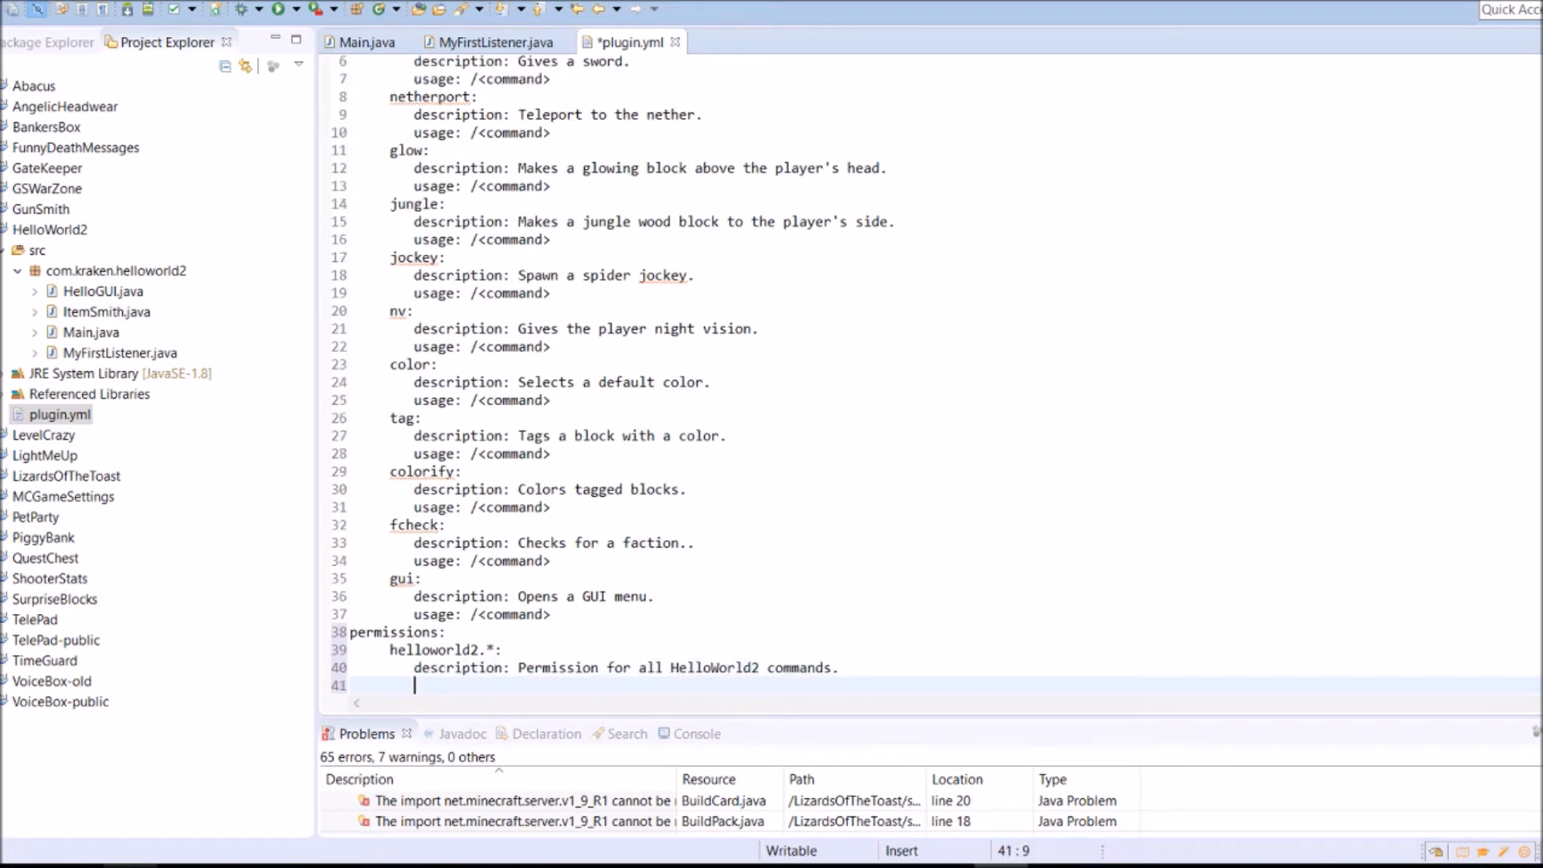
type("children:")
key("Return")
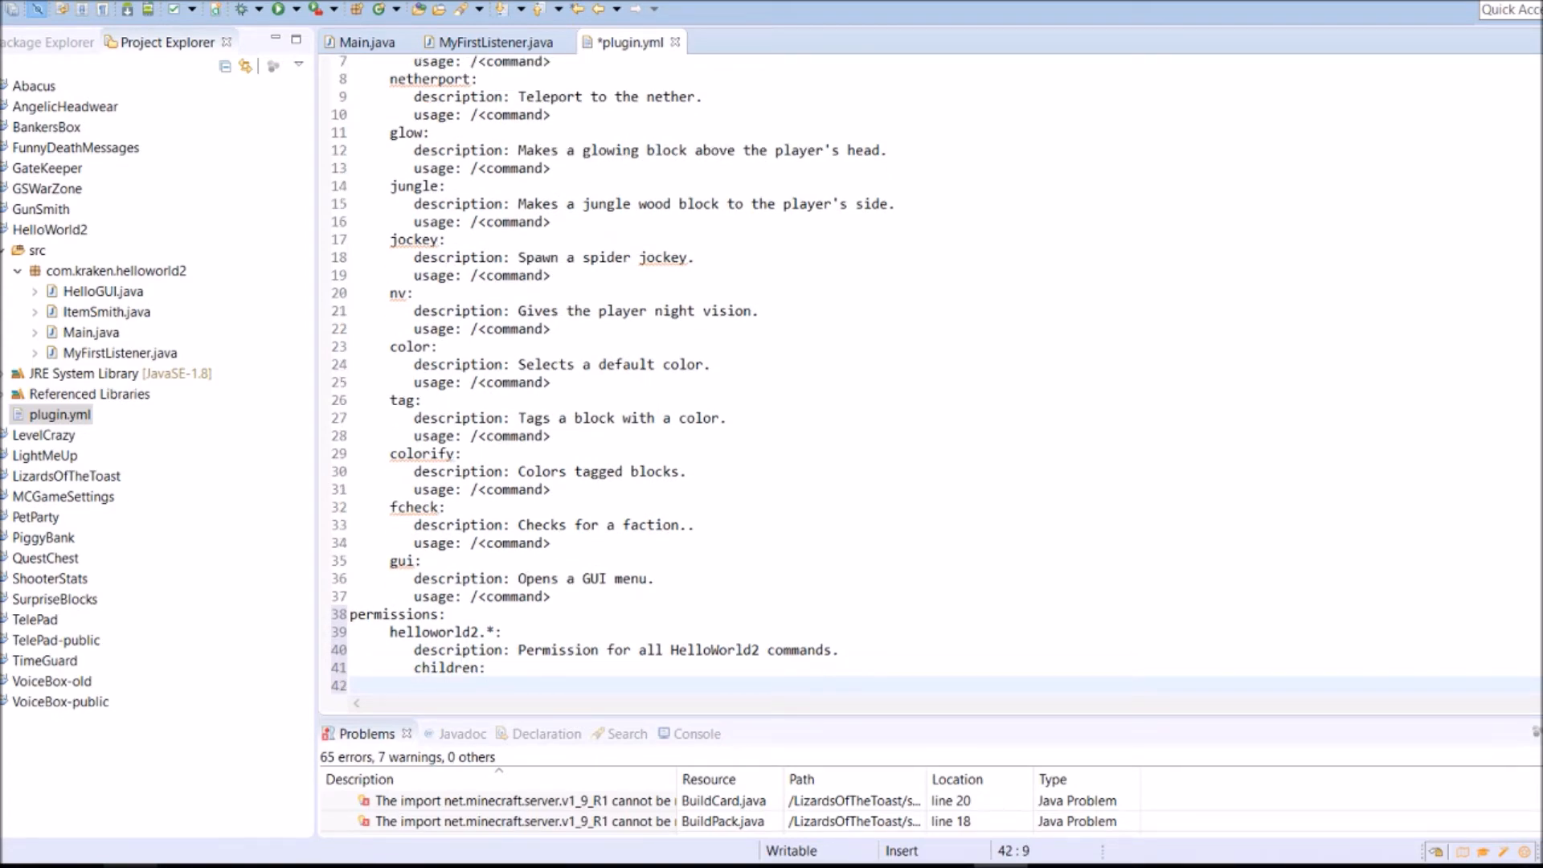
Check the description line's indentation and return to the empty line under children.
key("Up")
key("Up")
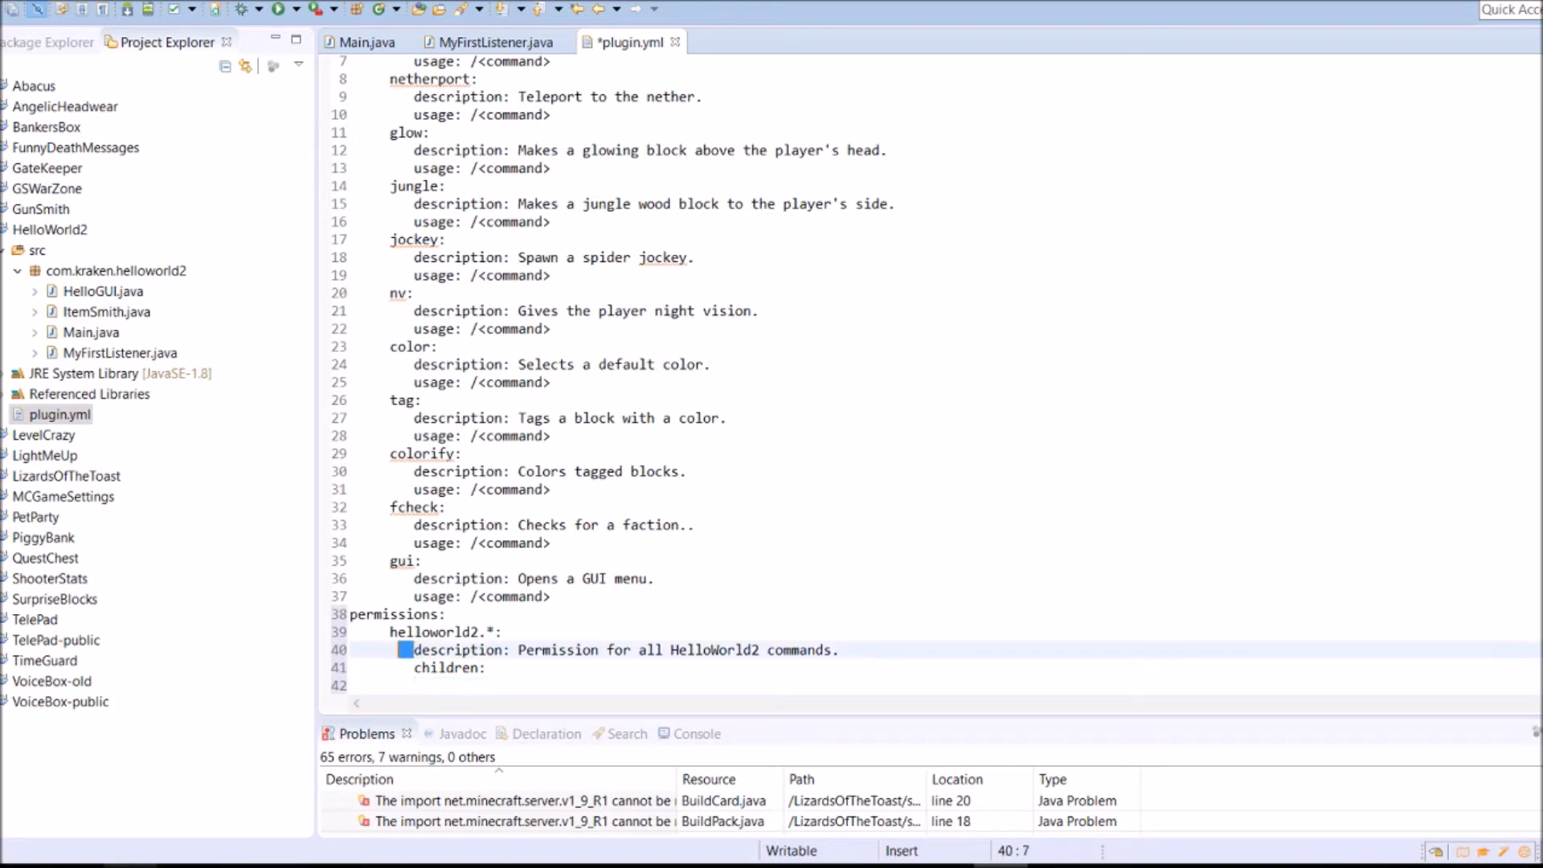
key("shift+Left")
key("shift+Left")
key("shift+Left")
key("Right")
key("Left")
key("Left")
key("Left")
key("Down")
key("Down")
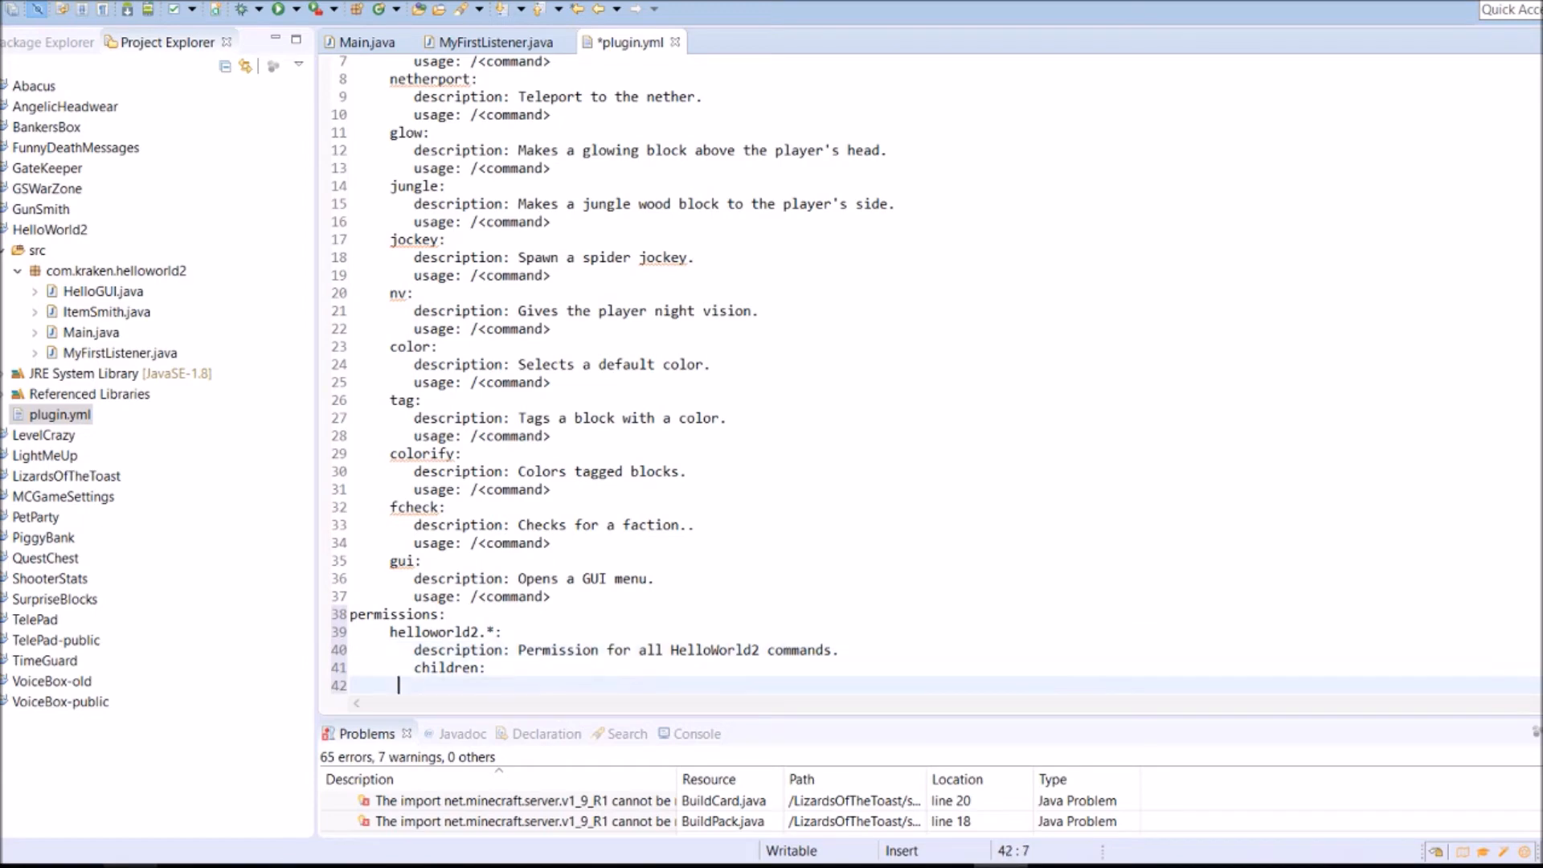
key("Right")
key("Right")
type("helloworld2.build")
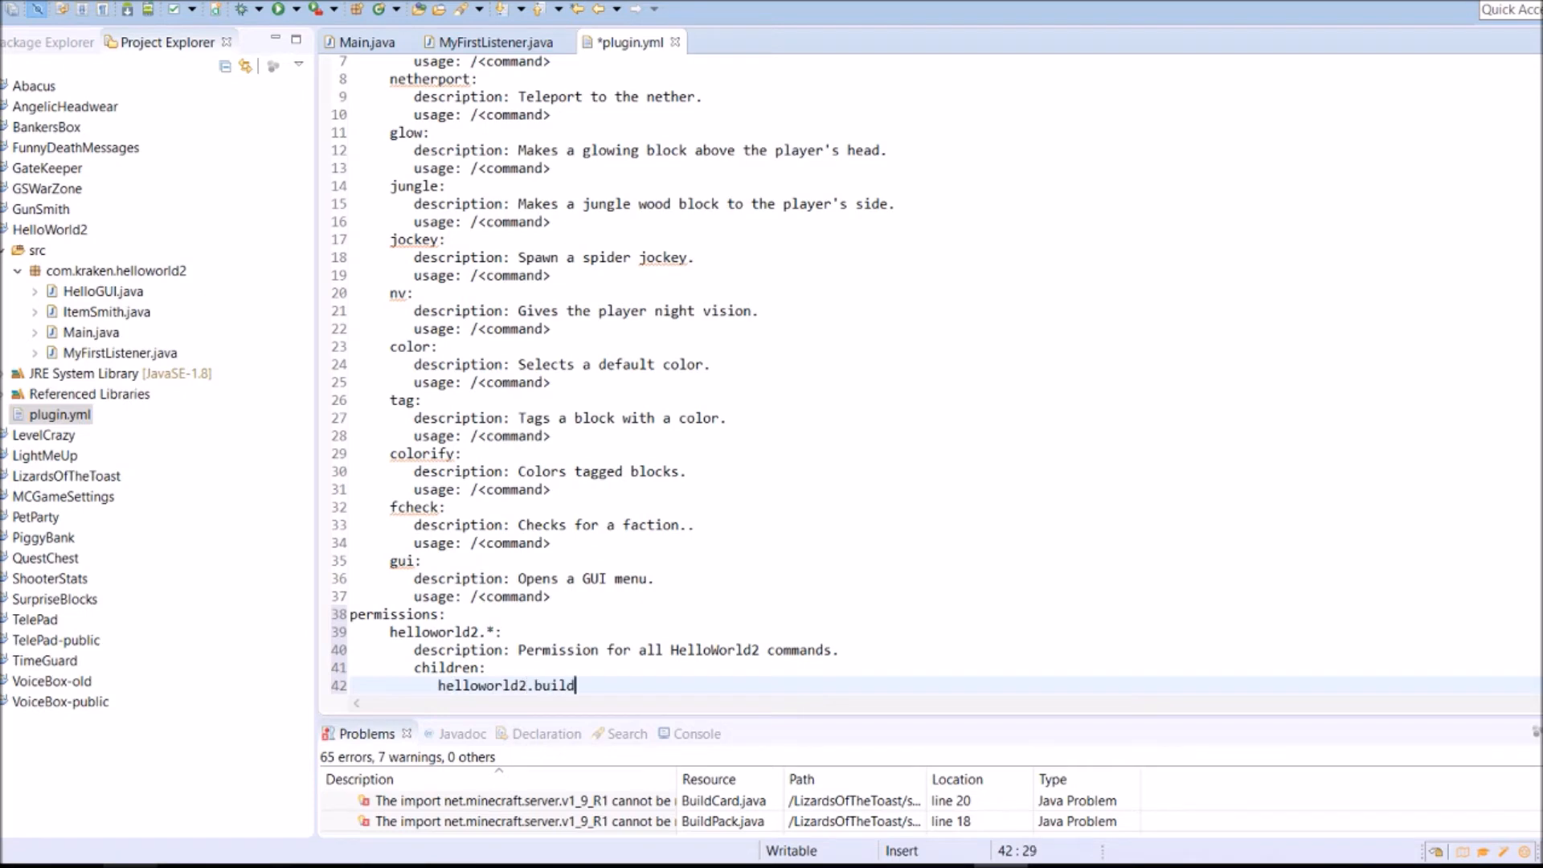
type(": true")
List helloworld2.build, demolish, sword and gui children as true, then outdent for the next entry.
key("Return")
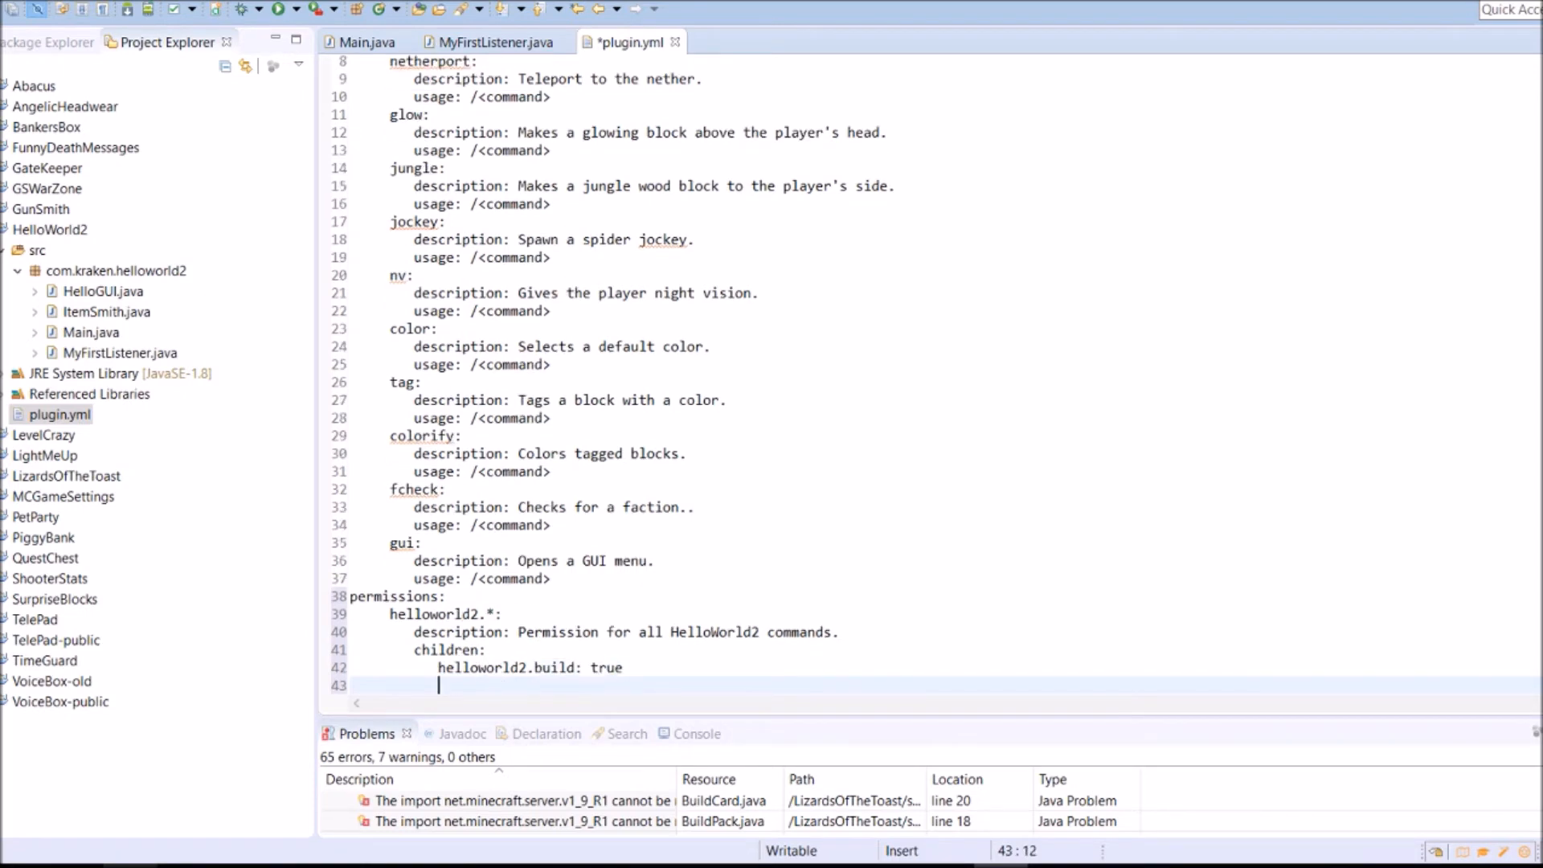
type("helloworld2.")
type("demolish: tr")
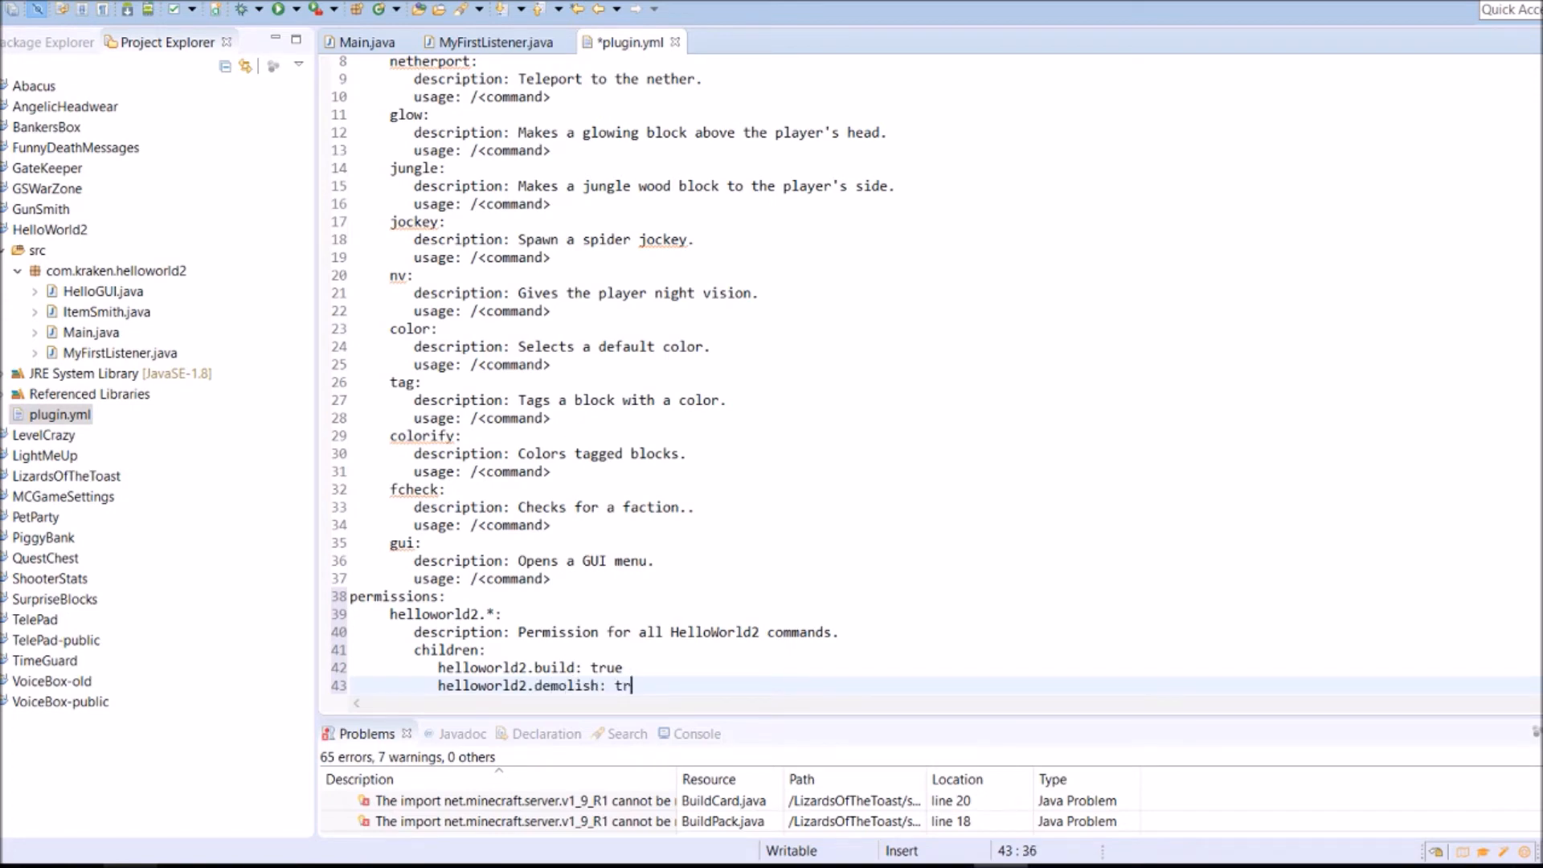
type("ue")
key("Return")
type("helloworld2")
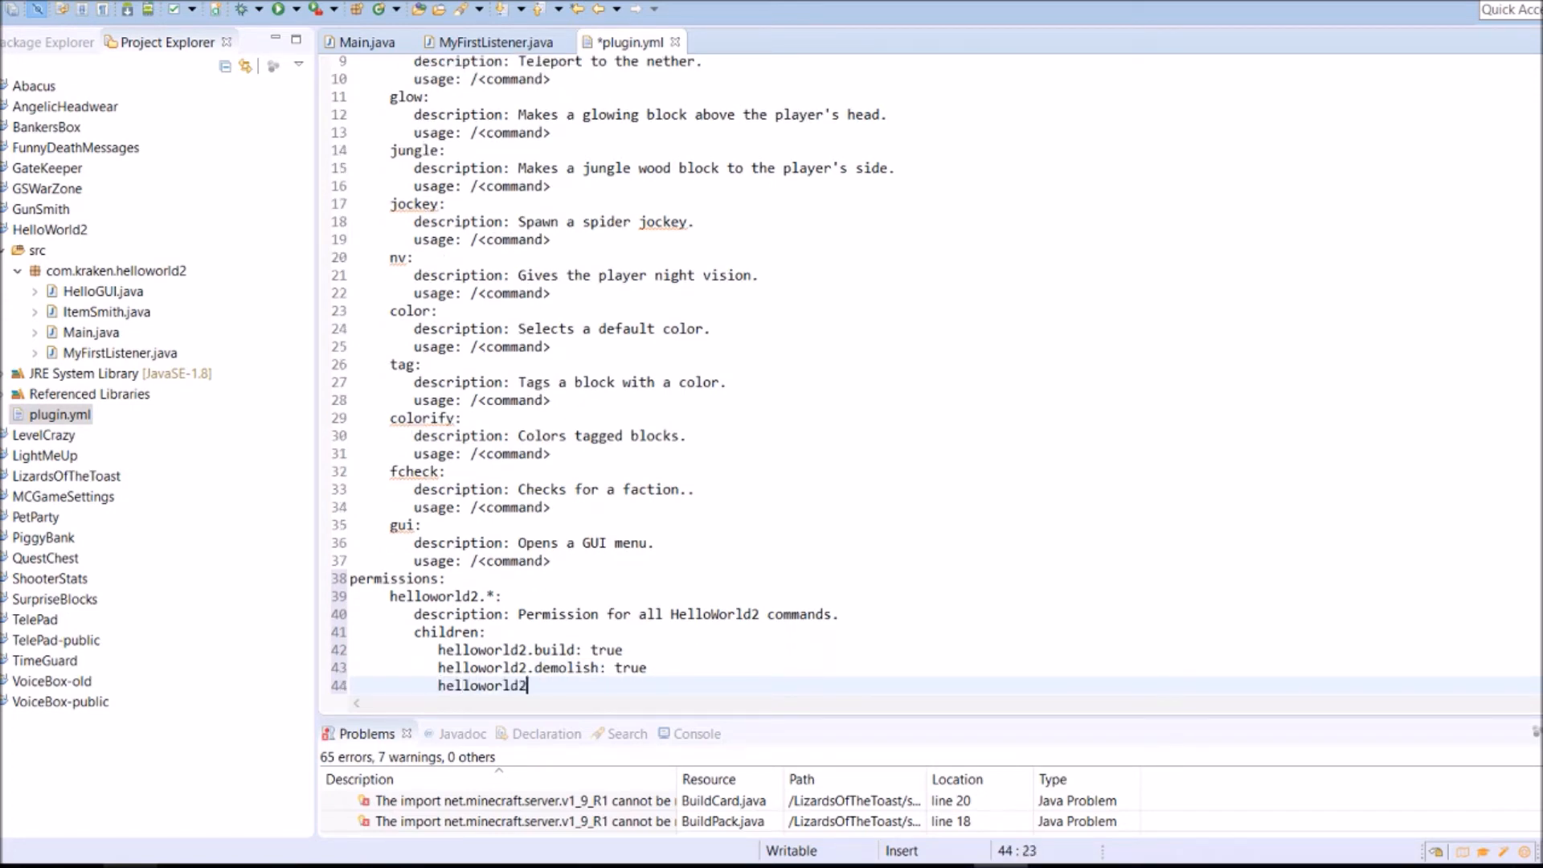
type(".swor")
type("d: true")
key("Return")
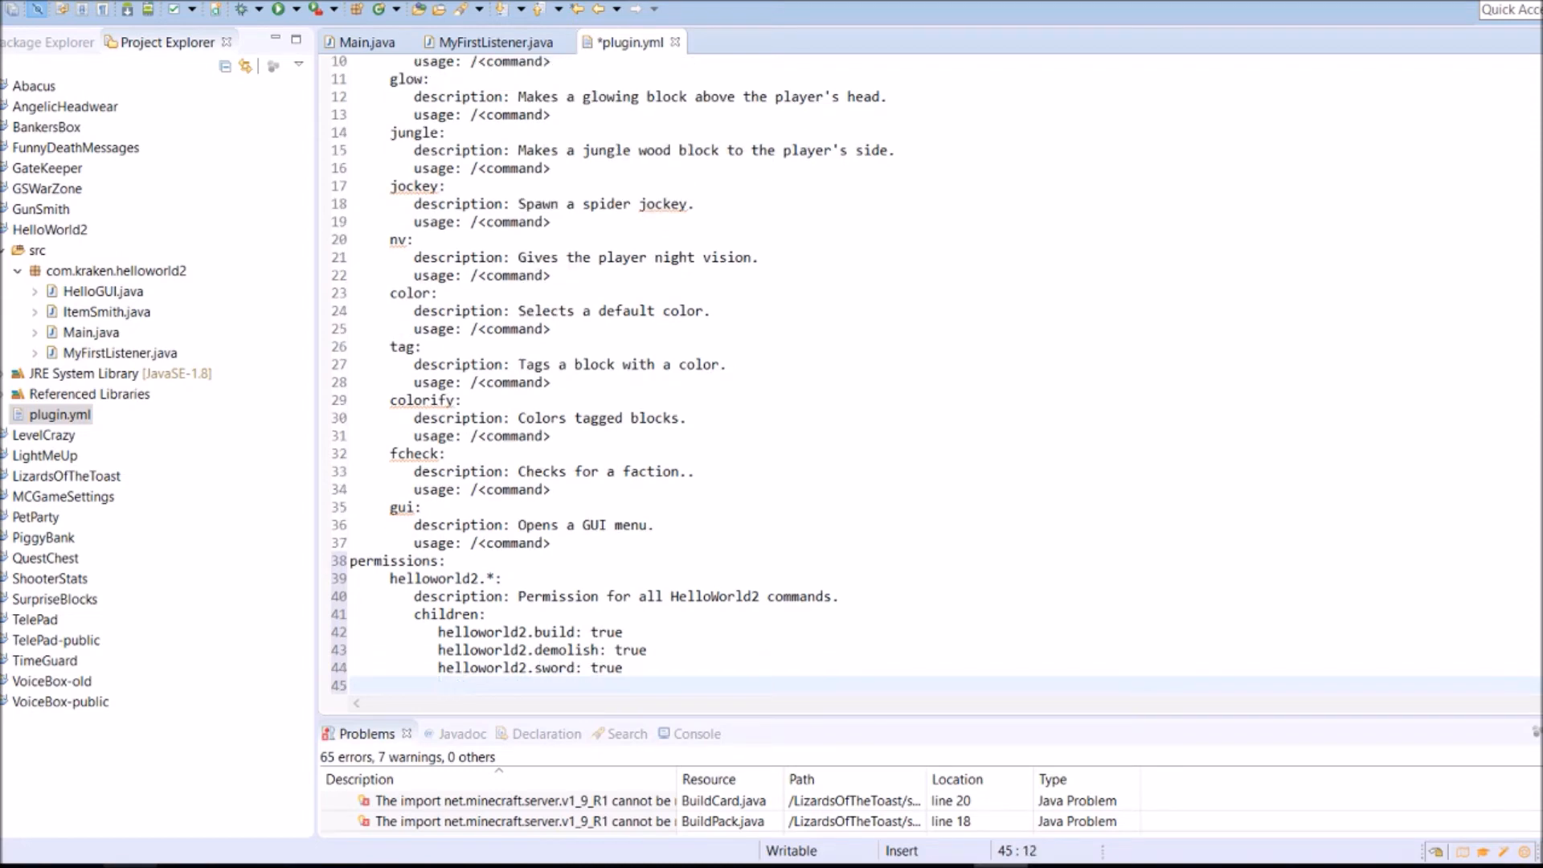
type("hello")
type("world")
type("2.")
type("gui")
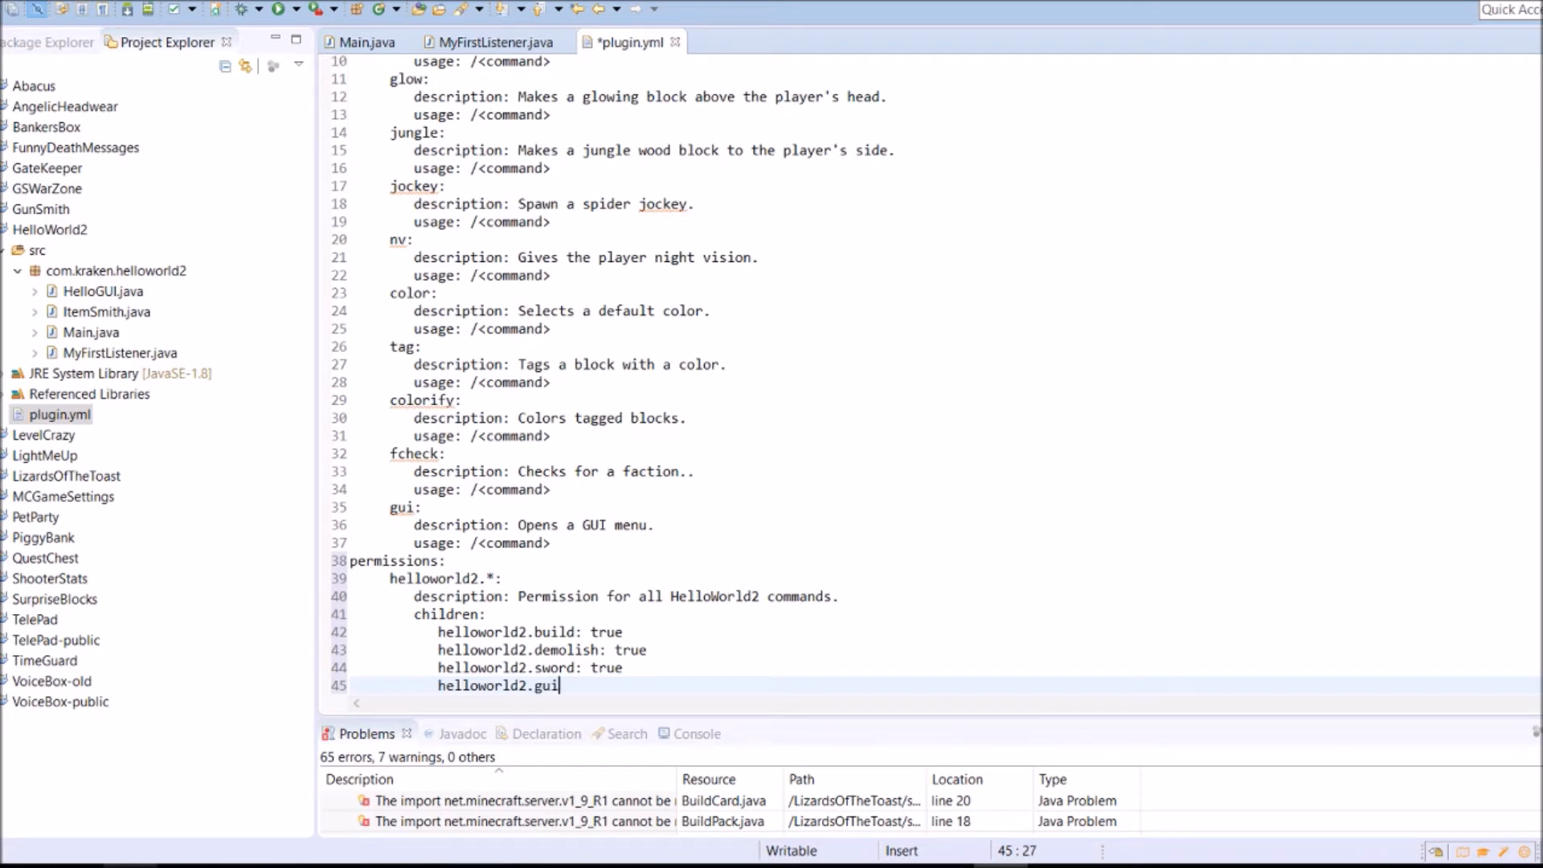
type(": true")
key("Return")
key("BackSpace")
key("BackSpace")
key("BackSpace")
key("BackSpace")
key("BackSpace")
key("BackSpace")
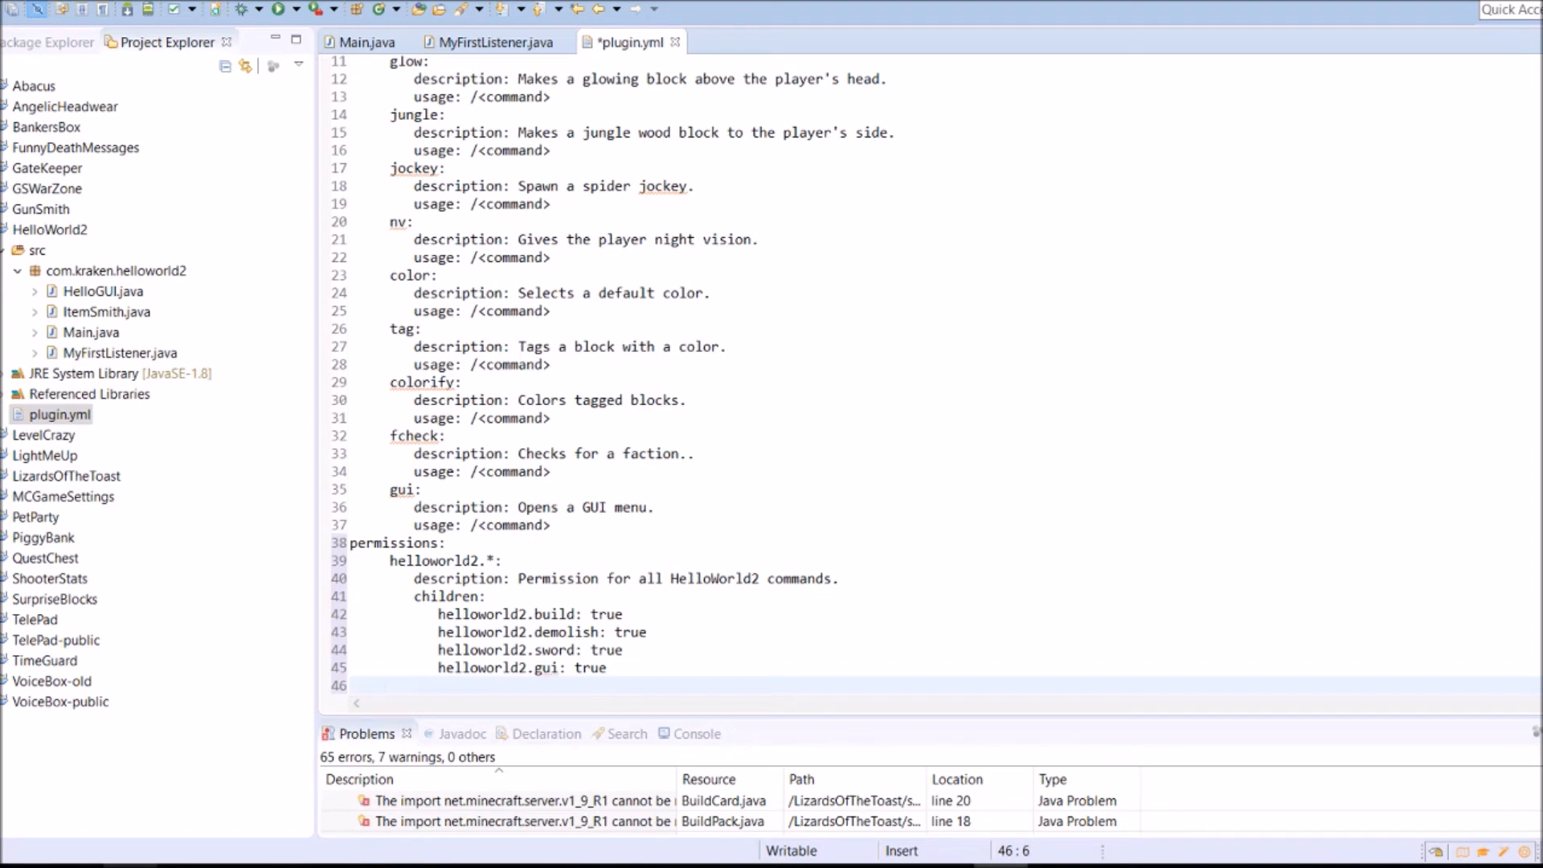
type("he")
type("llowor")
type("ld2.")
type("build:")
Define helloworld2.build with description "Permission to build blocks." and select the block.
key("Return")
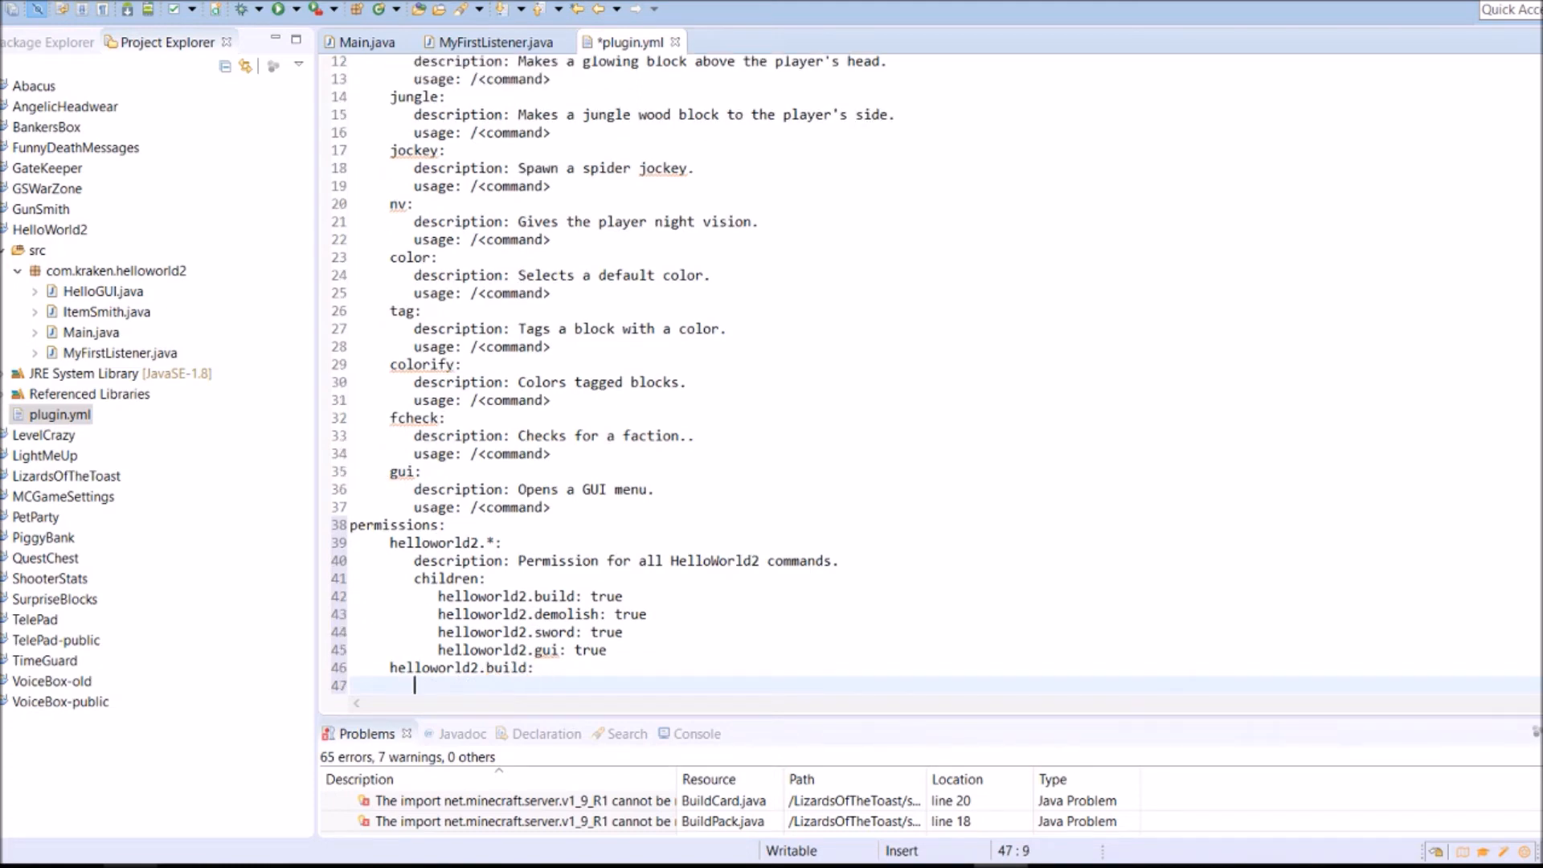
key("Tab")
key("BackSpace")
key("BackSpace")
key("BackSpace")
type("des")
key("BackSpace")
key("BackSpace")
type("escription:")
key("Up")
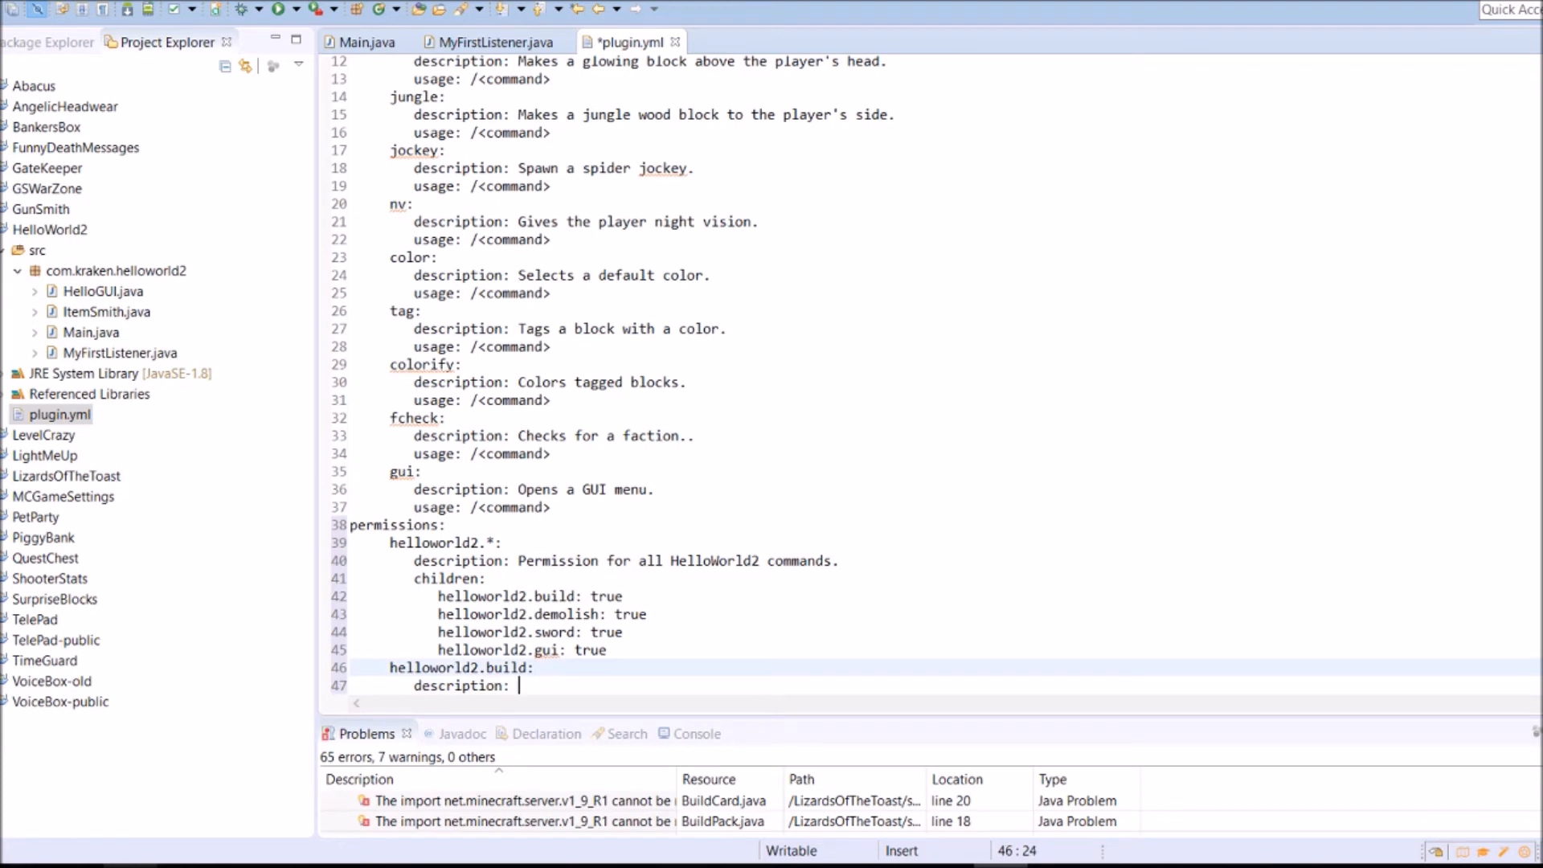
type("Permission")
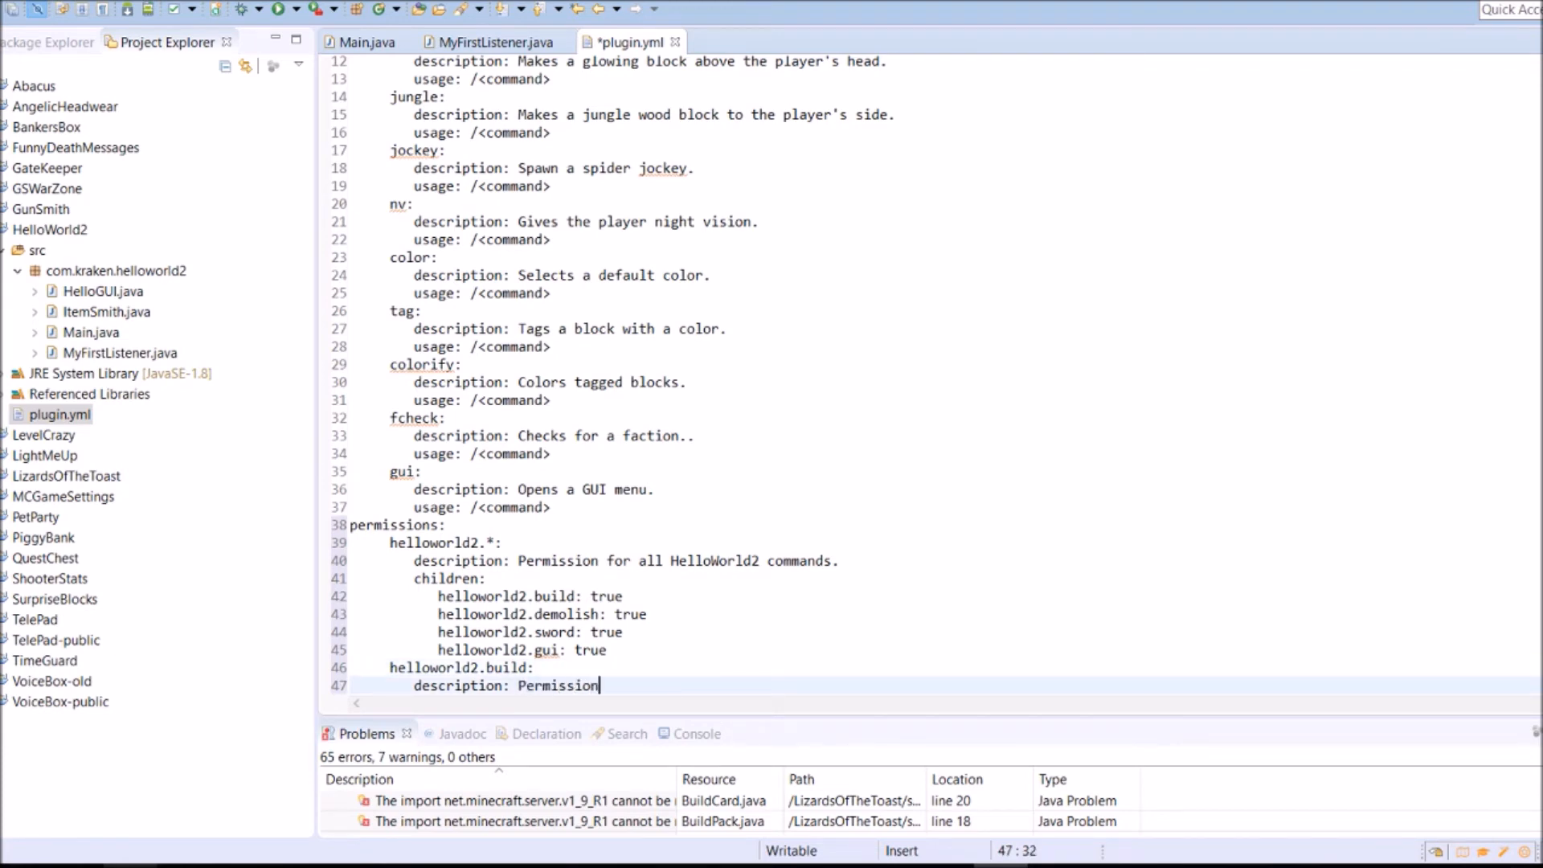
type(" to build blocks.")
key("Return")
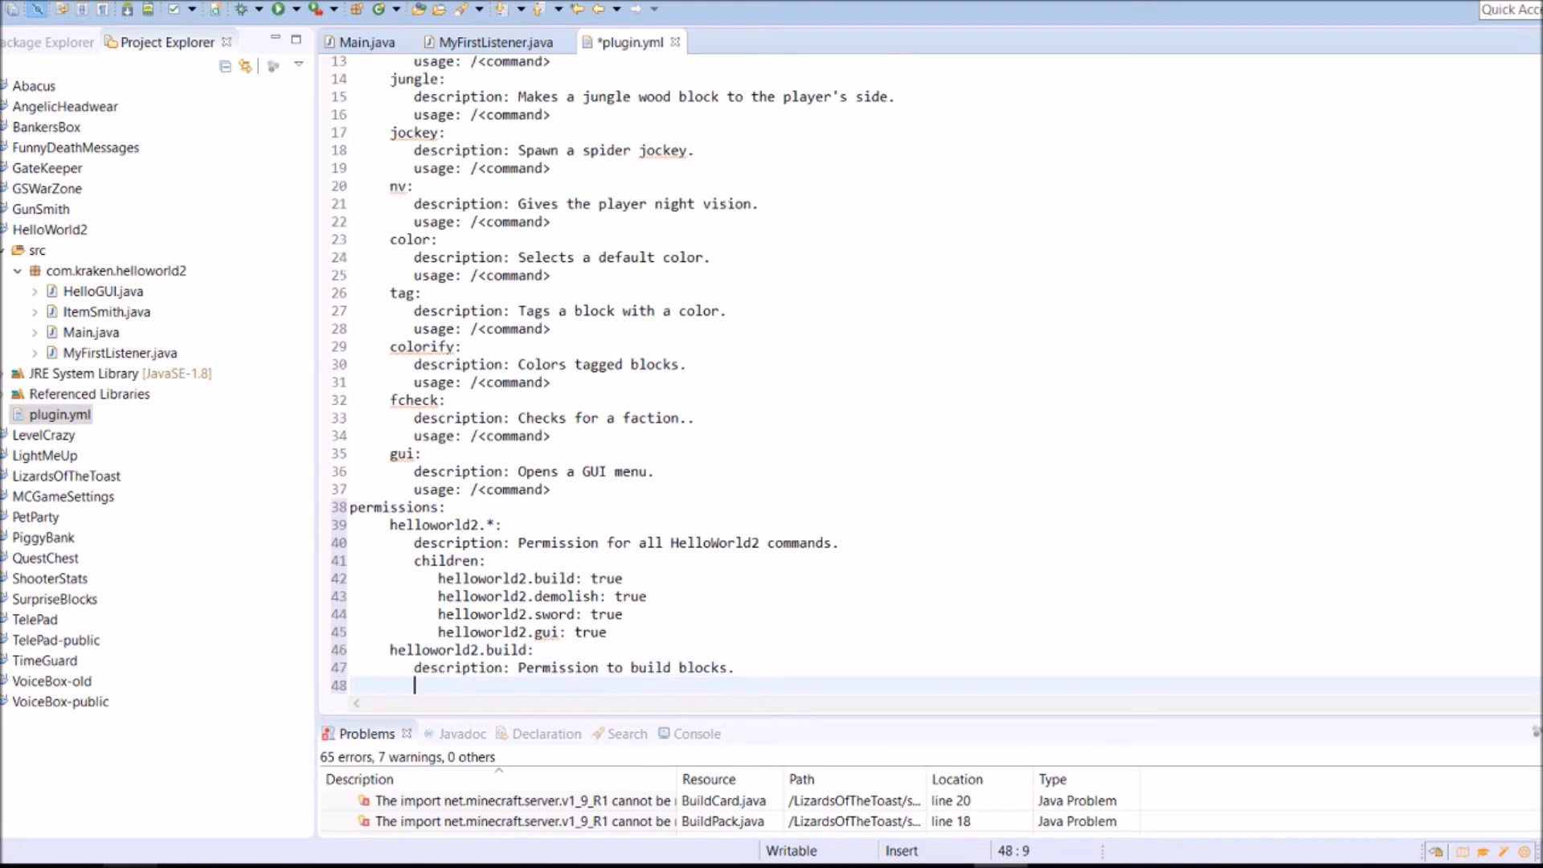
key("shift+Up")
key("shift+Up")
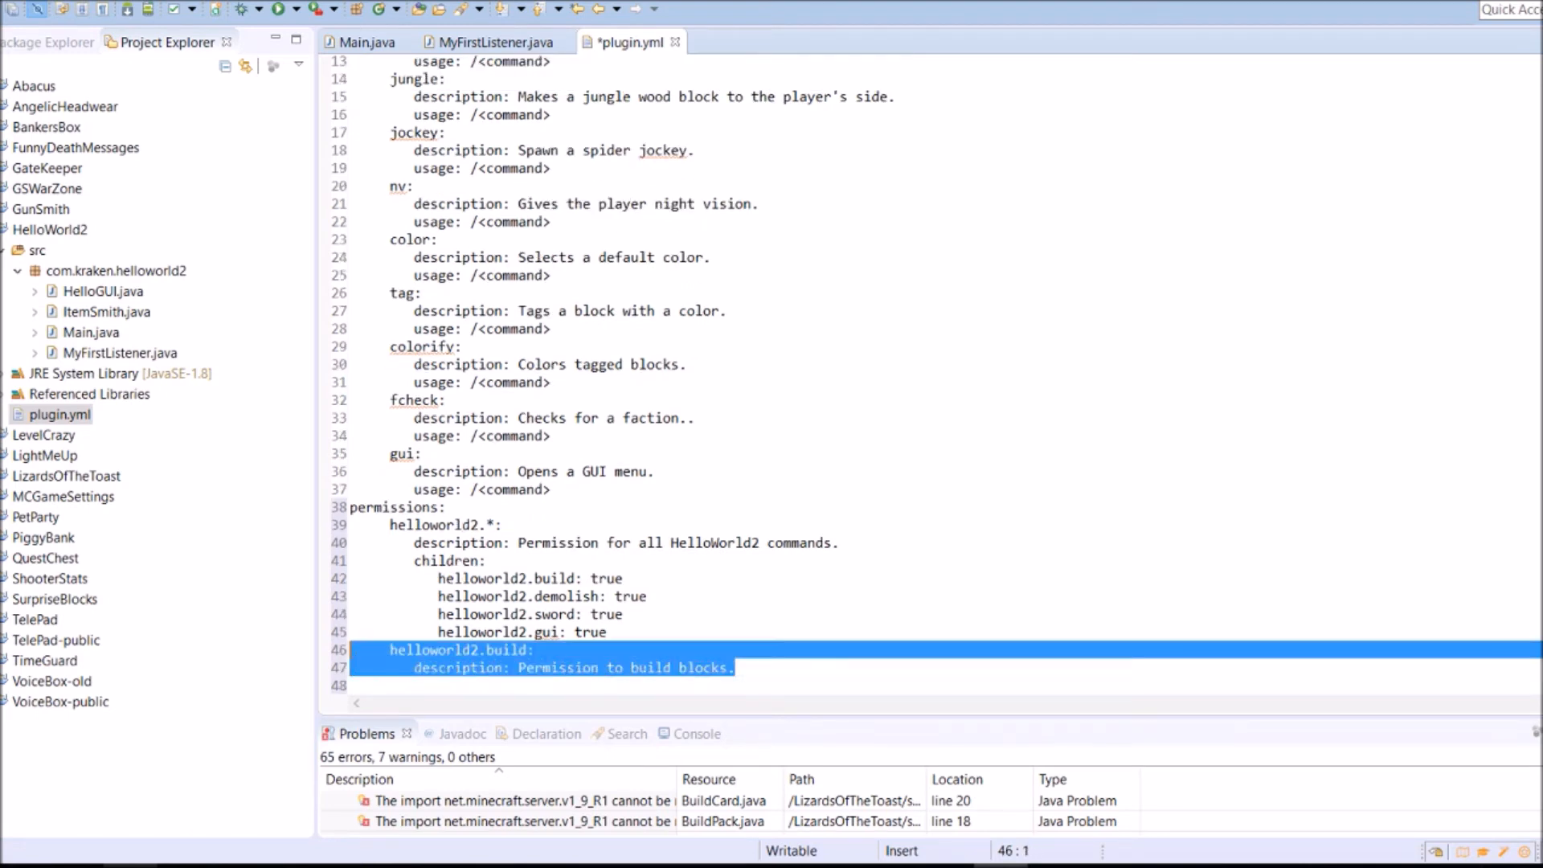
Copy the helloworld2.build entry and paste three more copies below it.
key("ctrl+c")
key("Down")
key("ctrl+v")
key("Up")
key("Home")
key("Delete")
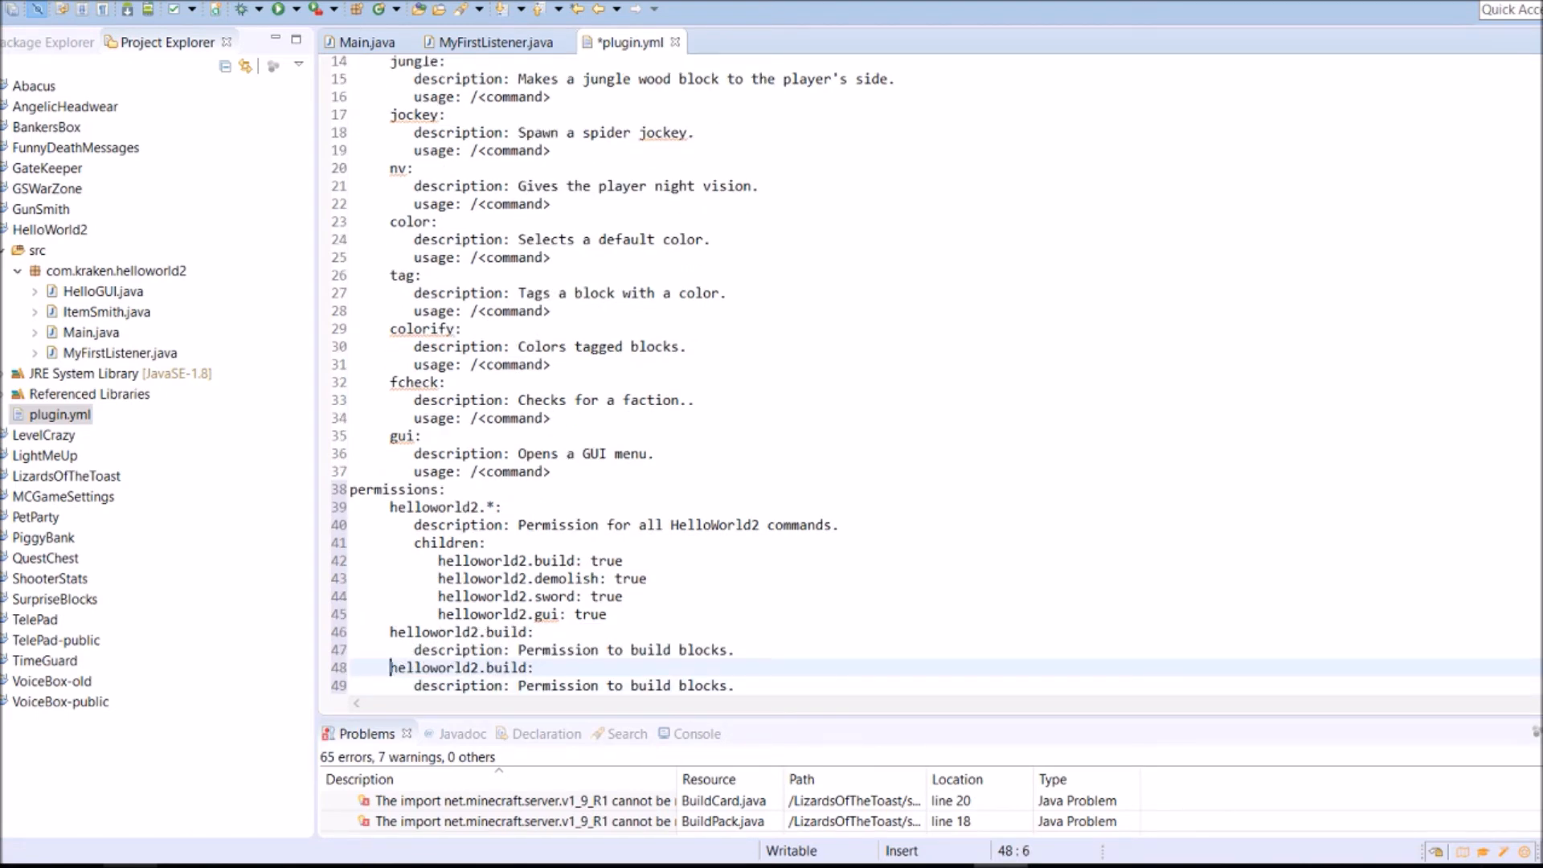
key("Down")
key("End")
key("Return")
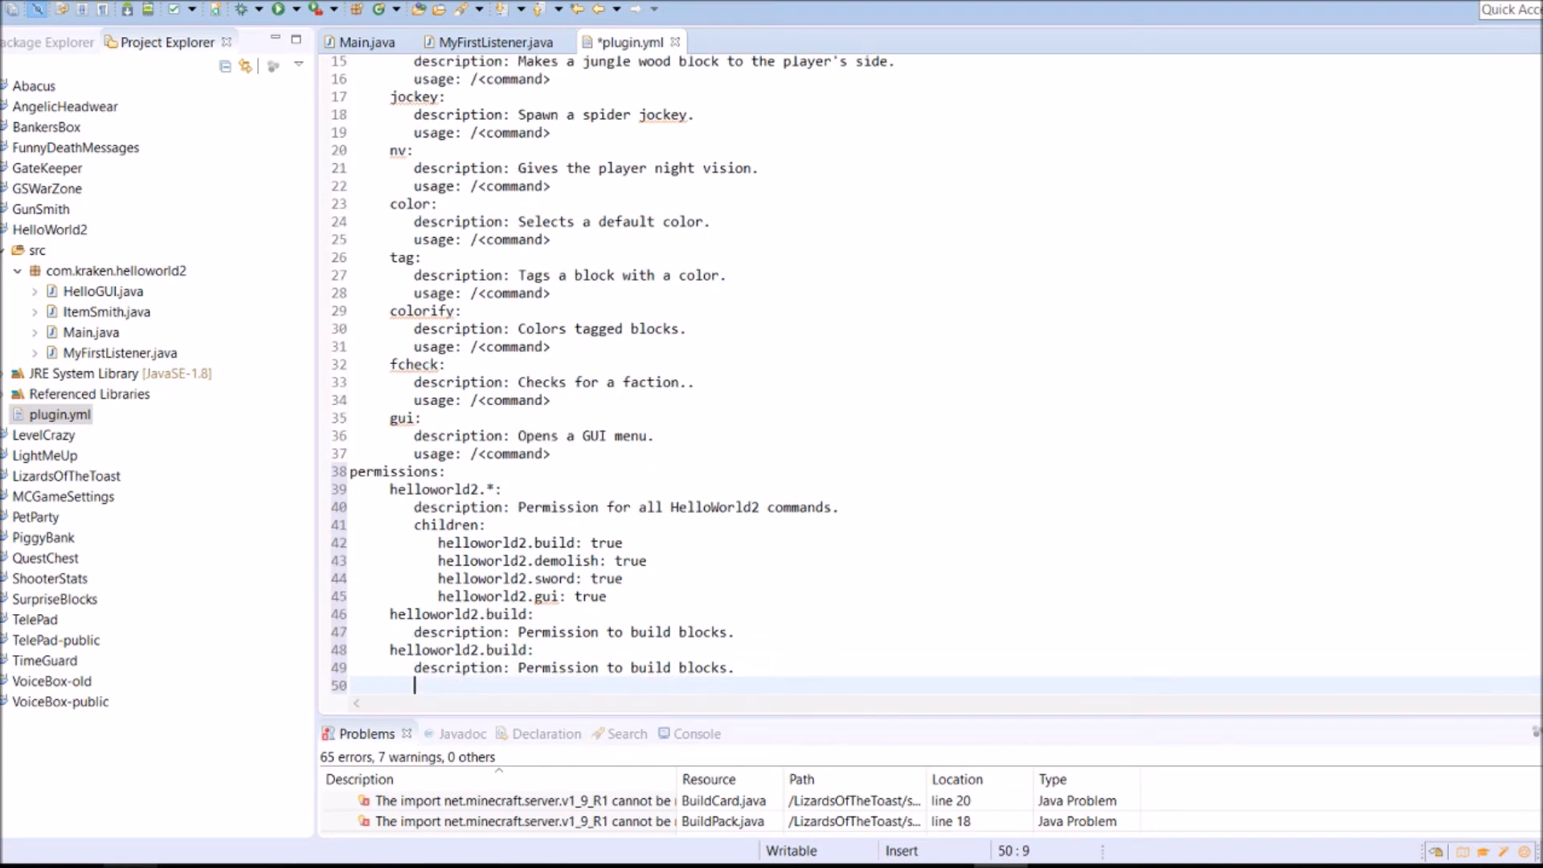
key("BackSpace")
key("BackSpace")
key("BackSpace")
key("ctrl+v")
key("BackSpace")
key("BackSpace")
key("BackSpace")
key("BackSpace")
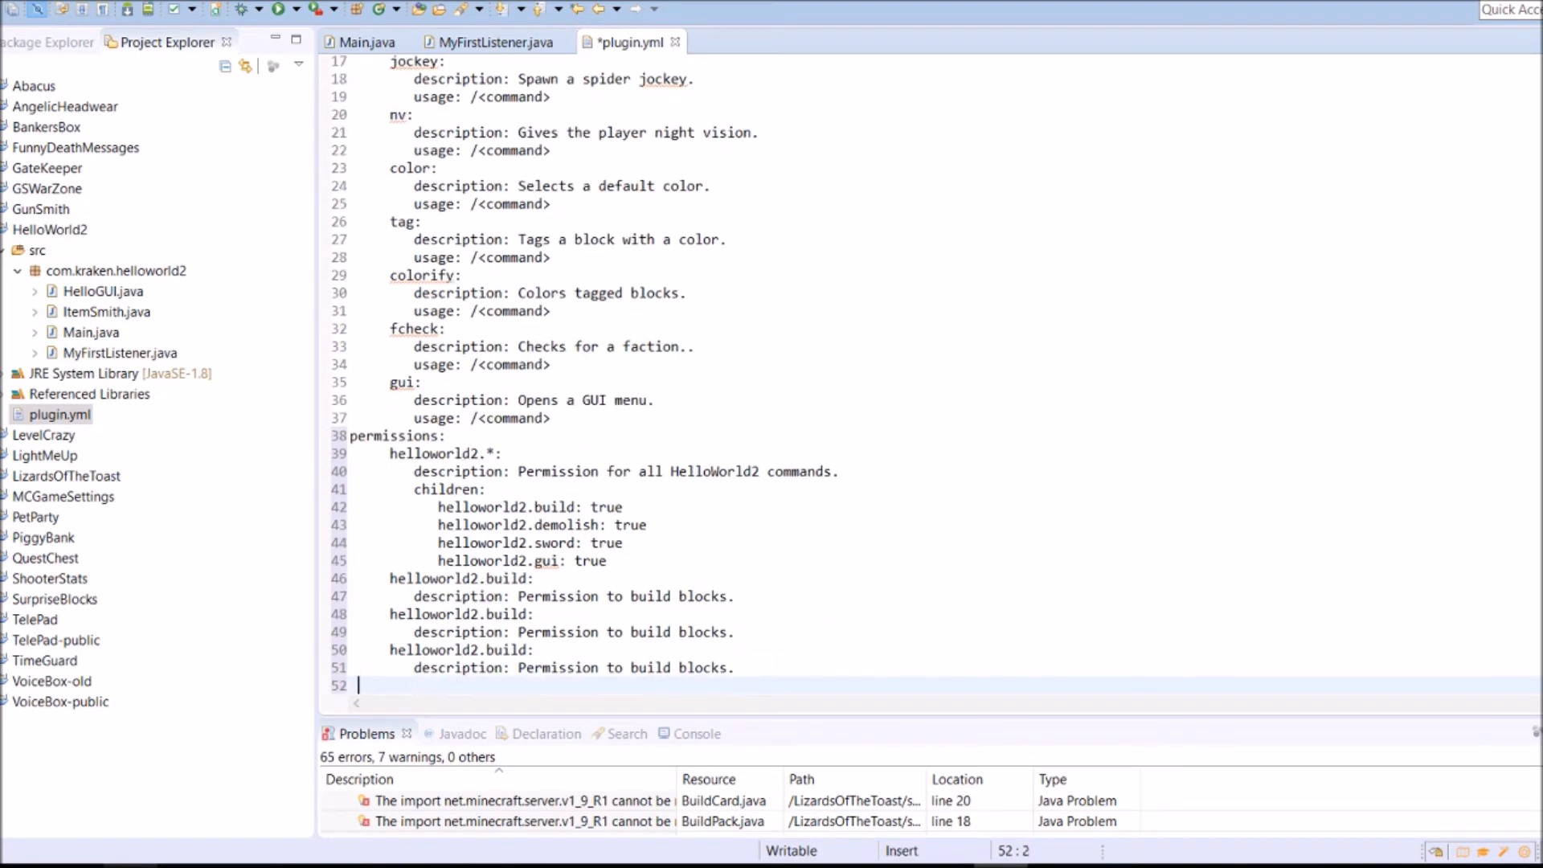
key("BackSpace")
key("ctrl+v")
Rename the copies to demolish, sword and gui with matching descriptions, and save plugin.yml.
double_click(507, 596)
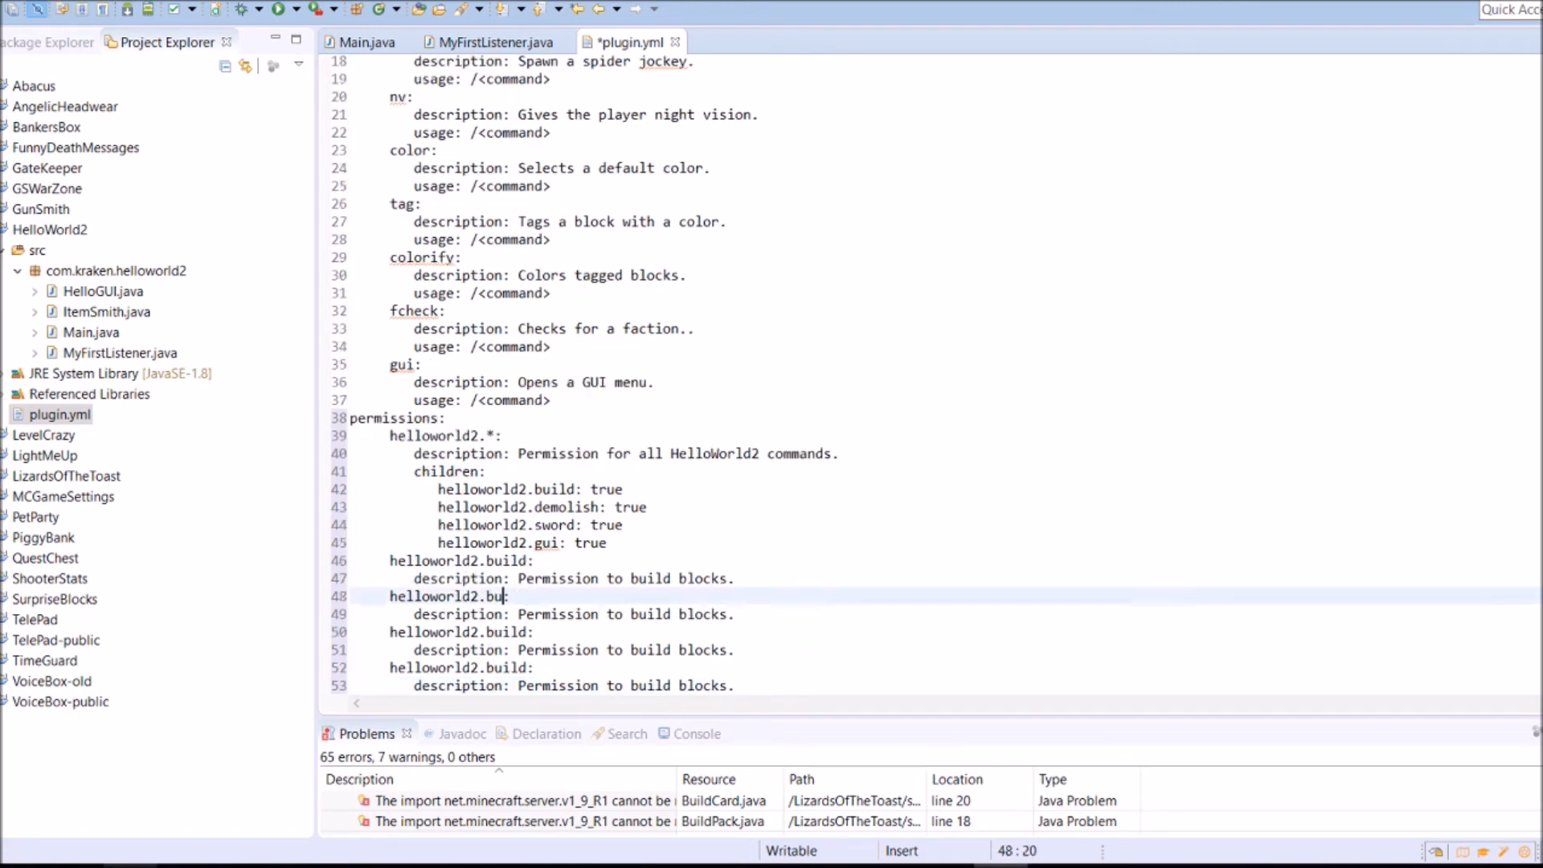
type("demolish")
double_click(506, 632)
type("sword")
double_click(506, 667)
type("bugui")
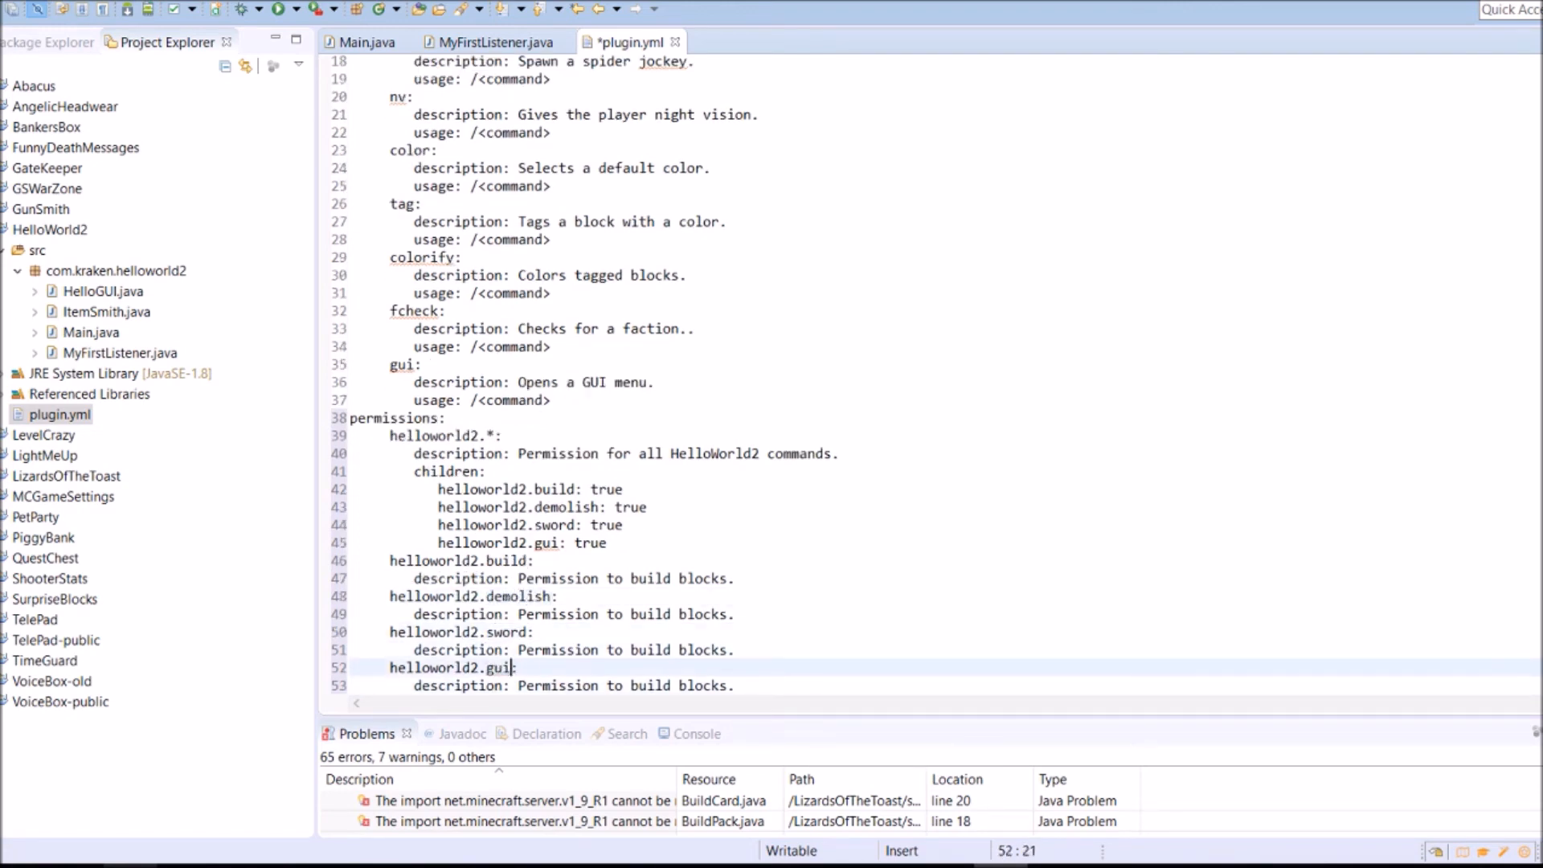
double_click(652, 614)
type("destroy")
left_click_drag(629, 650, 729, 650)
type("use the giveSword command")
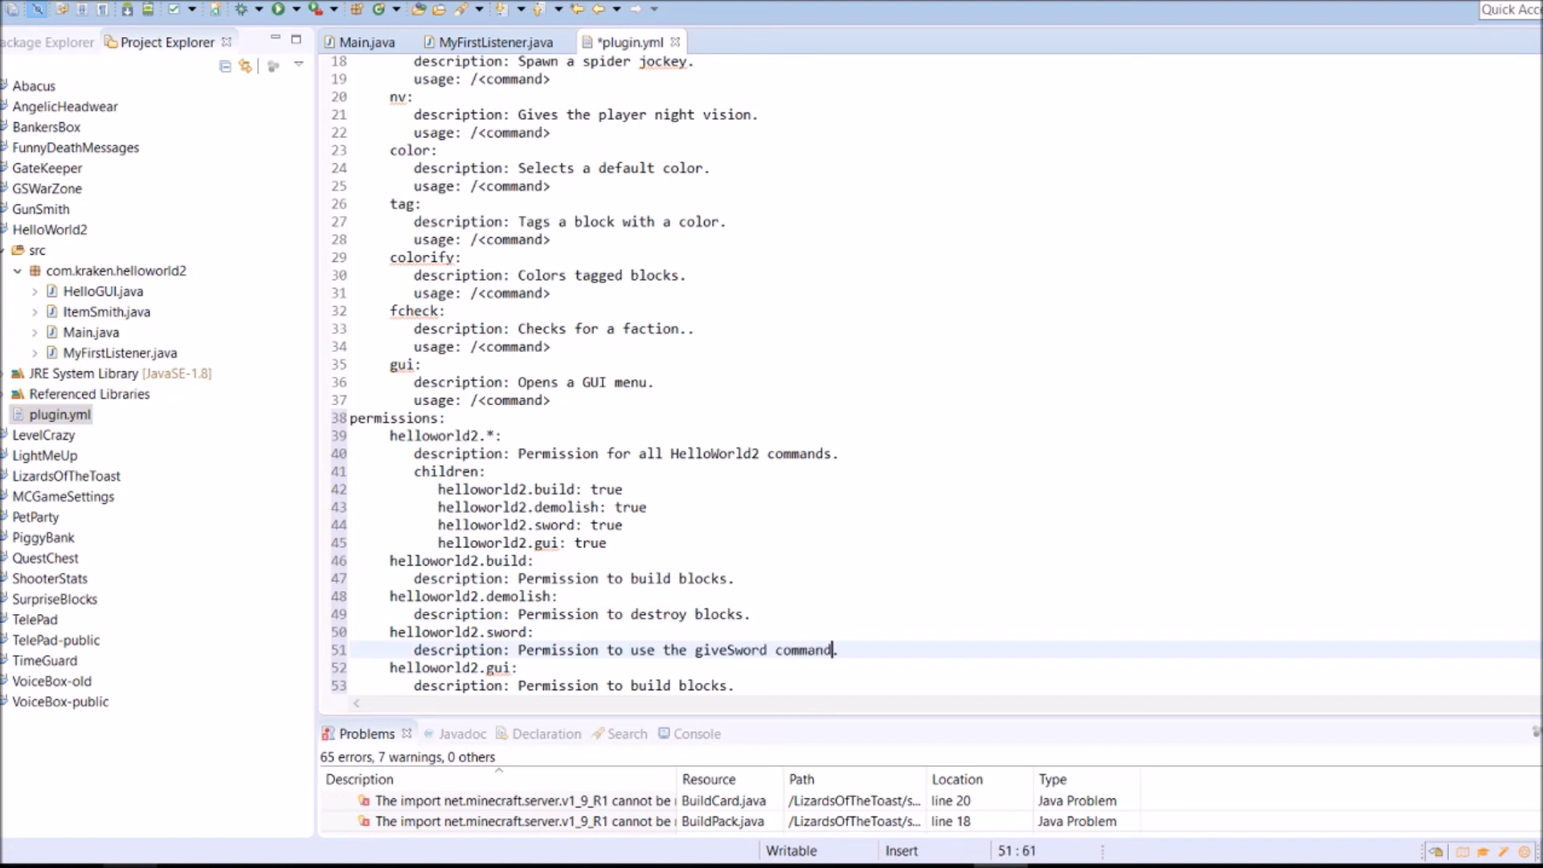
left_click_drag(630, 684, 729, 685)
type("use the GUI")
left_click(519, 667)
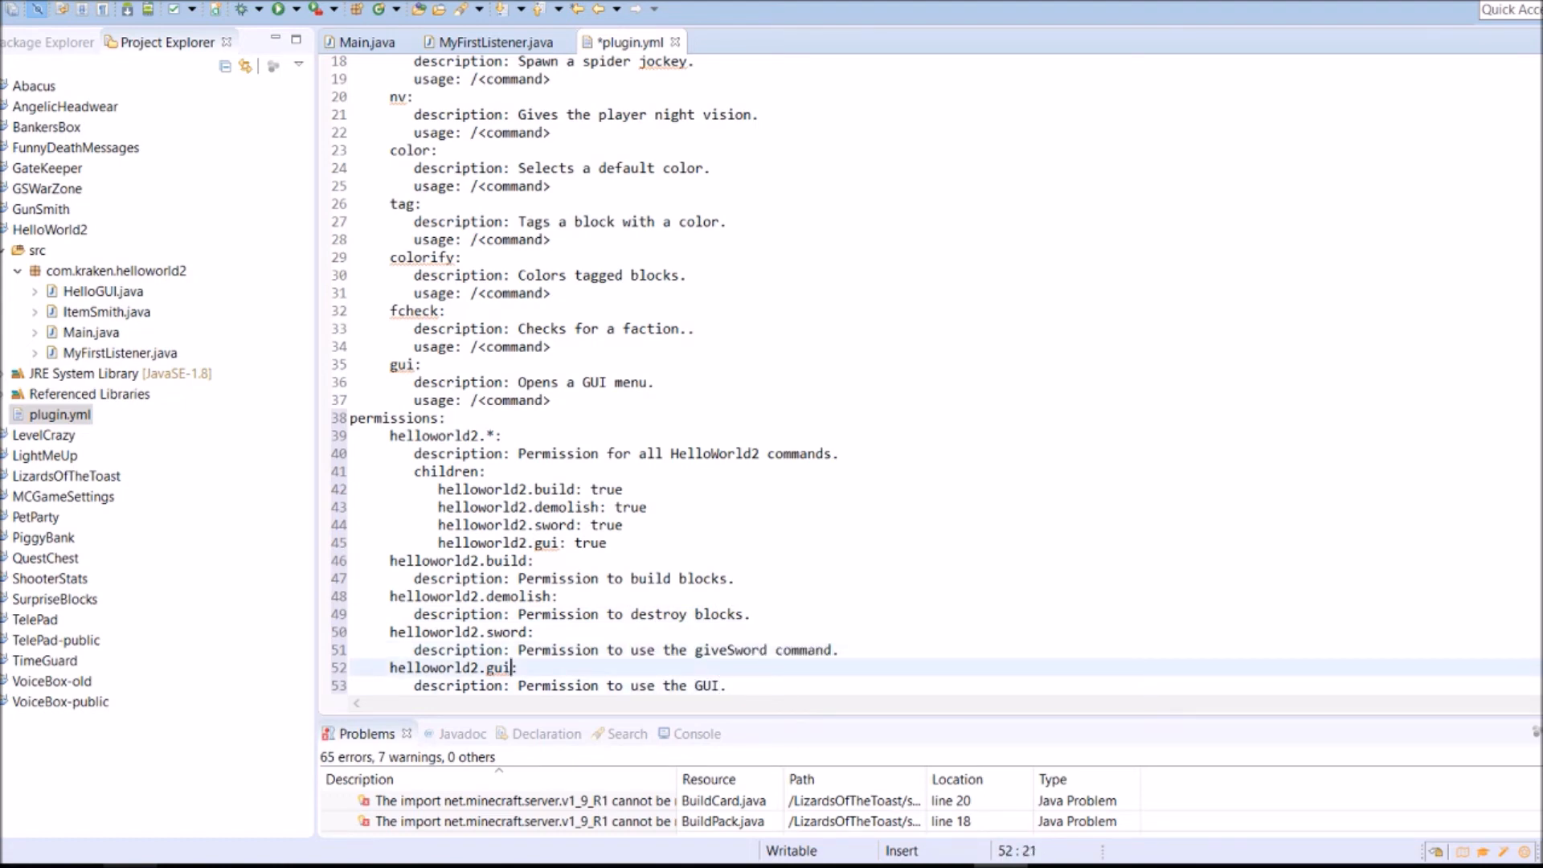
key("ctrl+s")
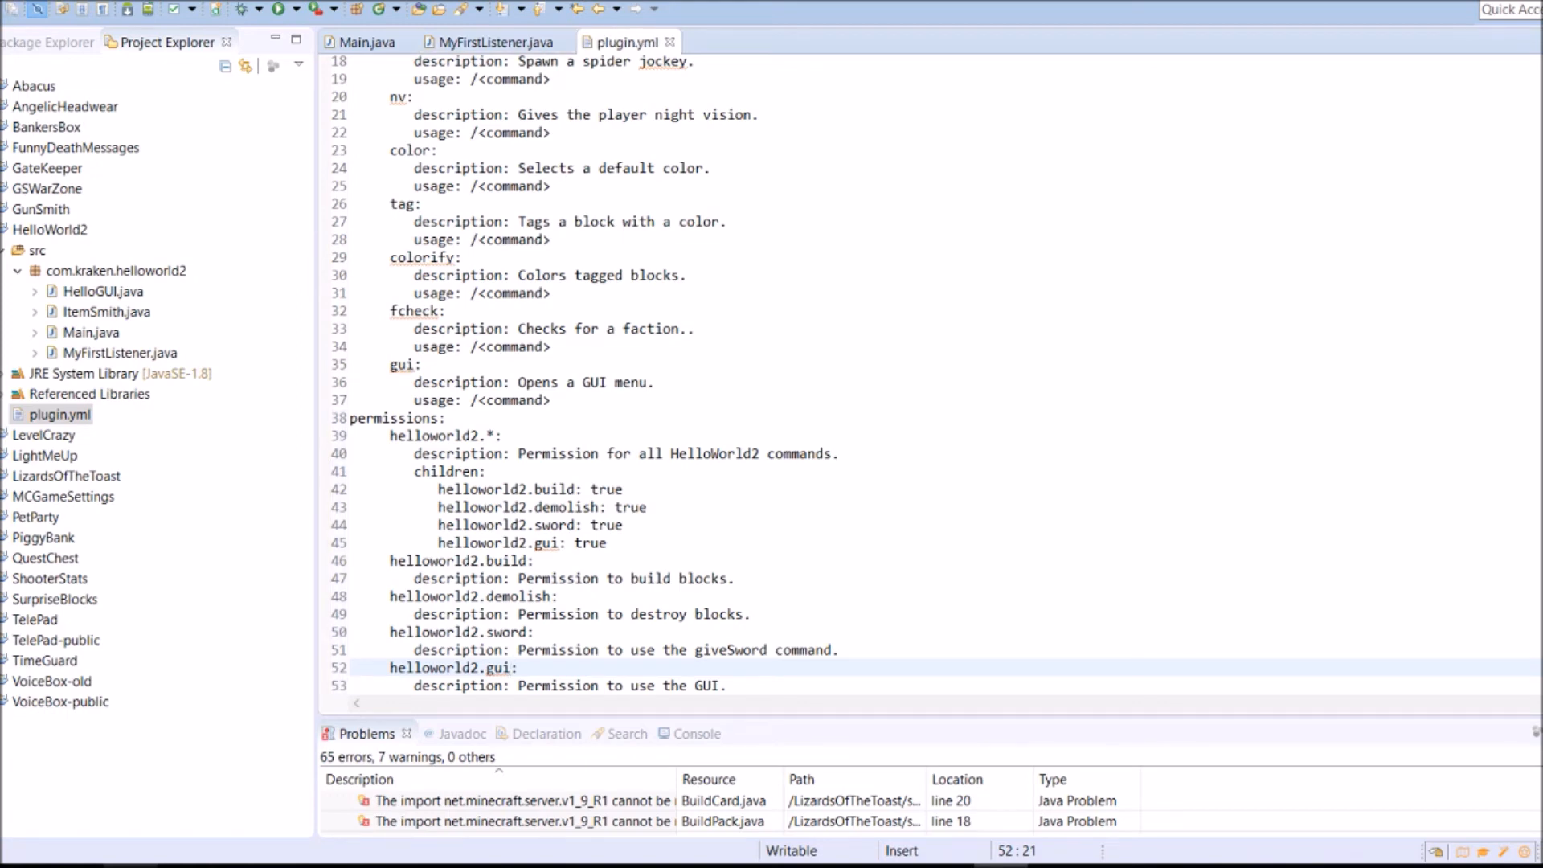
Switch to MyFirstListener.java and bring up the HelloWorld2 project's actions.
left_click(496, 41)
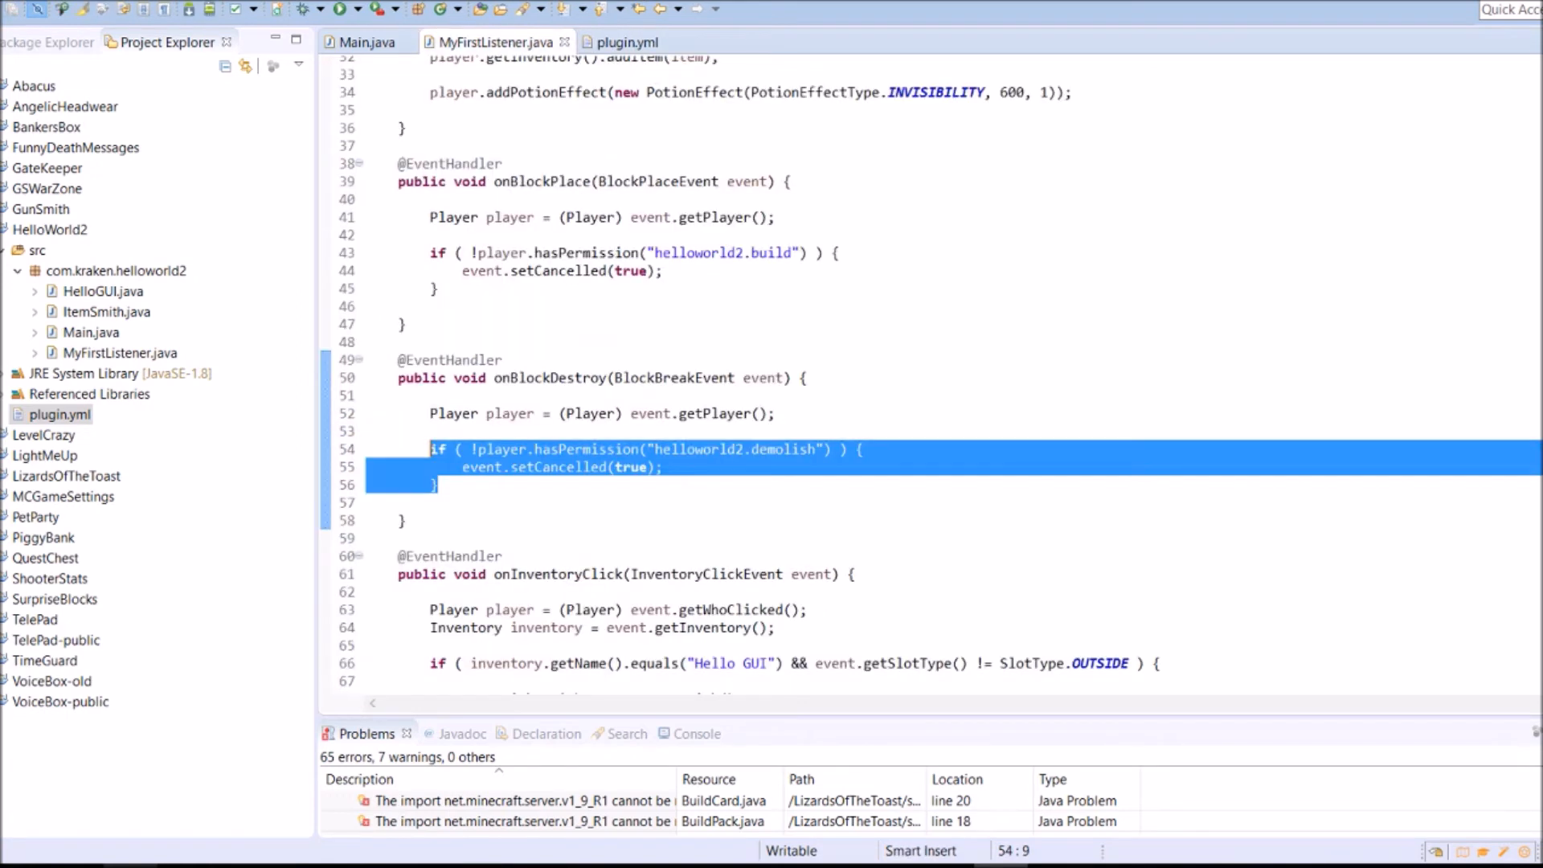
left_click(440, 484)
scroll(845, 422, "down", 2)
scroll(845, 422, "up", 2)
scroll(843, 422, "up", 3)
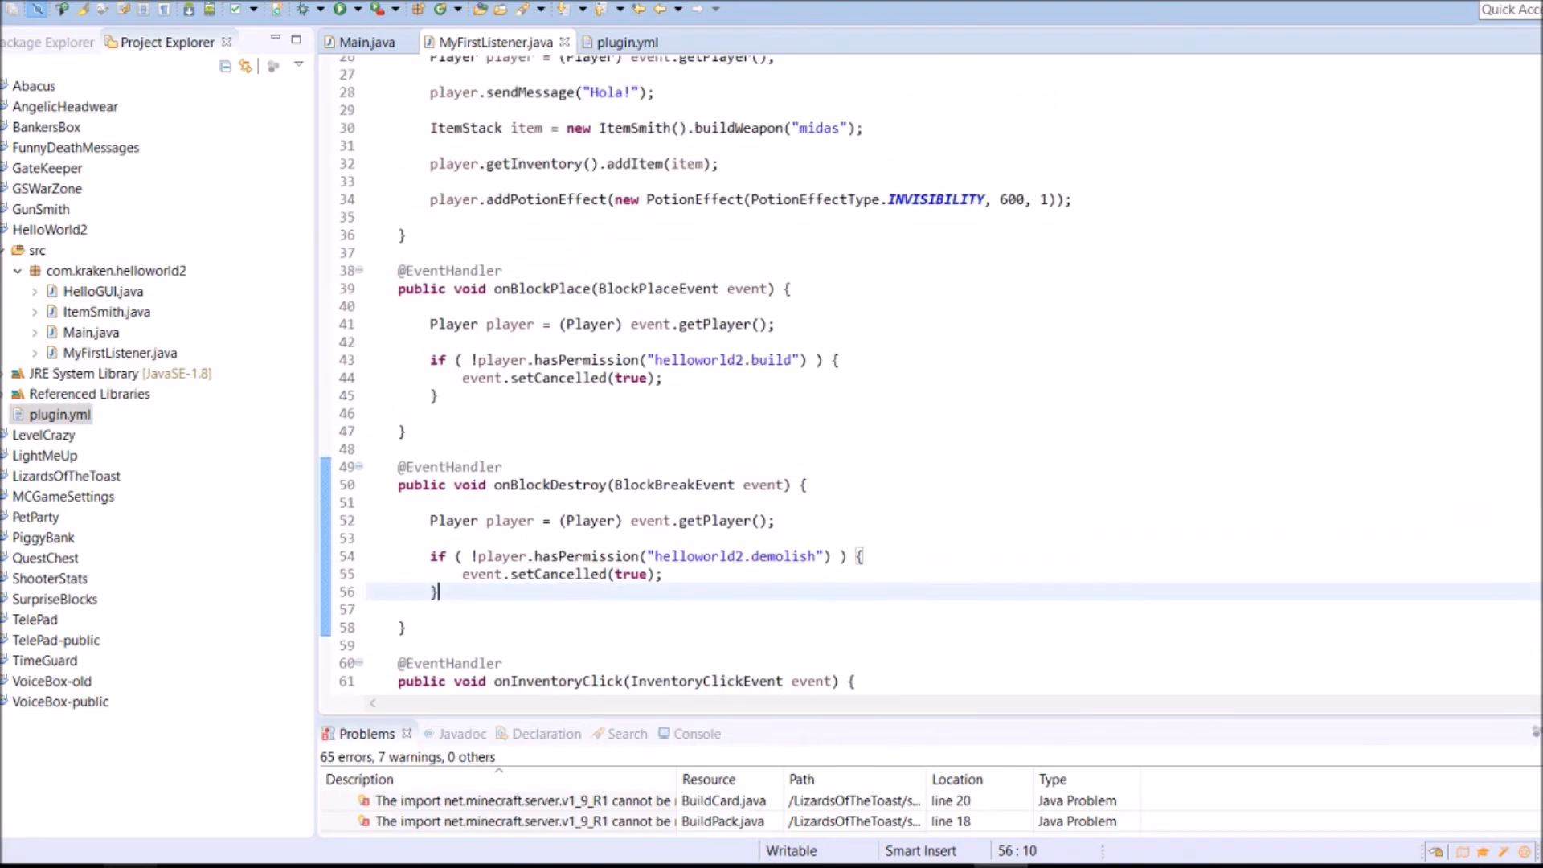
scroll(844, 422, "down", 2)
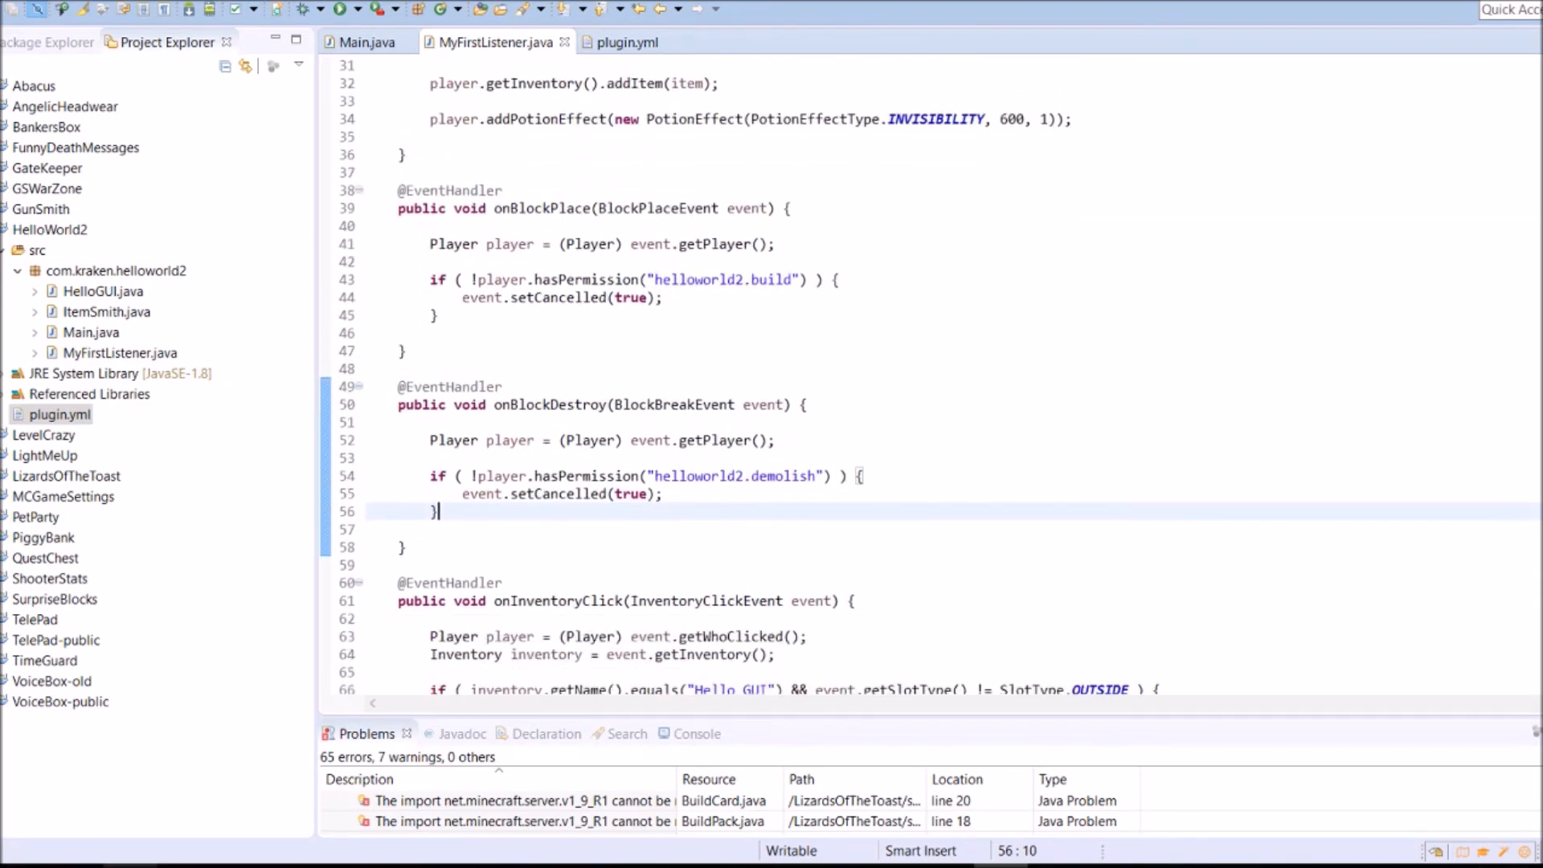
right_click(49, 229)
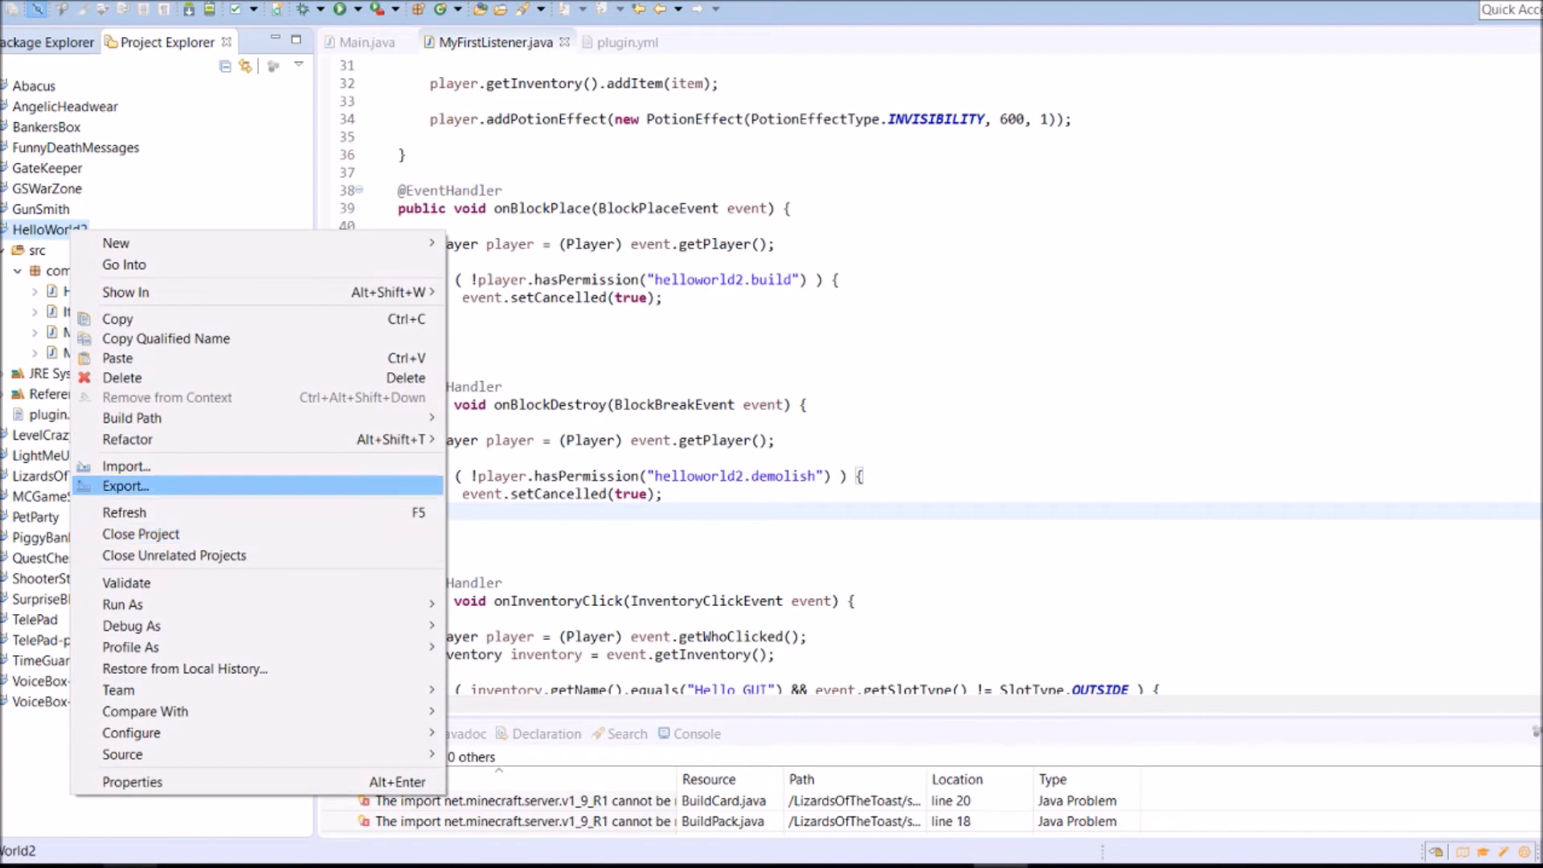
Export HelloWorld2 as a Java JAR to the HelloWorld plugins folder, replacing the existing JAR.
left_click(132, 486)
left_click(798, 520)
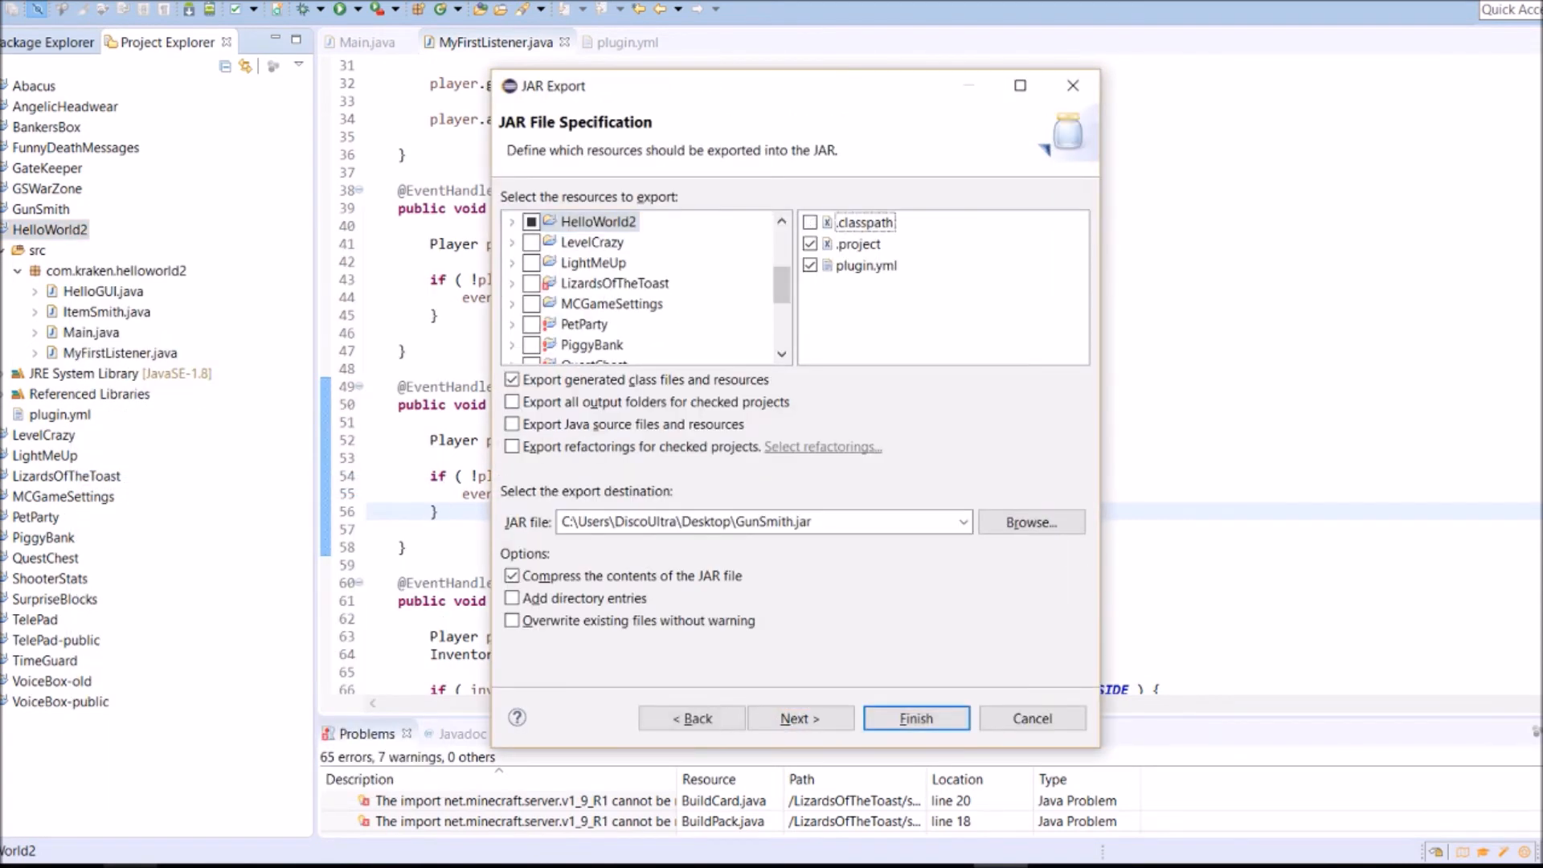
left_click(963, 521)
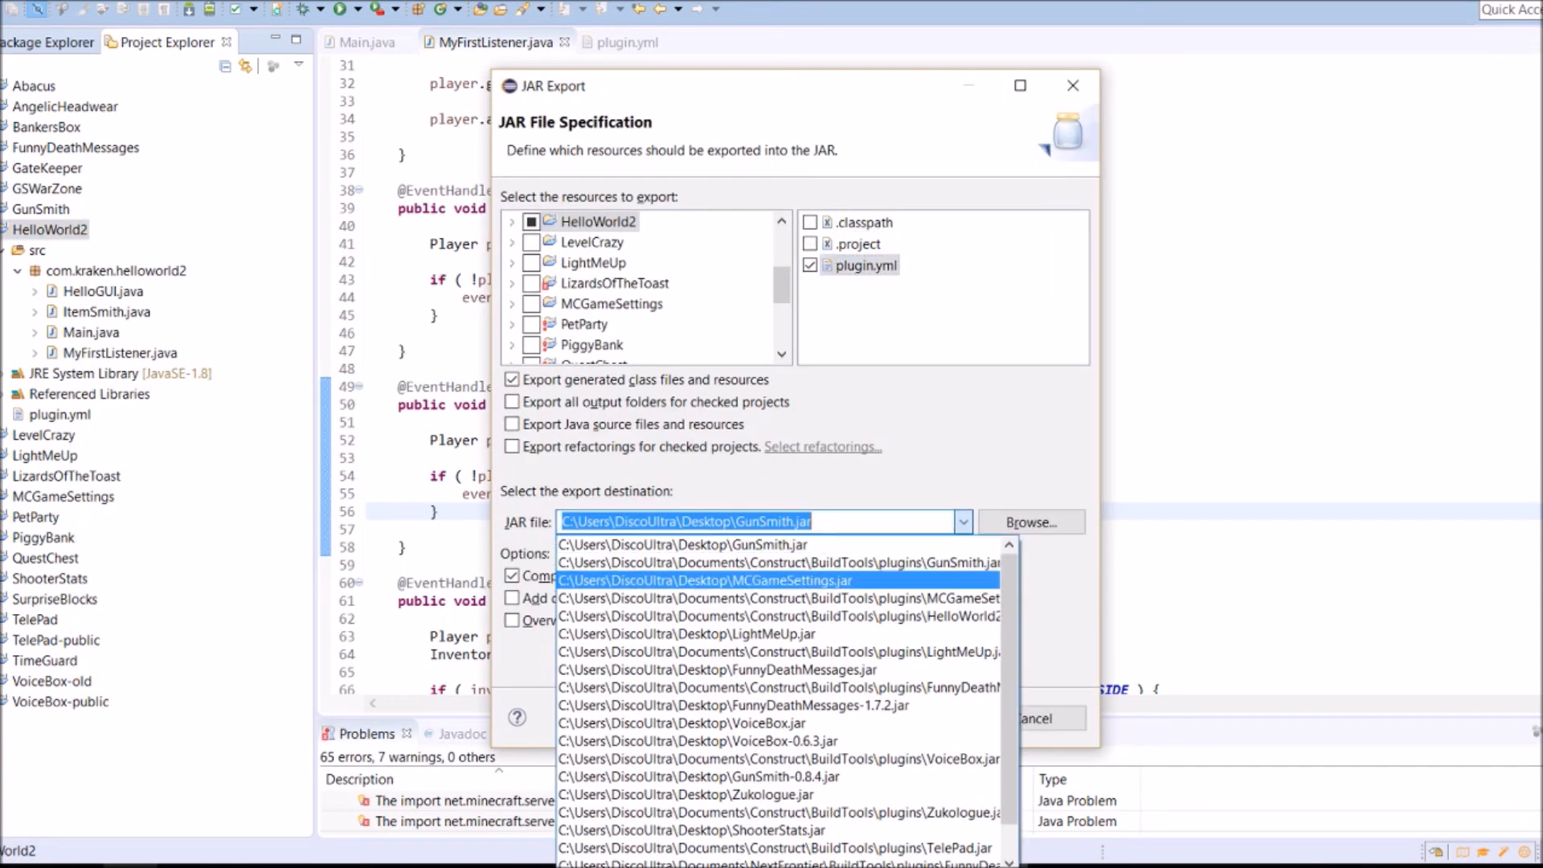
left_click(777, 598)
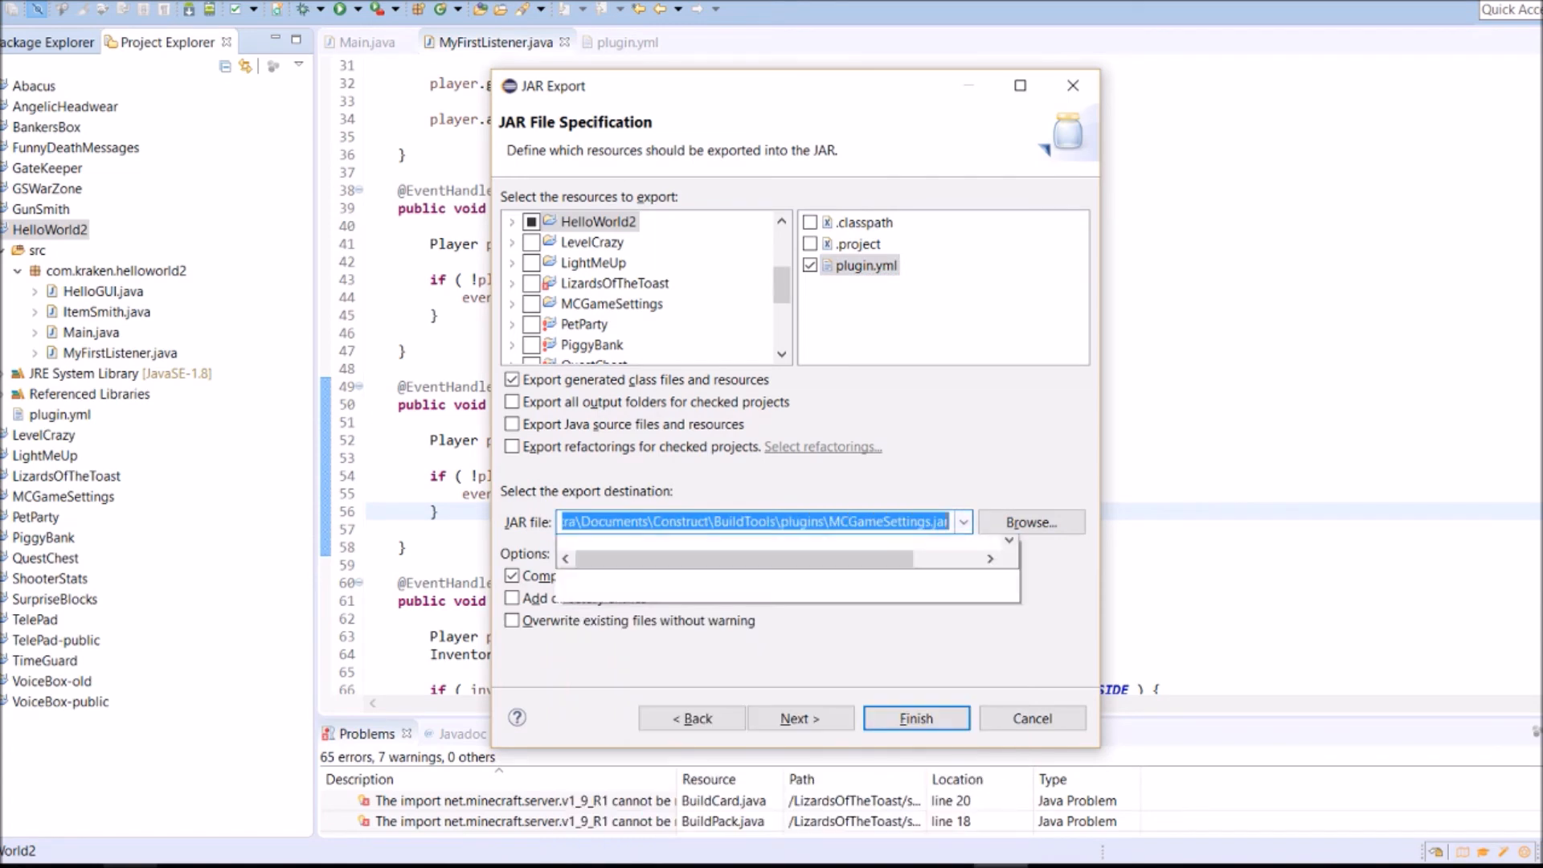
left_click(963, 522)
left_click(777, 580)
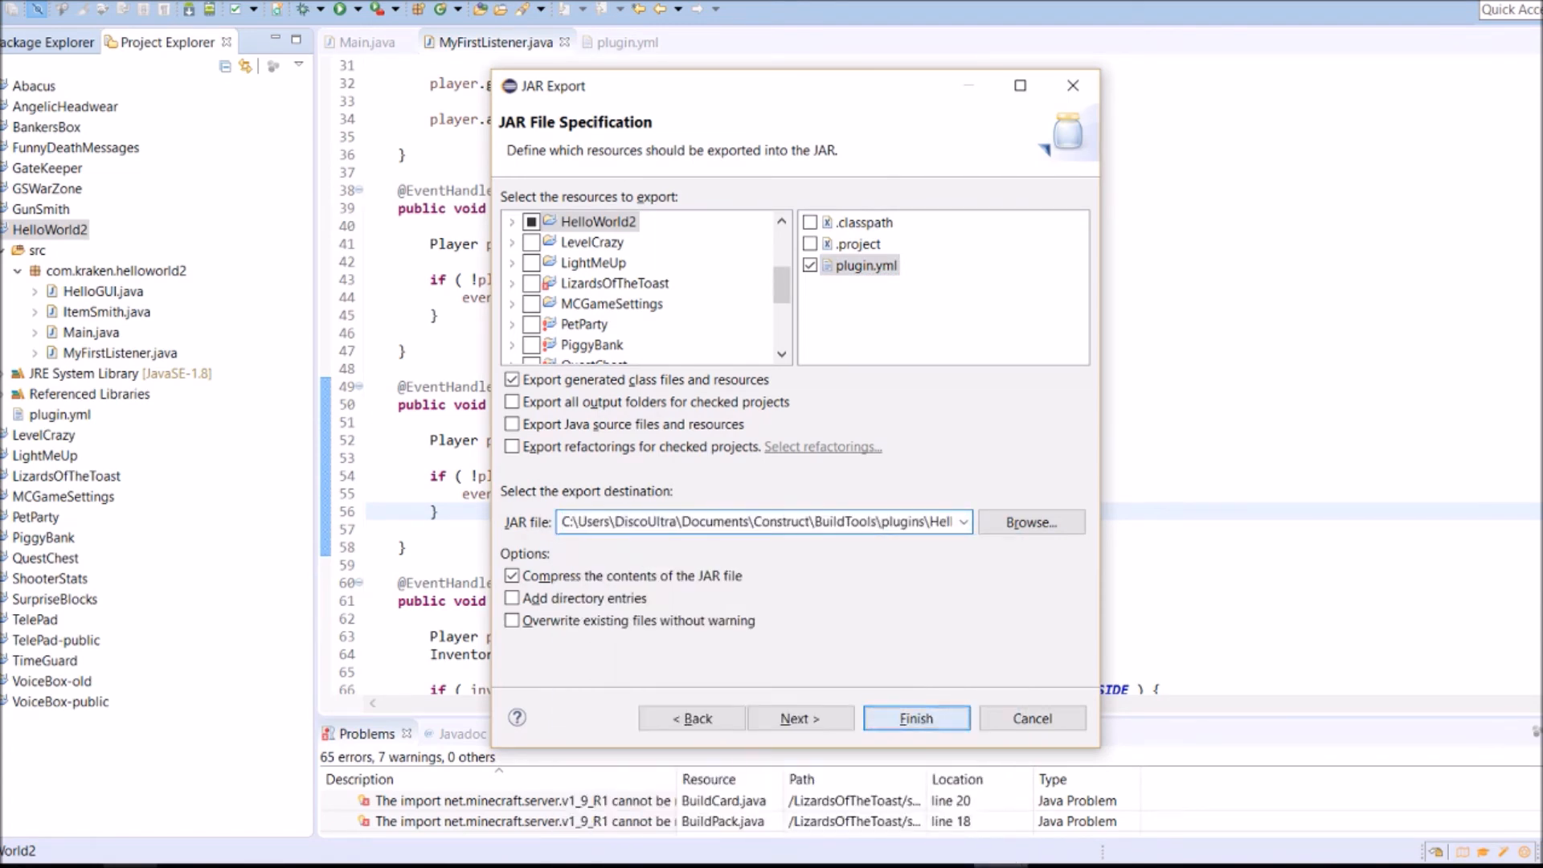
left_click(916, 718)
left_click(911, 437)
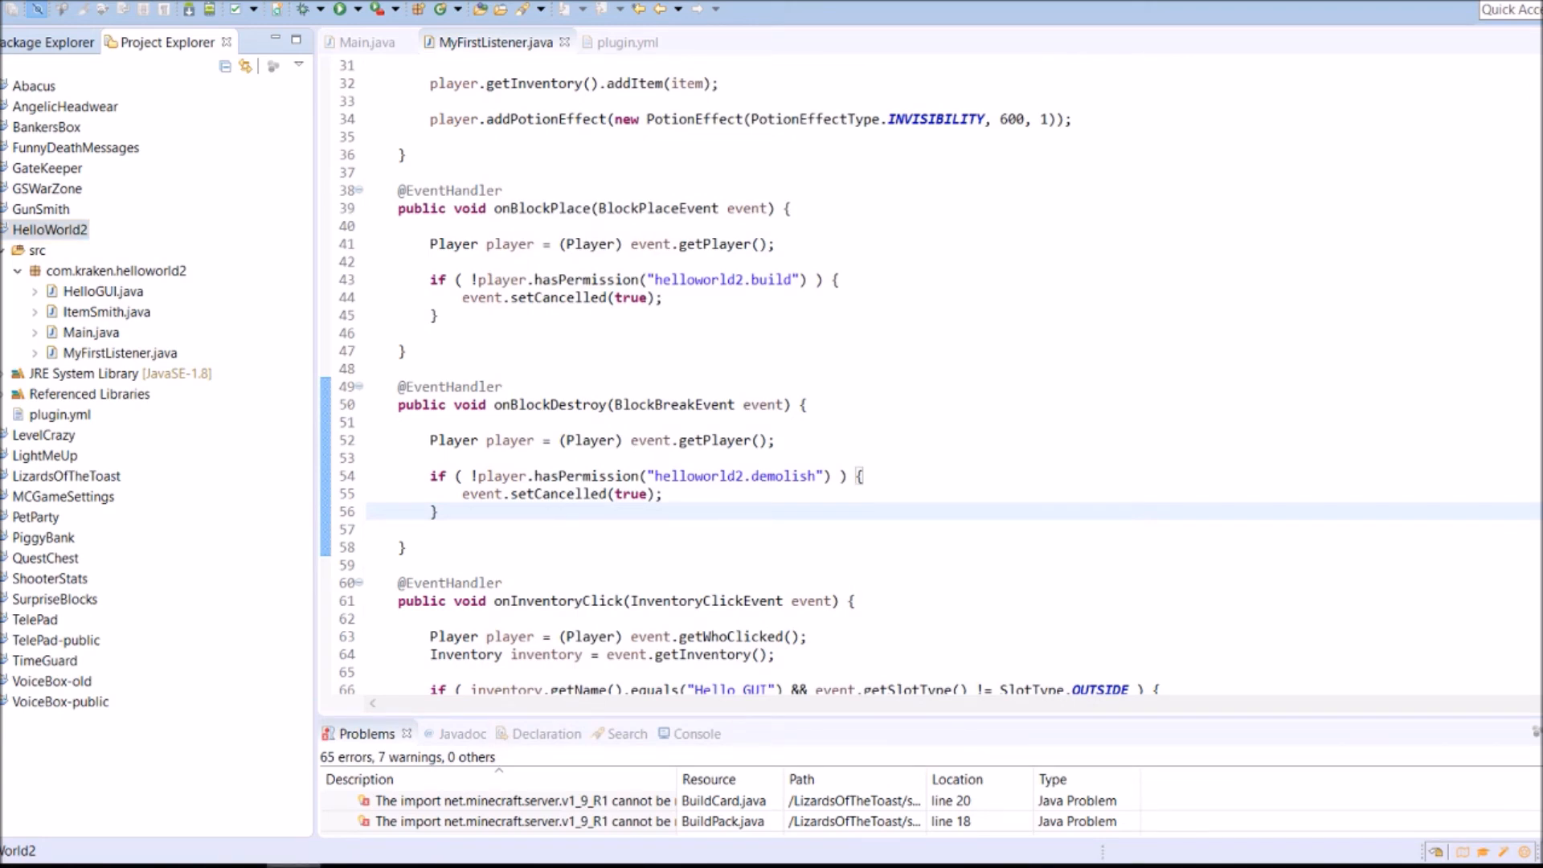
Open the server's permissions.yml from BuildTools in Notepad, check it, and close it.
left_click(17, 850)
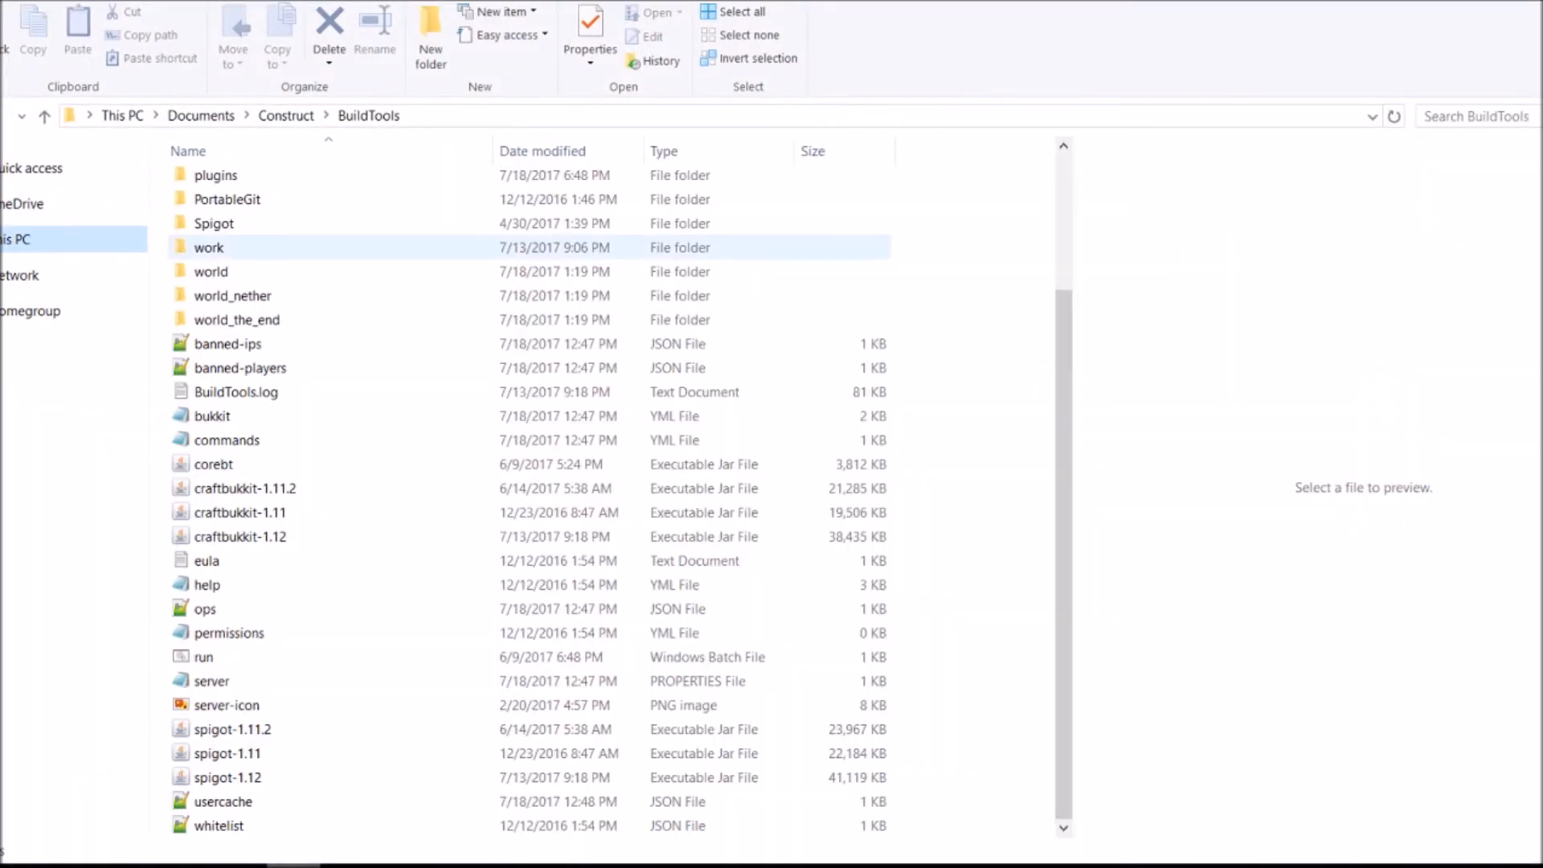
scroll(217, 302, "up", 3)
scroll(217, 316, "down", 4)
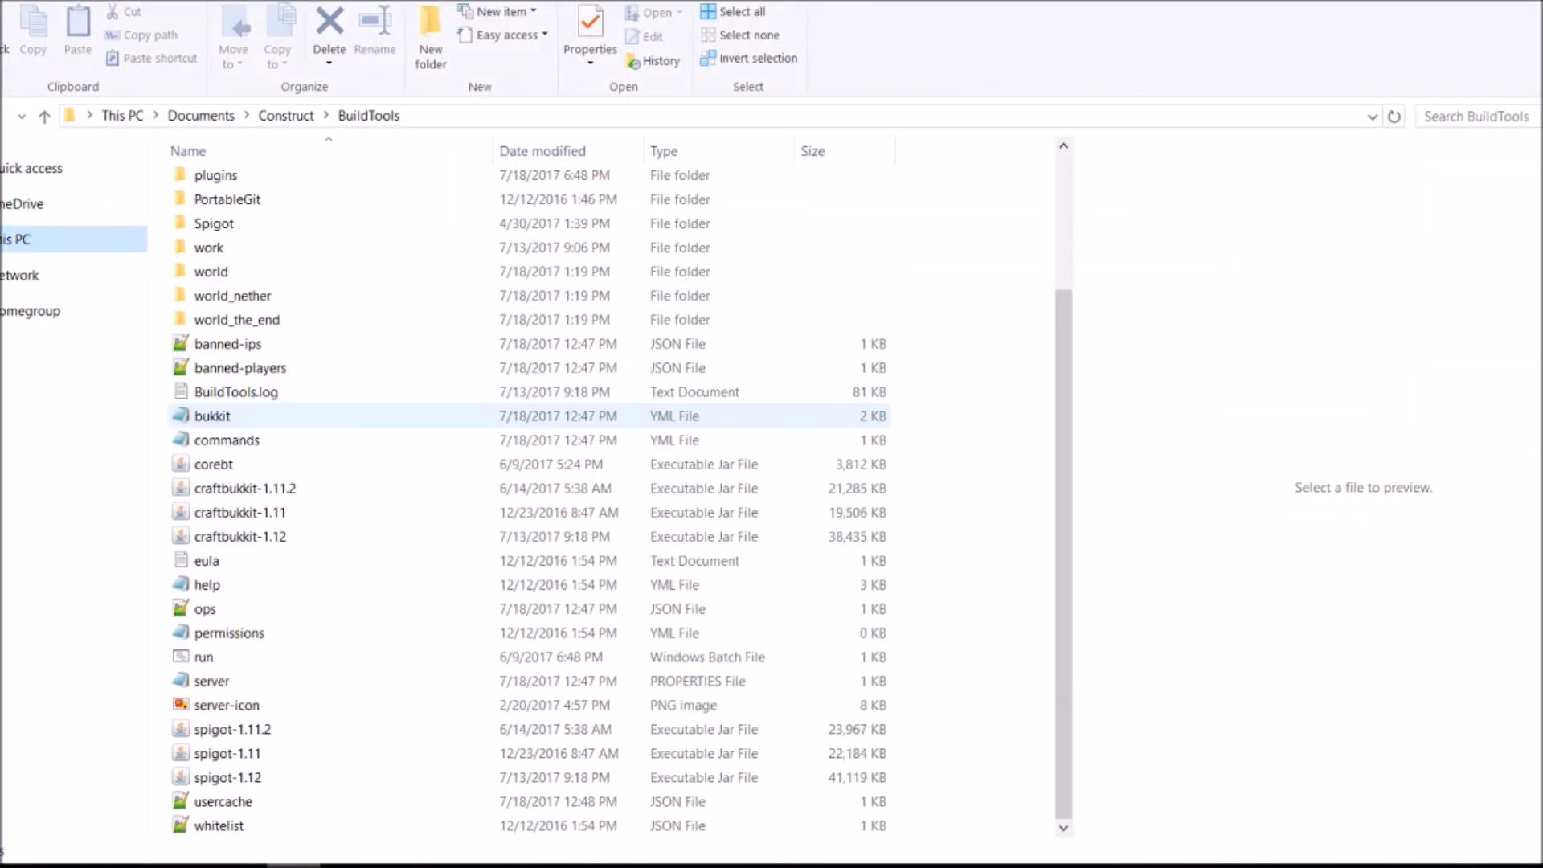
left_click(229, 634)
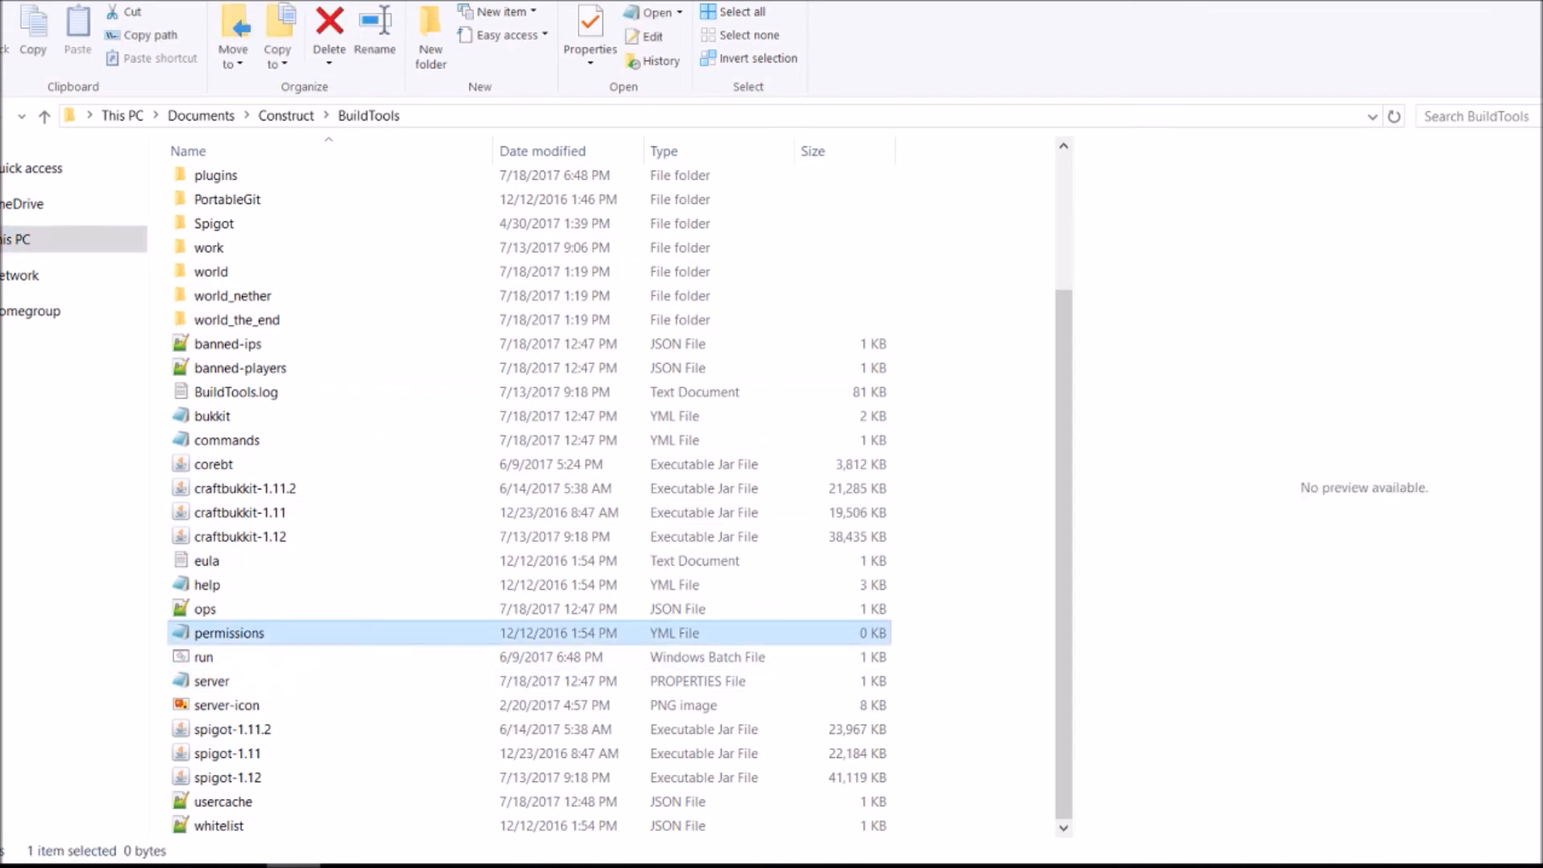
double_click(229, 633)
left_click_drag(575, 196, 1001, 26)
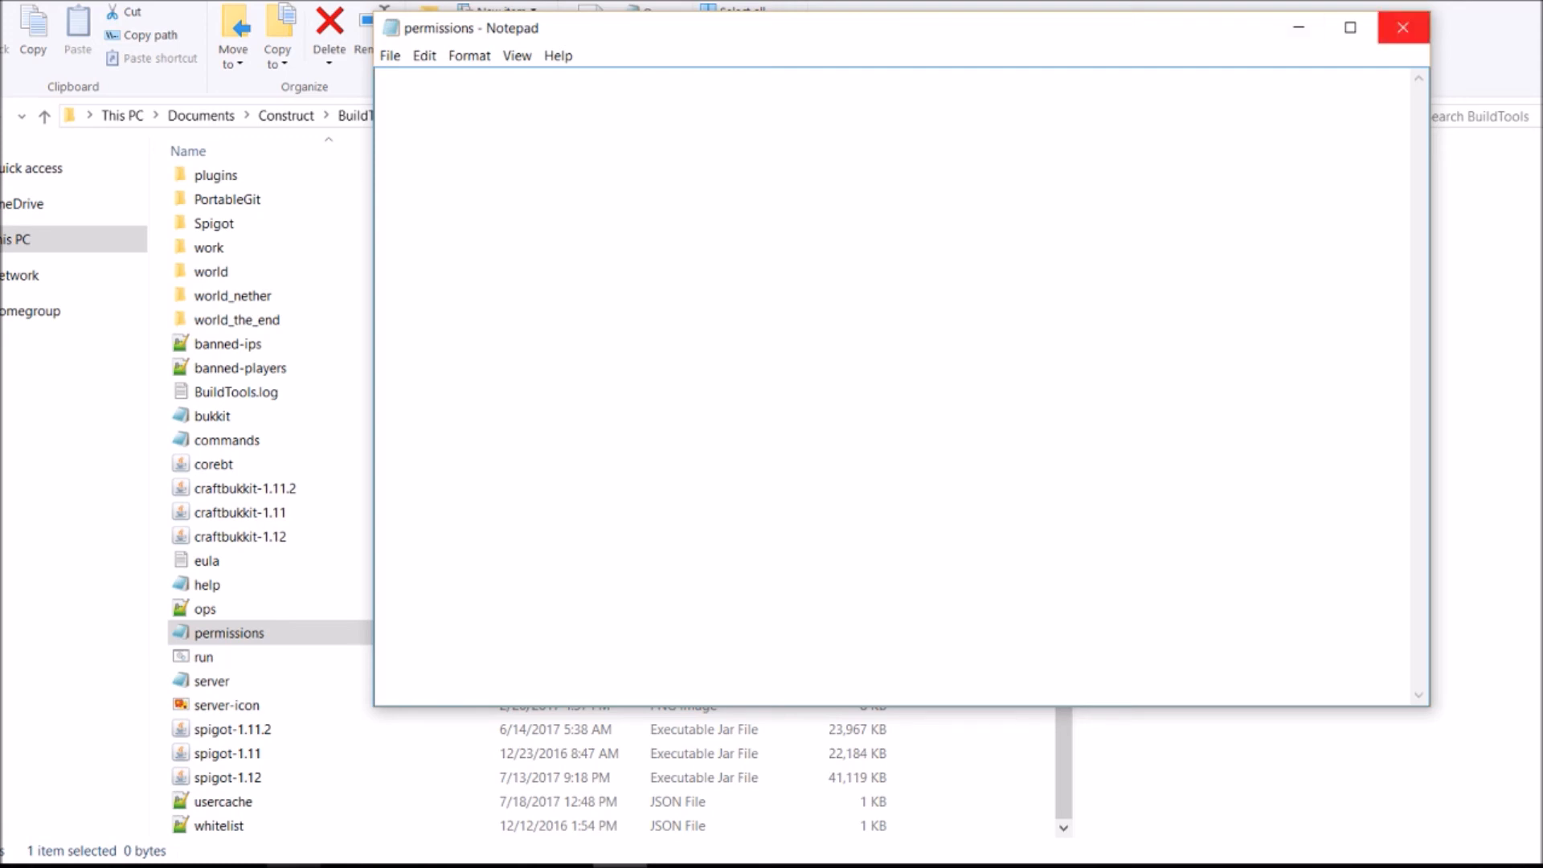
left_click(1401, 27)
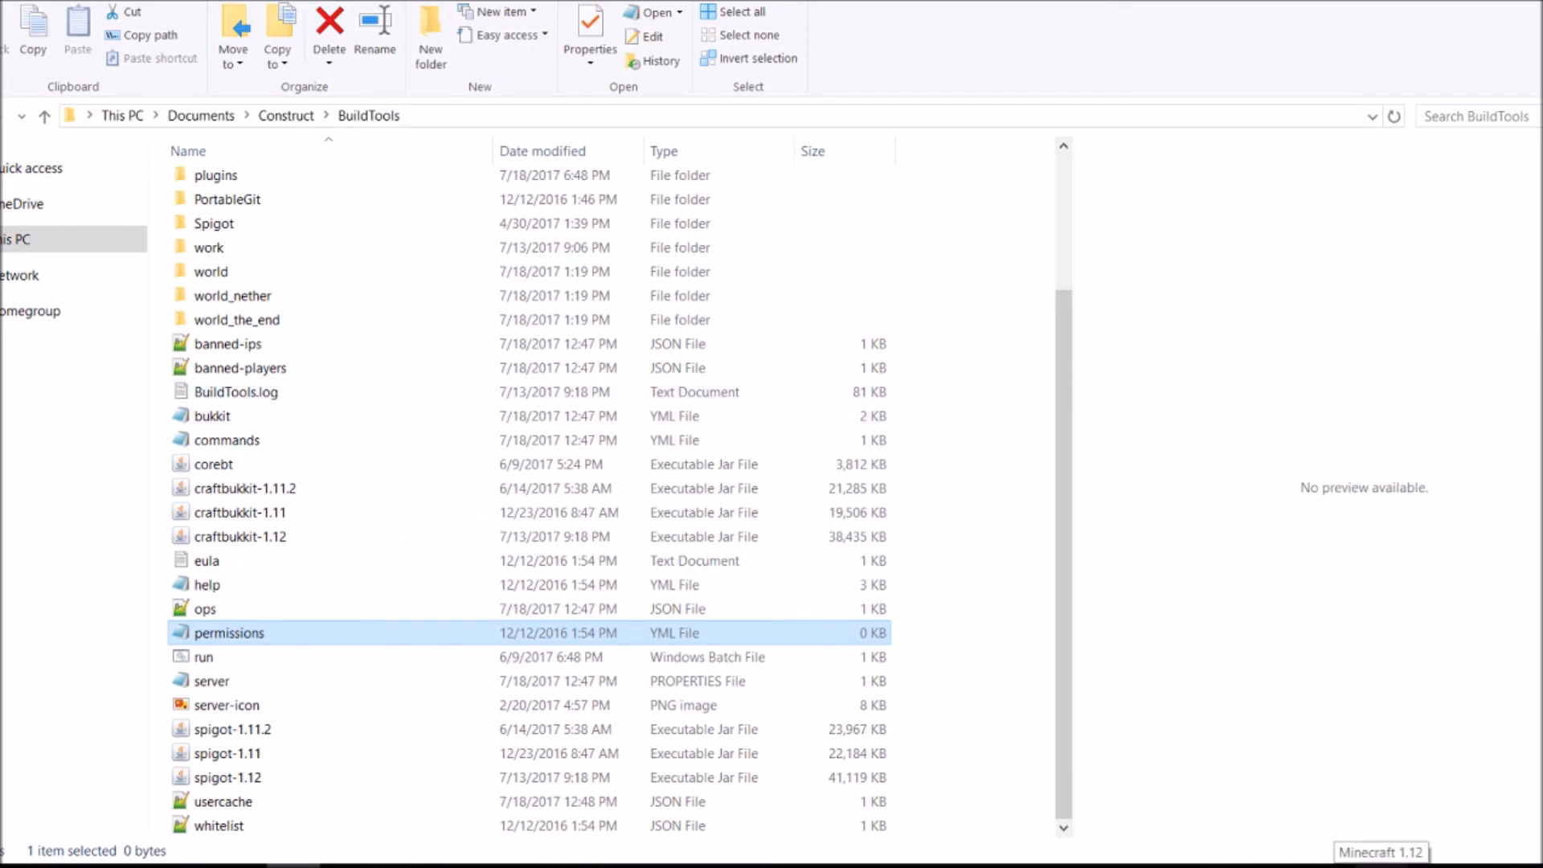
Reopen and close permissions.yml once more, then switch over to Minecraft.
double_click(229, 633)
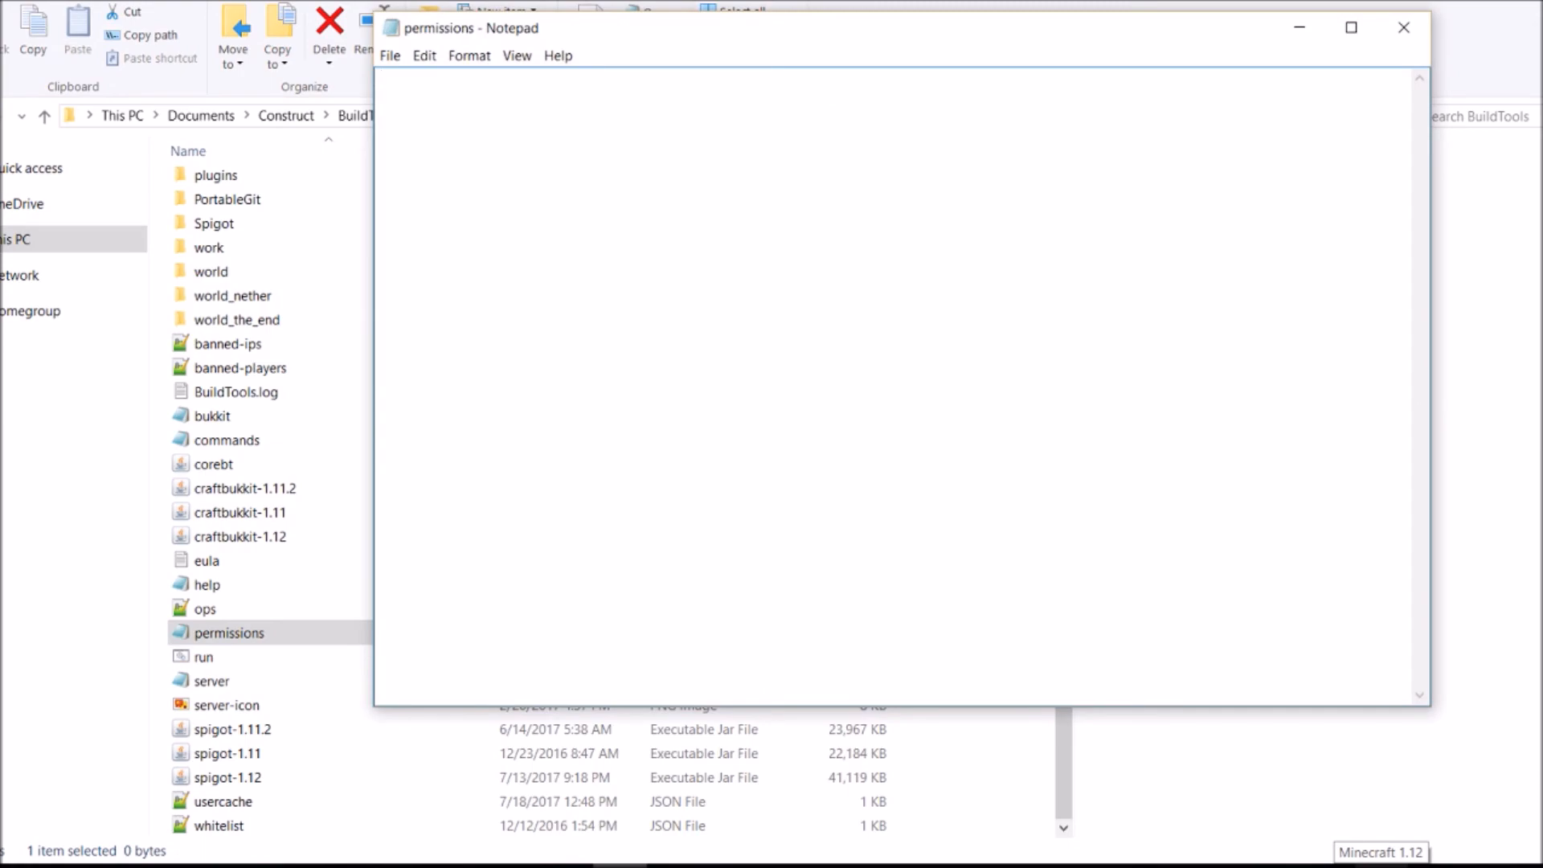
left_click(1404, 26)
key("alt+Tab")
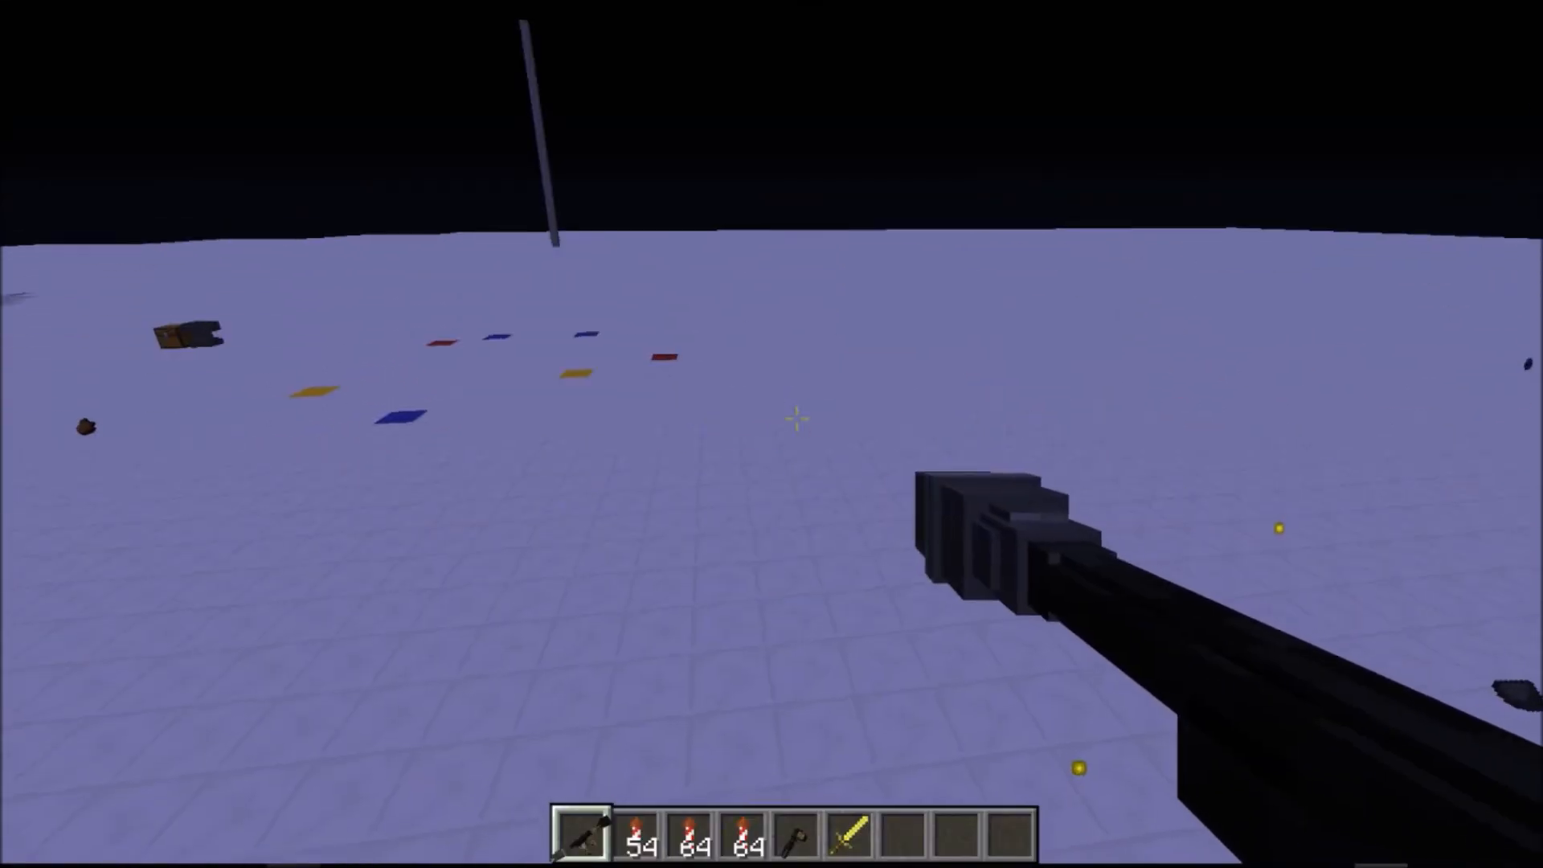
Clear the launcher and warhead stacks from the hotbar in the inventory and return to the world.
key("4")
key("e")
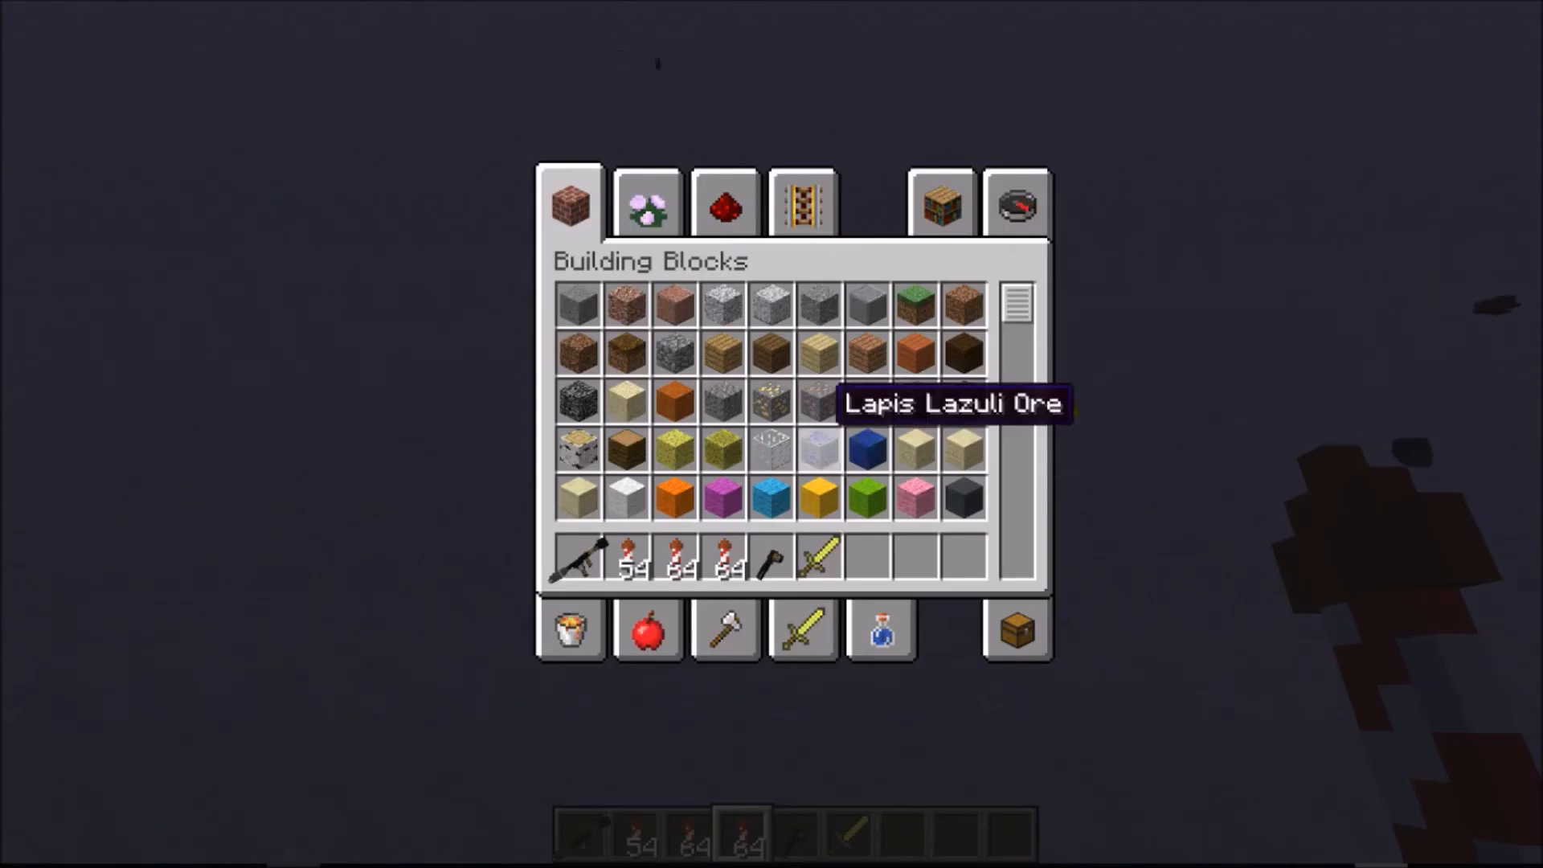
left_click(727, 558, "shift")
left_click(677, 558, "shift")
left_click(628, 558, "shift")
left_click(578, 559, "shift")
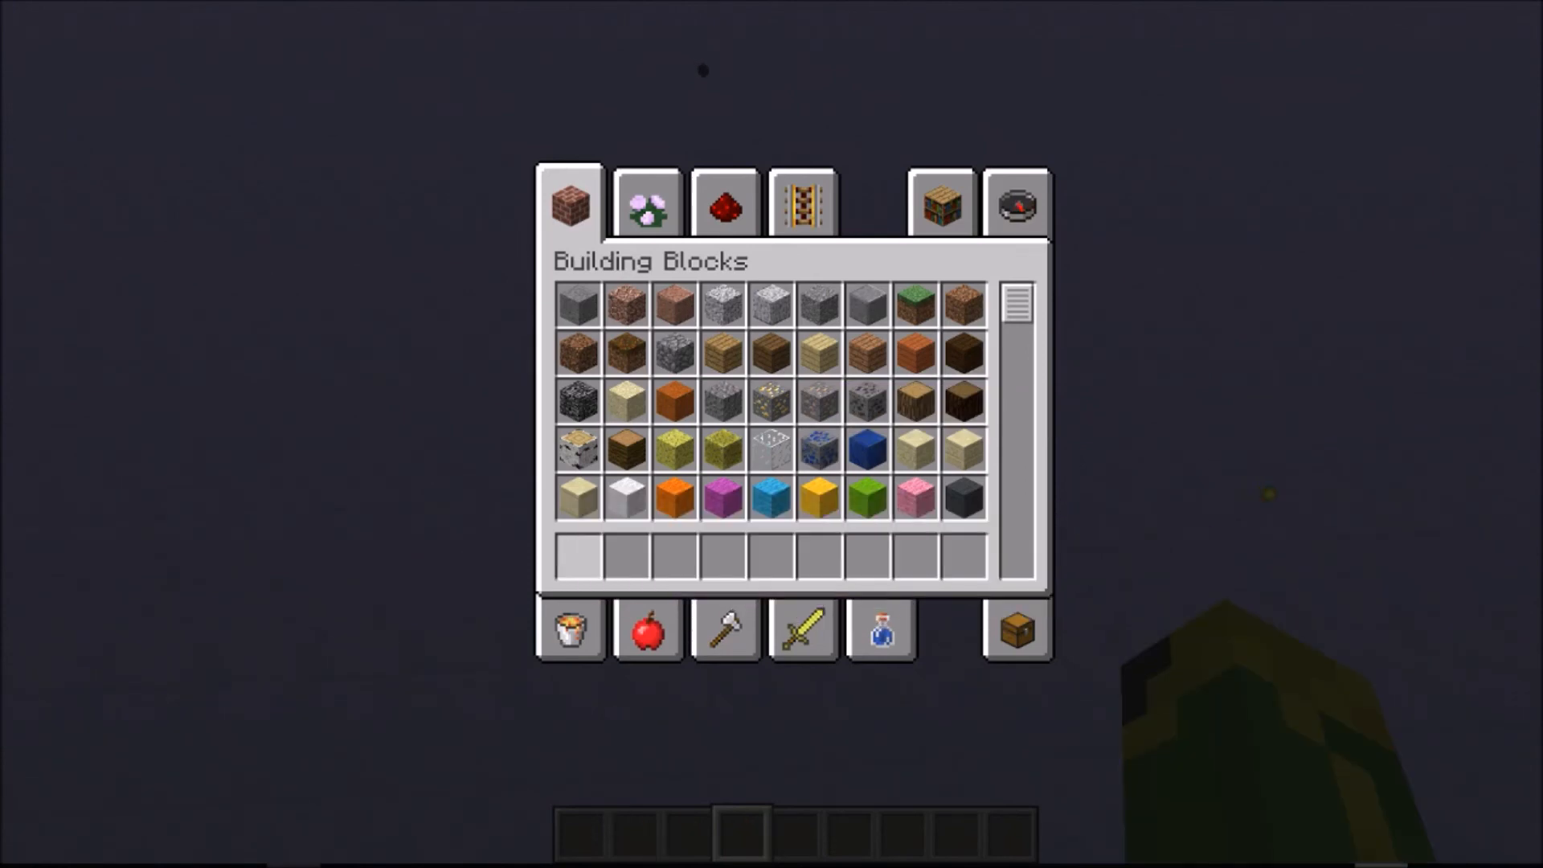
left_click(1017, 630)
key("Escape")
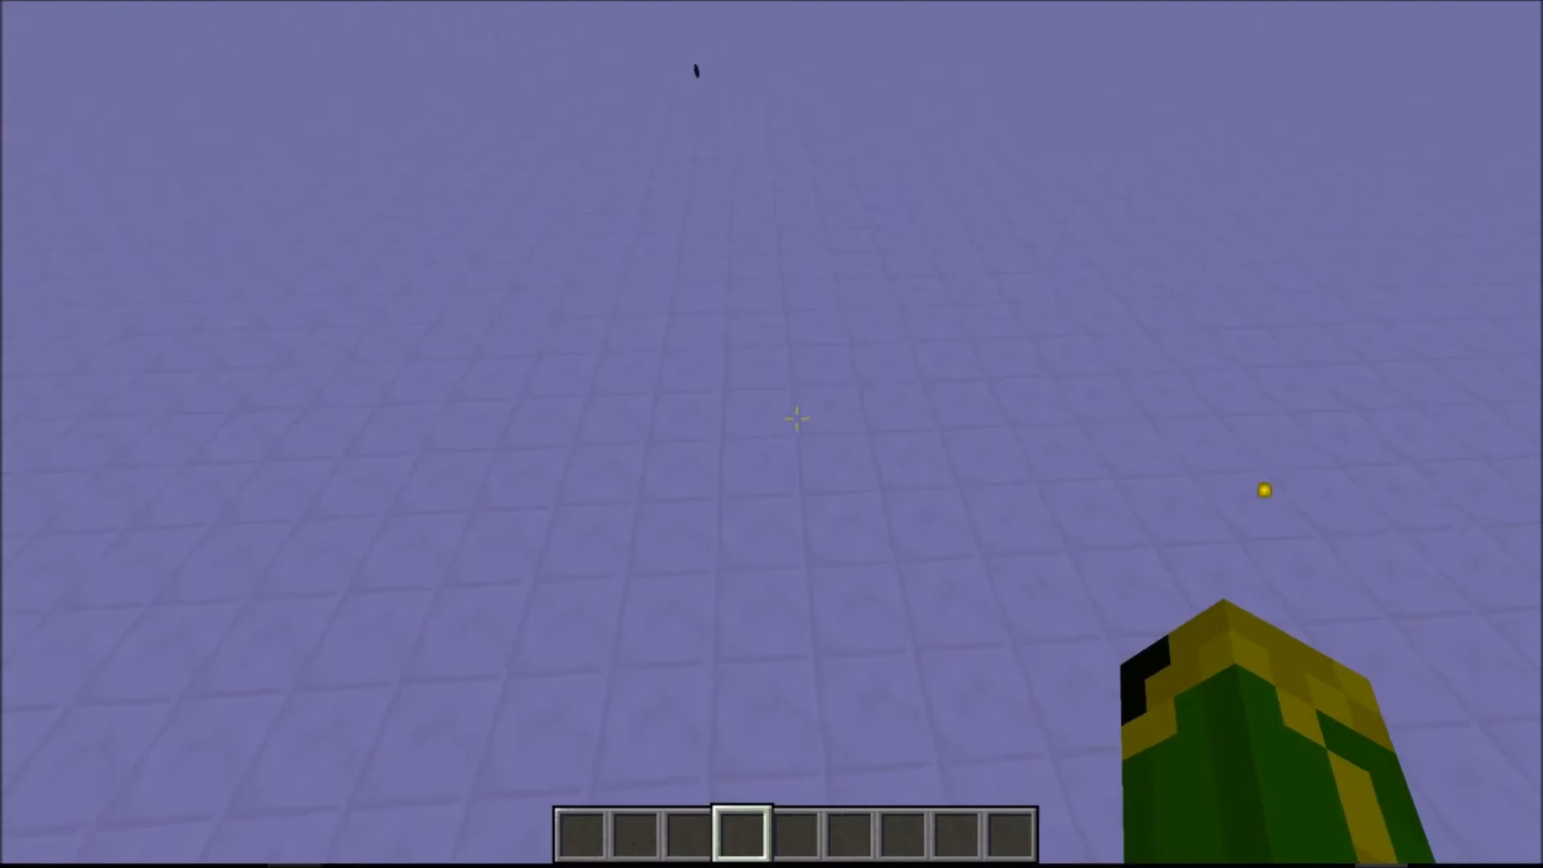
Walk around the hole's edge, step into the void, respawn and head back toward the grass slab.
key("w")
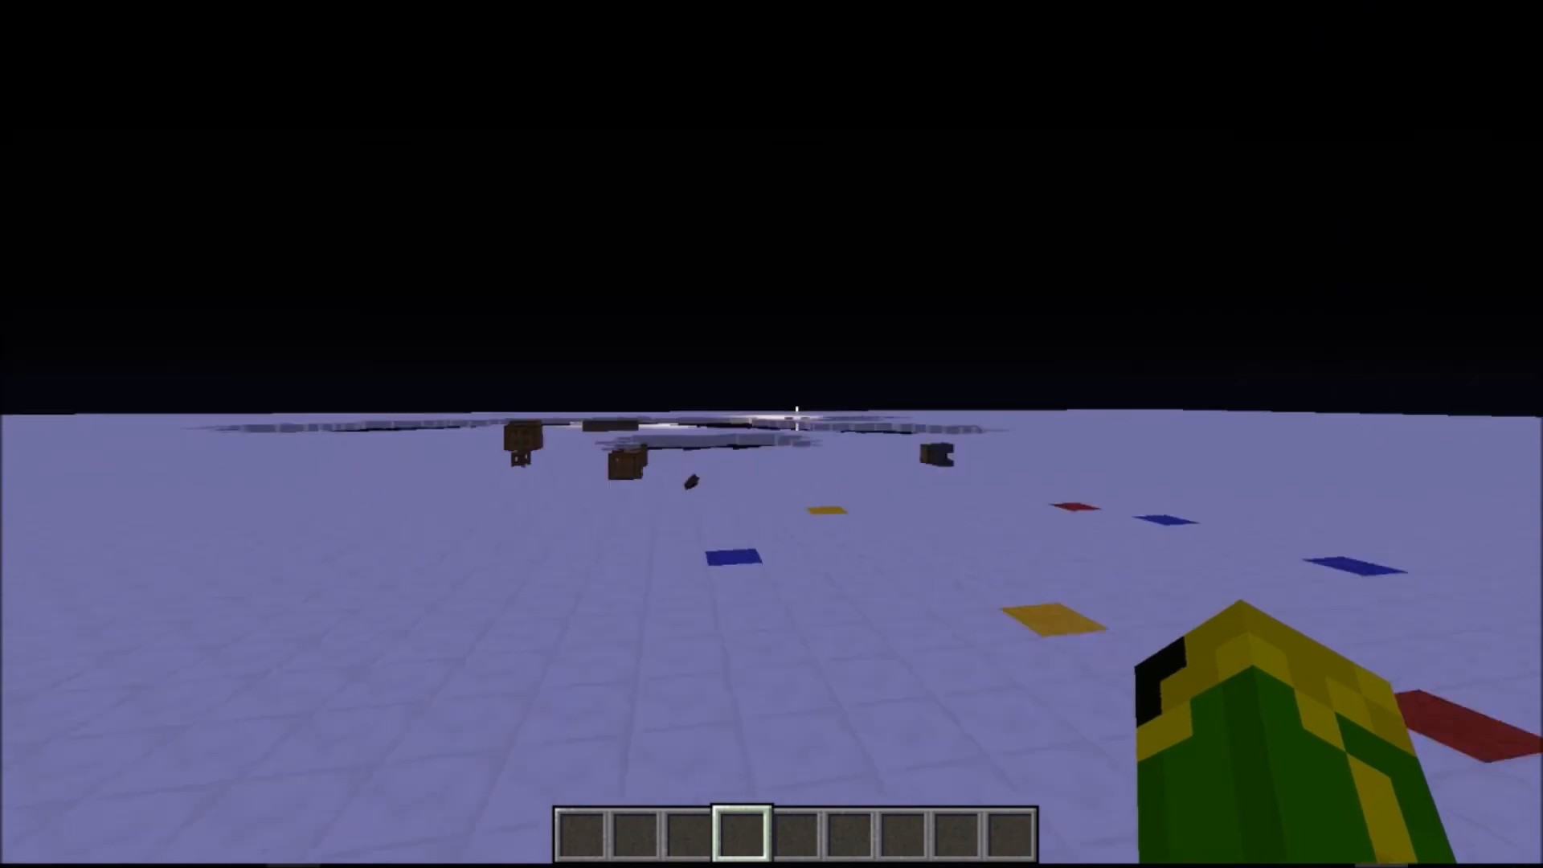
key("w")
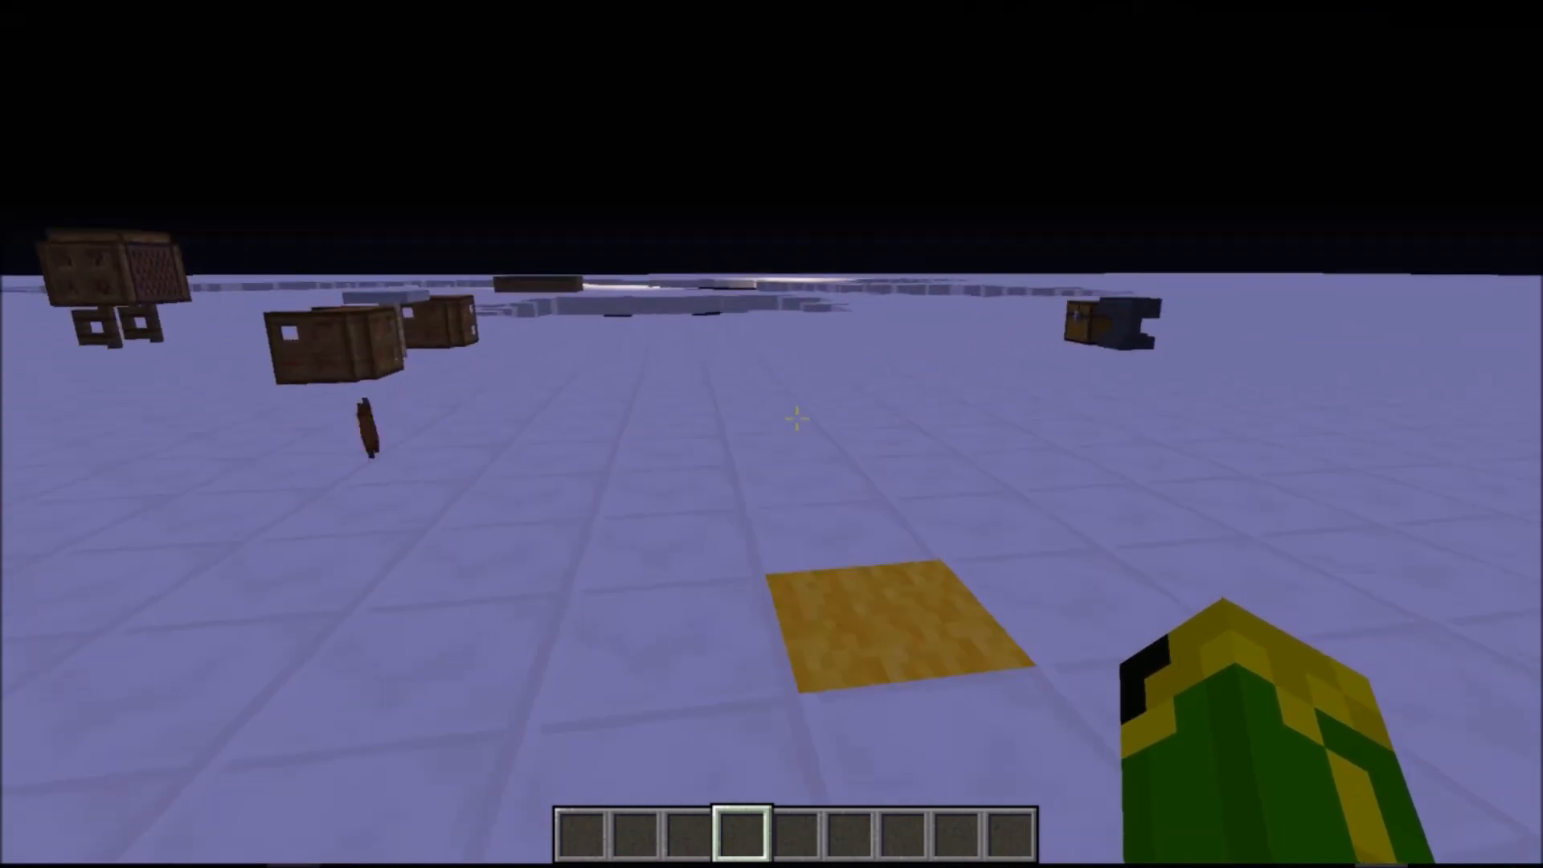
key("w")
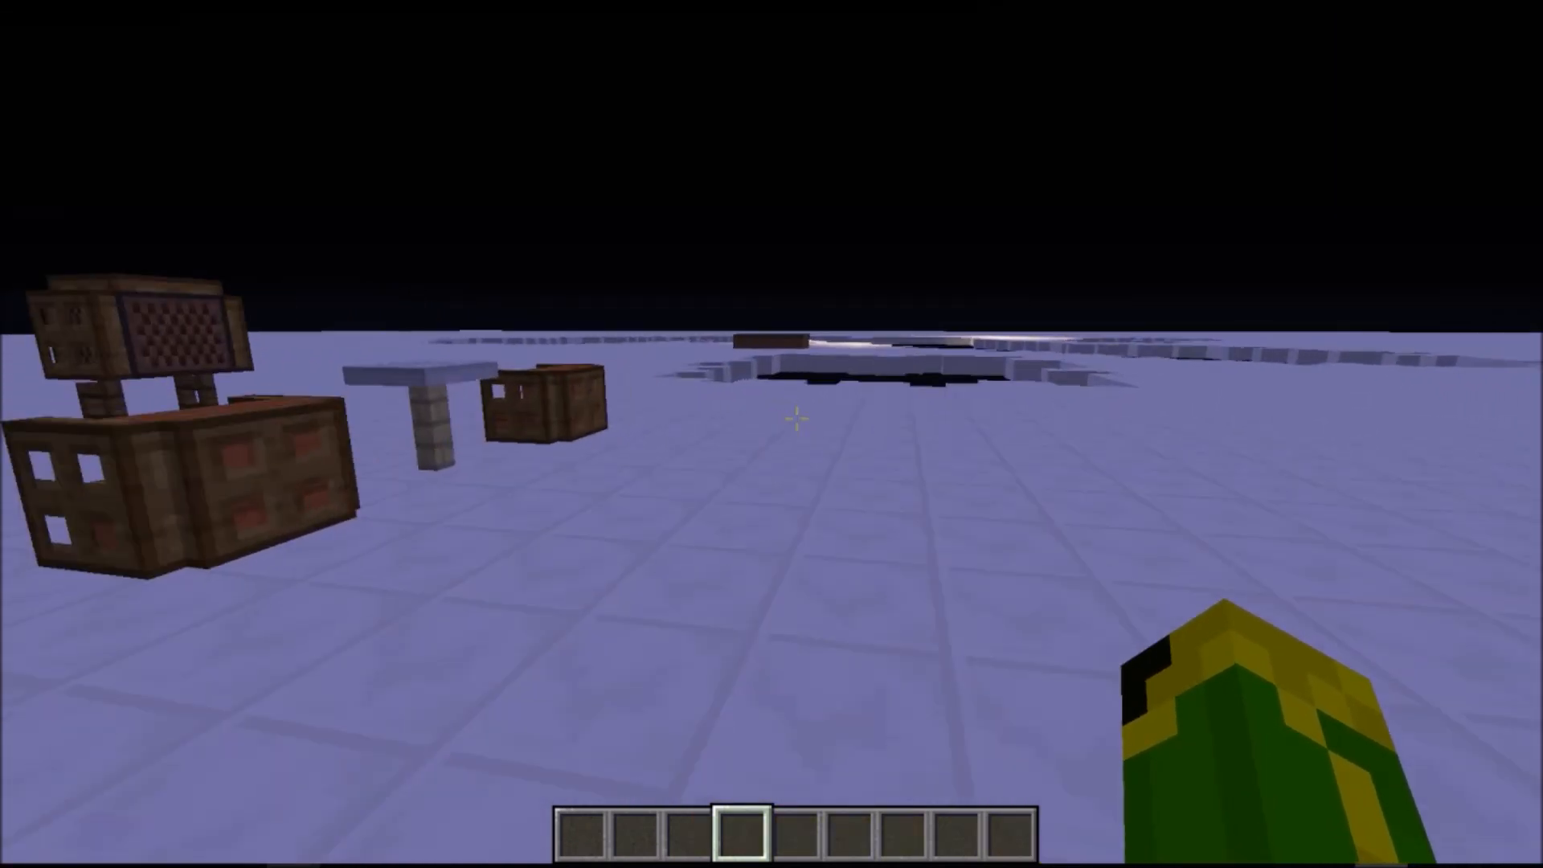
key("w")
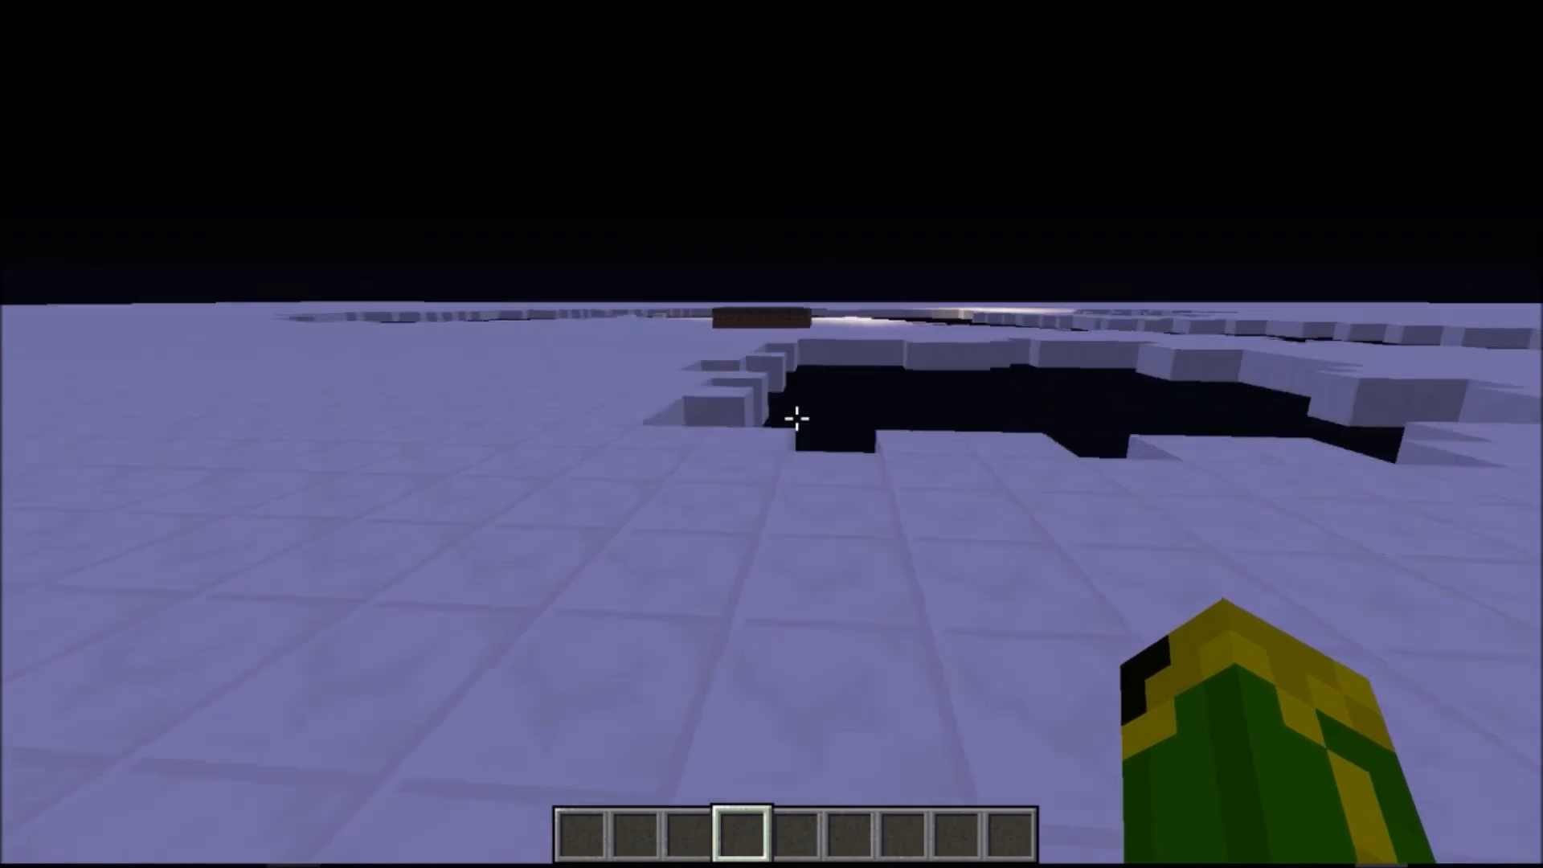
key("w")
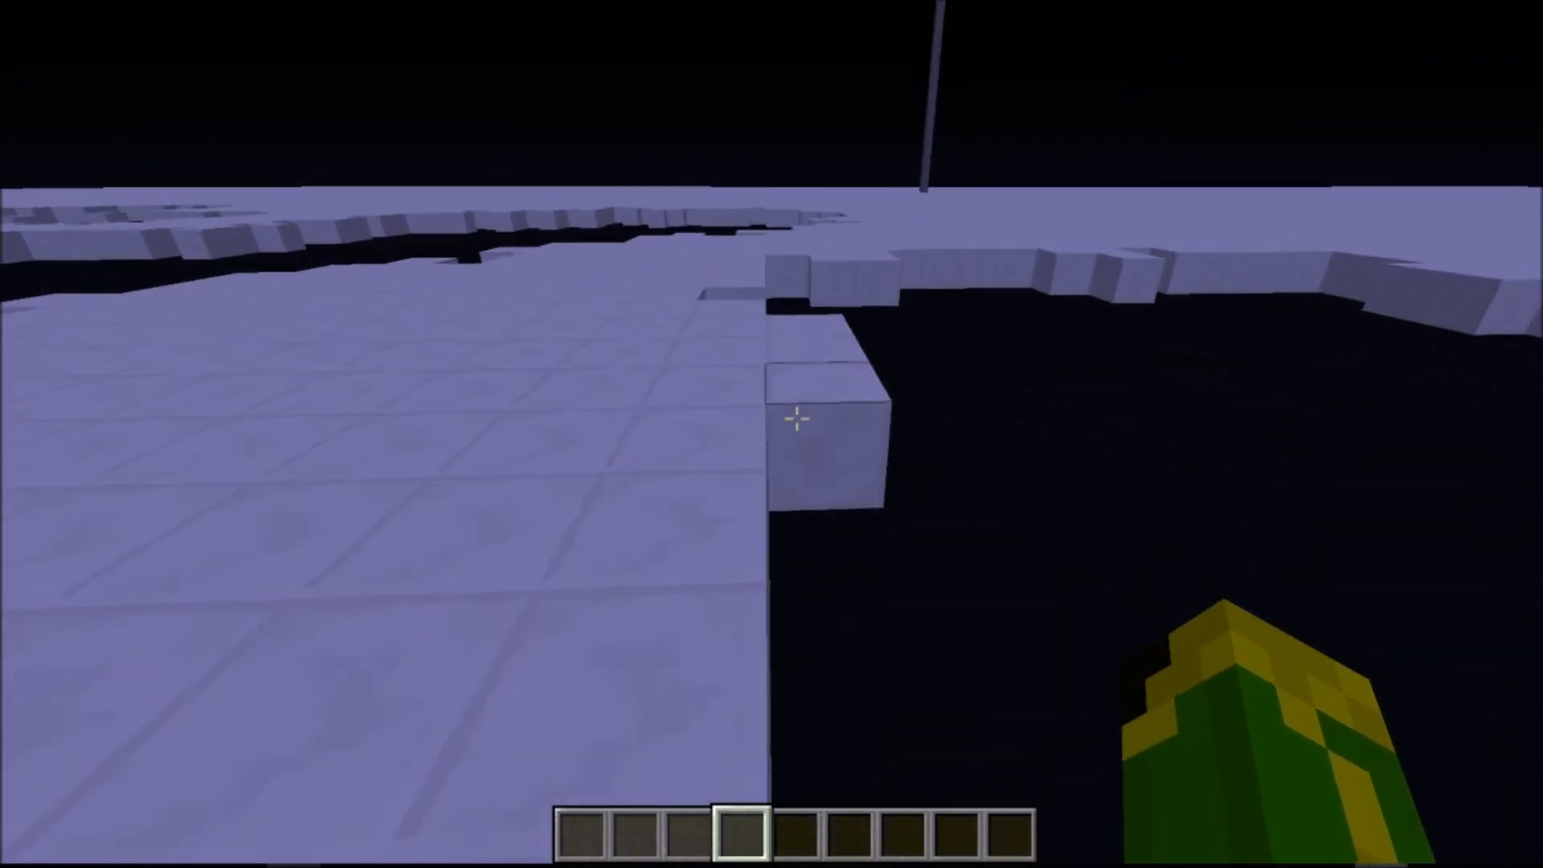
key("w")
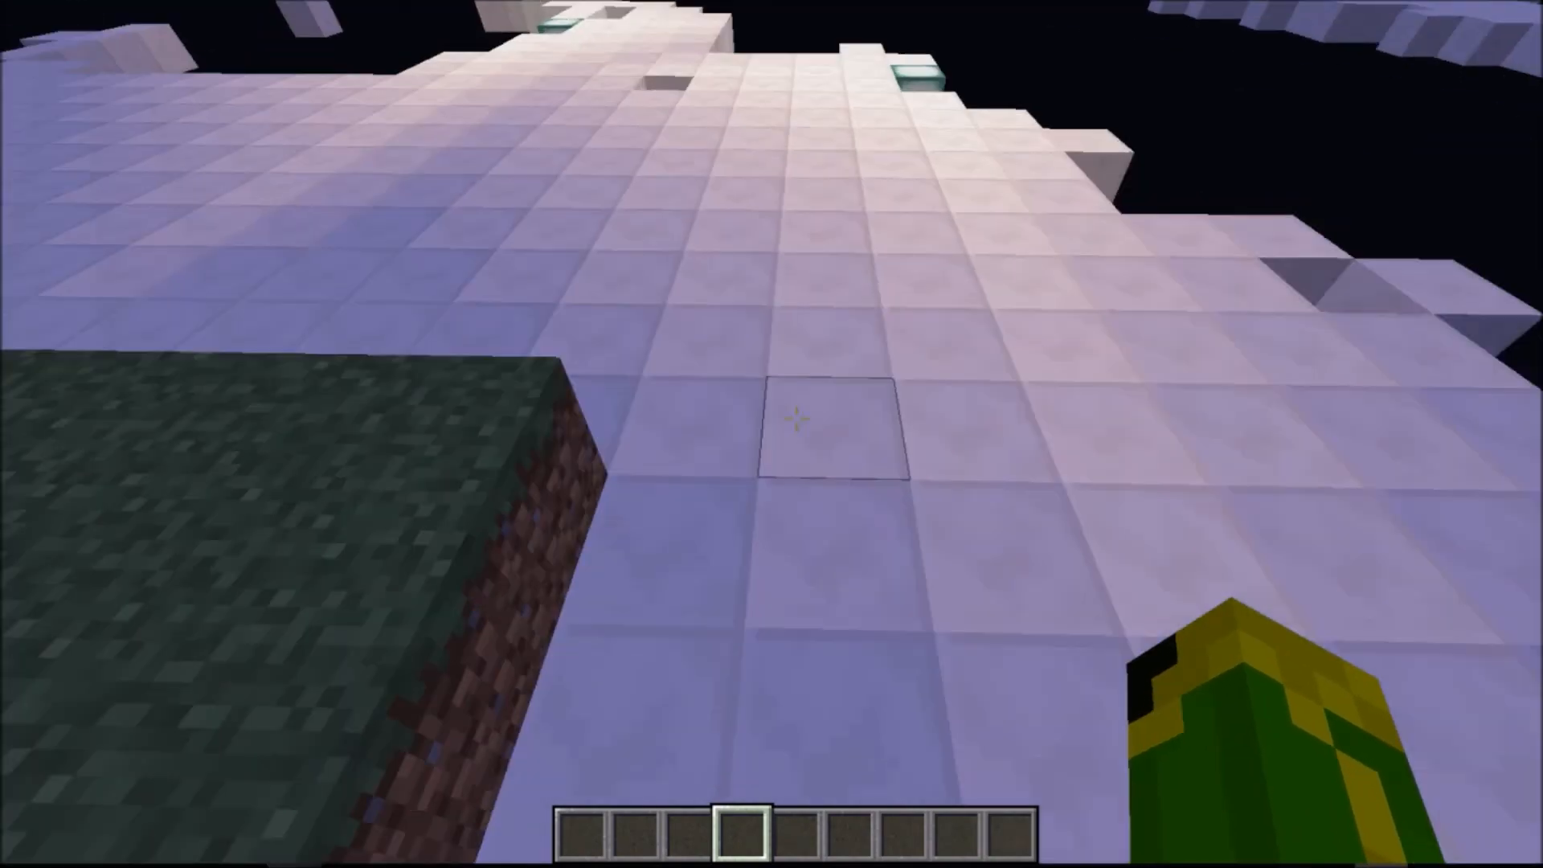
key("w")
key("w")
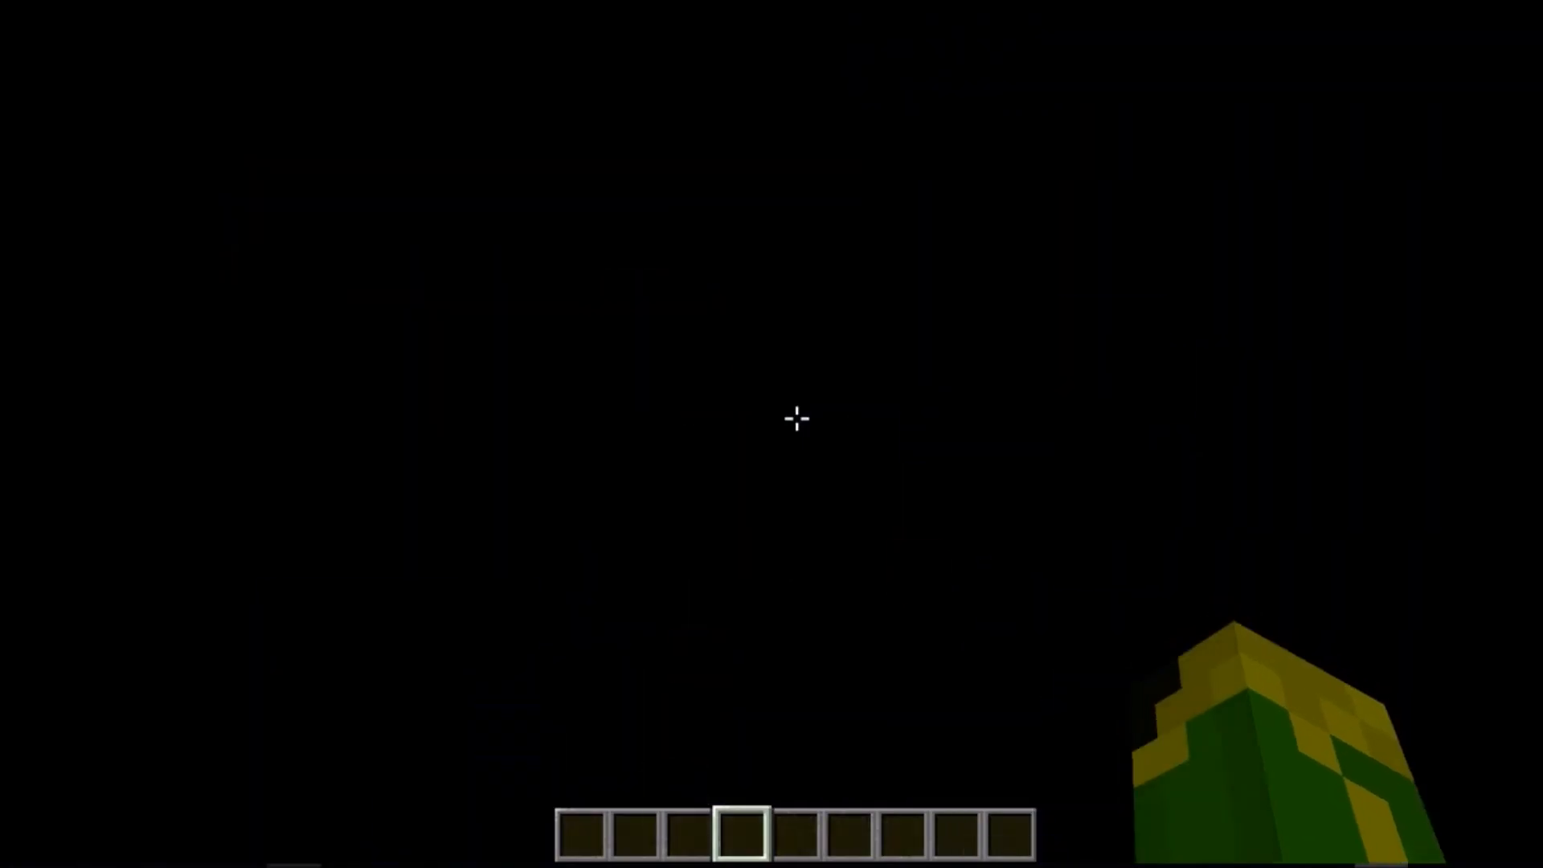
key("w")
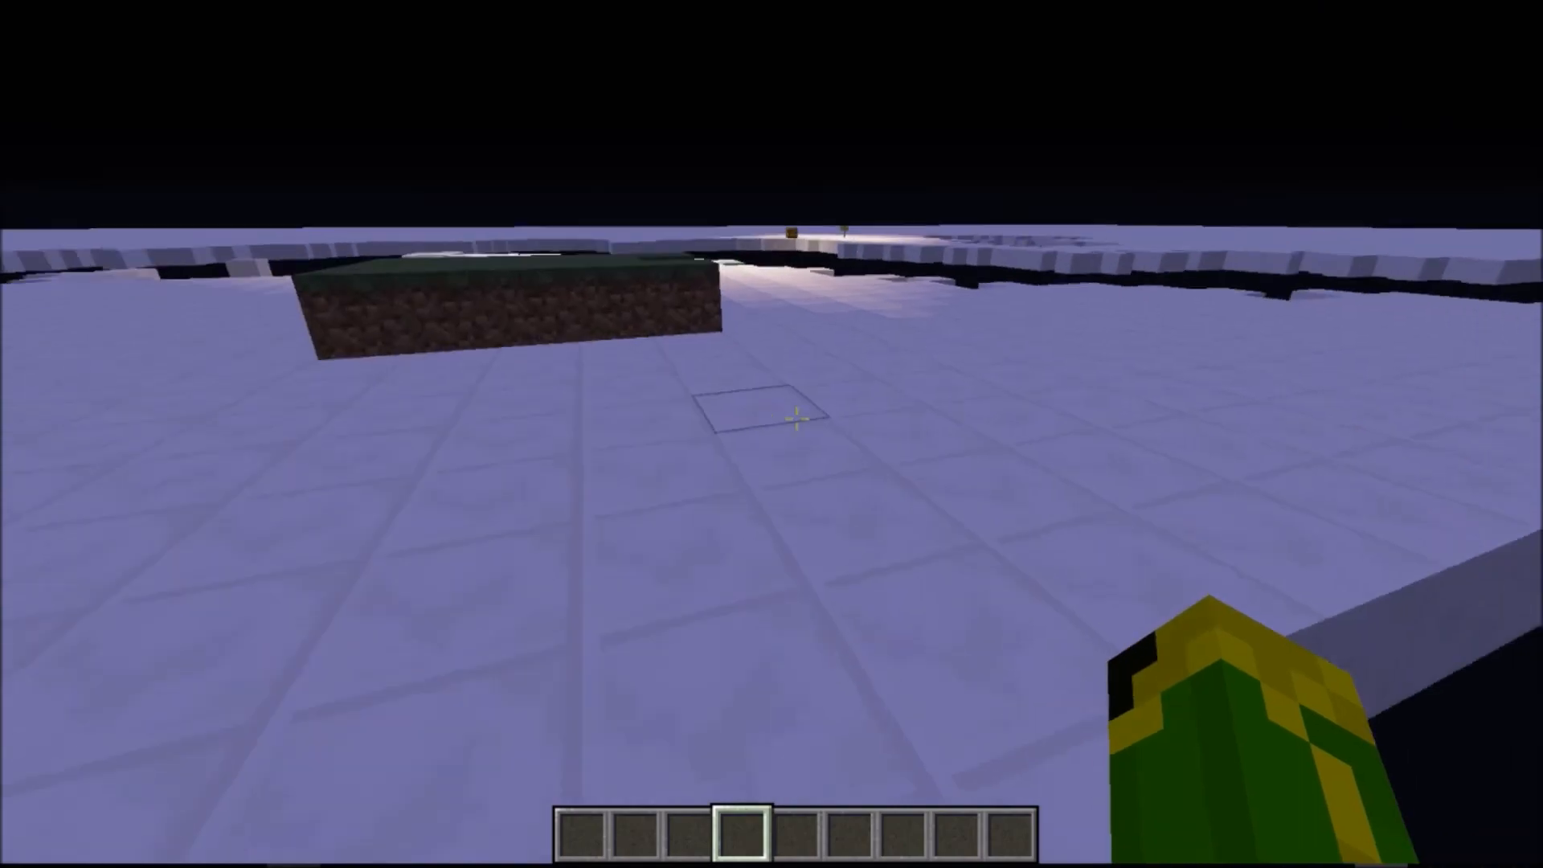
key("w")
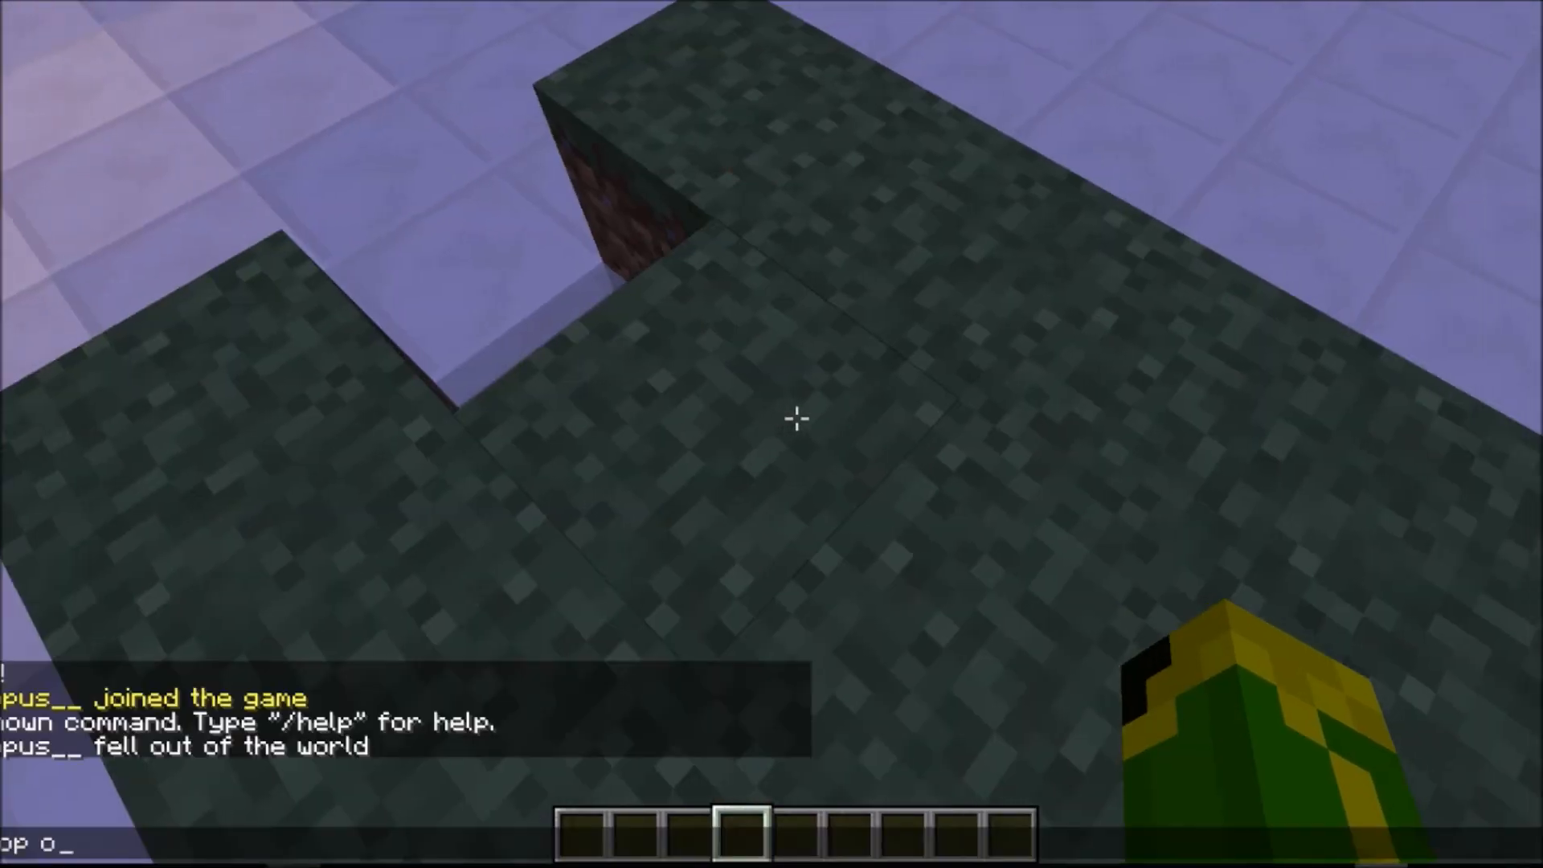
type("_")
Grant the player operator status with /op and walk up to the grass structure.
key("Return")
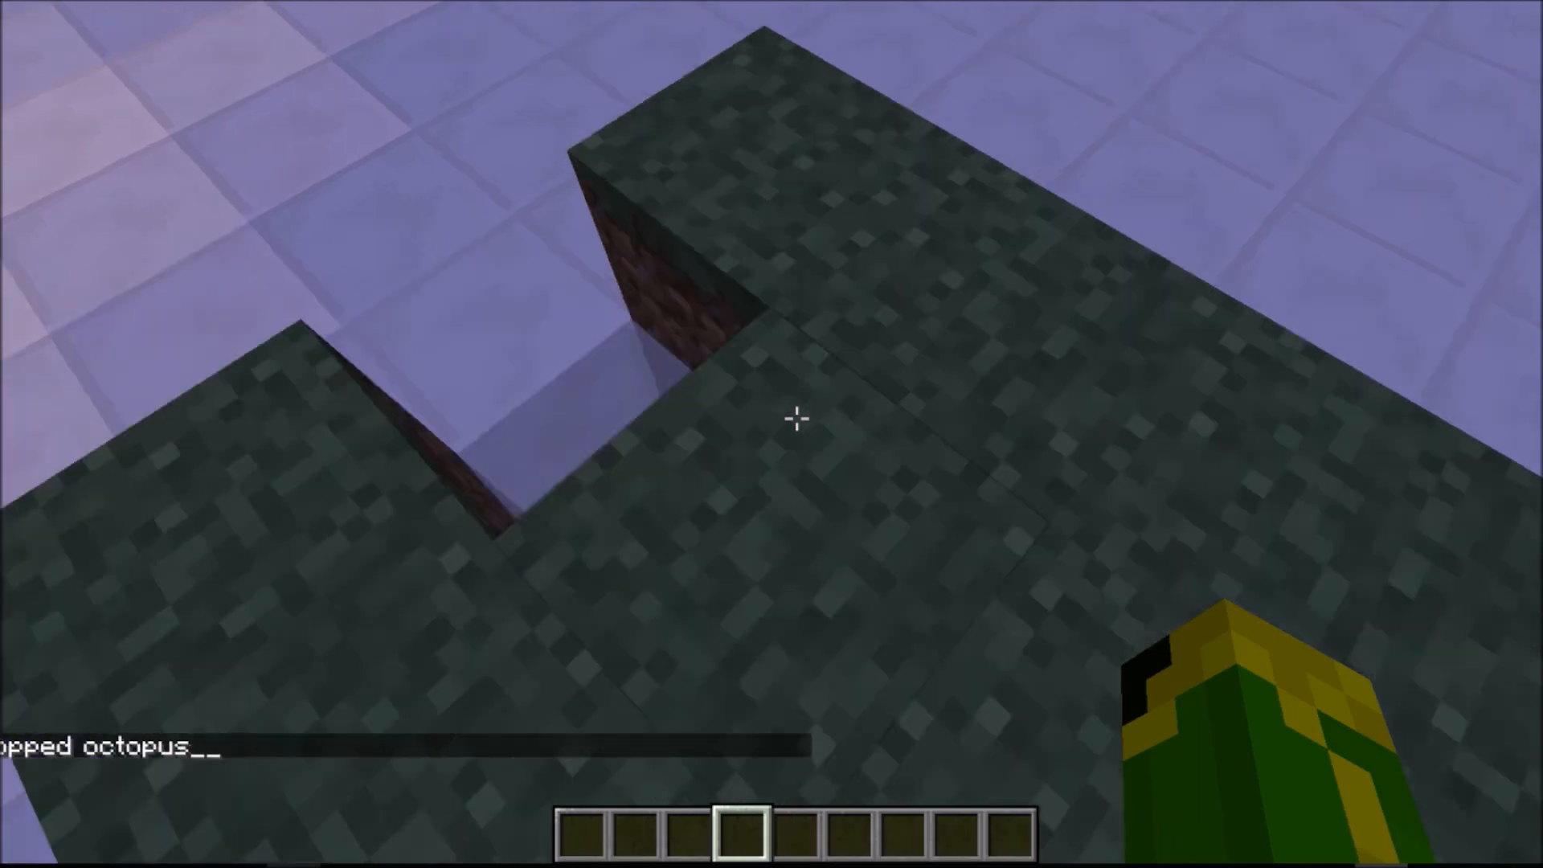
key("w")
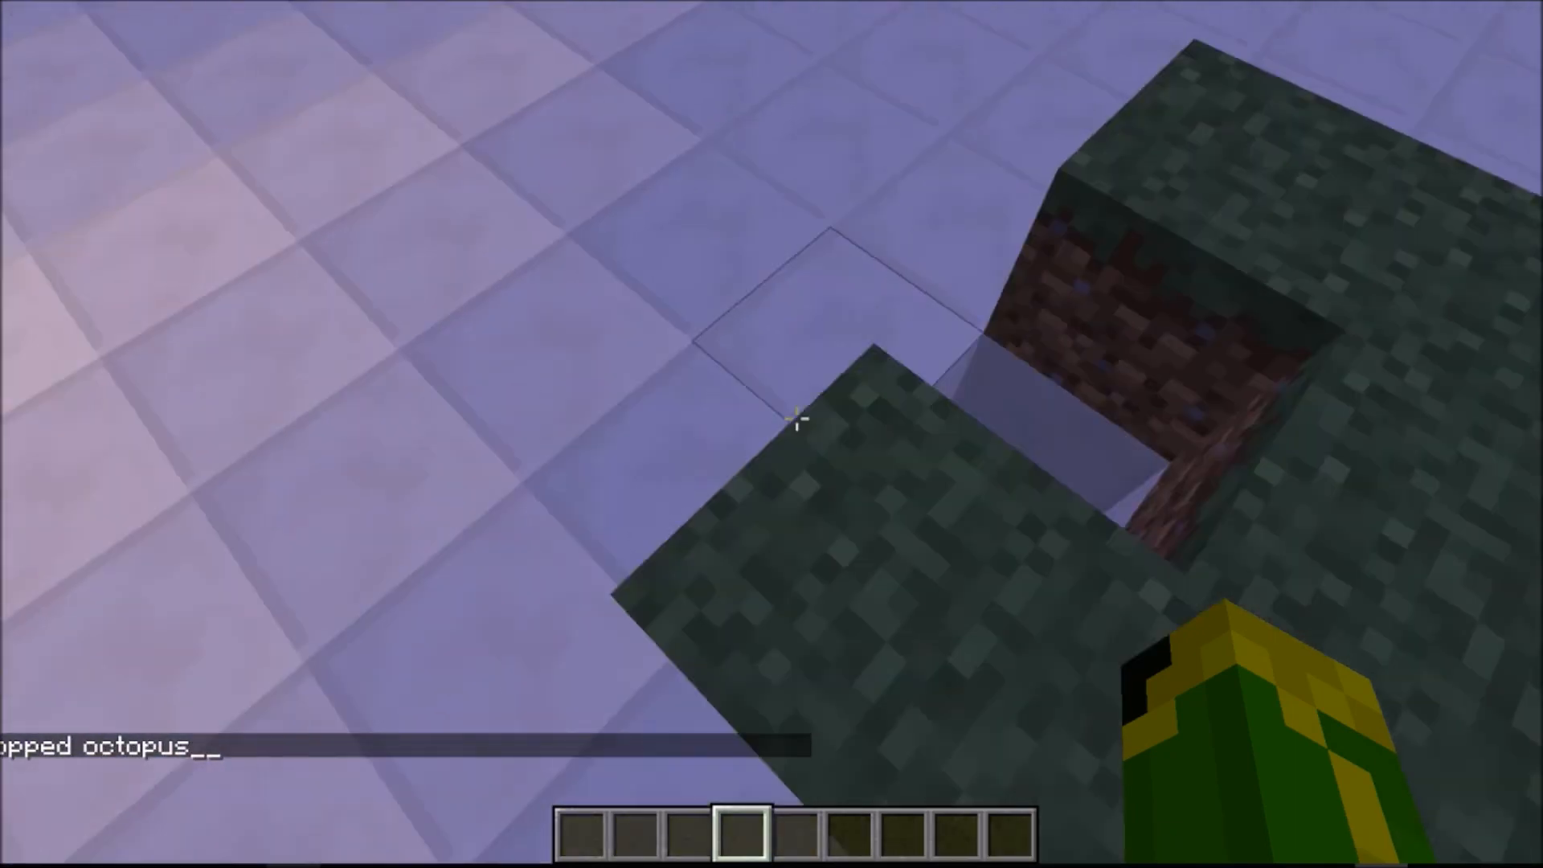
key("s")
key("w")
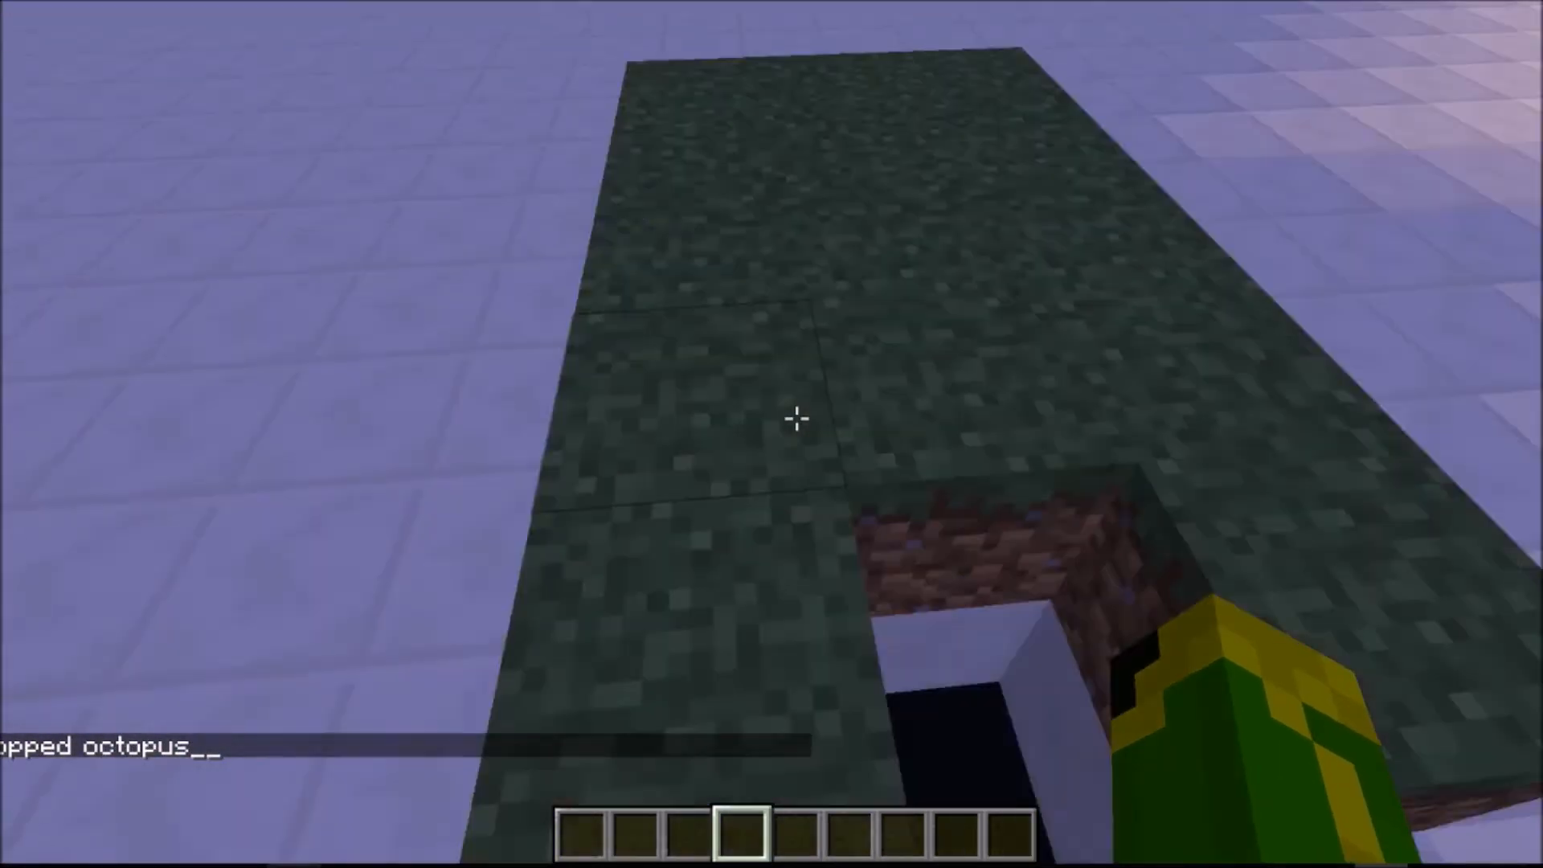
key("w")
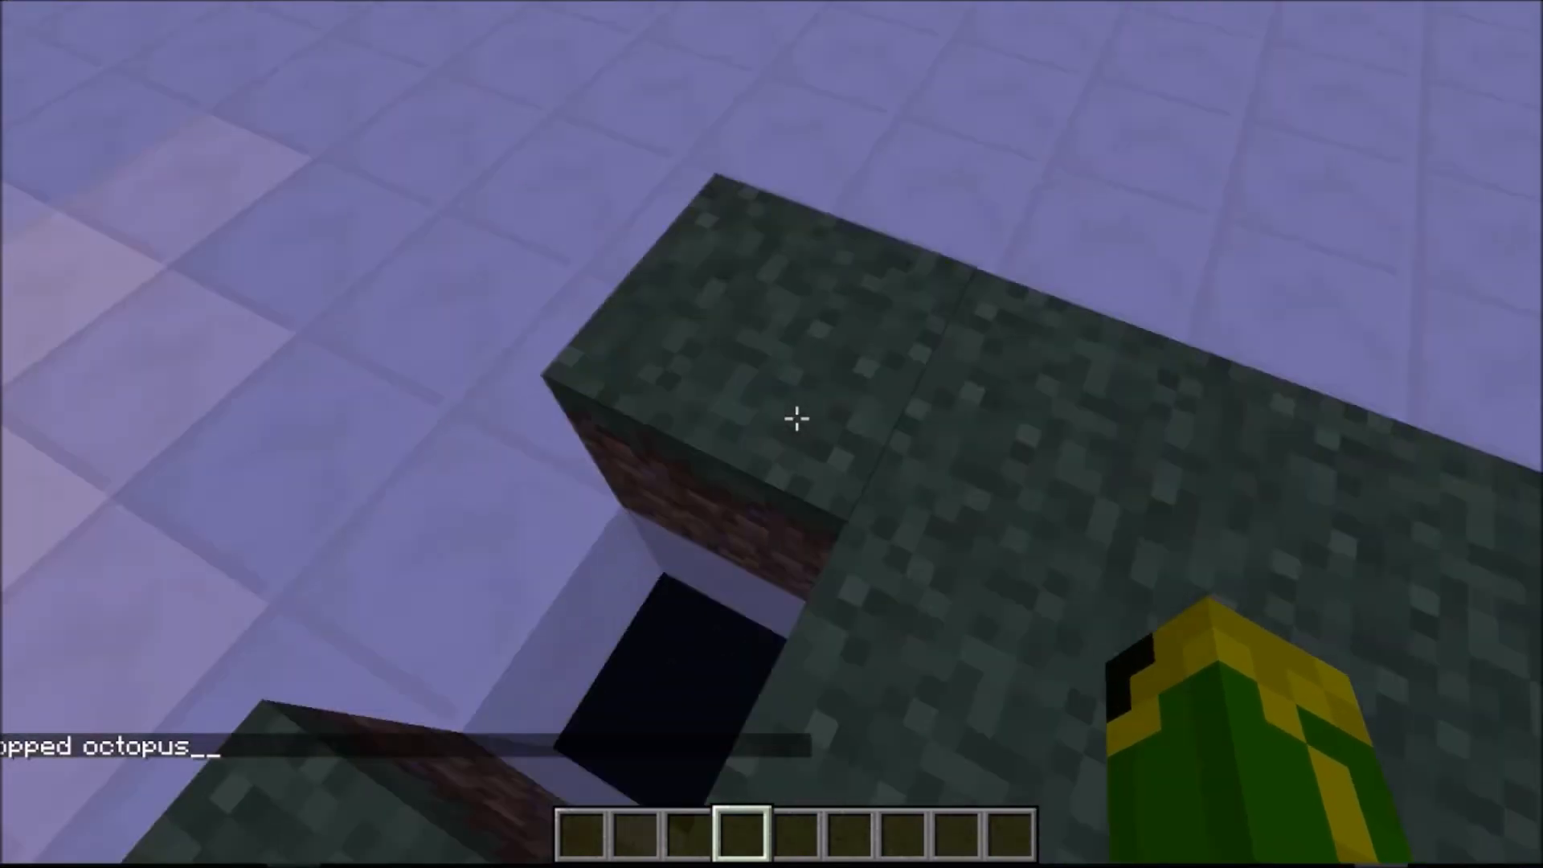
Switch to Survival Mode with /gamemode survival and break several grass blocks from the slab.
key("t")
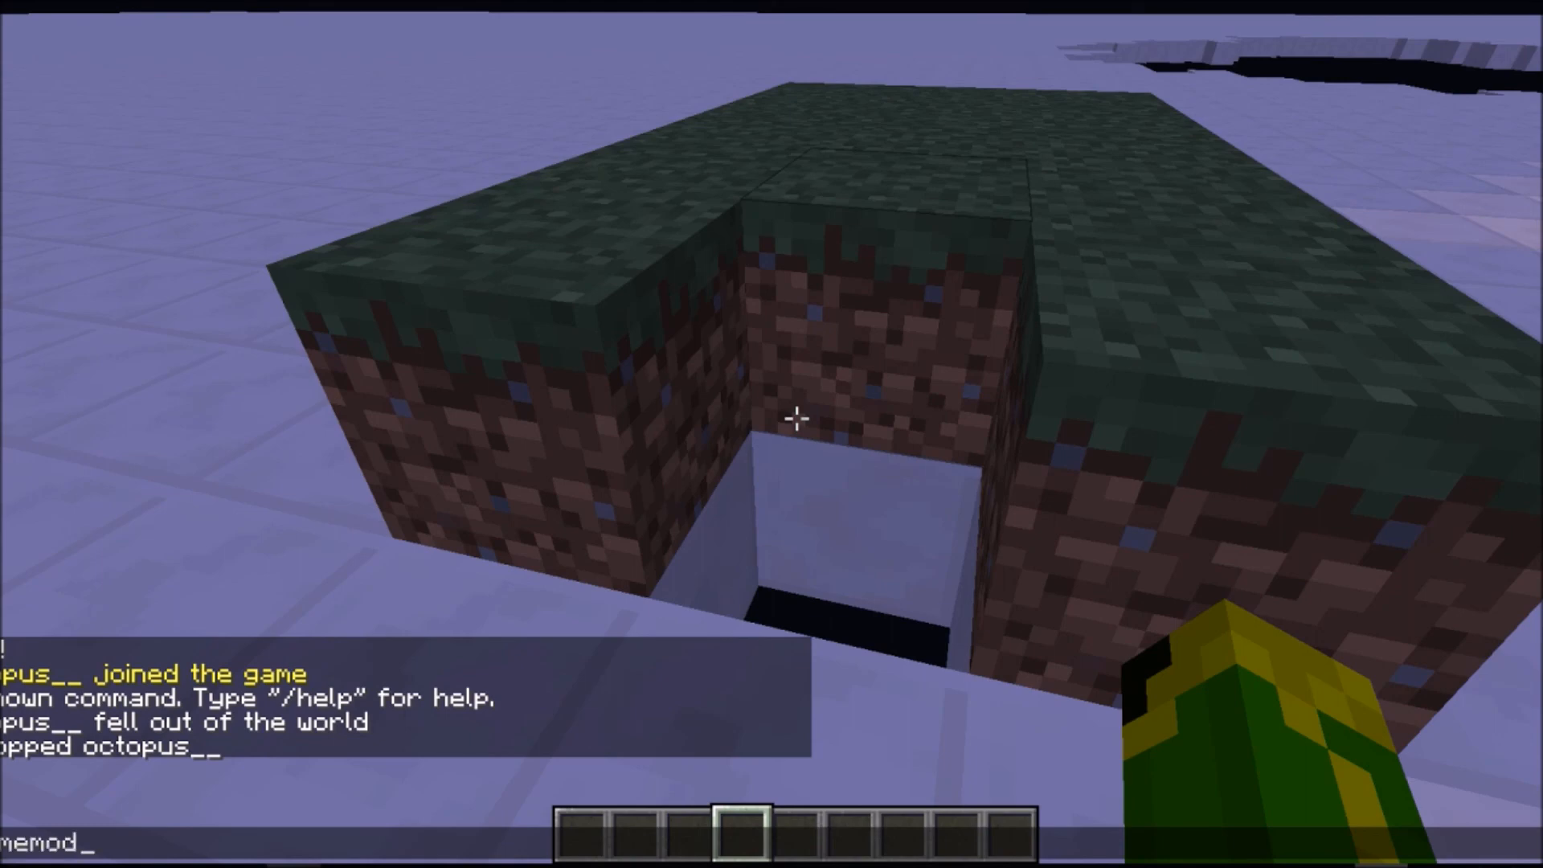
key("Return")
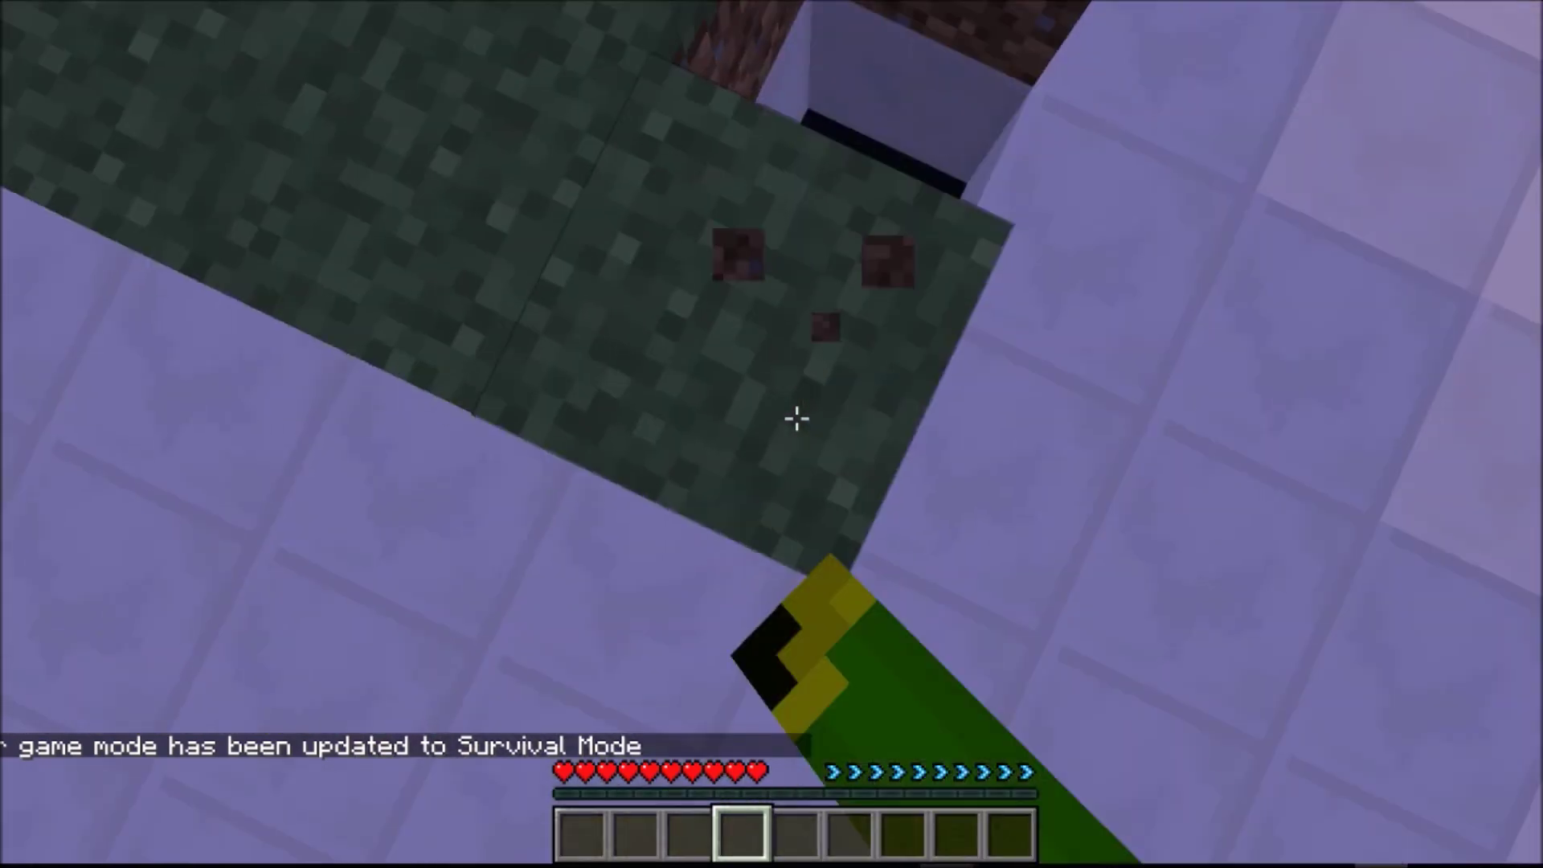
left_click(795, 418)
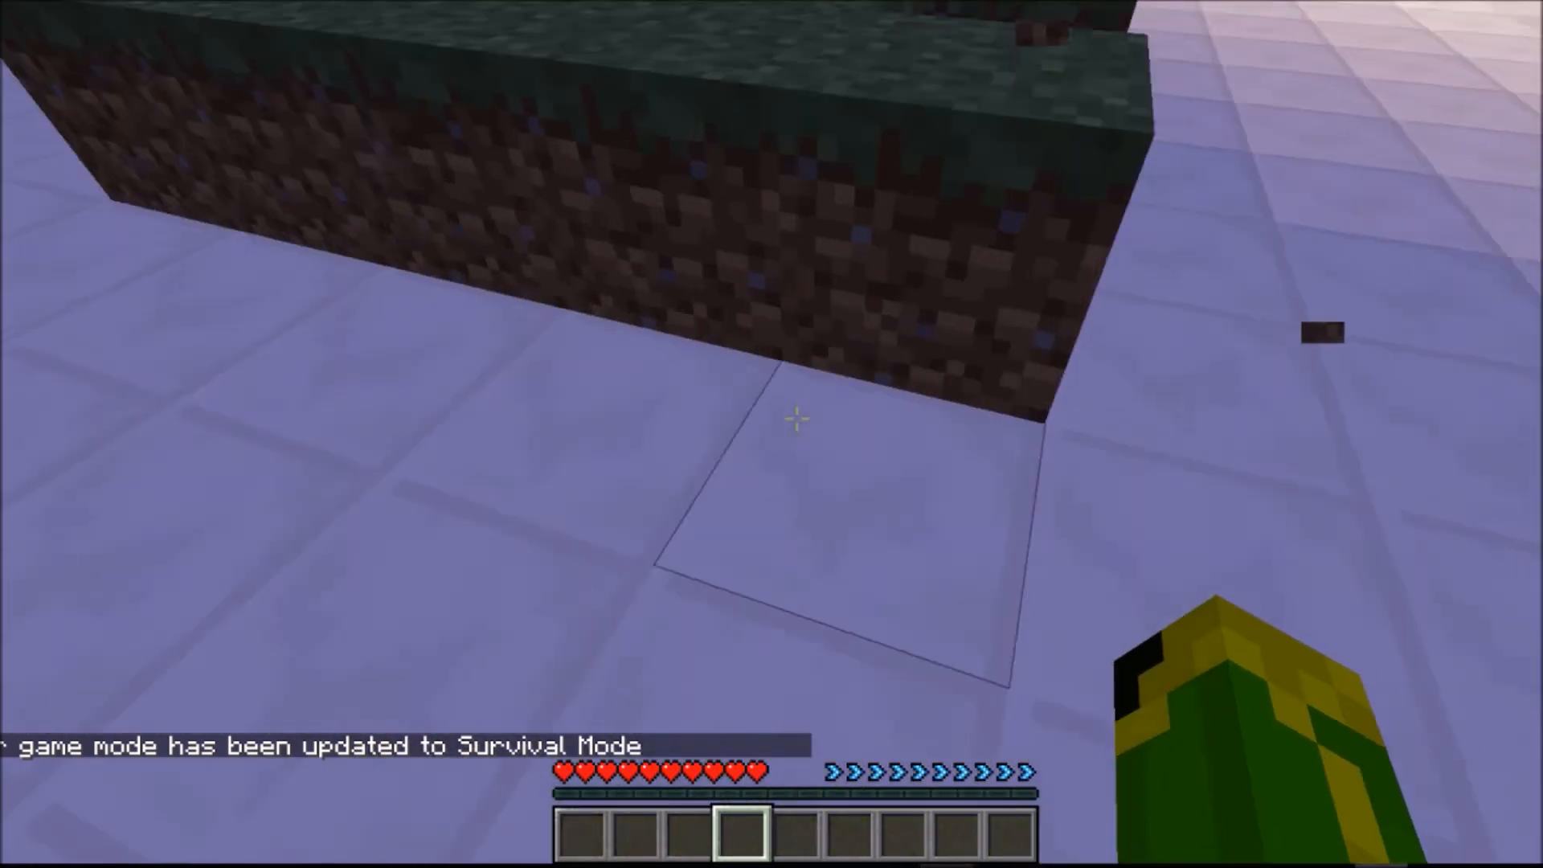
left_click(797, 418)
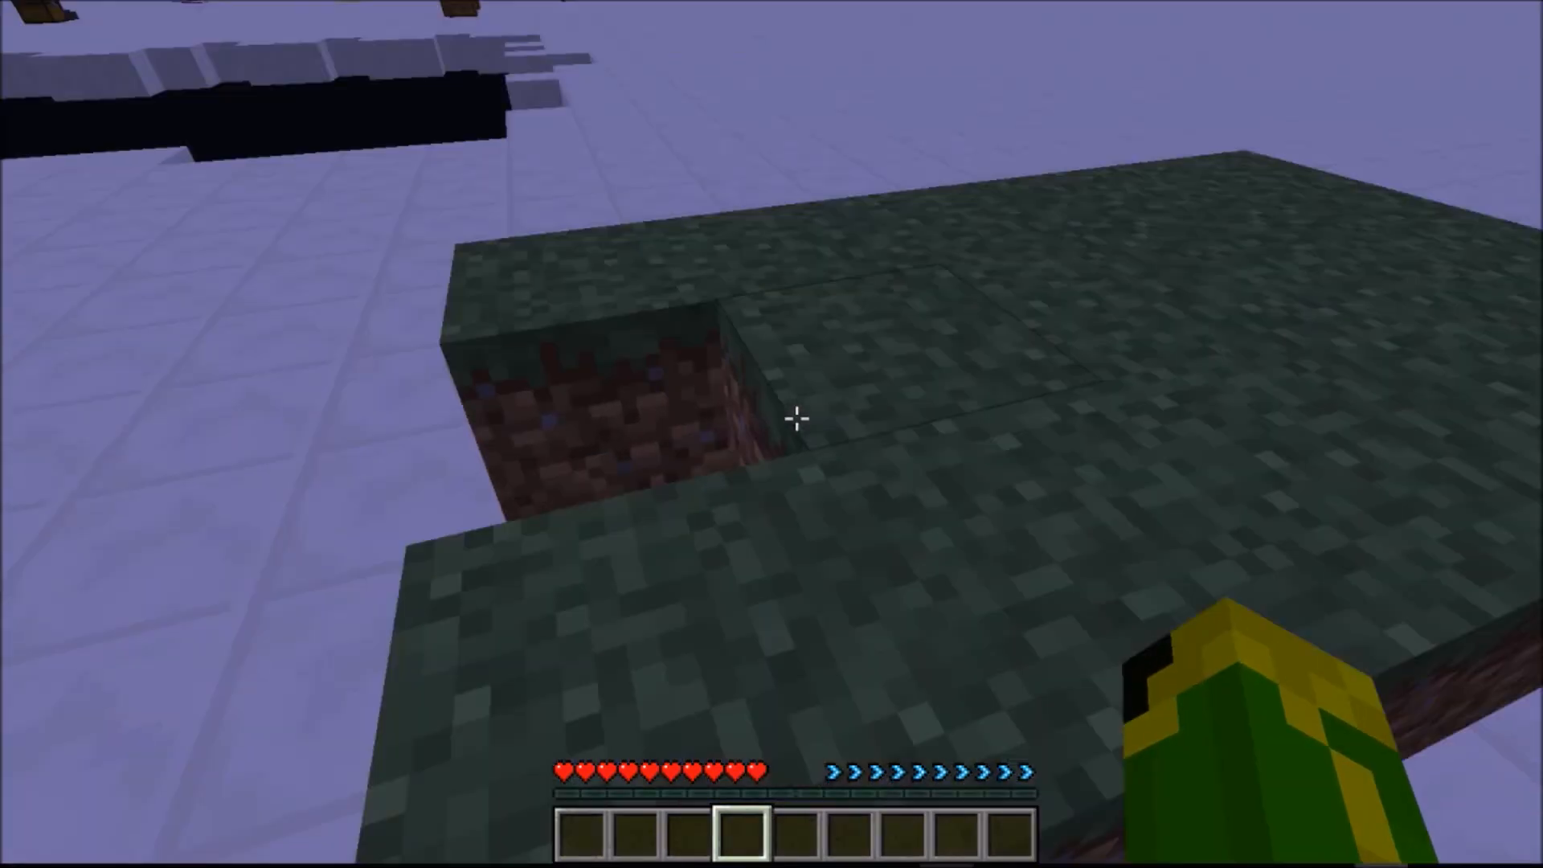
left_click(796, 418)
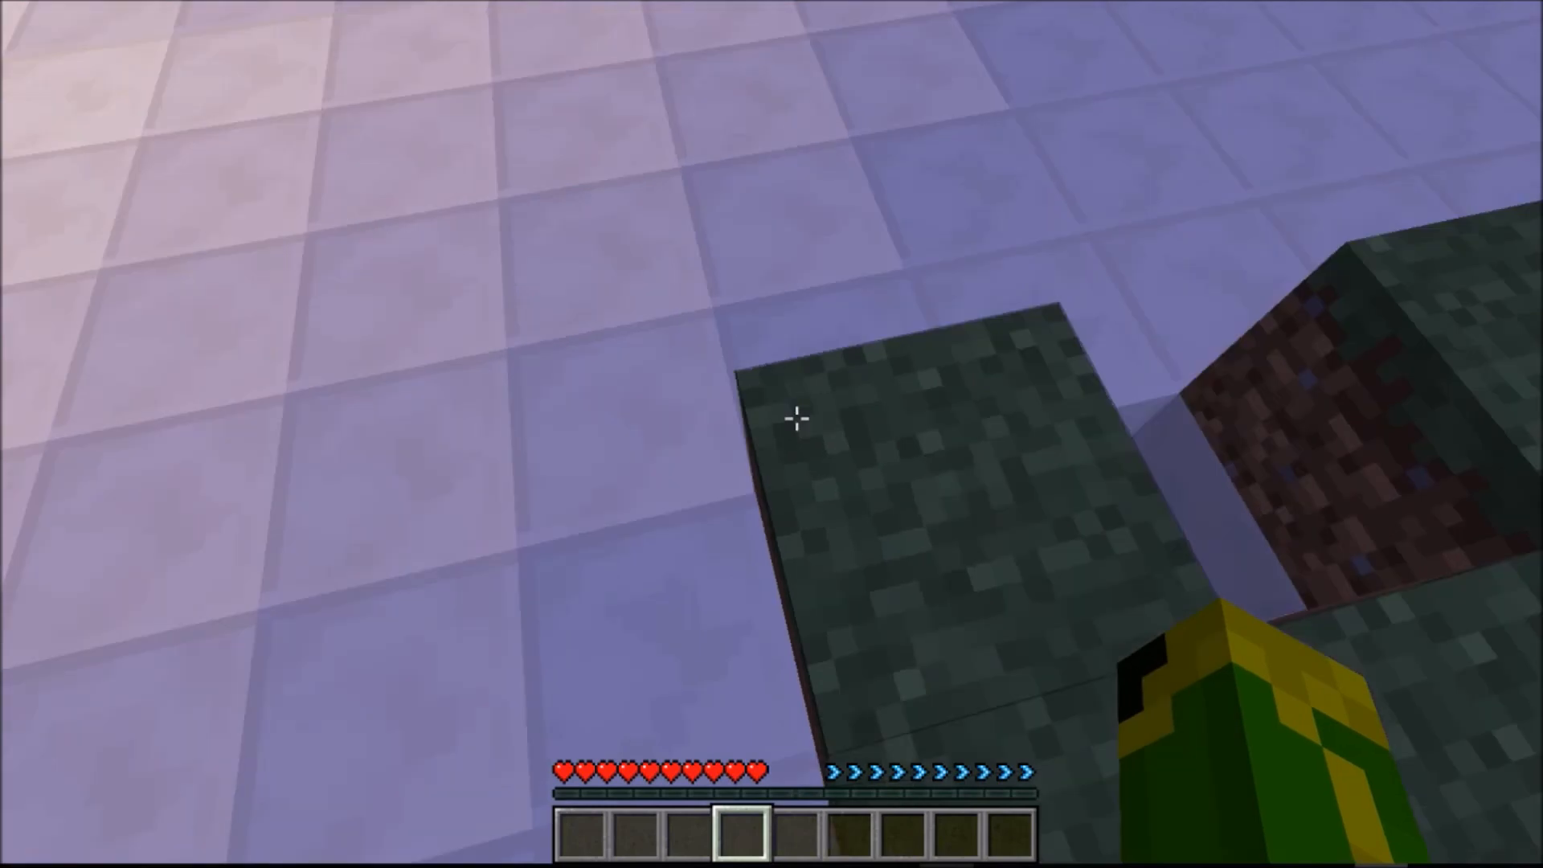
left_click(795, 418)
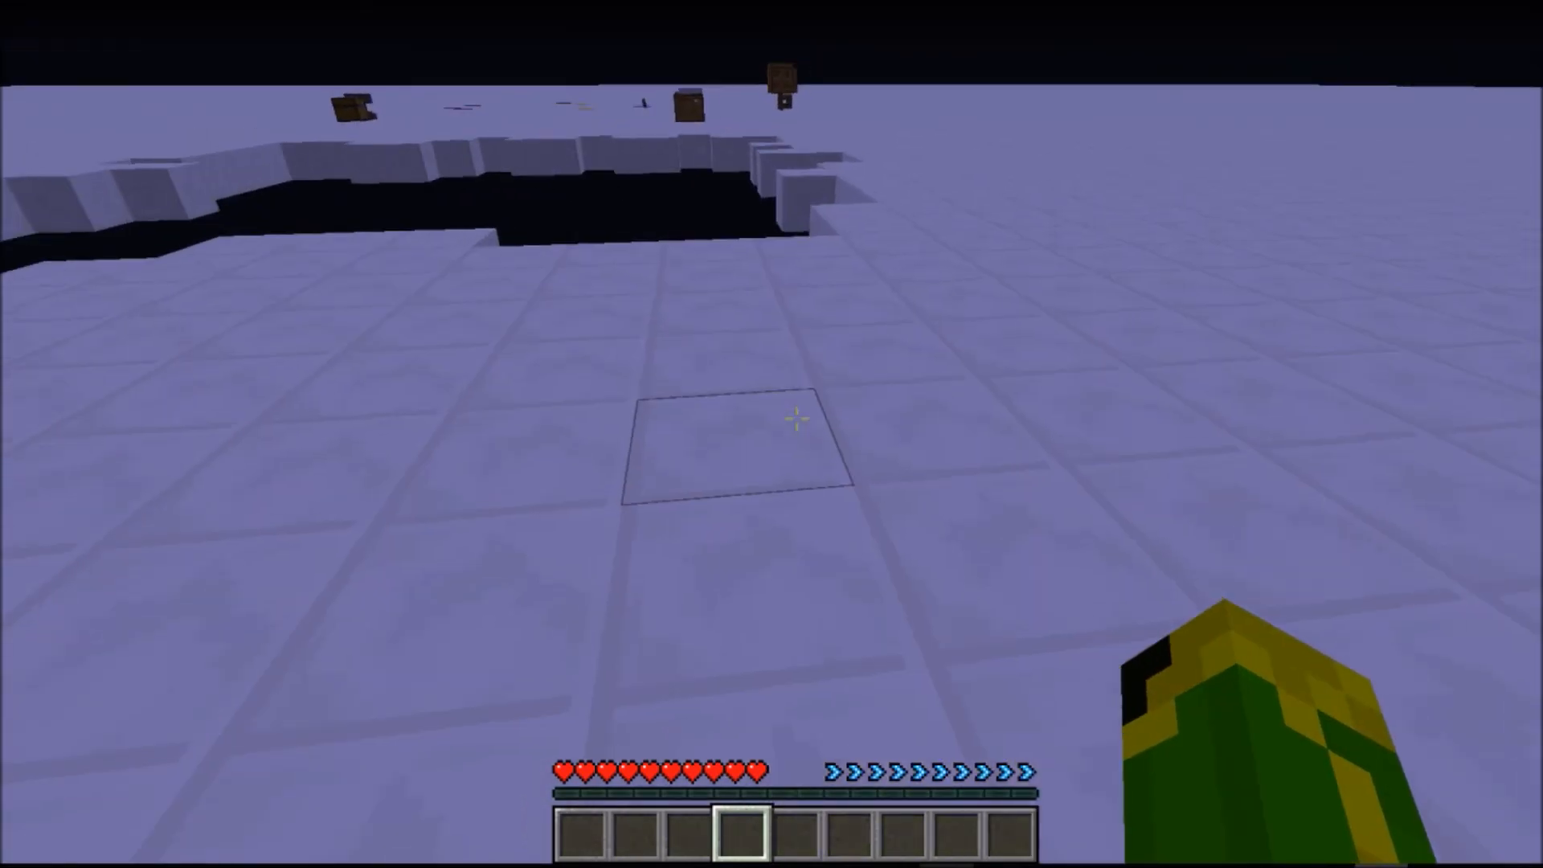
Switch to Creative Mode and take a full 64-stack of dirt from the creative inventory.
key("Escape")
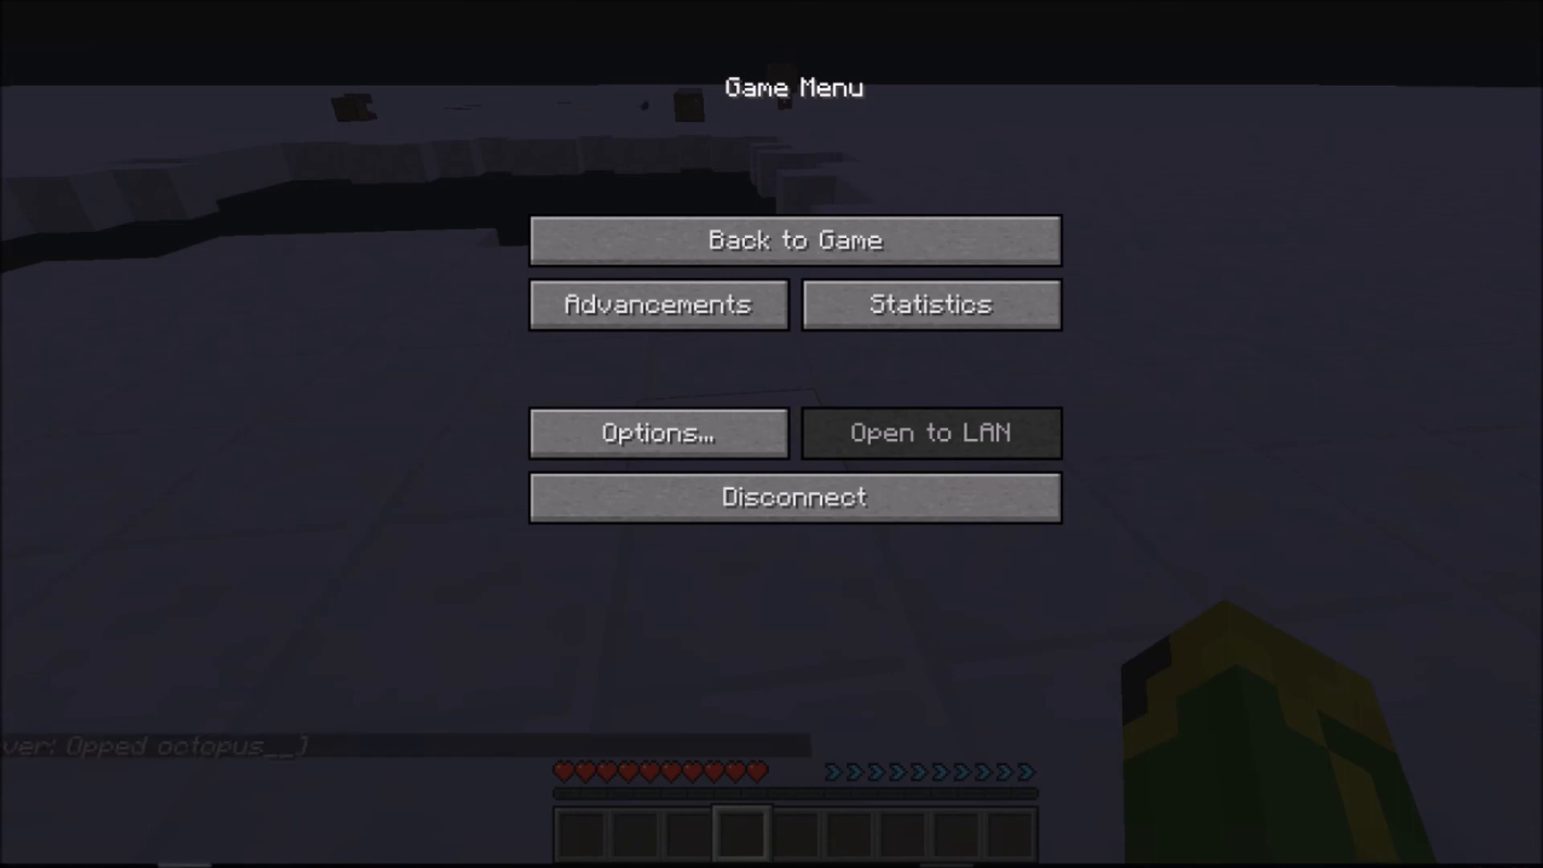
key("Escape")
type("t")
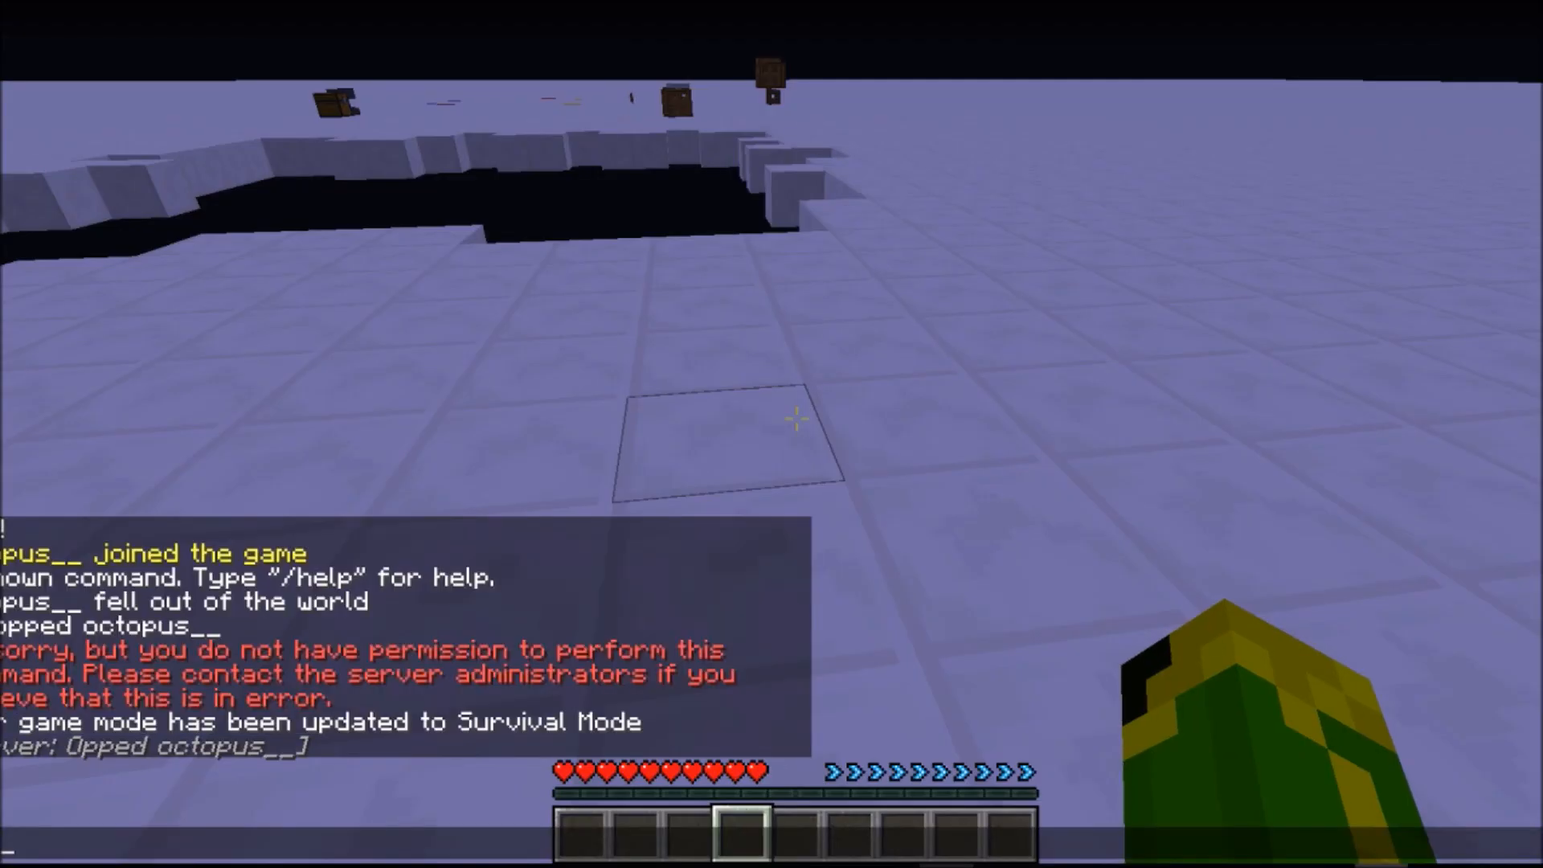
type("1")
key("Return")
key("e")
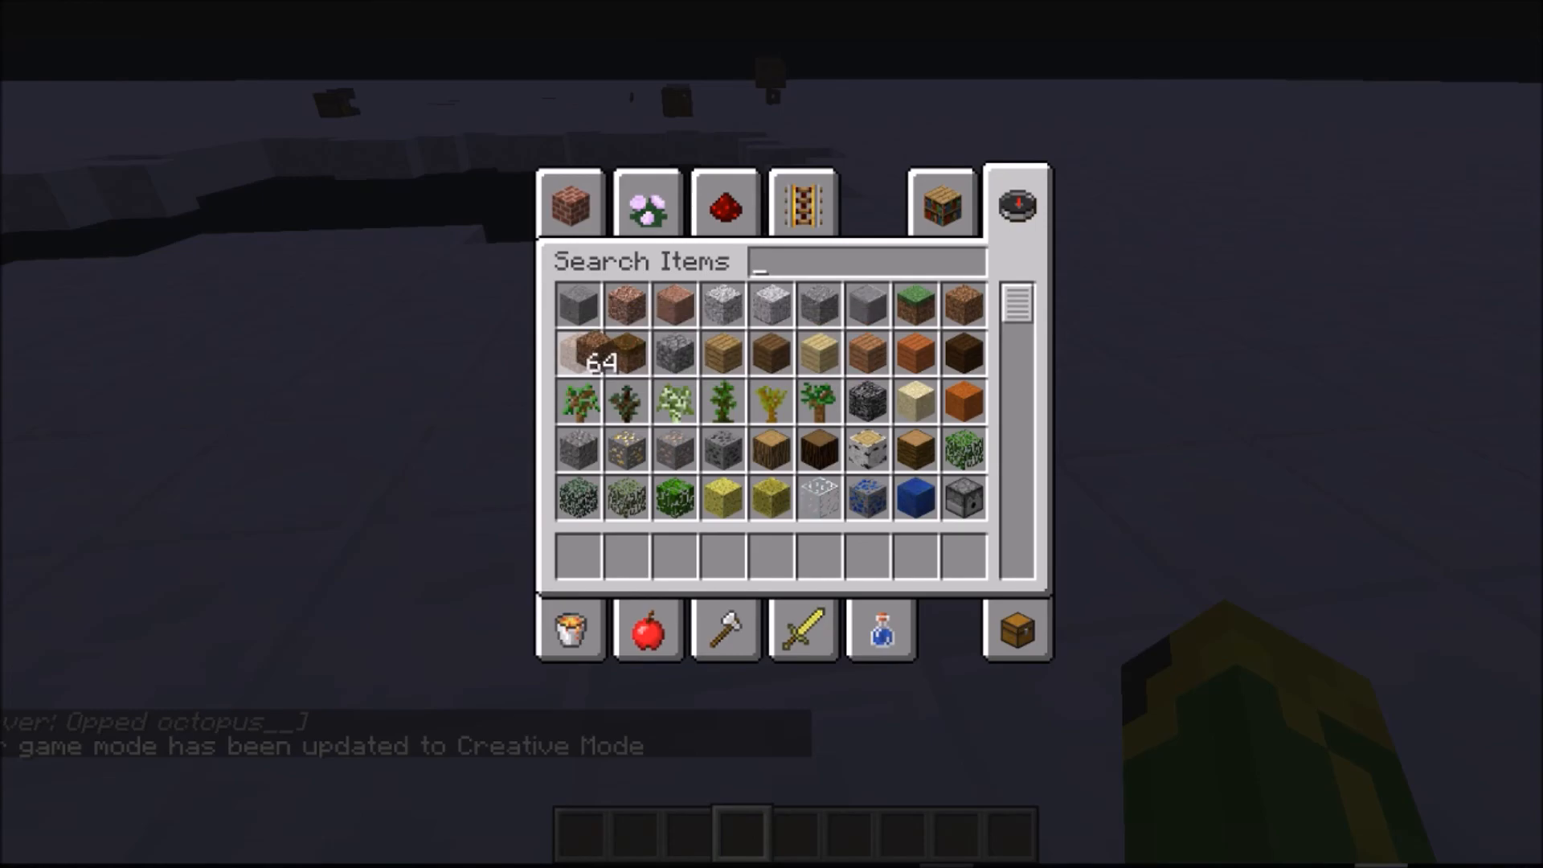
left_click(688, 557)
Return to Survival Mode with /gamemode survival and remove the player's operator status with /deop.
key("e")
type("t")
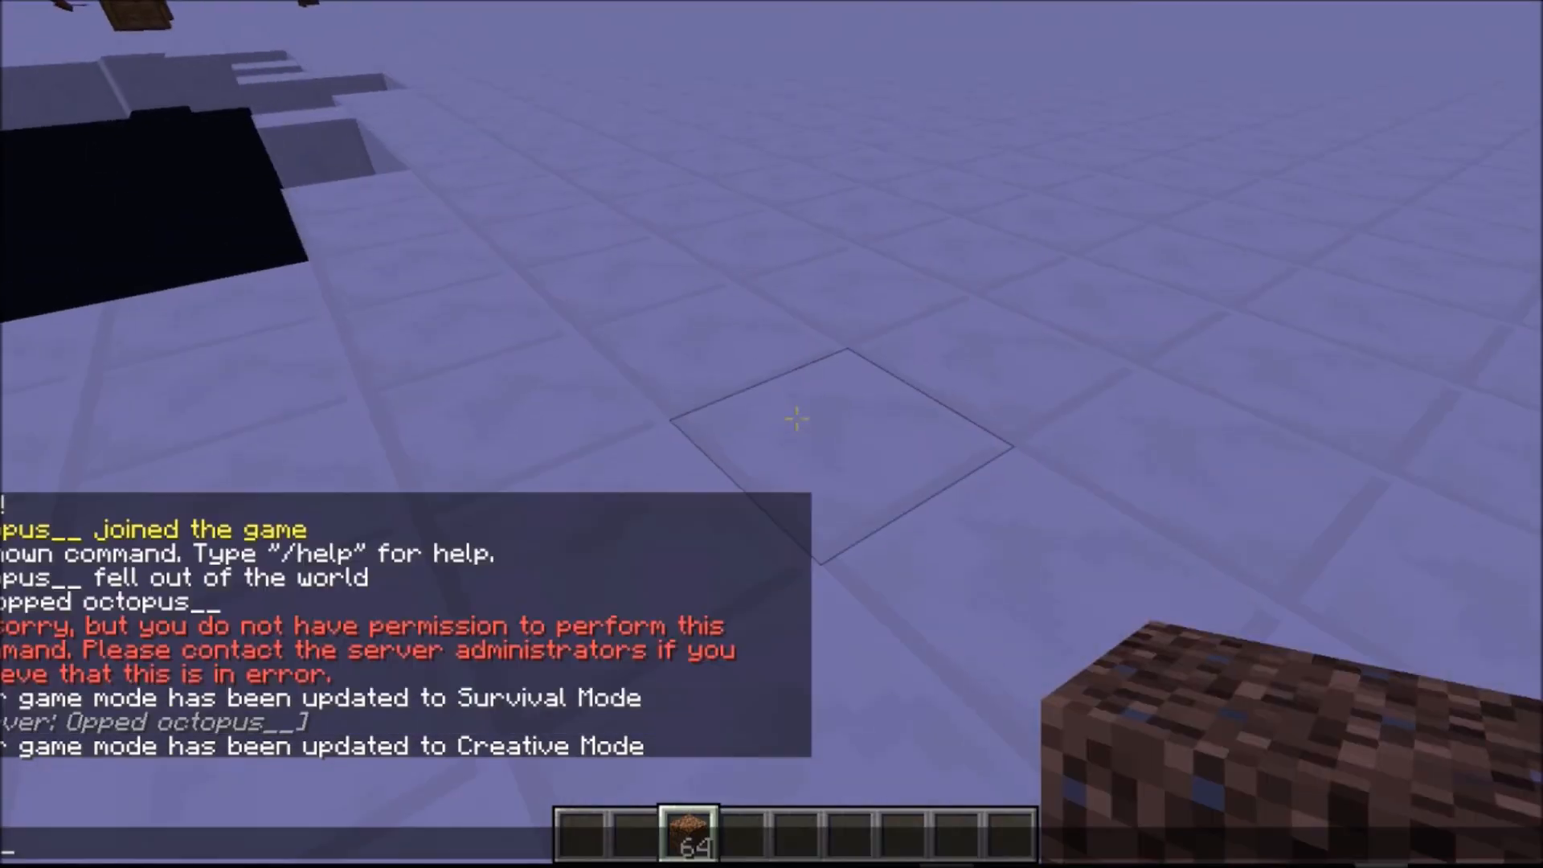
type("de 0")
key("Return")
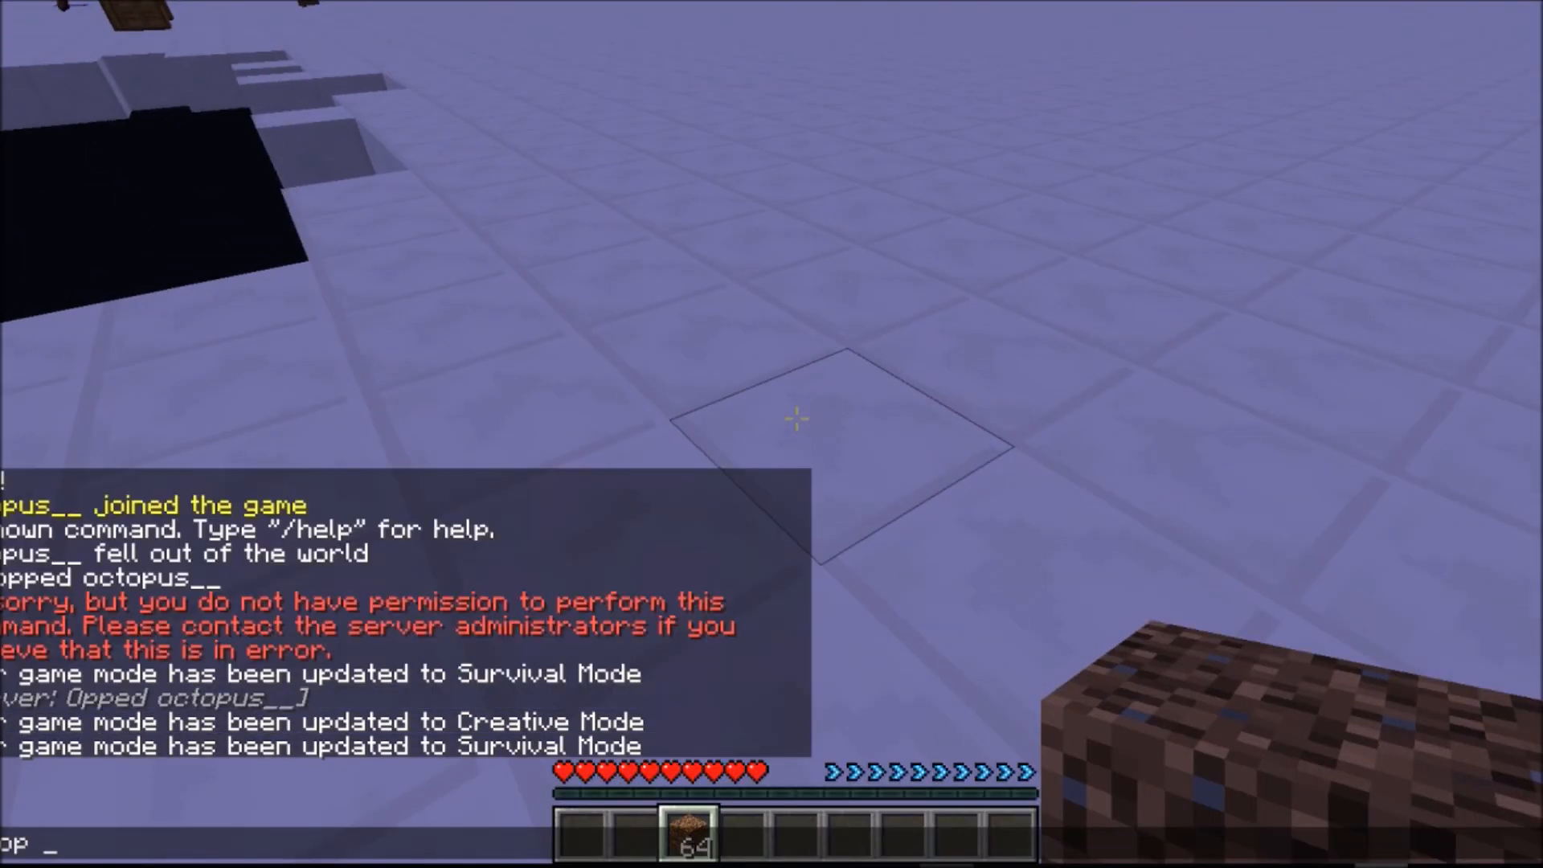
key("Return")
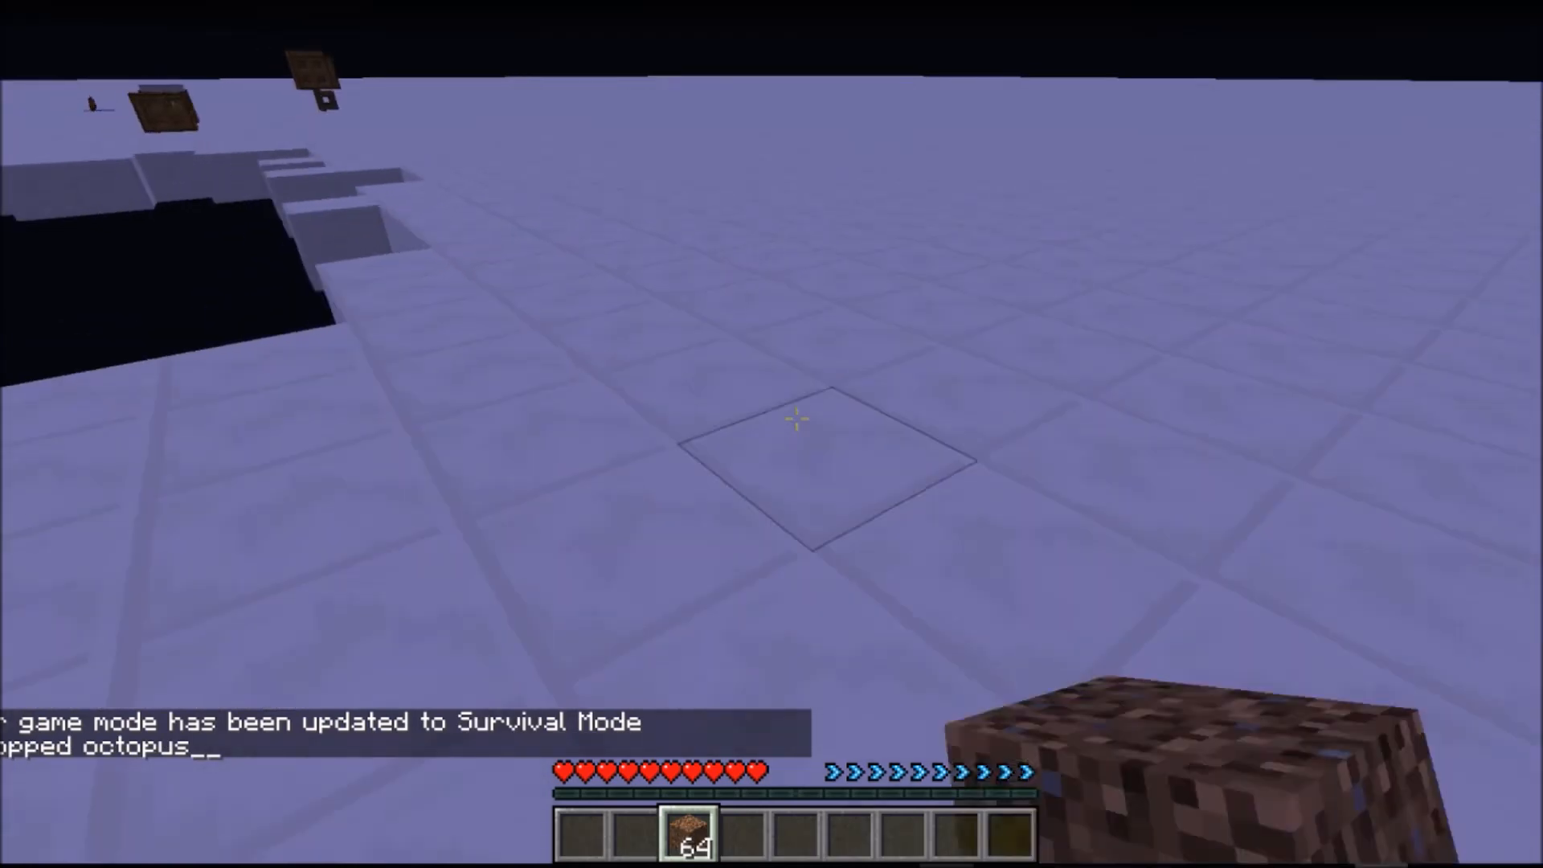
right_click(796, 419)
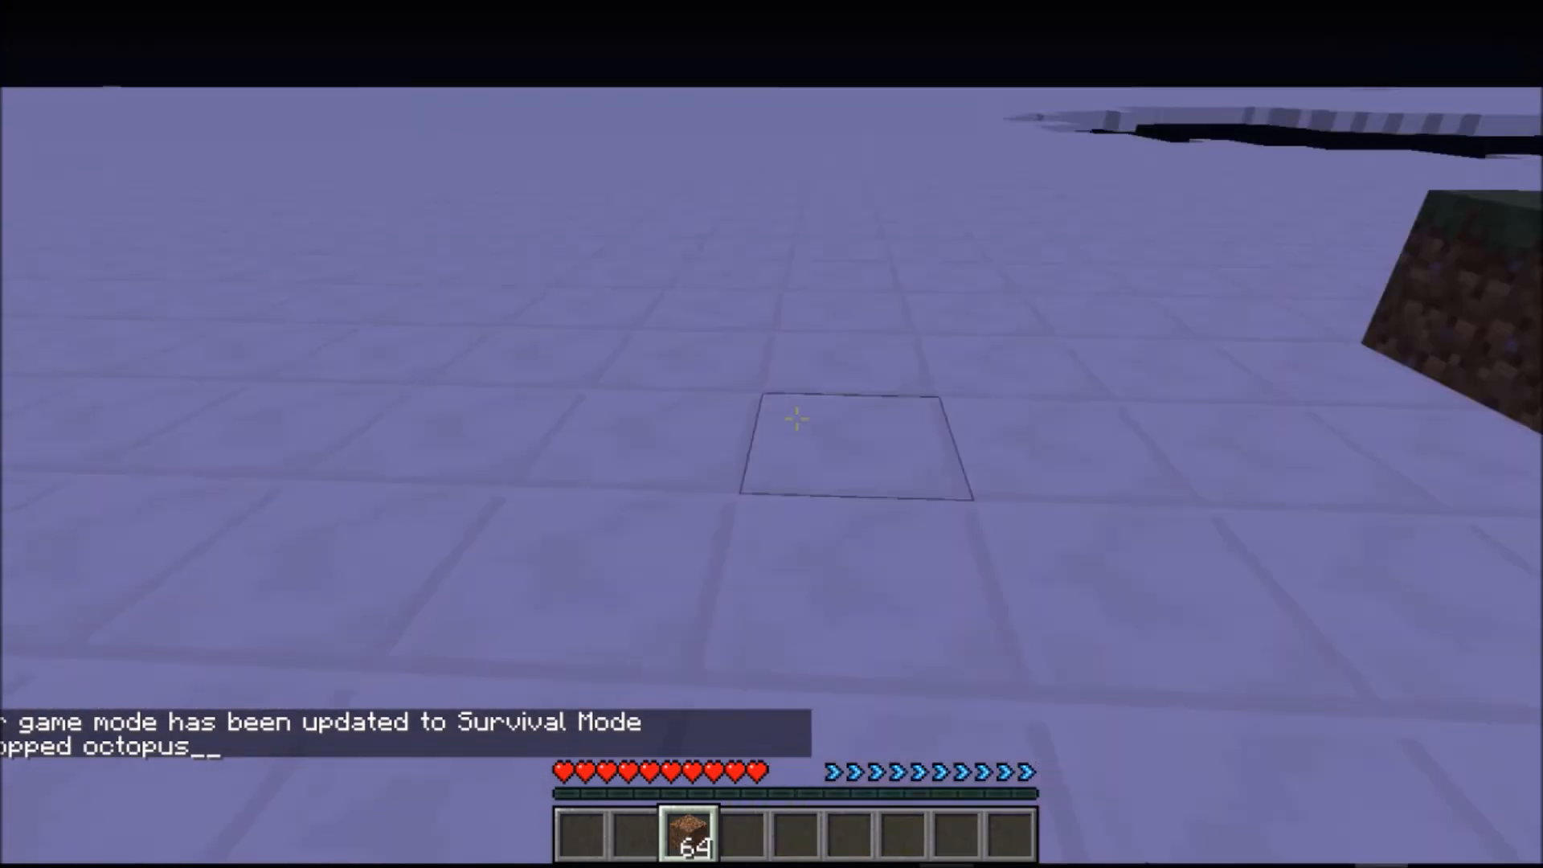
right_click(796, 419)
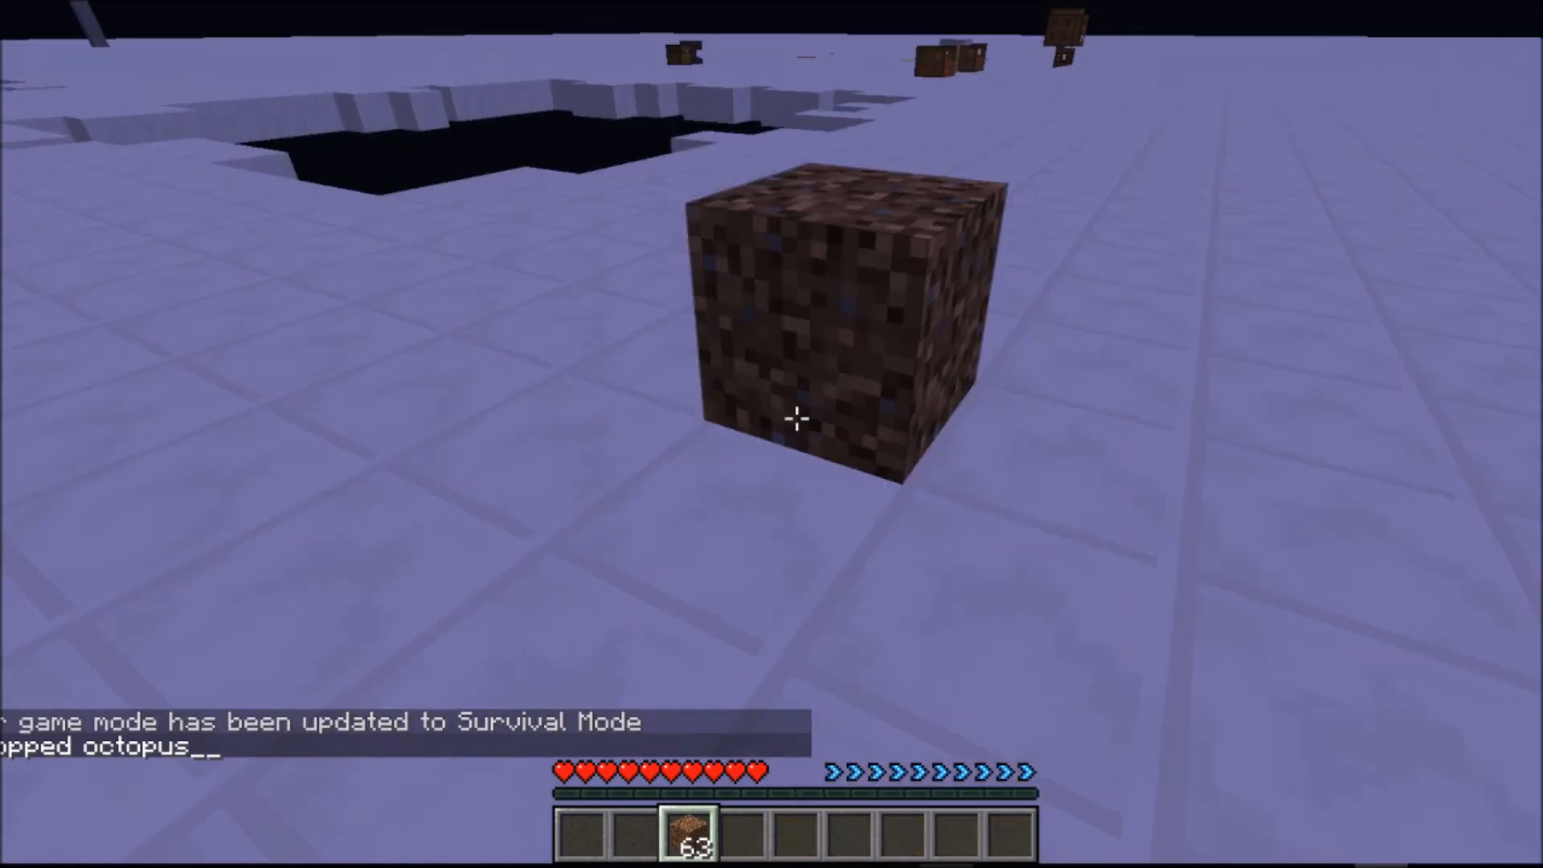
left_click(797, 419)
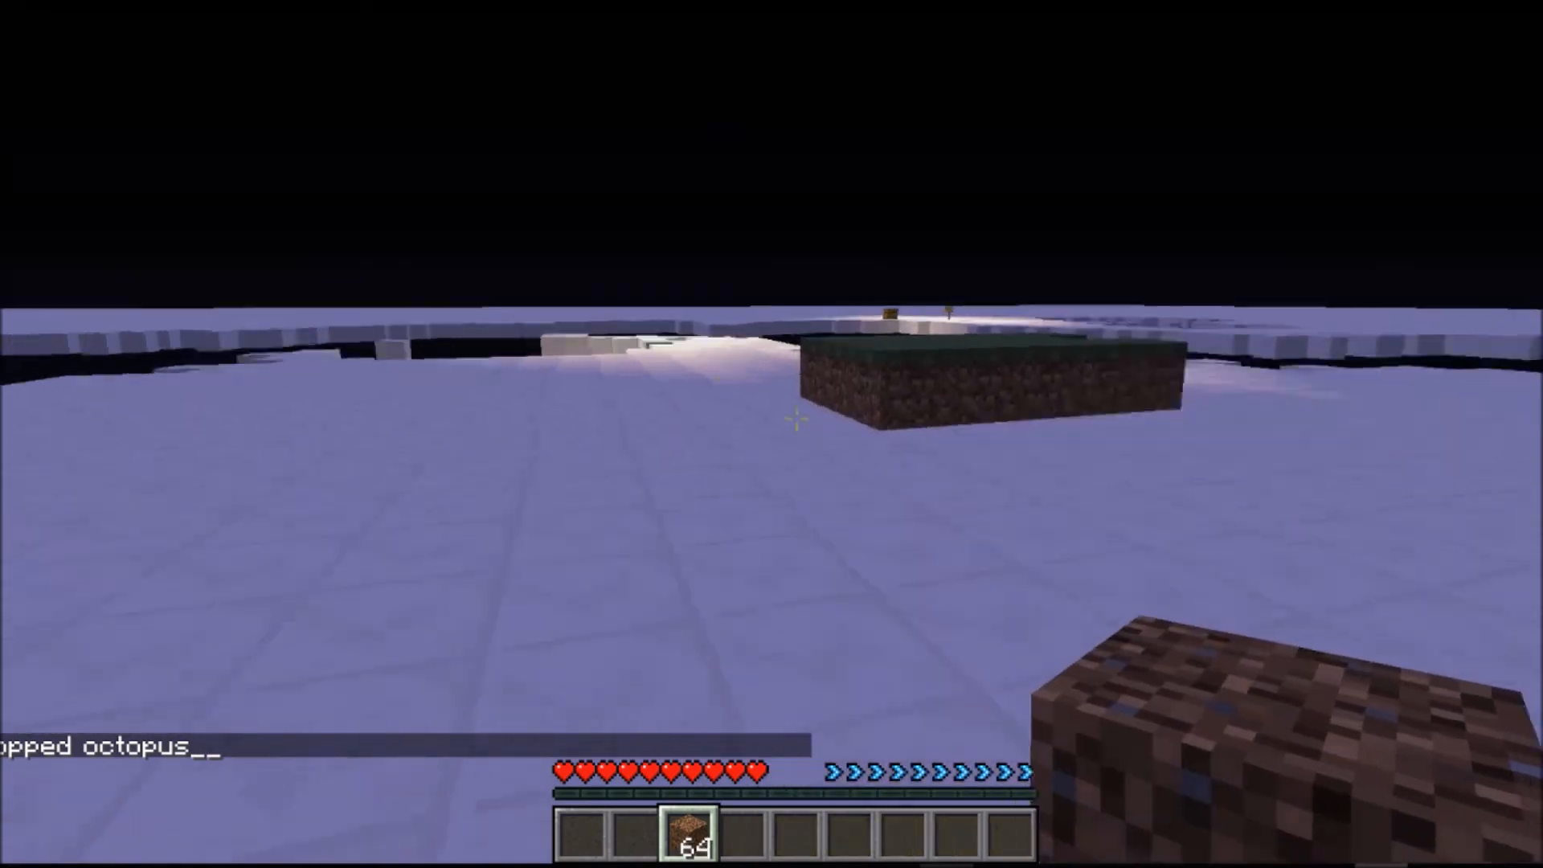
right_click(795, 419)
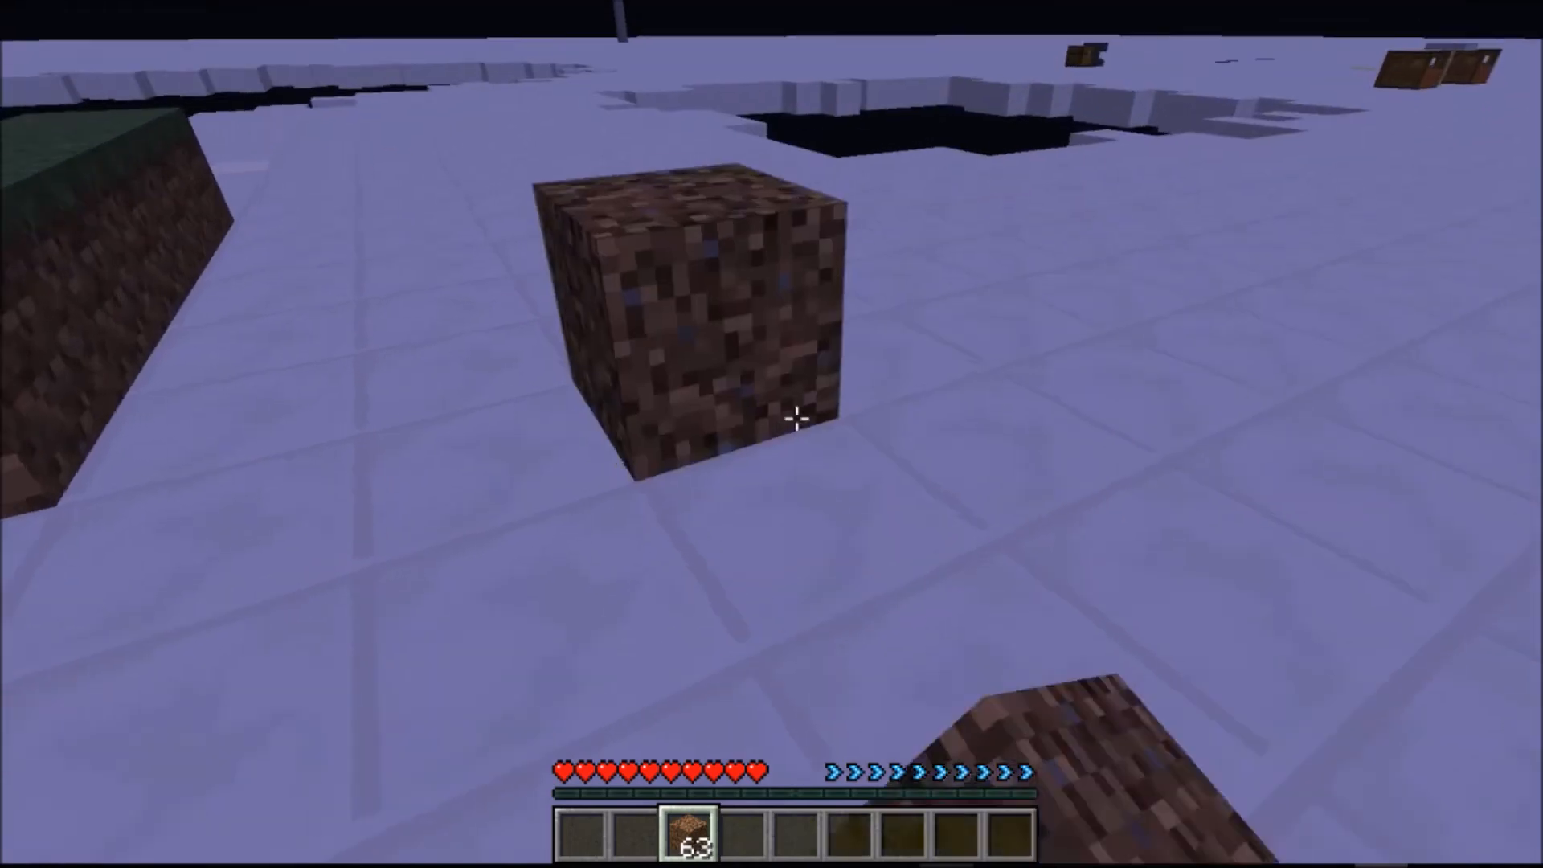
left_click(797, 419)
right_click(796, 419)
left_click(796, 419)
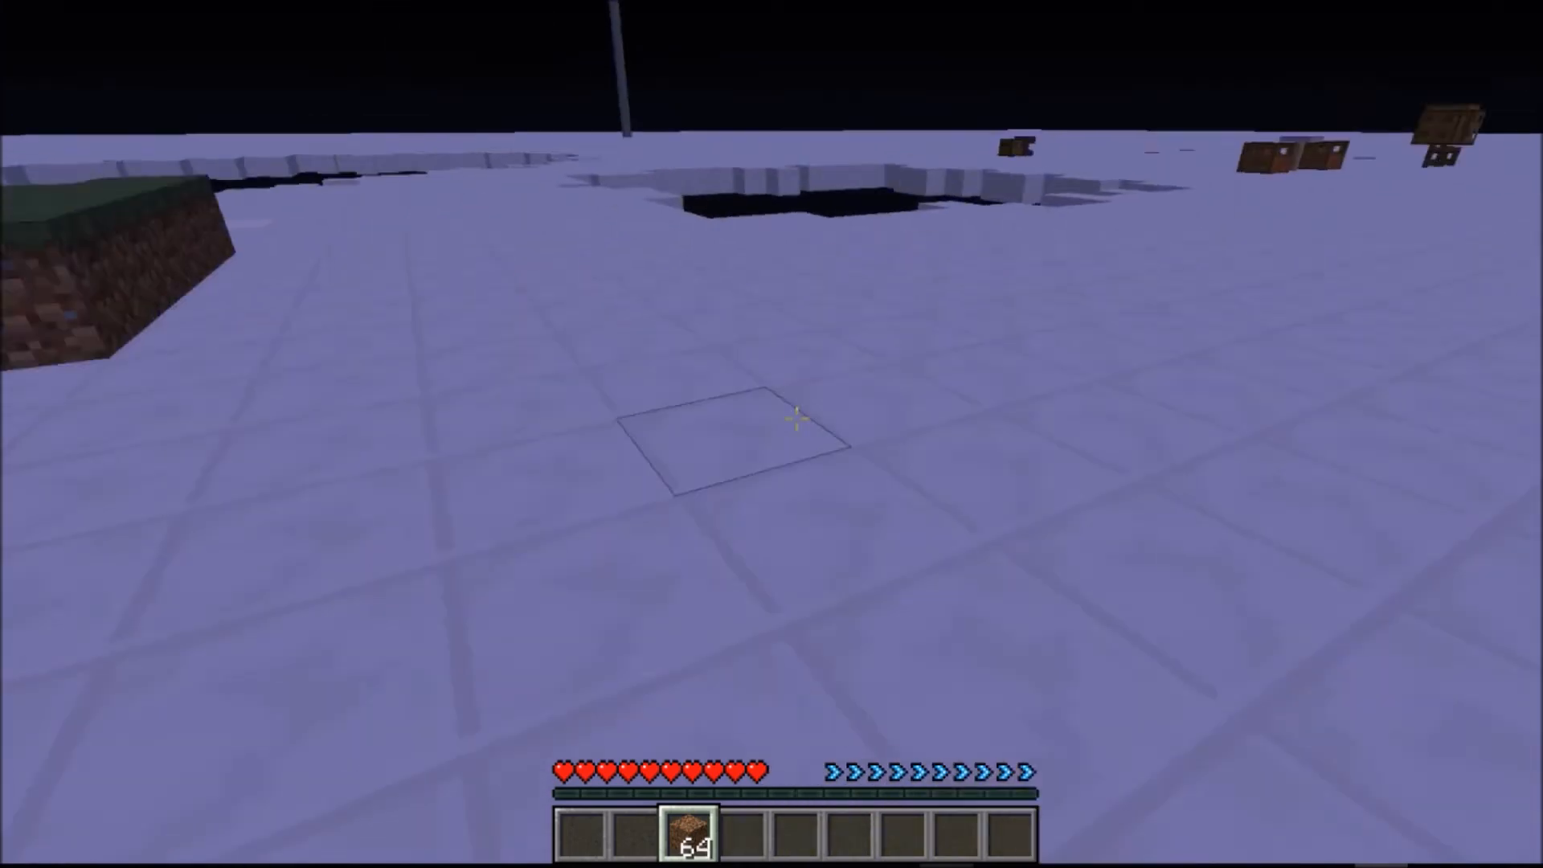
right_click(797, 417)
left_click(796, 419)
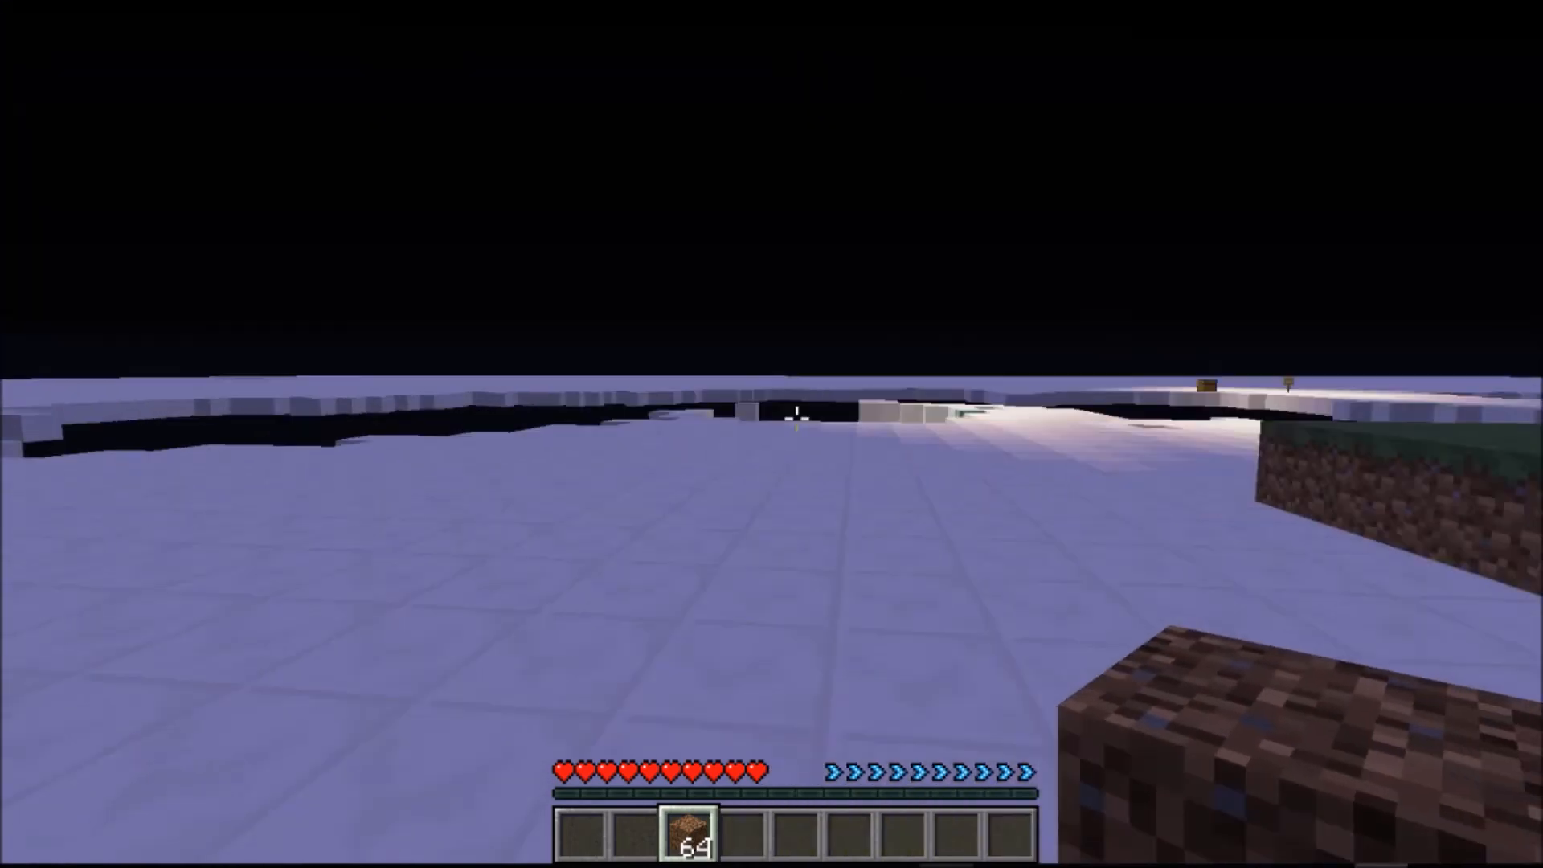
key("5")
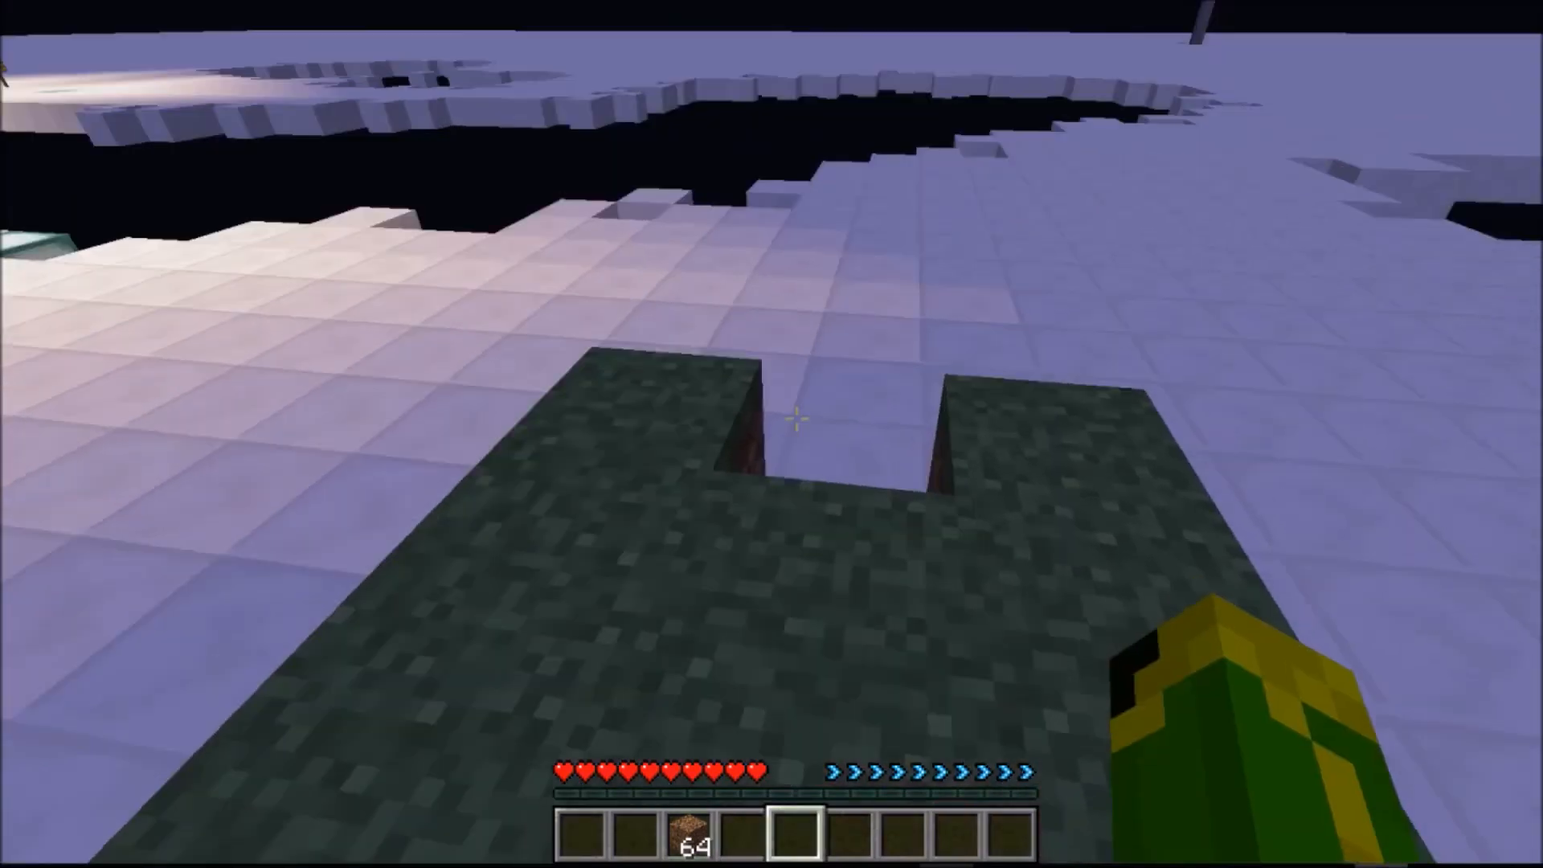